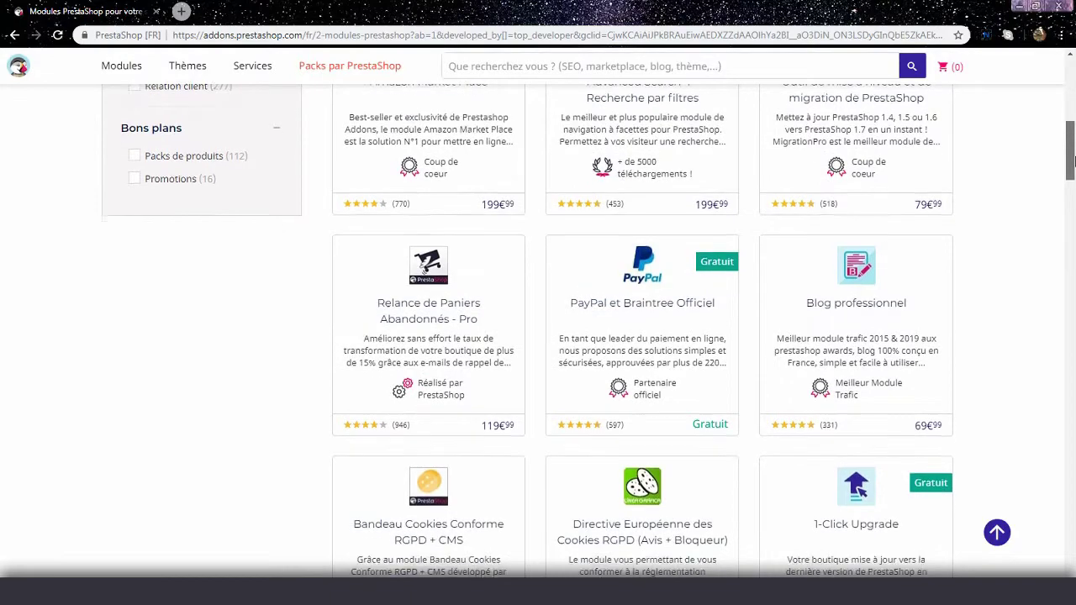
- Look through the PrestaShop modules listing and the home pages of the chocolate and Black Butterfly shops
left_click_drag(1071, 160, 1073, 281)
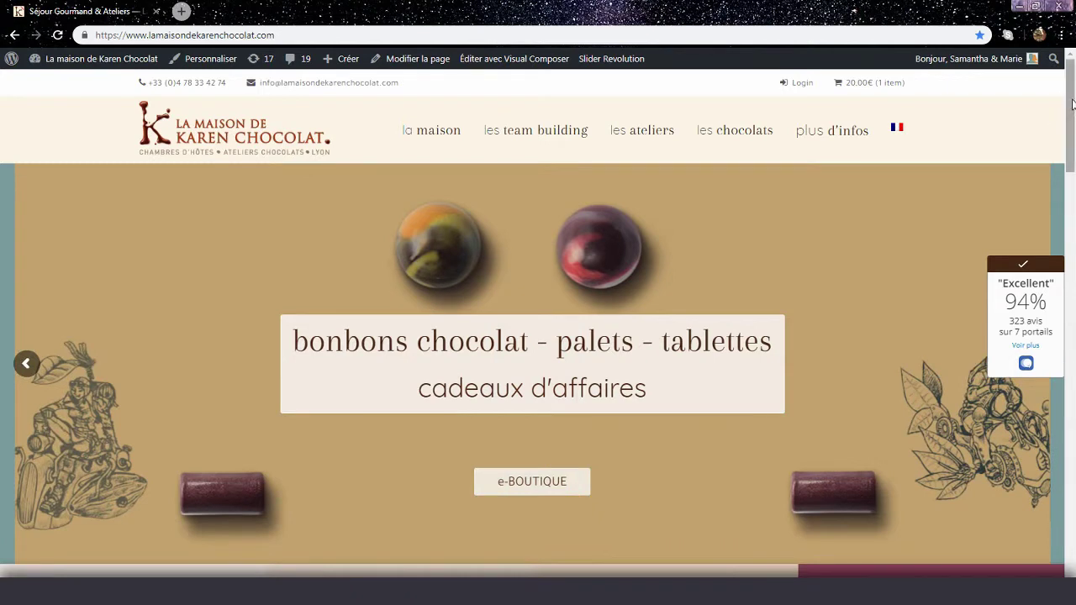
scroll(1071, 103, "down", 3)
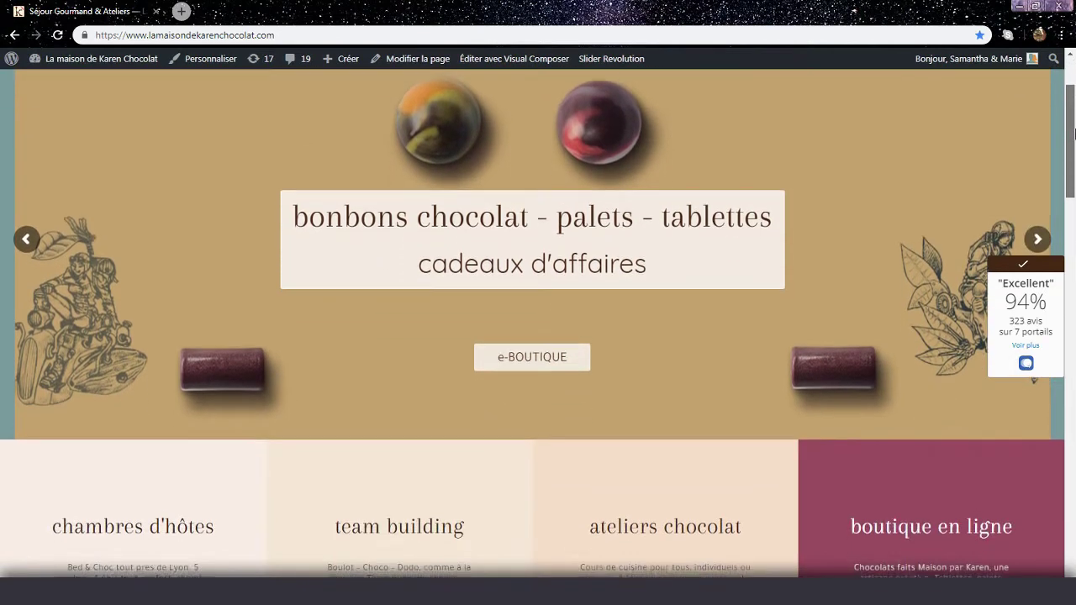
left_click_drag(1073, 132, 1074, 247)
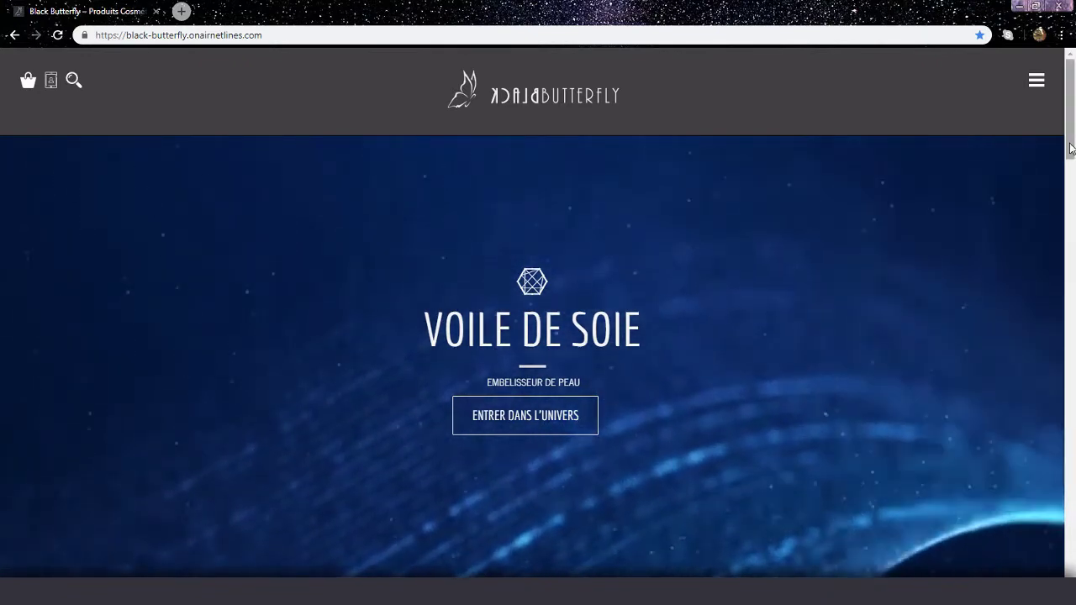
left_click_drag(1071, 149, 1073, 531)
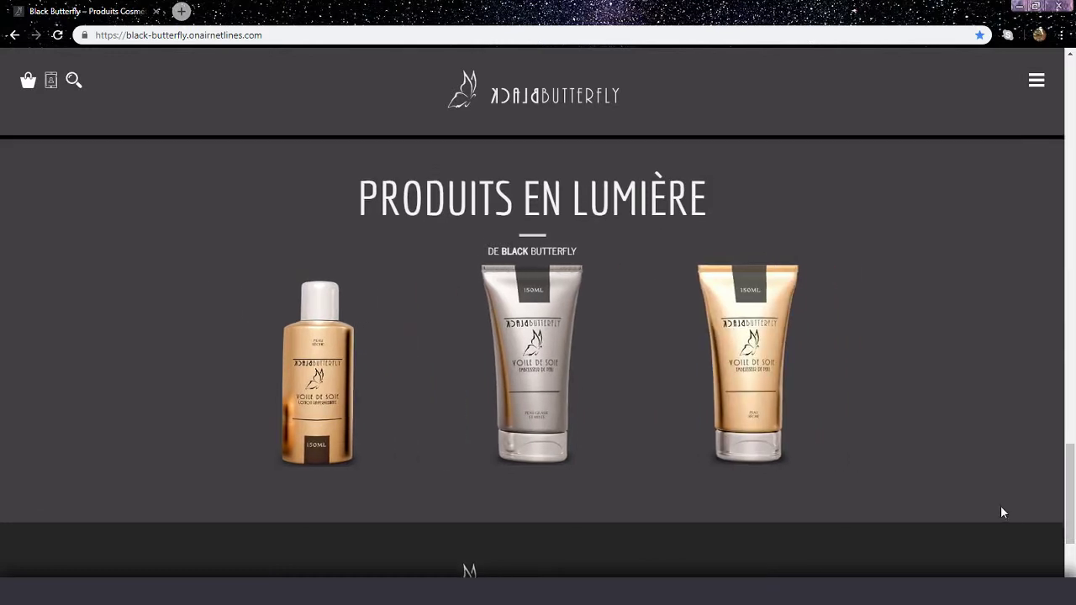
left_click_drag(1074, 494, 1073, 525)
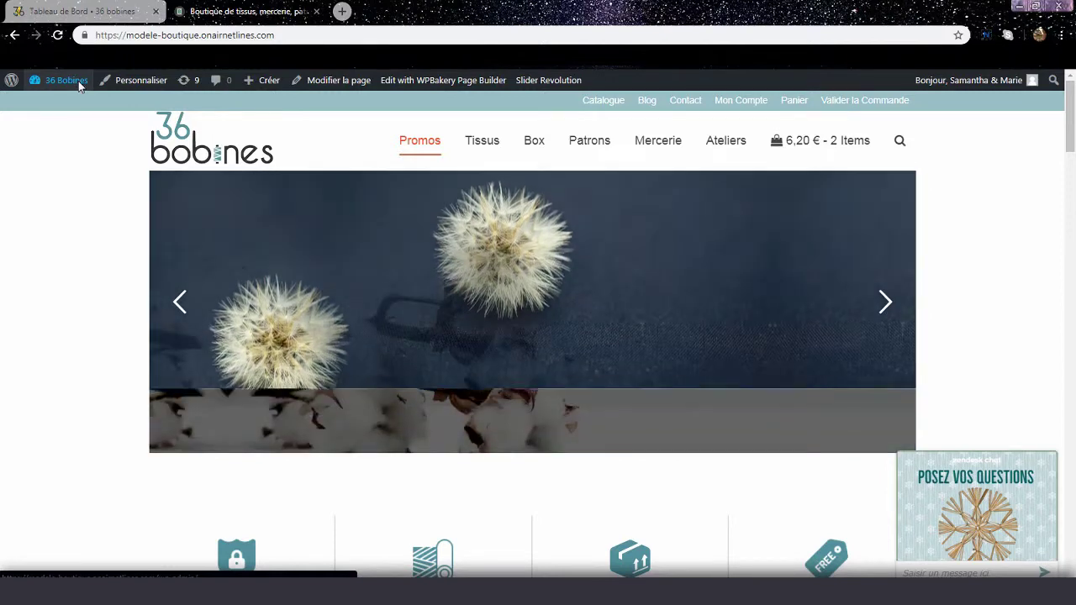
- Open the 36 Bobines WordPress dashboard and start adding a new WooCommerce product
left_click(79, 81)
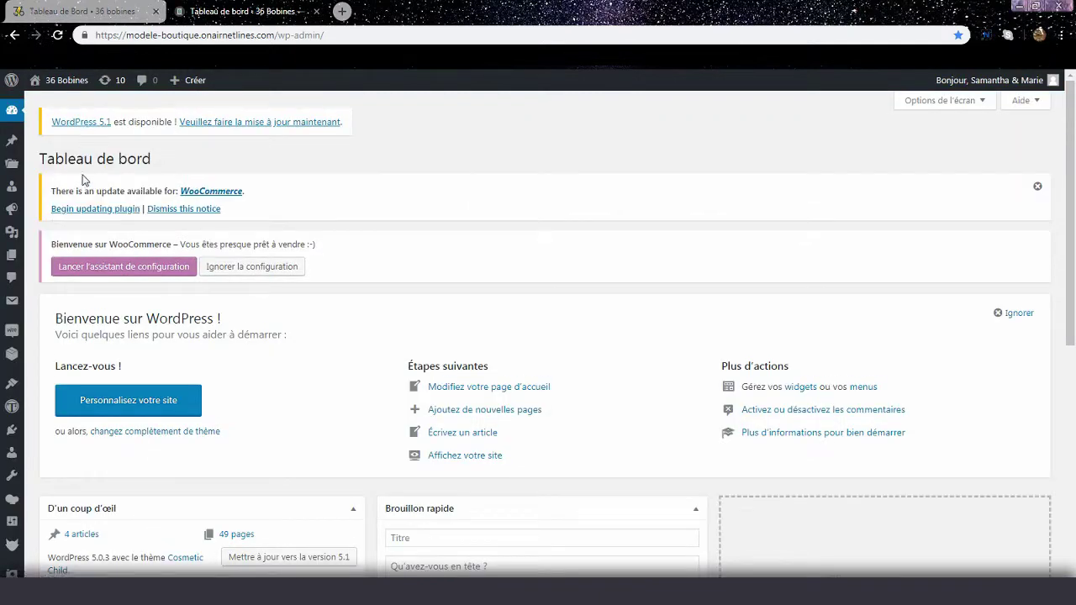
mouse_move(13, 360)
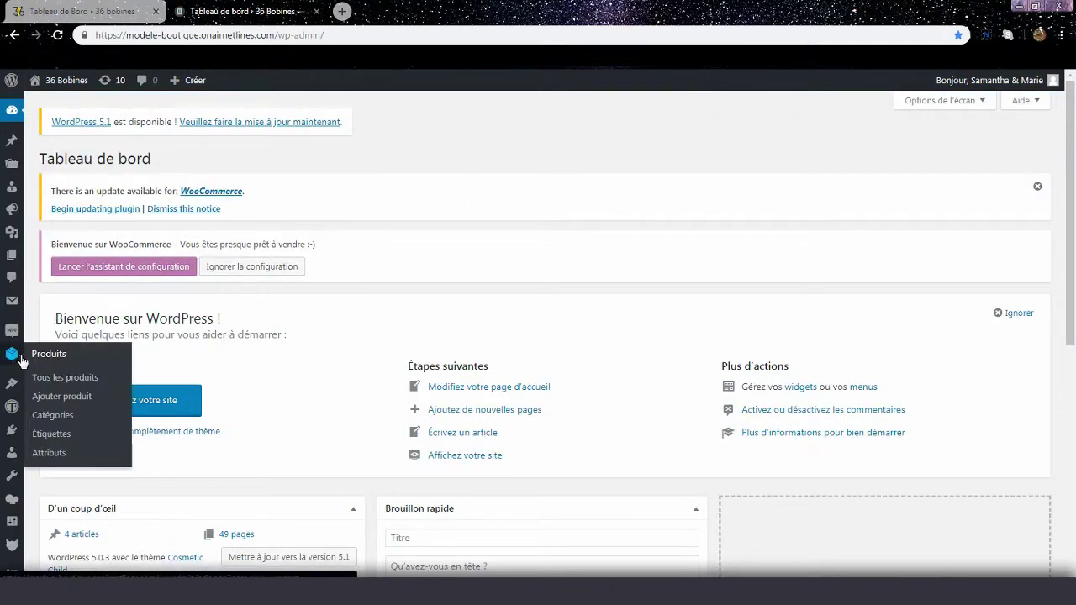
left_click(52, 398)
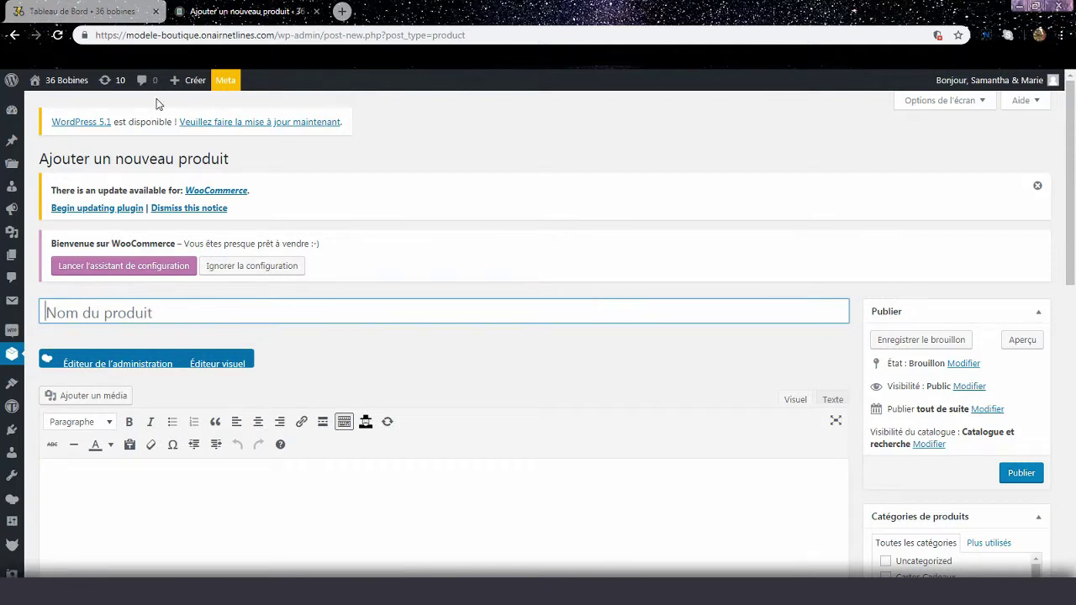
- Switch to the PrestaShop back office and open the catalogue's "Fil polyester Gütermann coloris bleu très foncé 310" product for editing
left_click(92, 8)
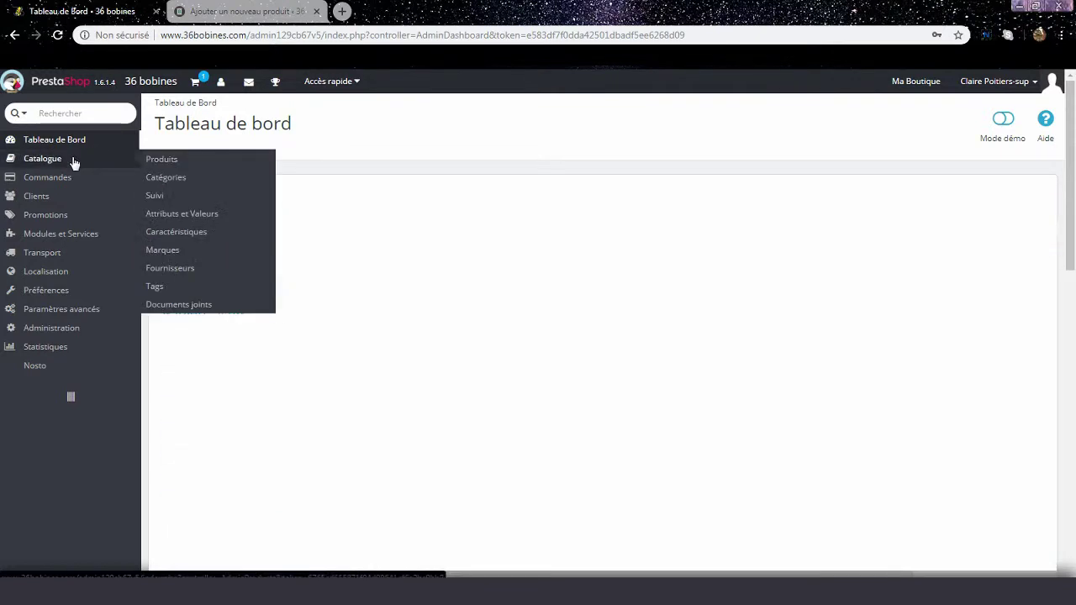
left_click(74, 162)
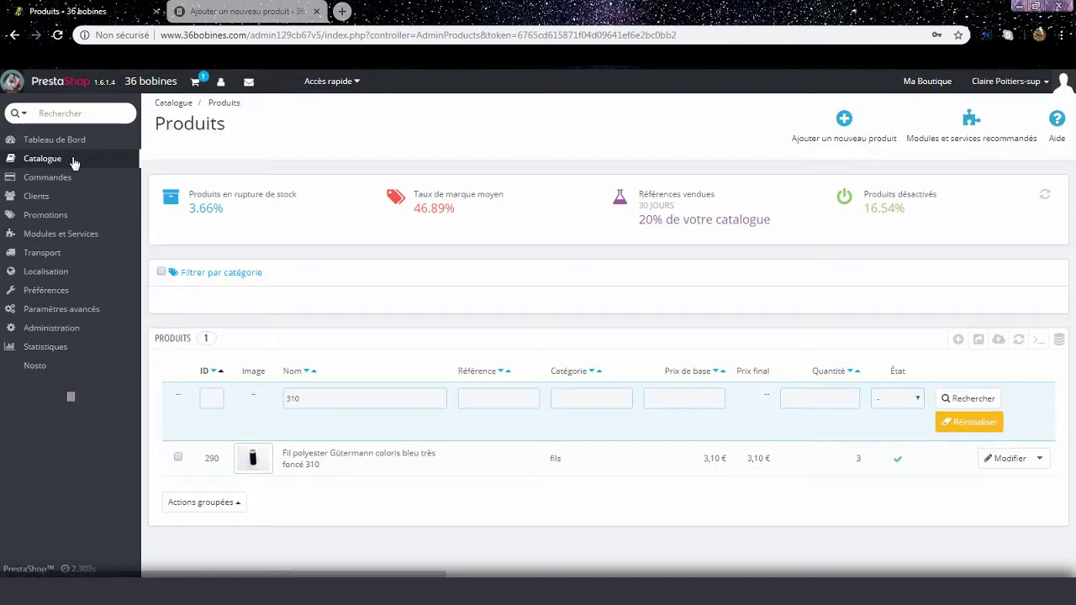
left_click(311, 399)
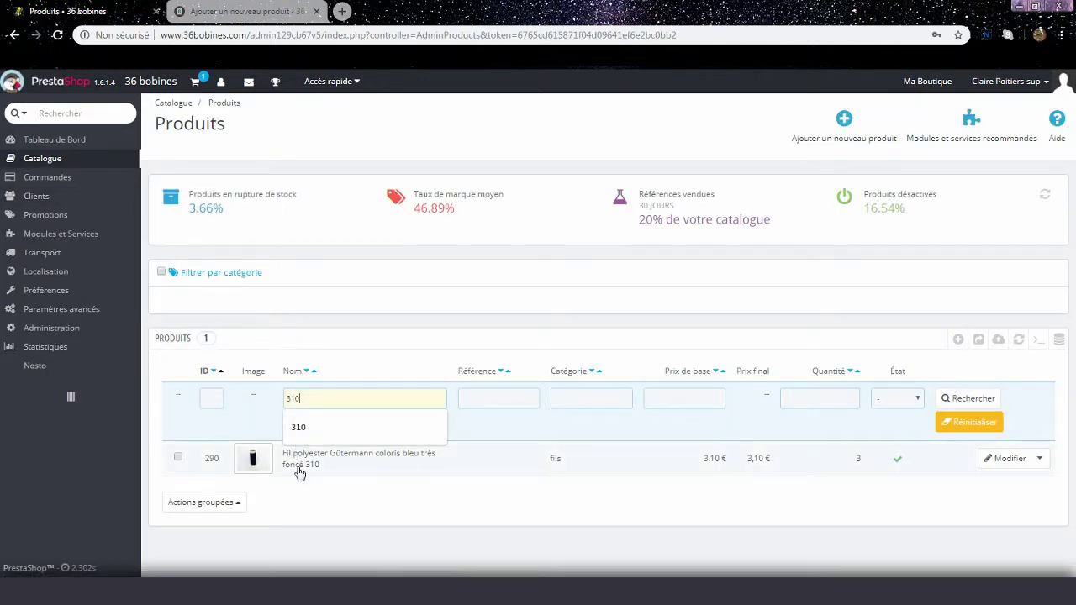
left_click(1000, 460)
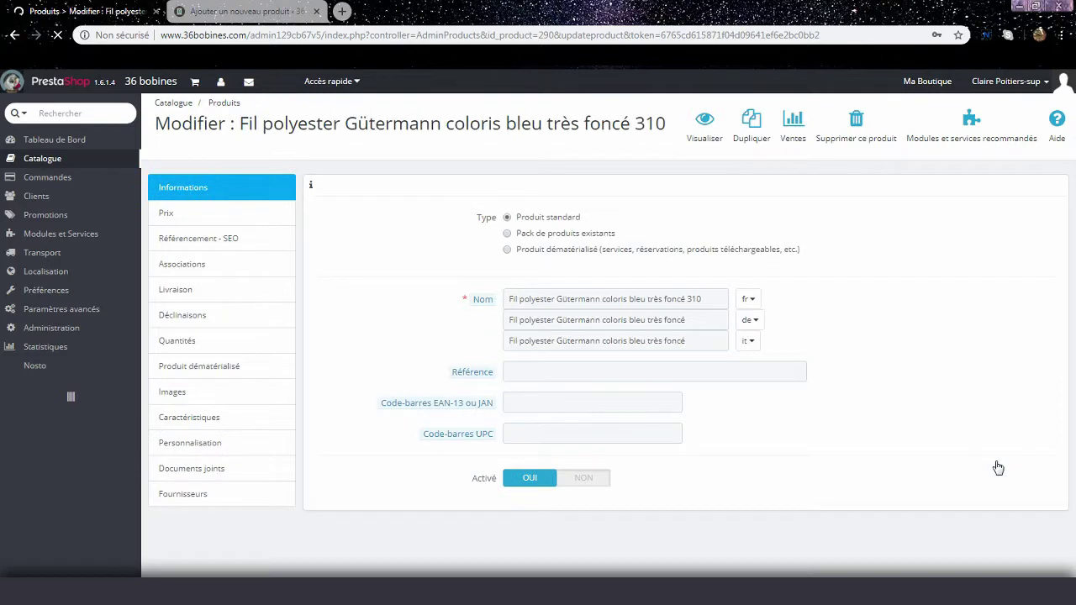
- Copy the French product name from PrestaShop and paste it as the new WooCommerce product's name
left_click(552, 298)
key("shift+Home")
triple_click(554, 299)
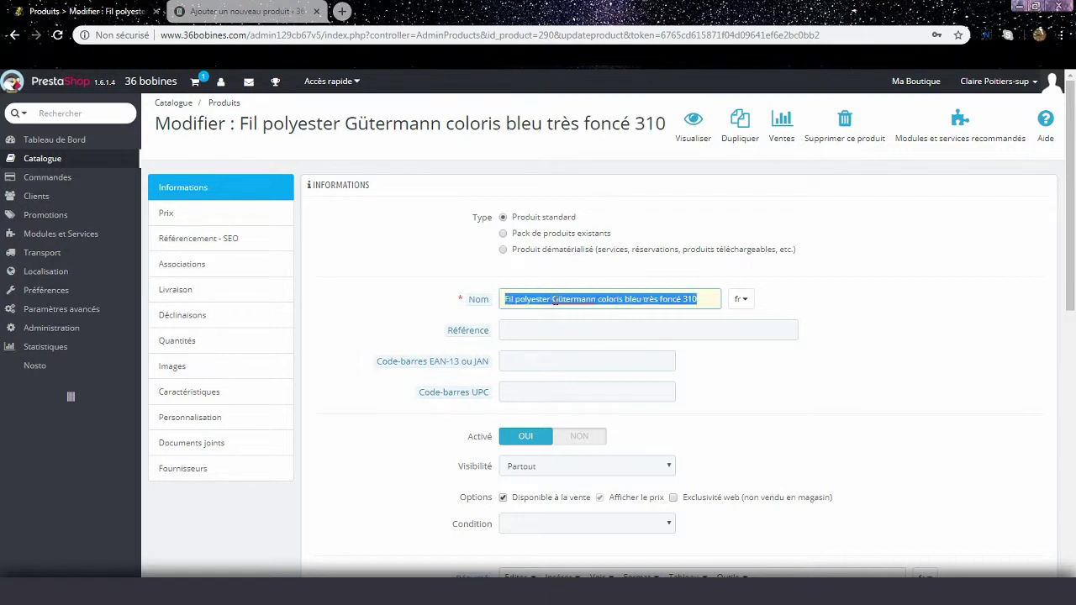
right_click(554, 300)
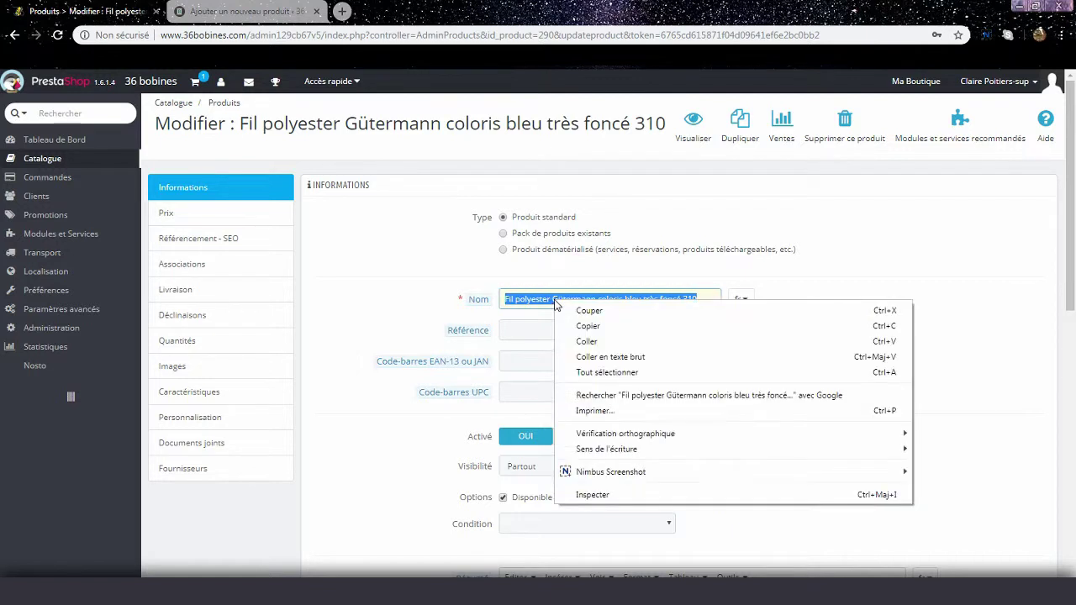
left_click(575, 325)
left_click(242, 10)
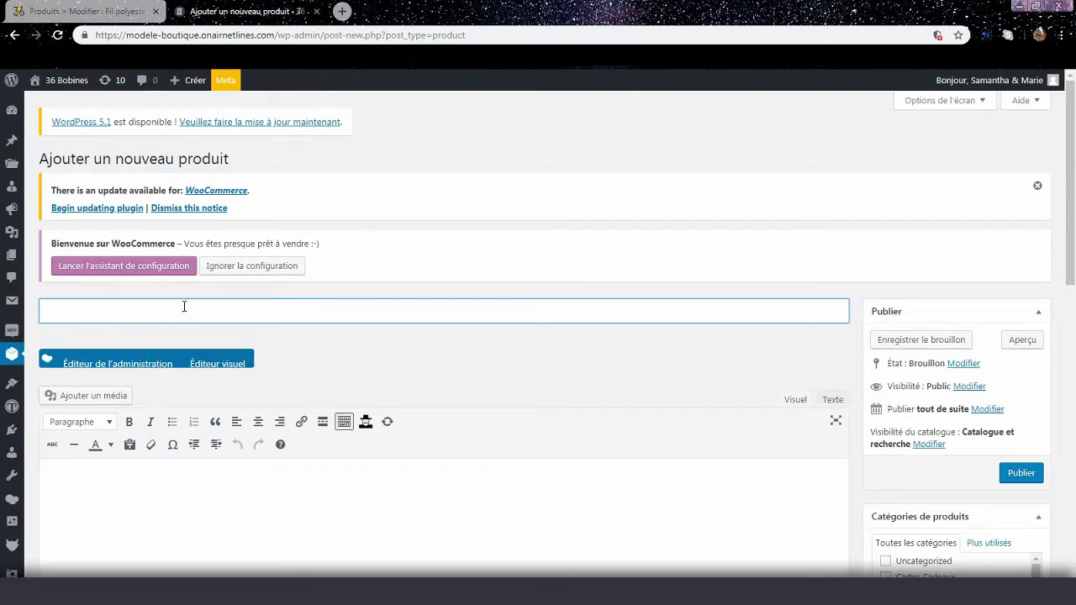
right_click(184, 307)
left_click(234, 398)
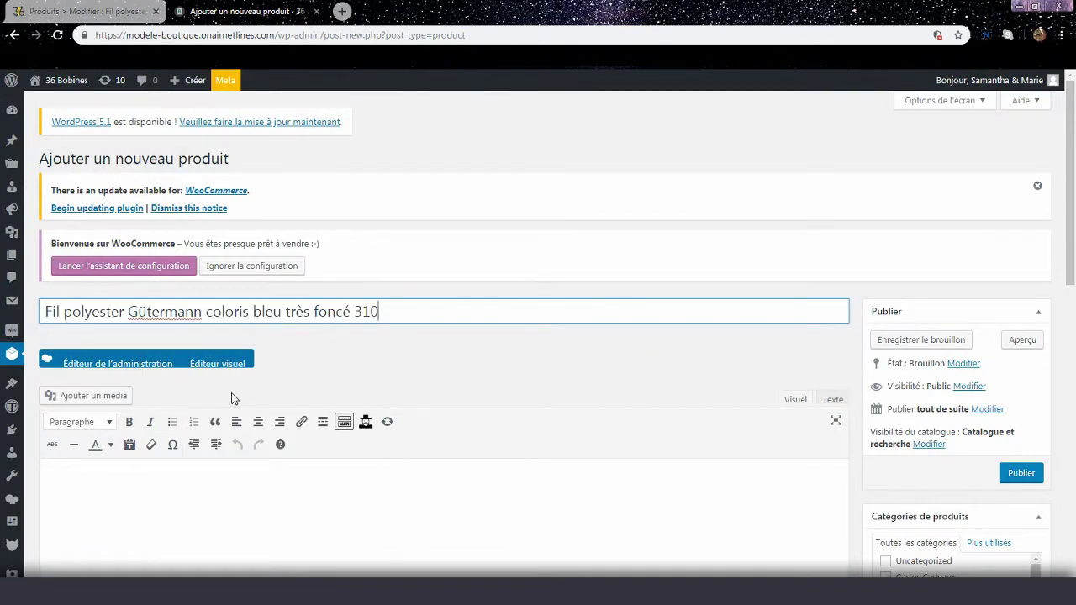
- Remove the colour wording from the product name and reorder it to read "Fil polyester 310 Gütermann"
left_click_drag(205, 312, 351, 313)
key("BackSpace")
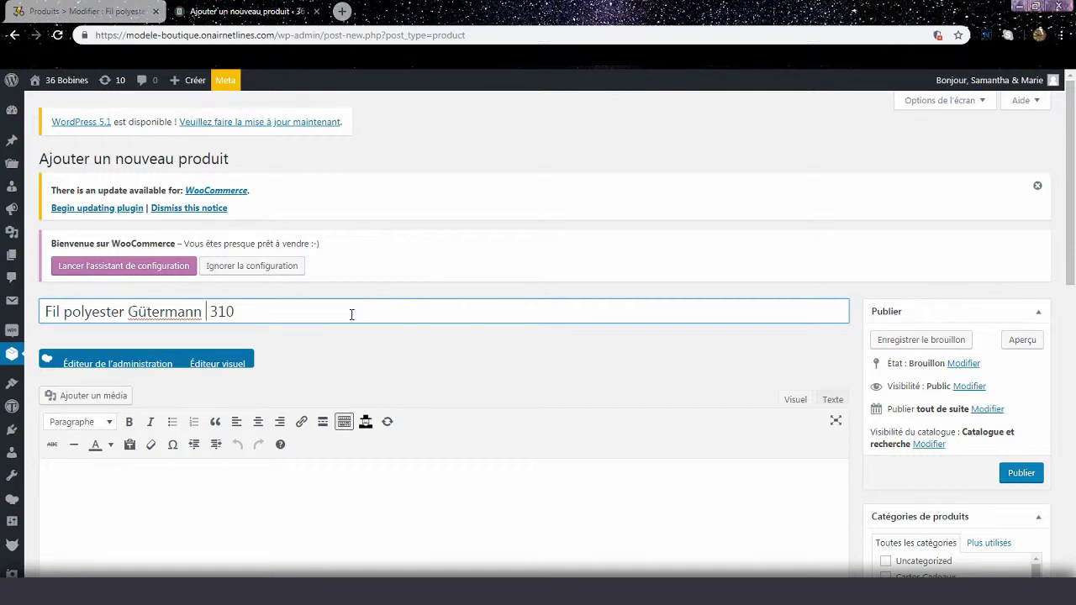
key("BackSpace")
left_click_drag(204, 305, 251, 312)
left_click_drag(125, 315, 125, 315)
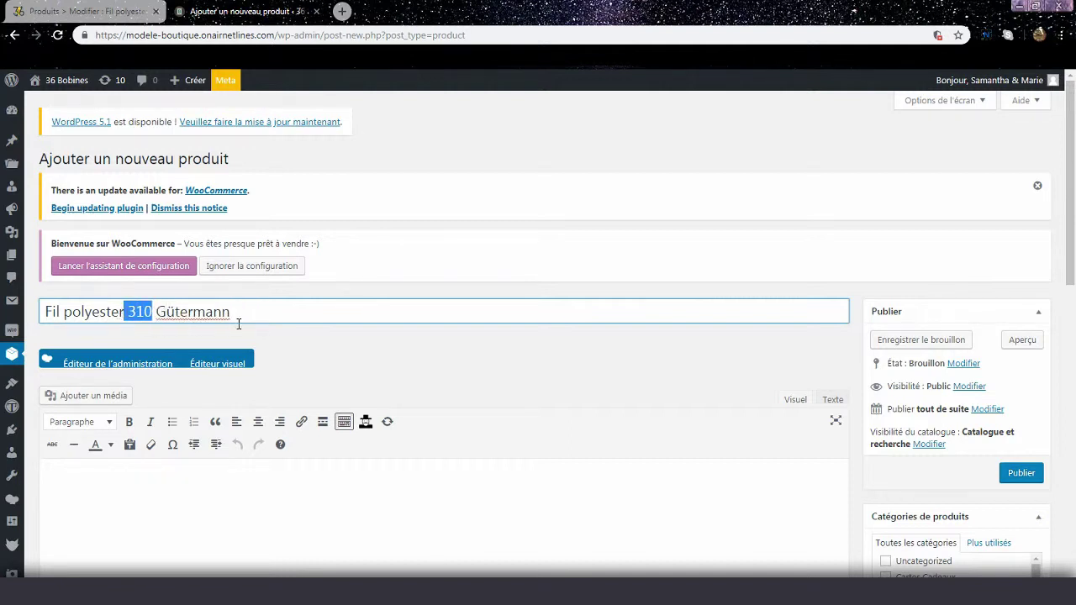
left_click(239, 324)
- Switch the new product to the administration editor and bring up its short description
left_click(129, 366)
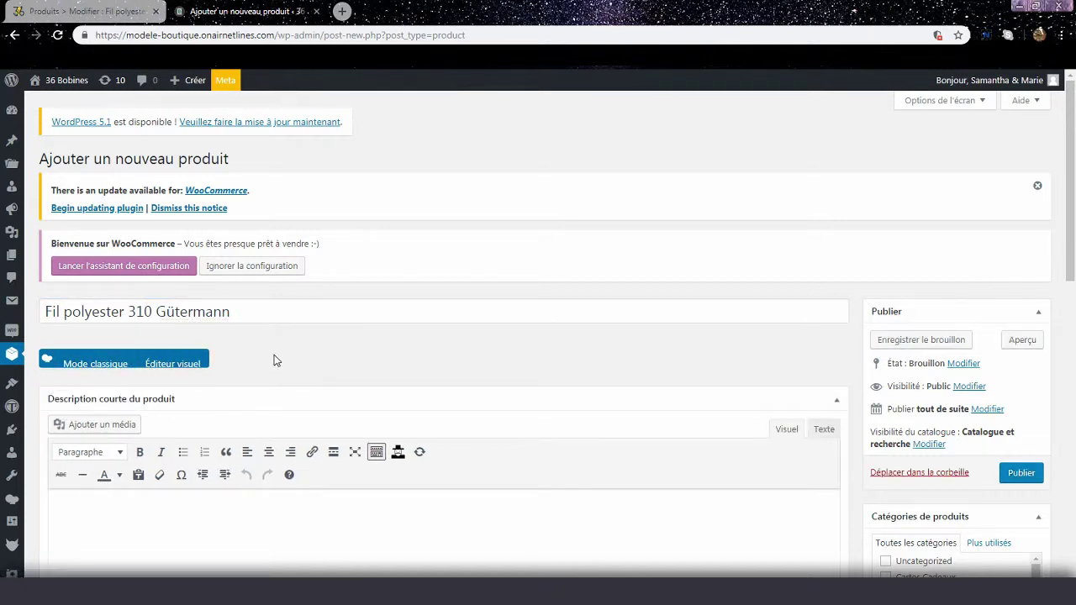
scroll(273, 361, "down", 2)
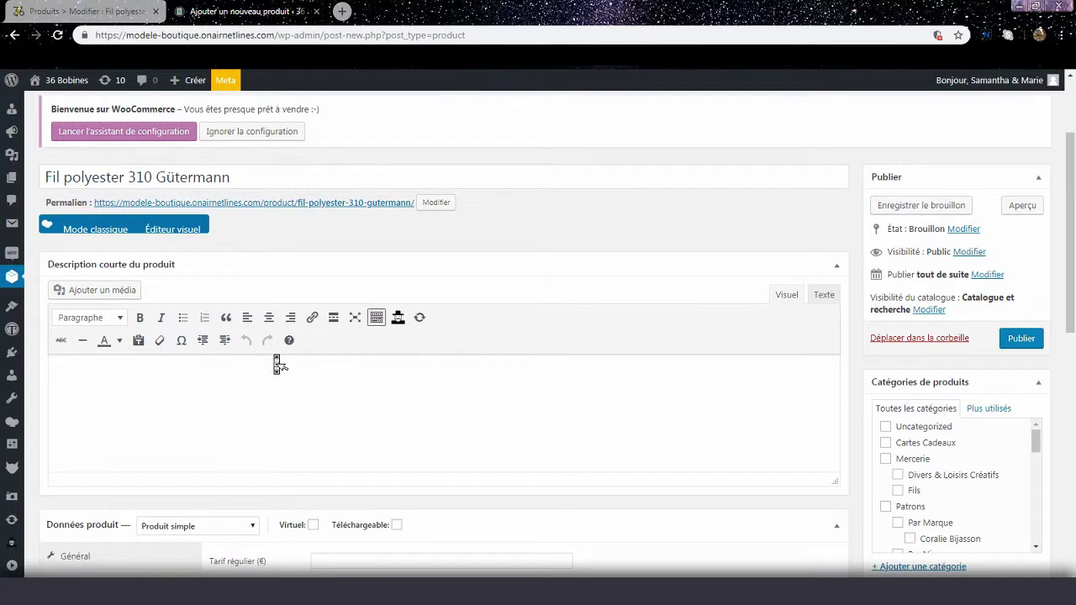
scroll(277, 363, "down", 1)
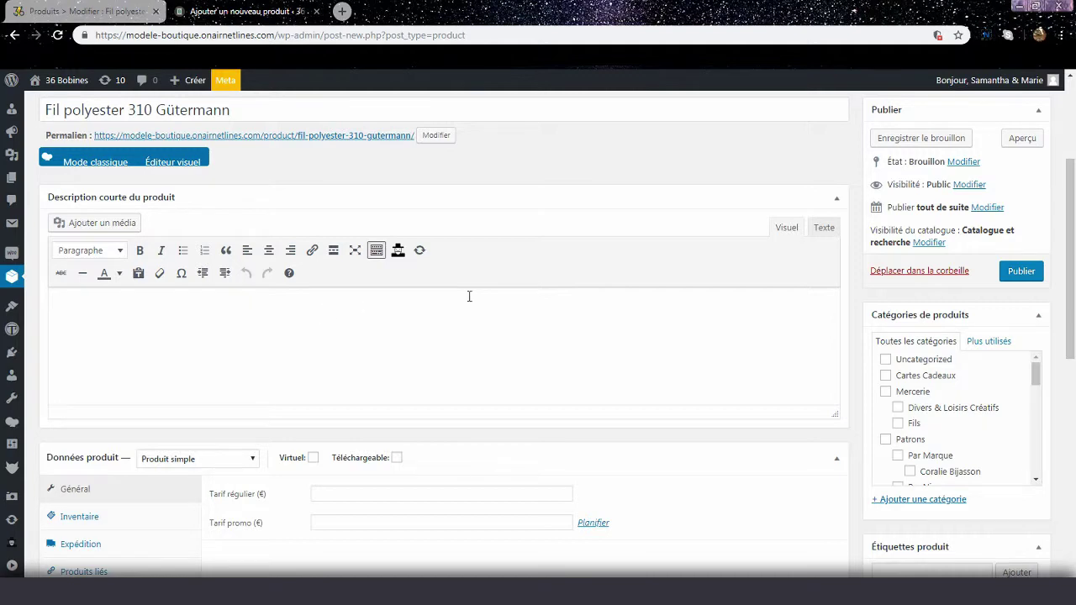
- In PrestaShop, open the Résumé's source code and copy only its text paragraphs, from "Bobine de 100 mètres" to "Vendue à l'unité."
left_click(93, 8)
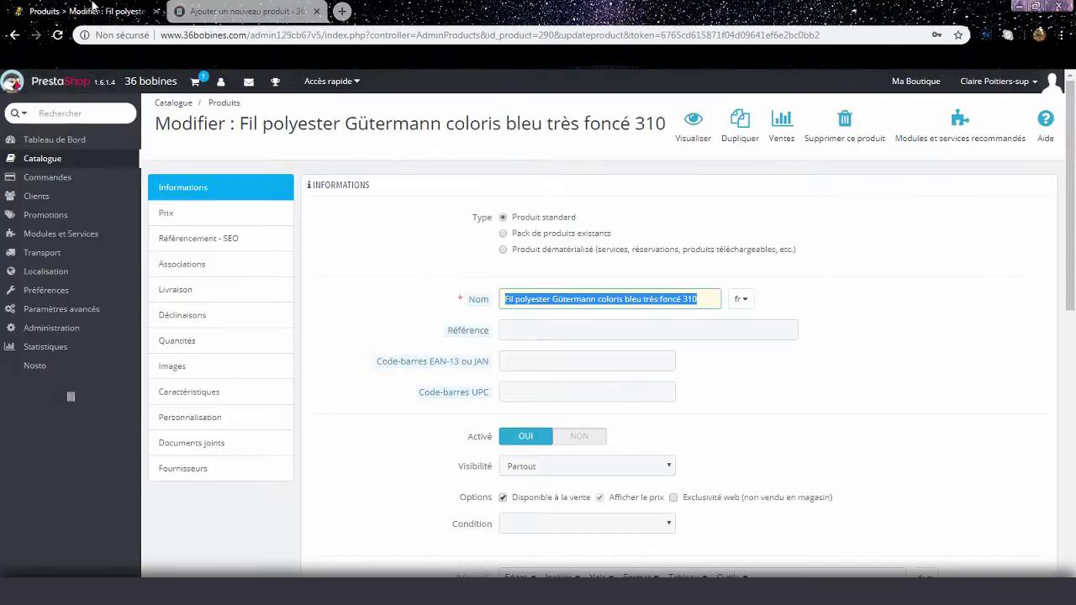
middle_click(343, 229)
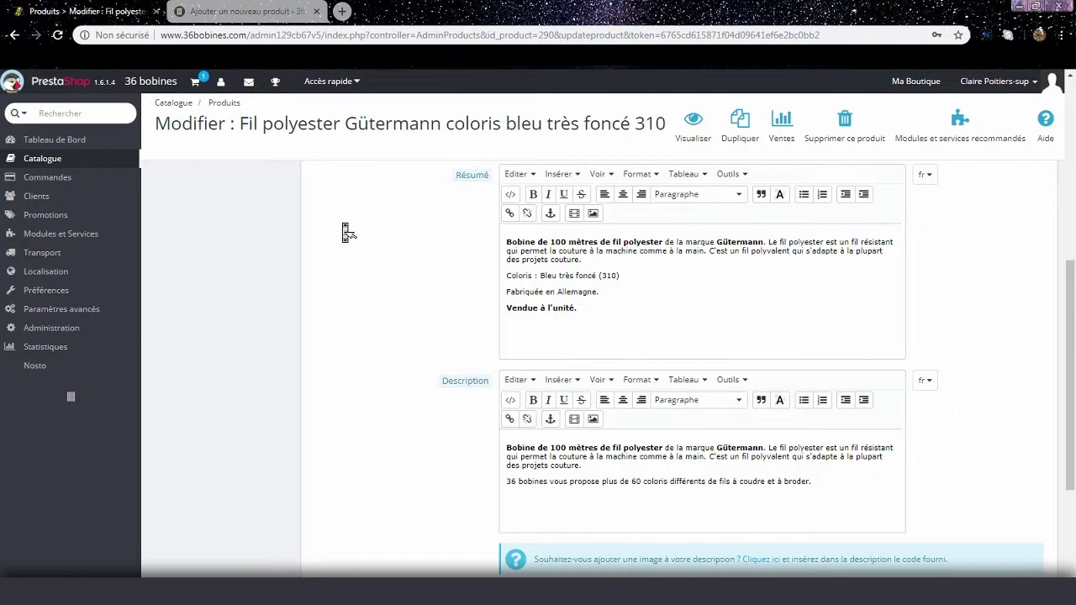
middle_click(343, 232)
left_click(512, 196)
left_click_drag(511, 191, 478, 242)
left_click(478, 242)
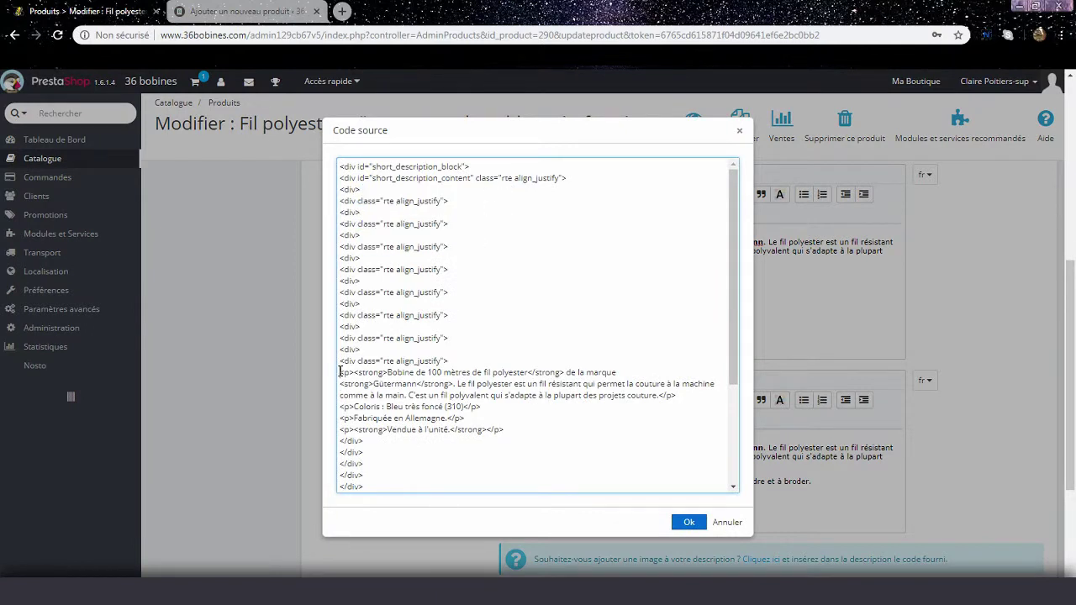
left_click_drag(340, 371, 552, 431)
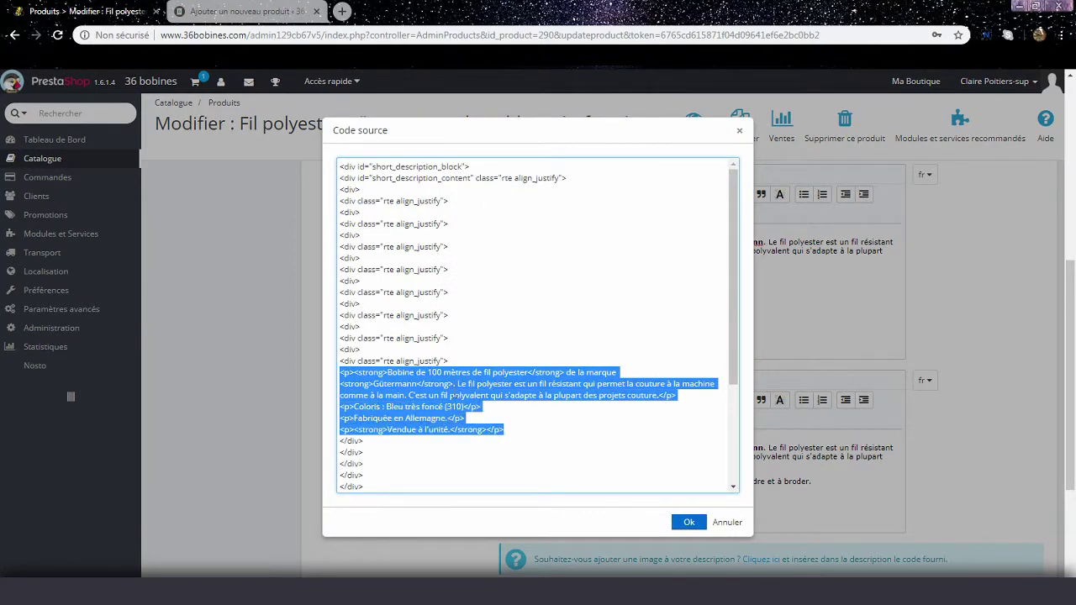
right_click(451, 395)
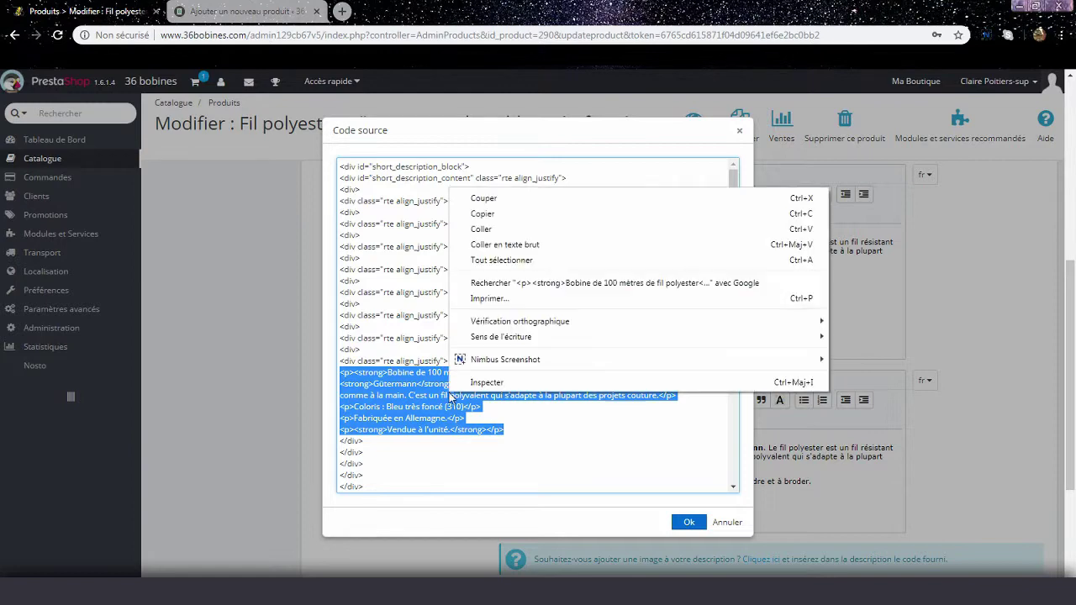
left_click(483, 212)
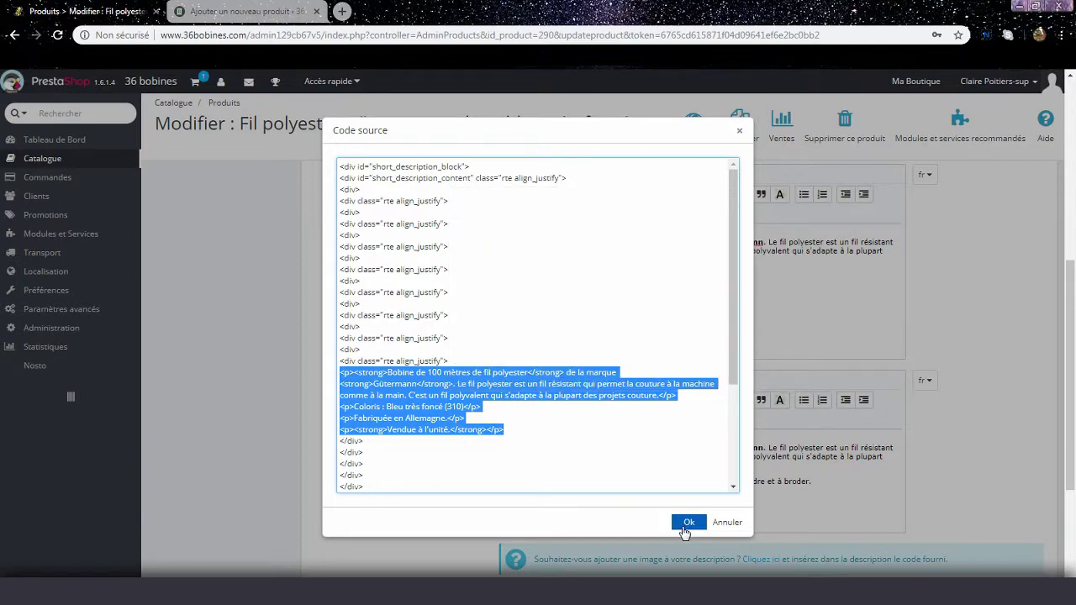
left_click(688, 524)
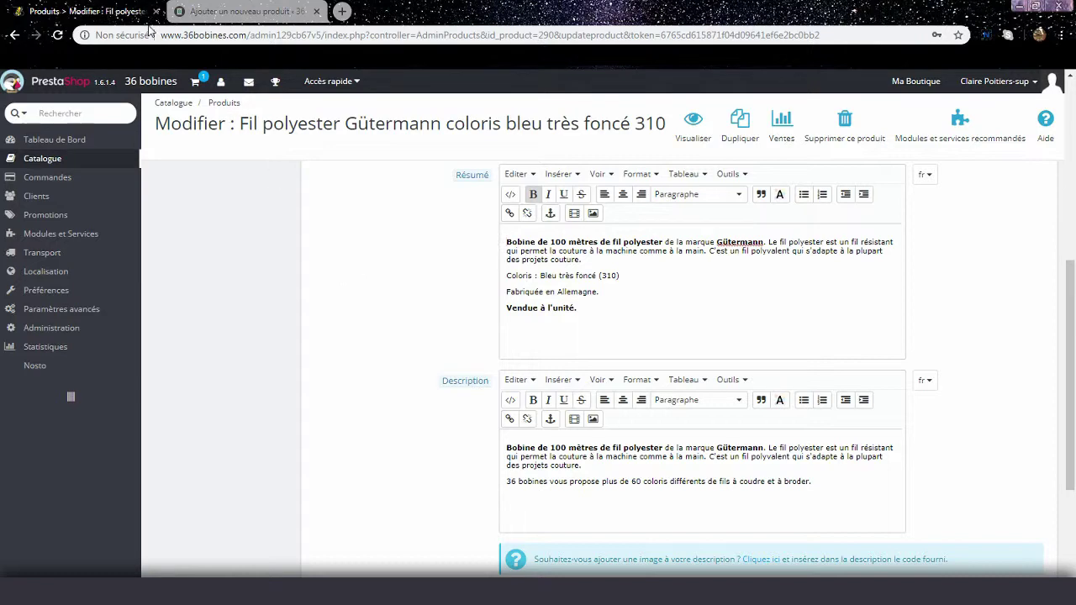
- Paste the copied HTML into the WooCommerce product's short description as text and return to the visual view
left_click(215, 9)
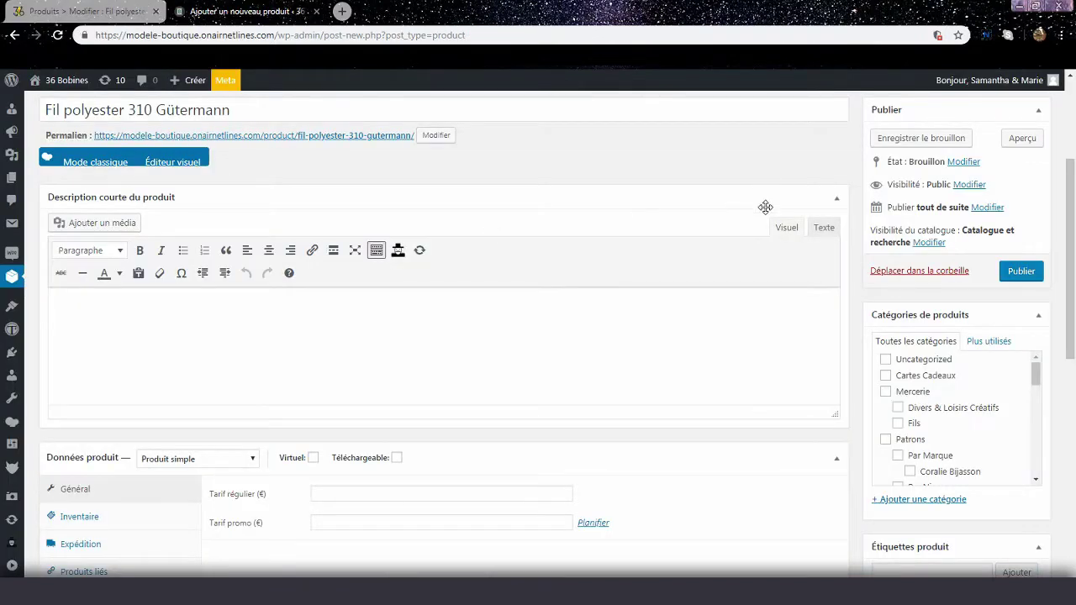
left_click(818, 233)
left_click(552, 292)
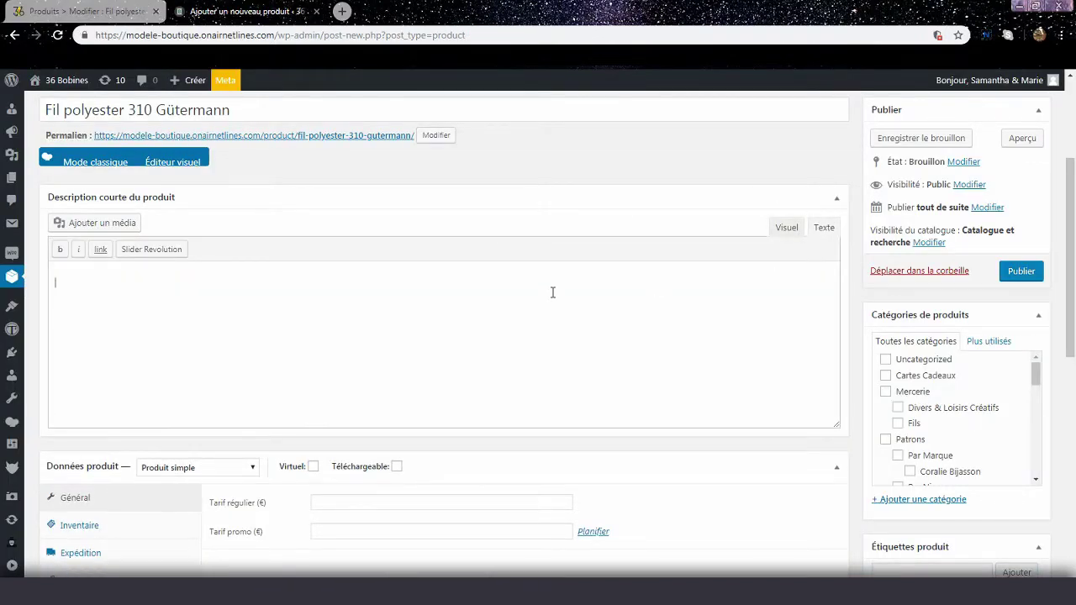
right_click(552, 292)
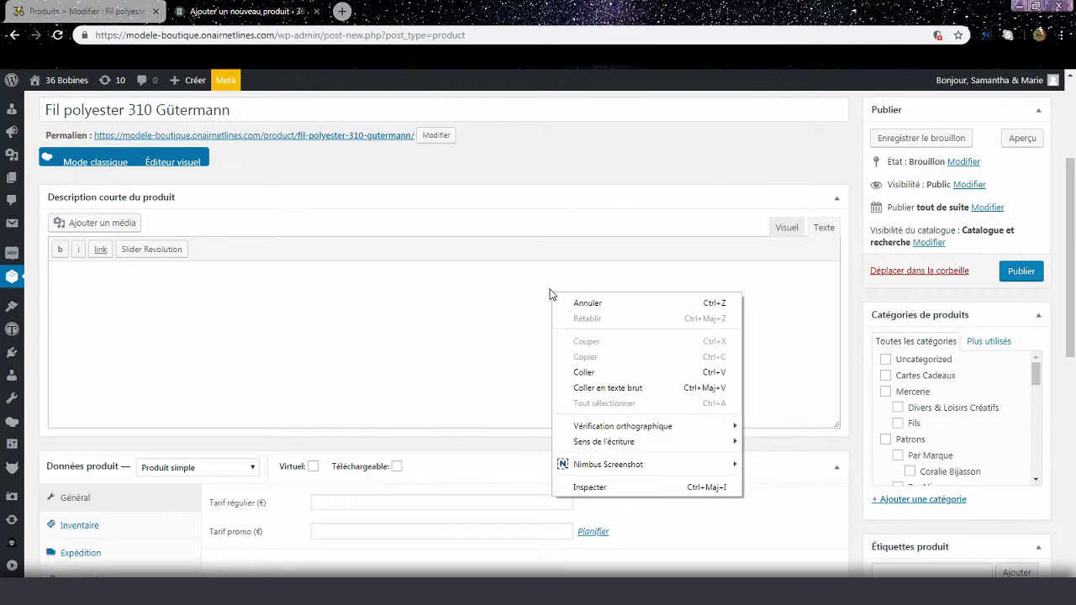
left_click(603, 367)
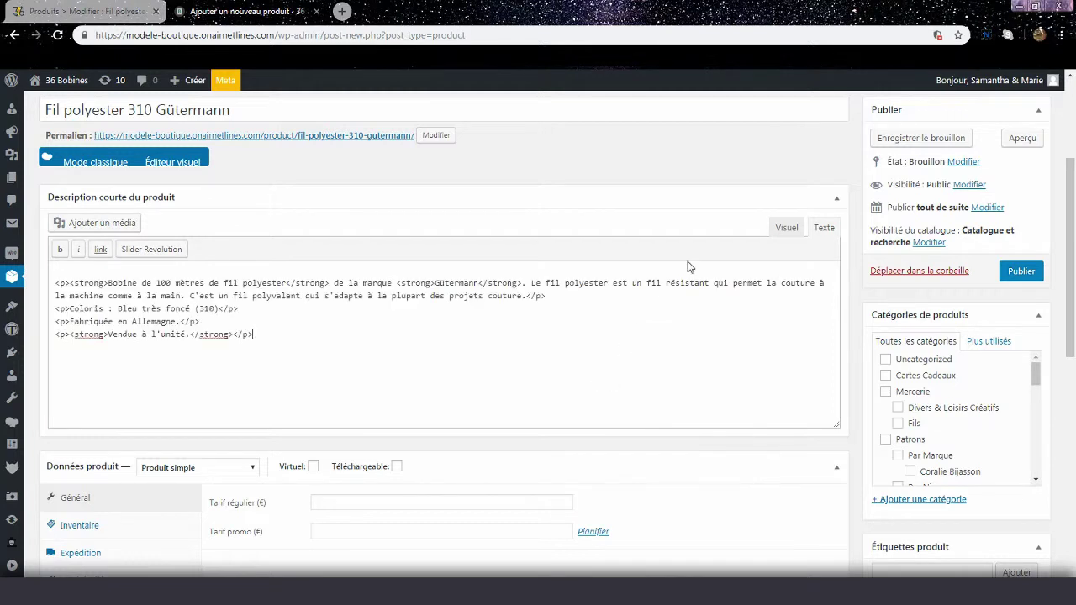
left_click(781, 233)
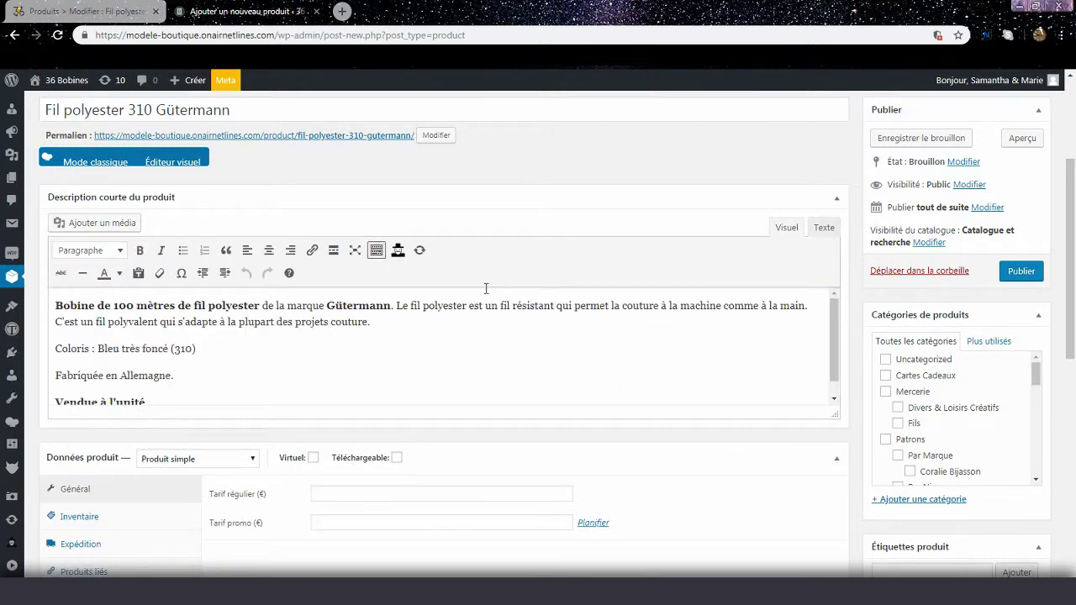
scroll(486, 290, "down", 3)
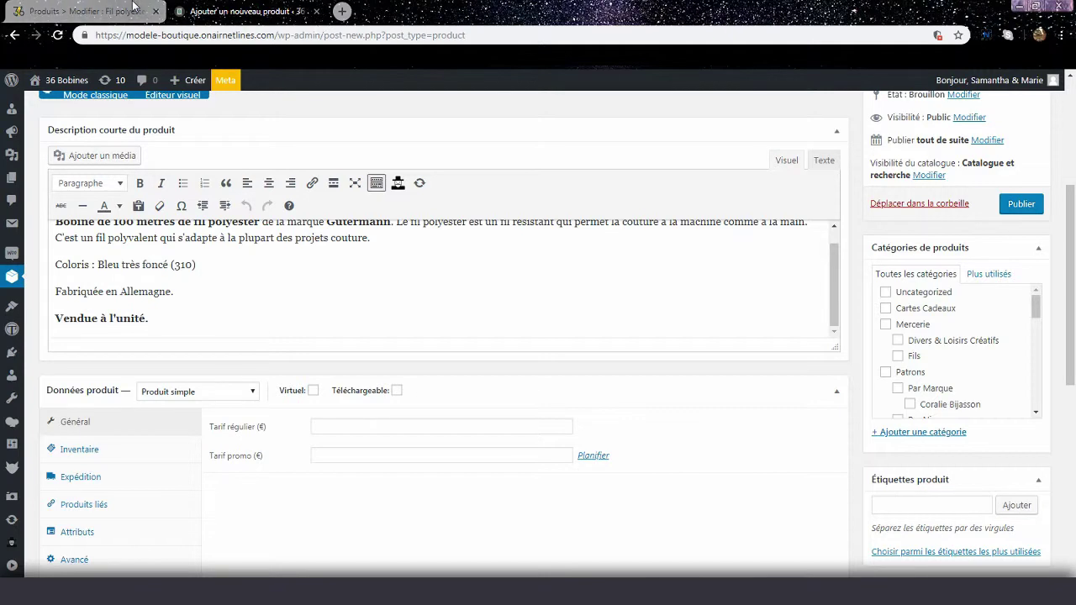
- In PrestaShop, open the Description's source code and copy only its two text paragraphs, from "Bobine de 100 mètres" to "à broder."
left_click(84, 11)
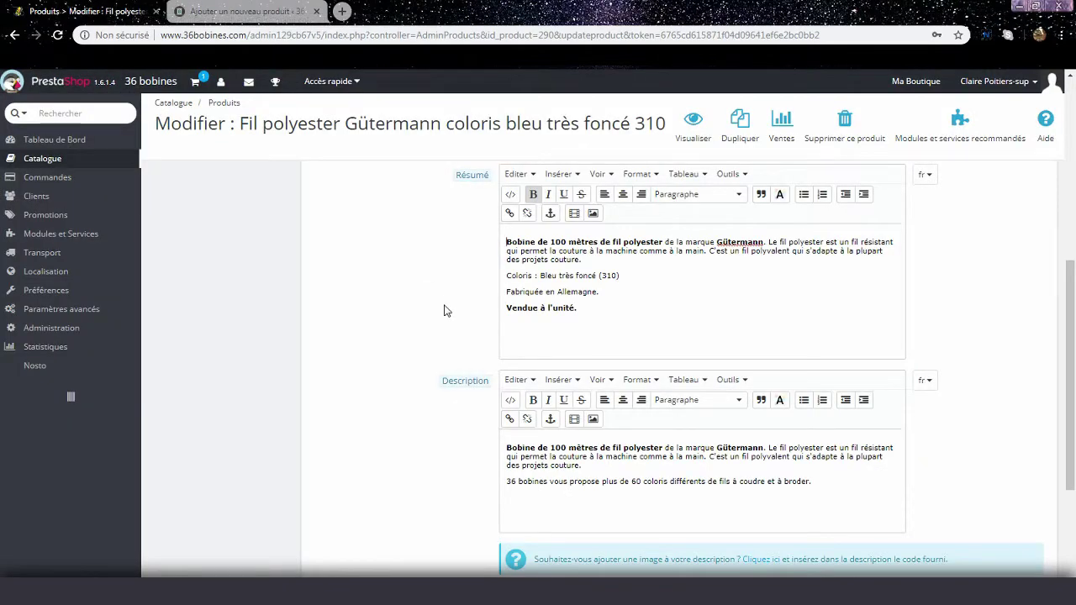
scroll(446, 311, "down", 2)
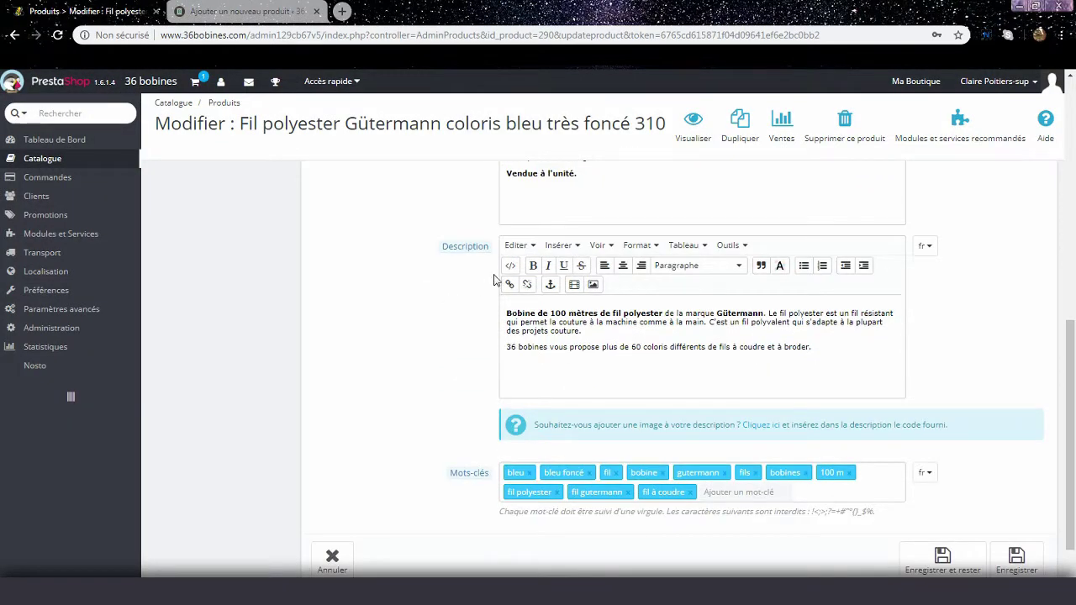
left_click(510, 265)
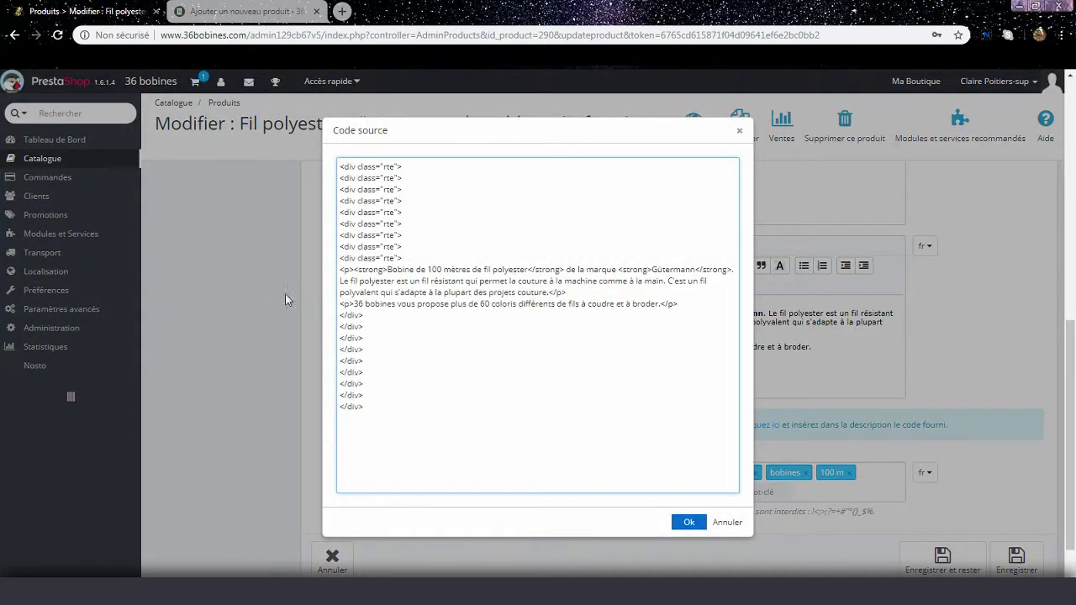
left_click_drag(340, 272, 693, 300)
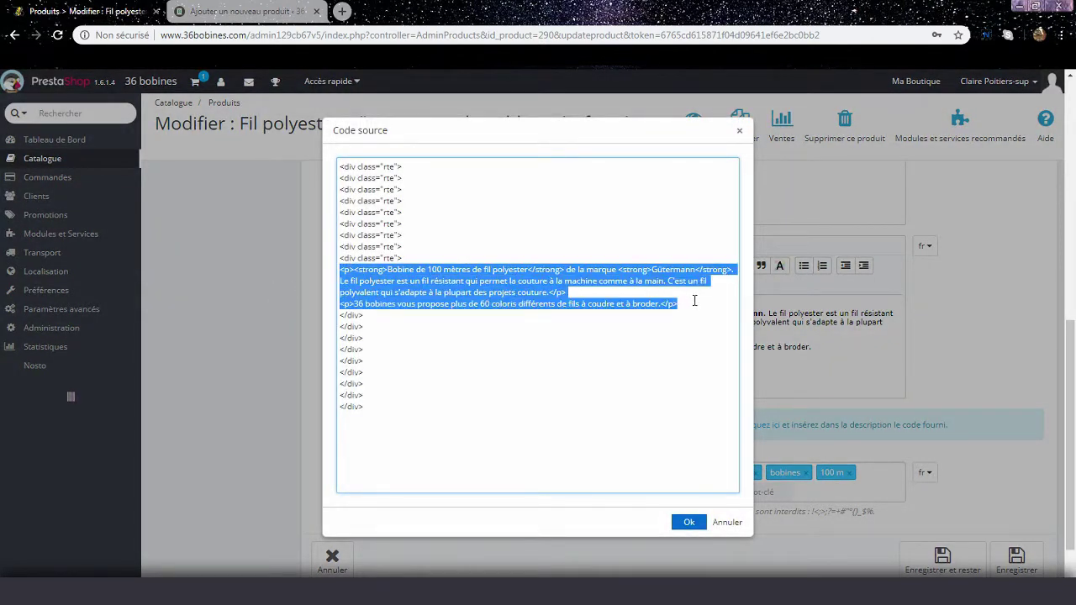
left_click(697, 306)
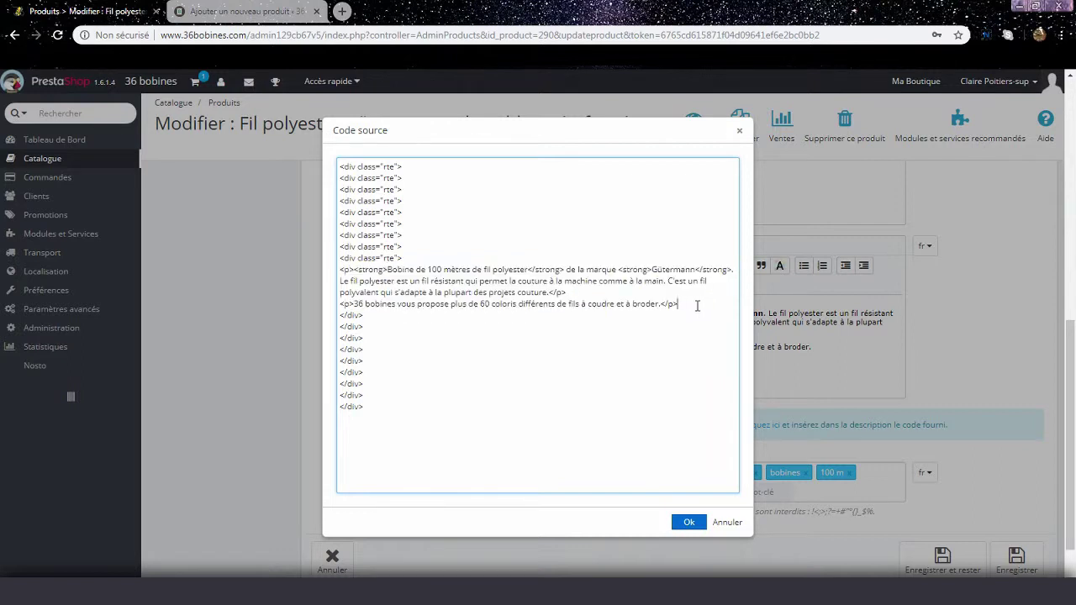
left_click_drag(679, 303, 340, 270)
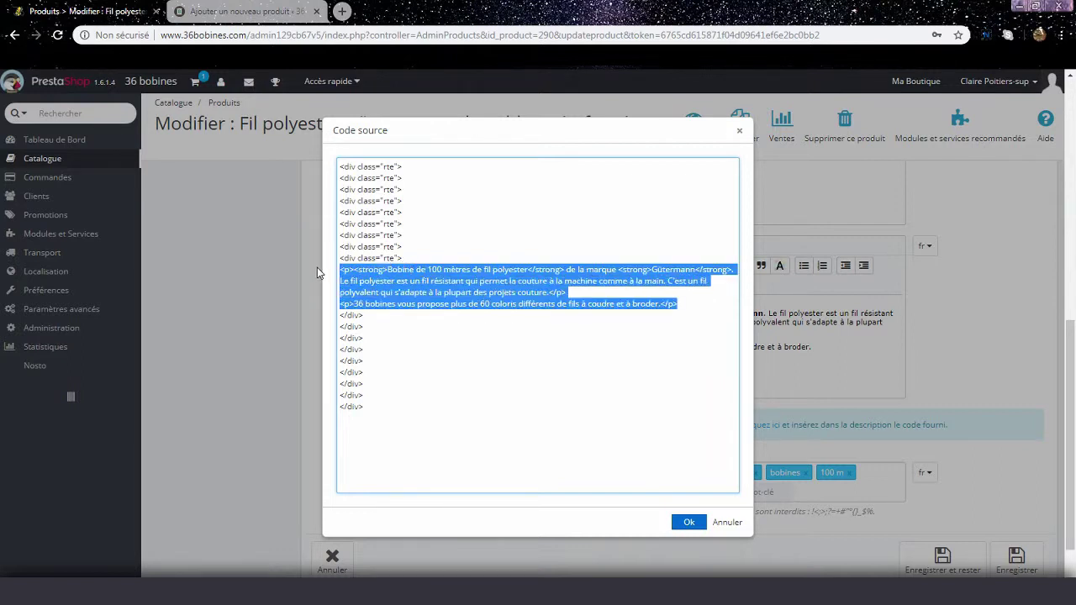
right_click(370, 280)
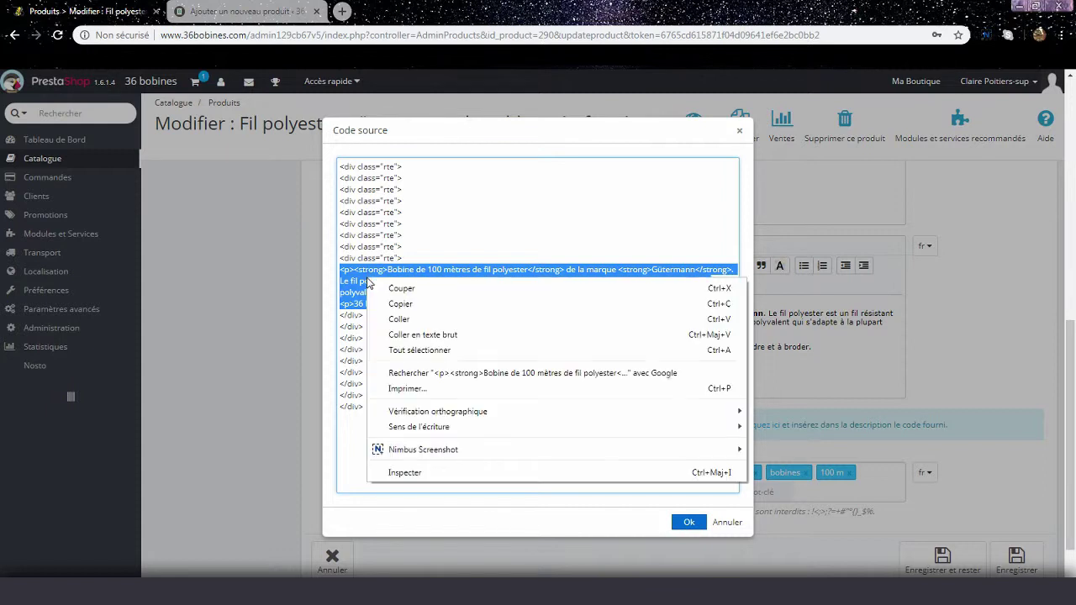
left_click(400, 308)
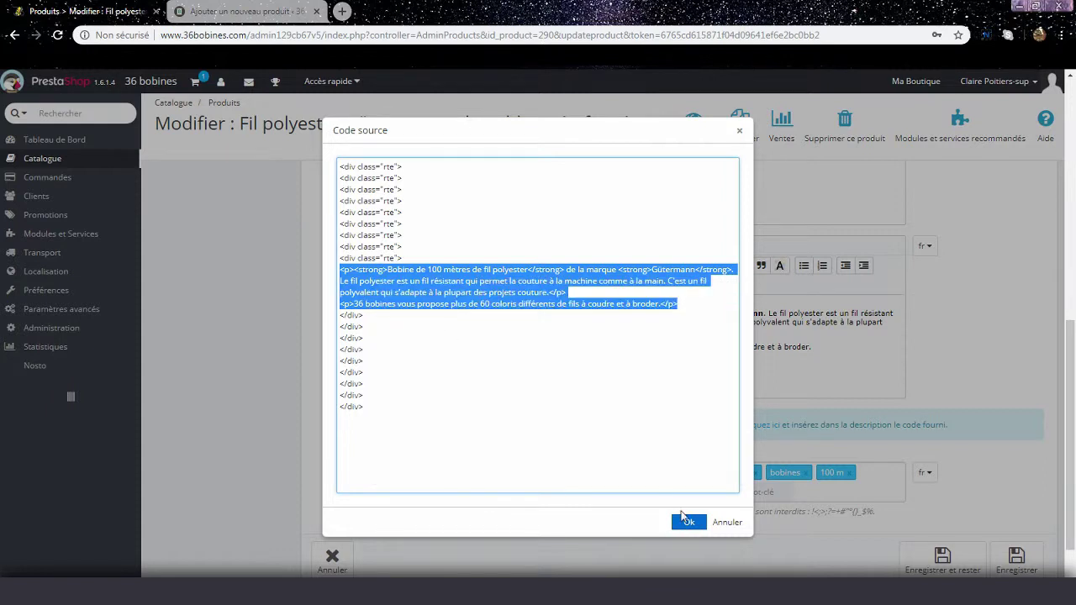
left_click(689, 522)
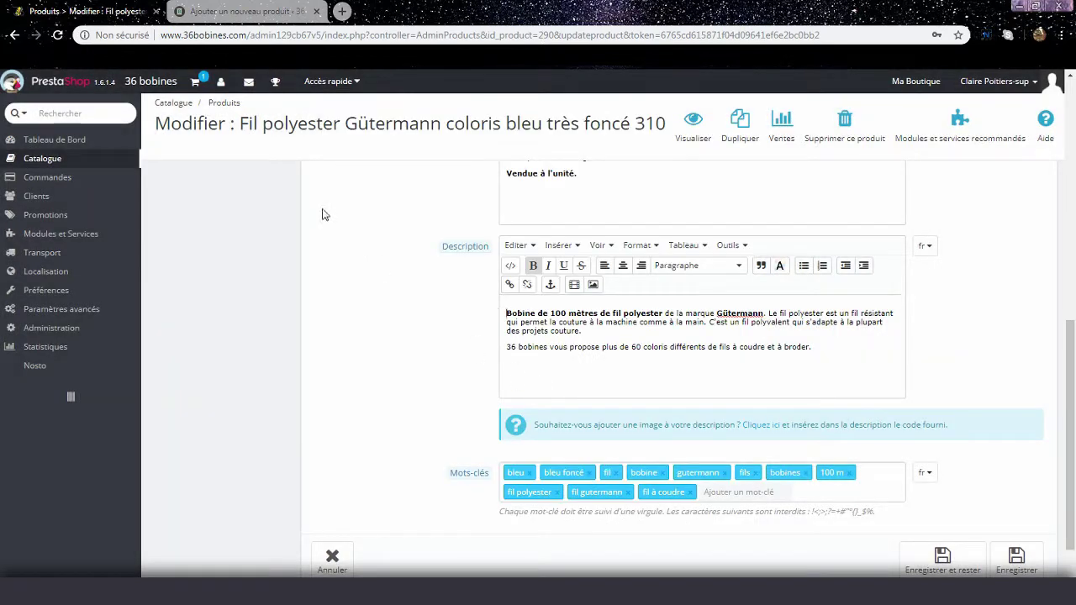
- Return to the new WooCommerce product and add a text block to its empty page editor
left_click(199, 11)
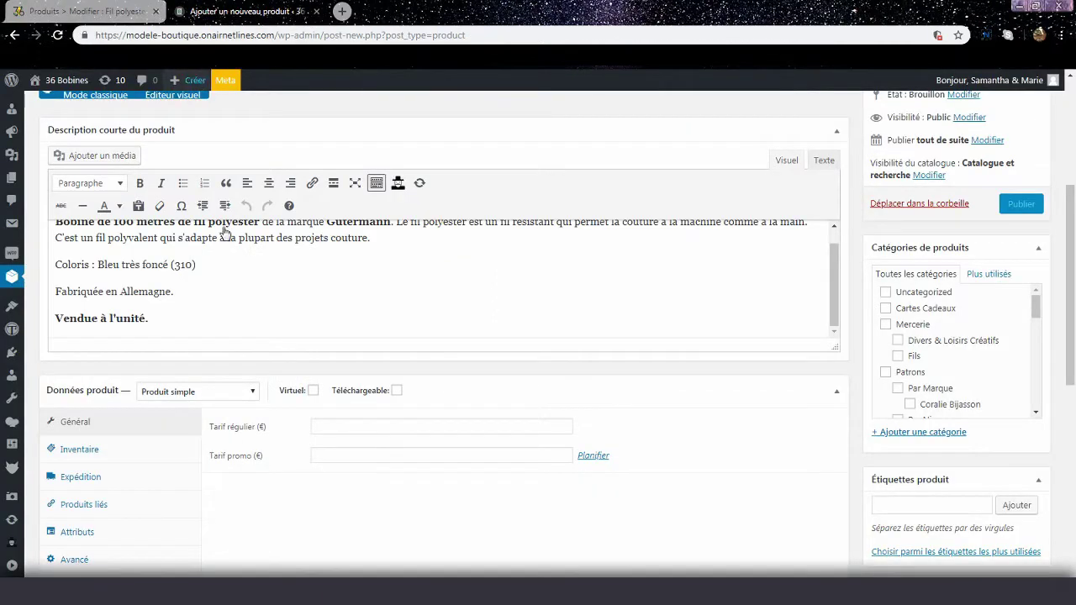
scroll(265, 360, "down", 3)
scroll(265, 364, "down", 2)
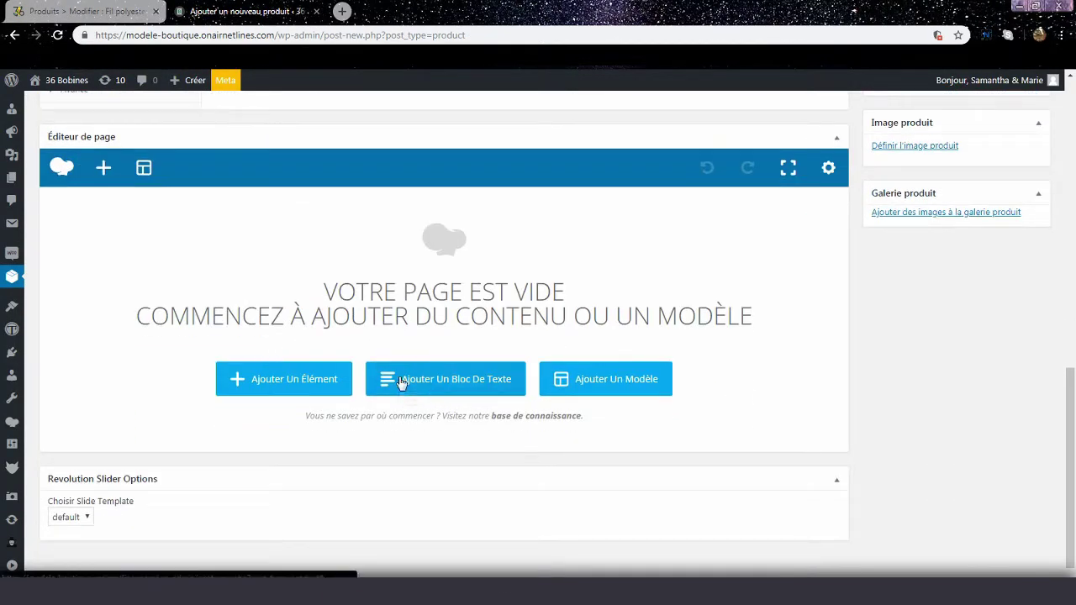
left_click(401, 380)
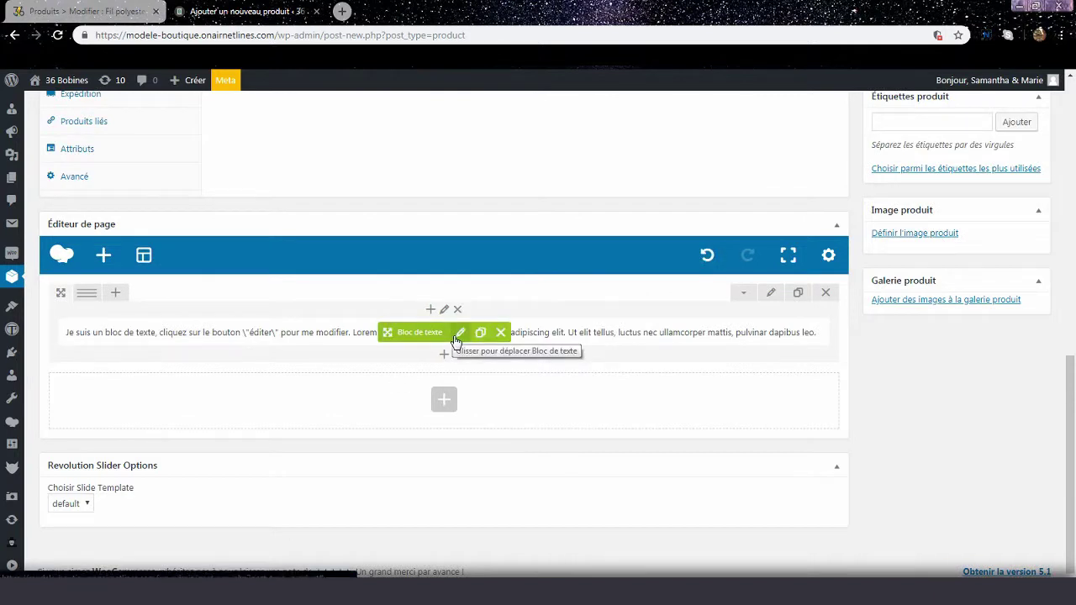
- Replace the text block's placeholder with the copied HTML as text, check it in the visual view and save the changes
left_click(457, 336)
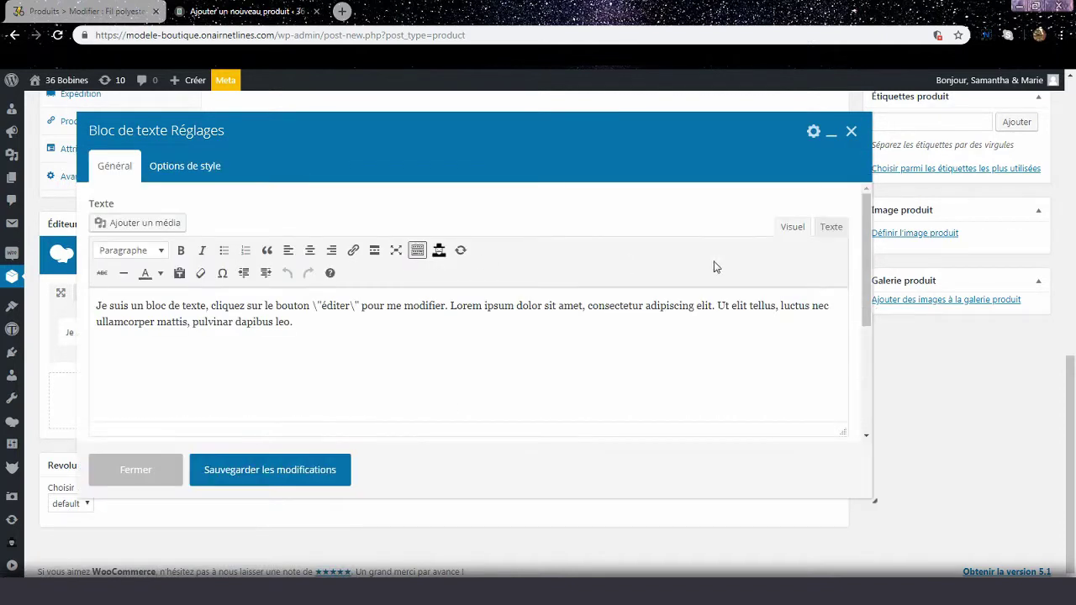
left_click(831, 227)
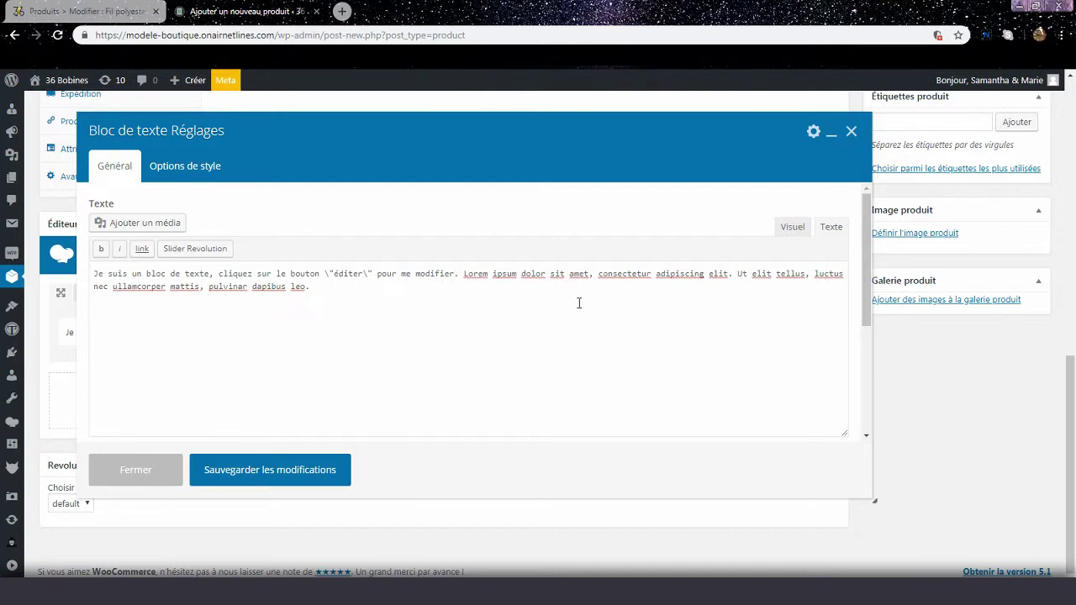
key("ctrl+a")
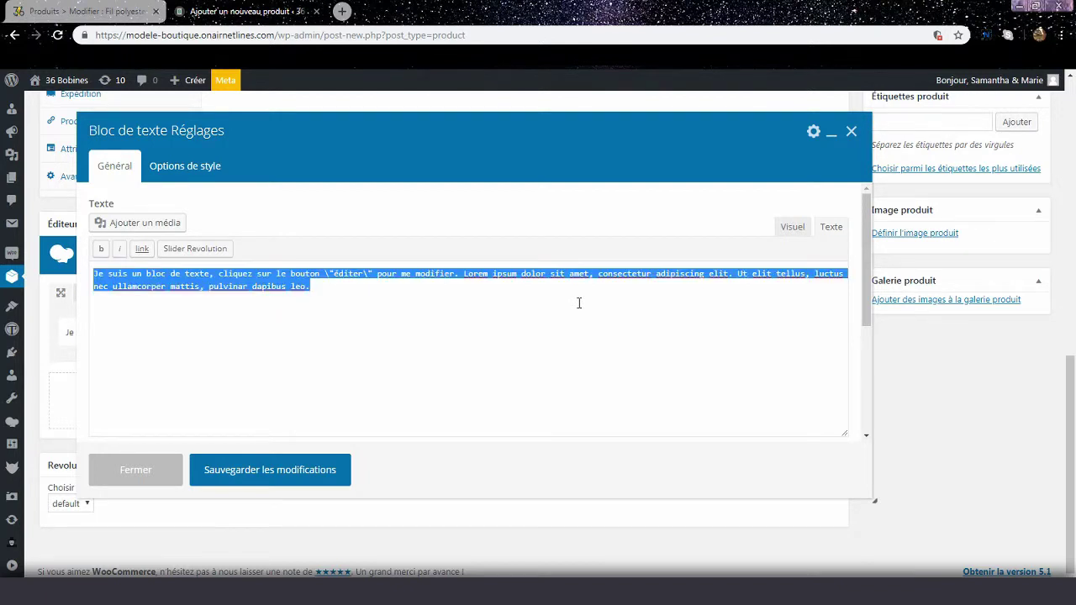
key("ctrl+v")
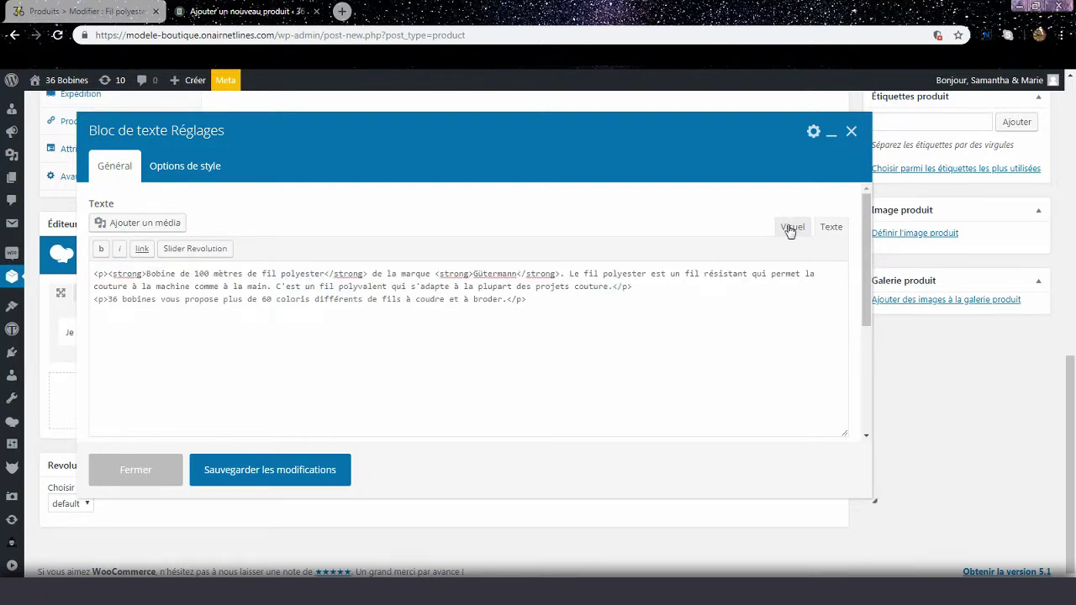
left_click(791, 227)
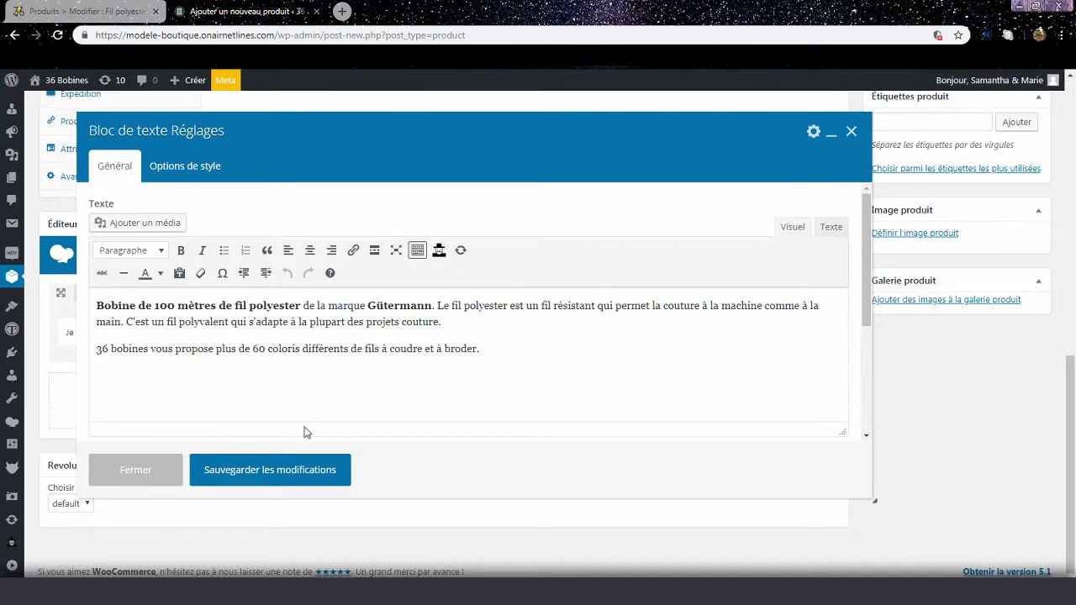
left_click(323, 482)
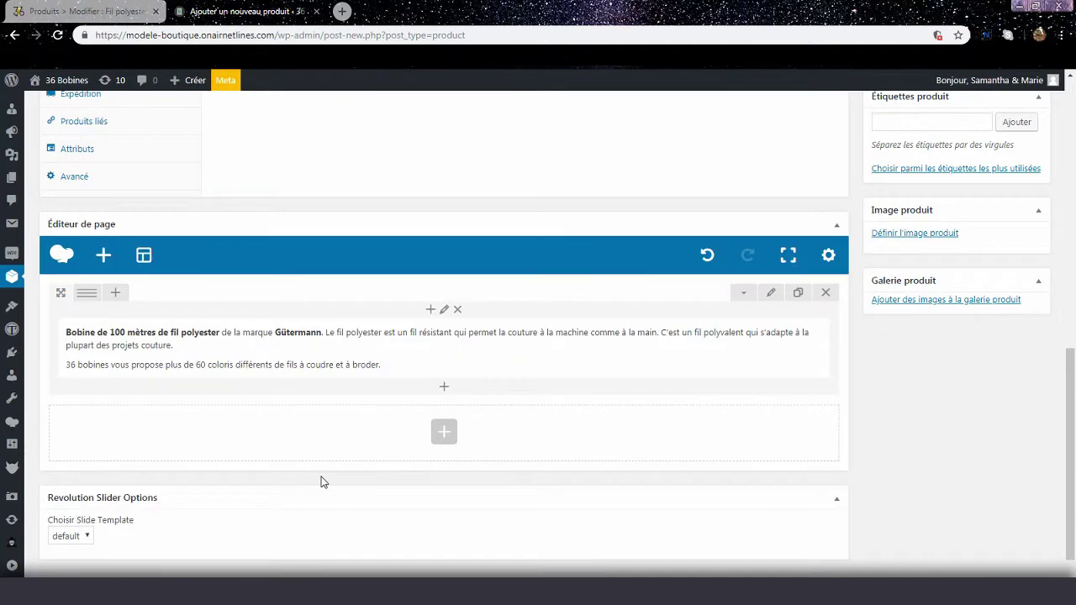
- Go back to the WooCommerce product data's price fields and look up the product's selling price in PrestaShop
scroll(341, 413, "up", 3)
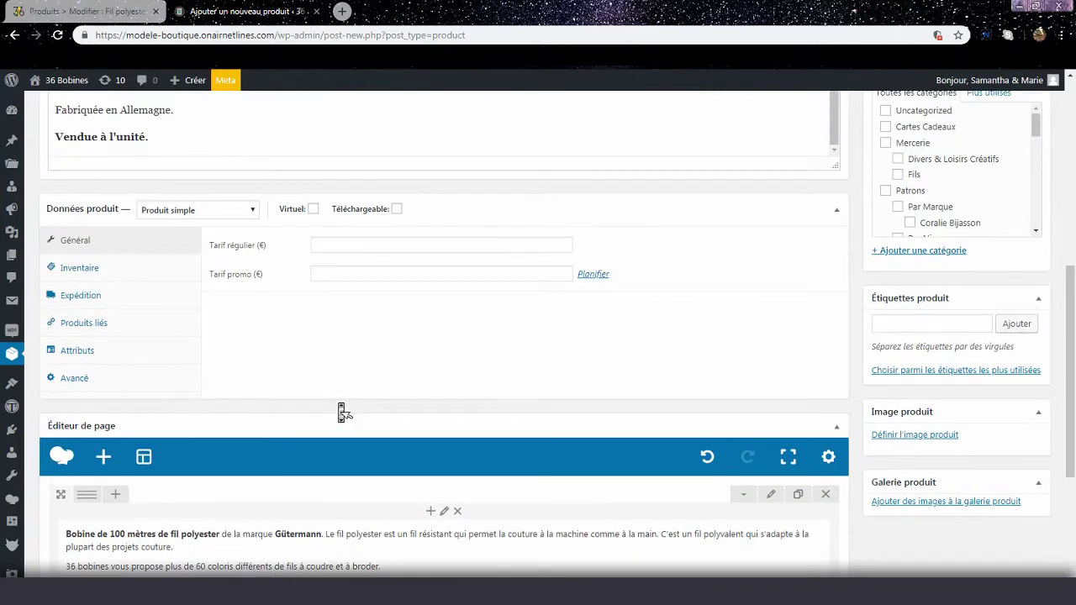
scroll(341, 413, "up", 1)
scroll(342, 413, "up", 1)
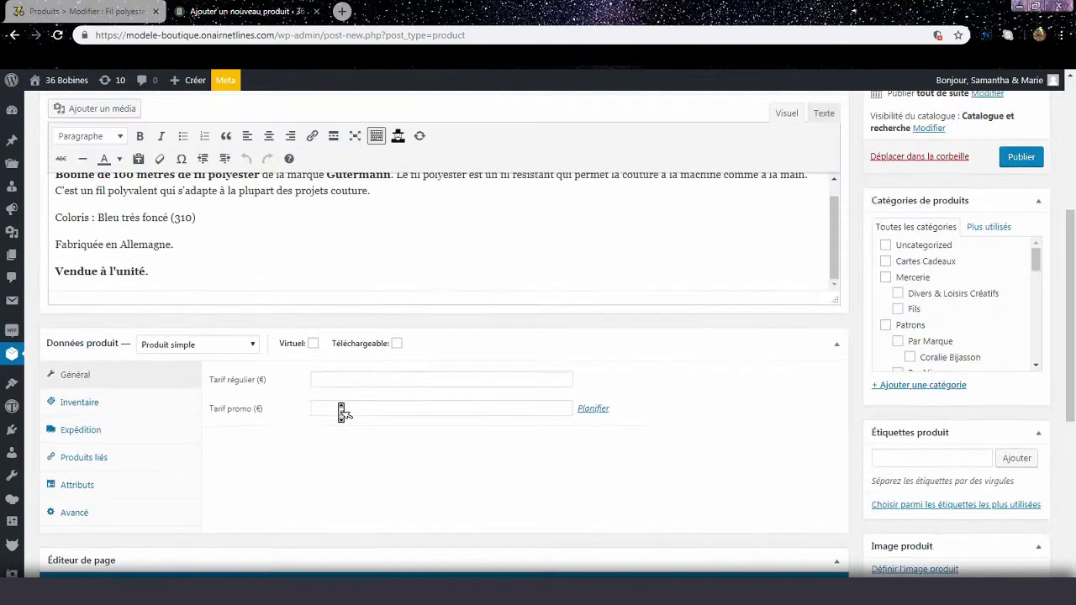
scroll(341, 412, "down", 1)
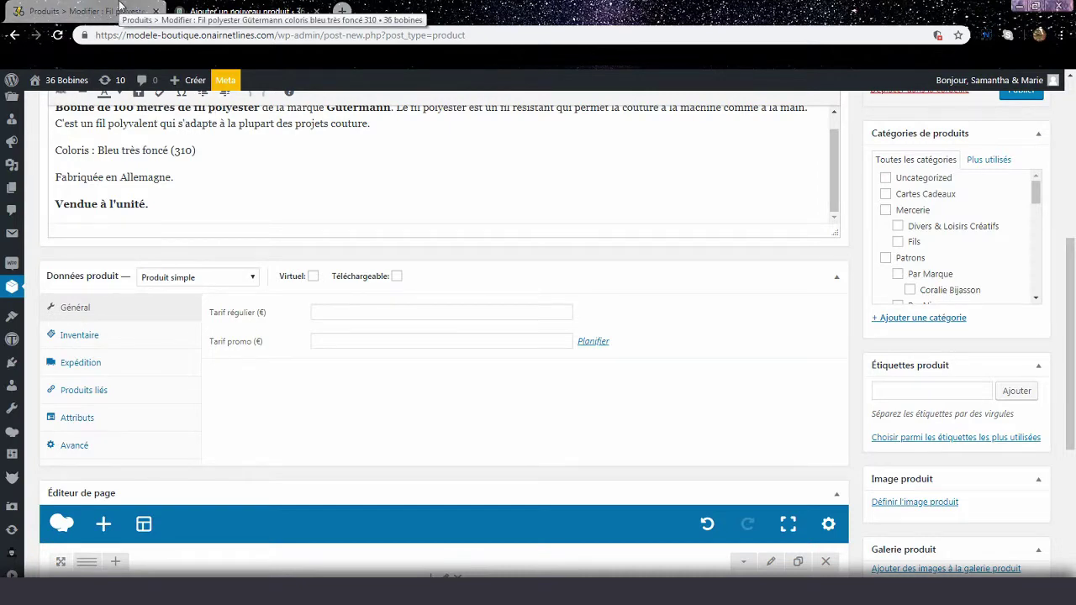
left_click(120, 6)
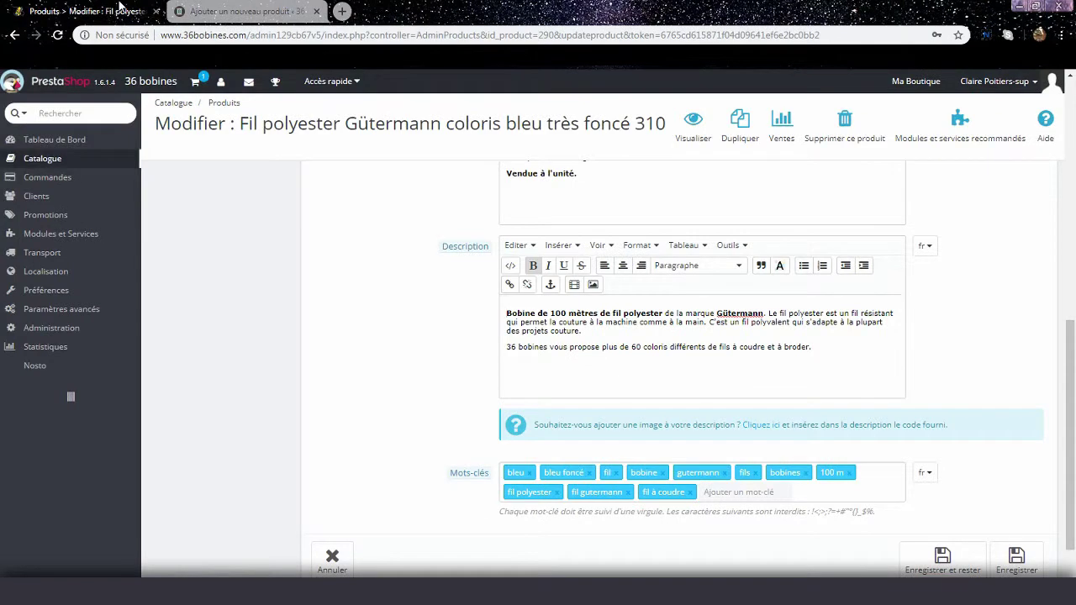
scroll(418, 332, "up", 10)
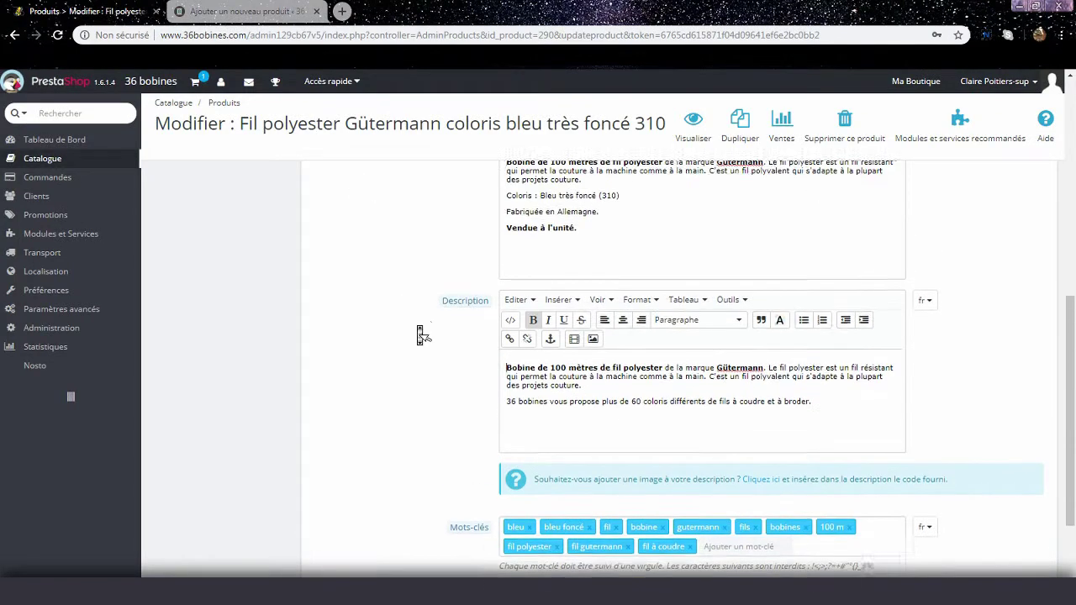
scroll(423, 336, "up", 2)
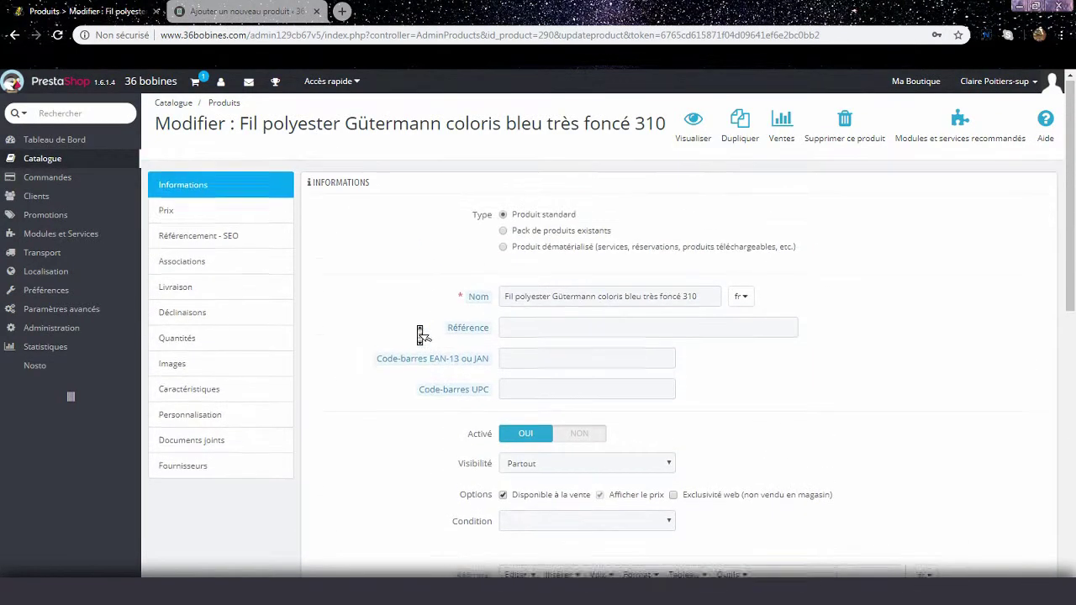
left_click(245, 213)
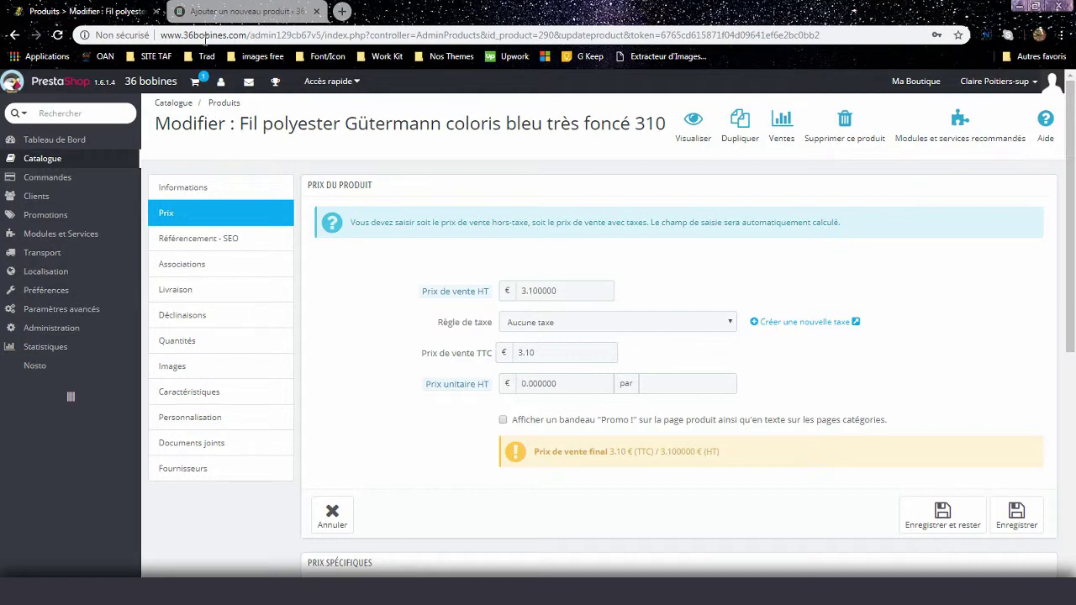
- Set the WooCommerce product's regular price to 3,10 €
left_click(216, 9)
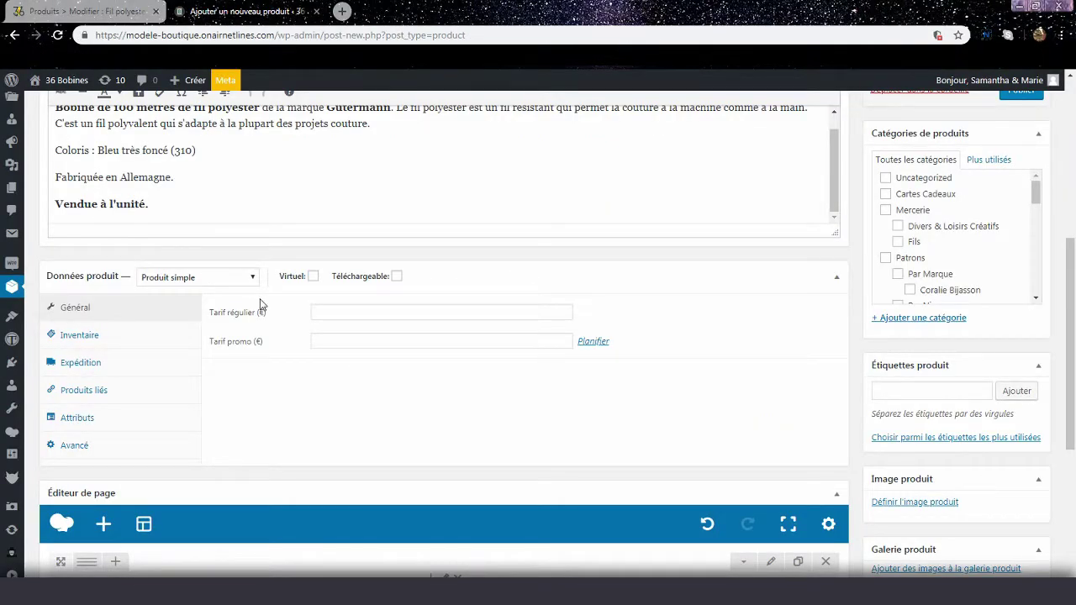
left_click(340, 310)
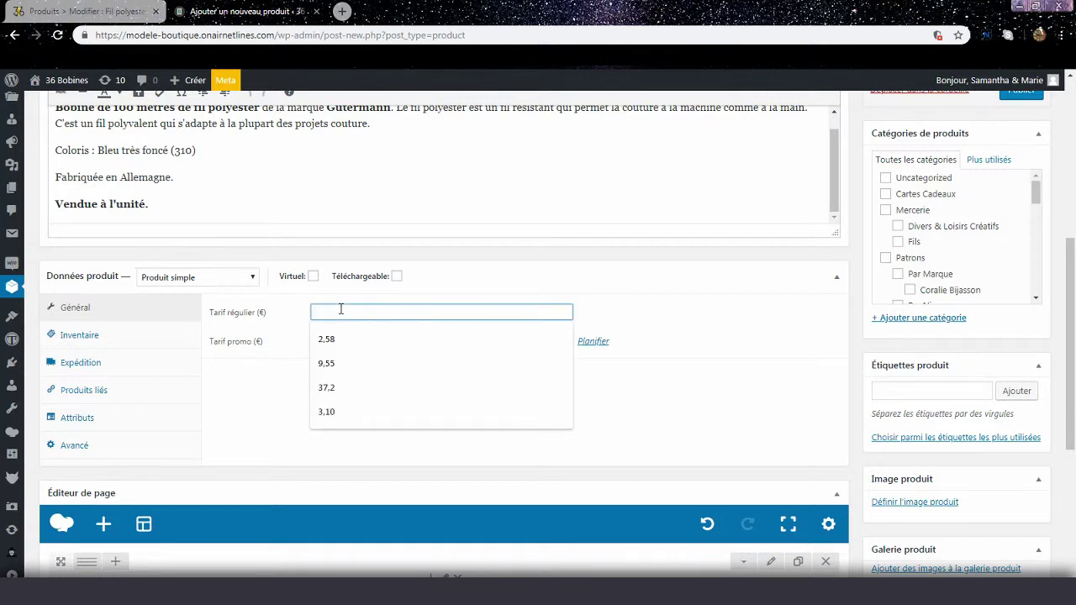
type("3")
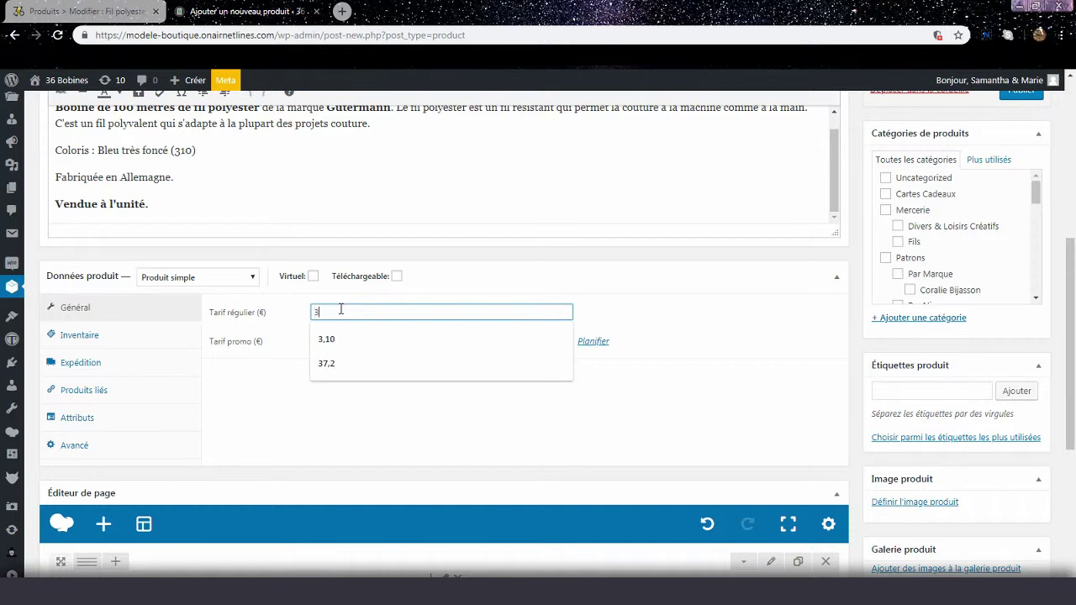
type(",")
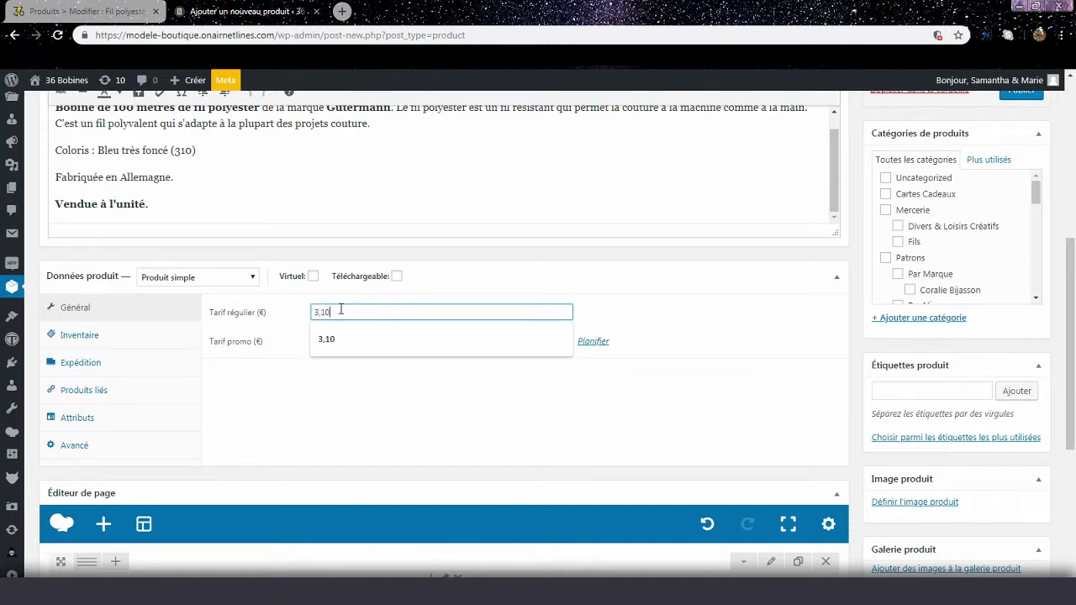
type("10")
left_click(288, 408)
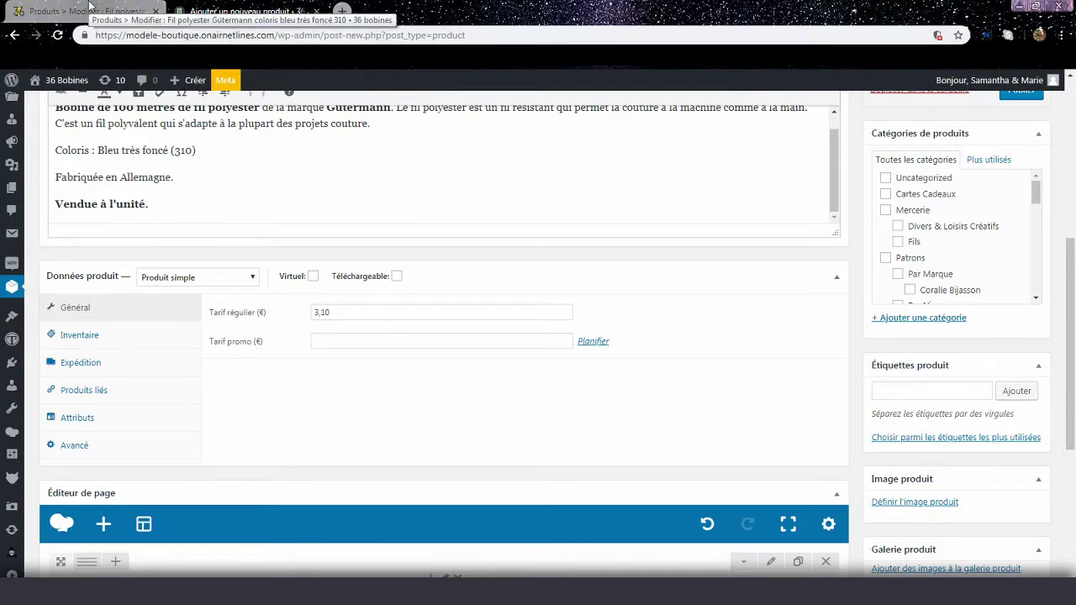
- Copy the full meta description from the product's SEO settings in PrestaShop
left_click(90, 6)
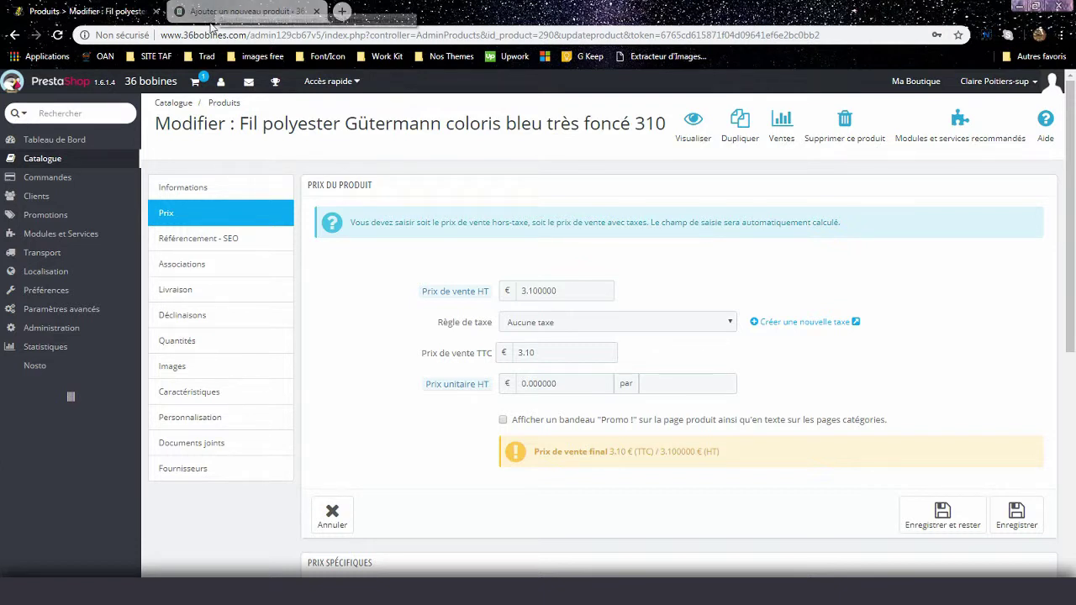
left_click(239, 240)
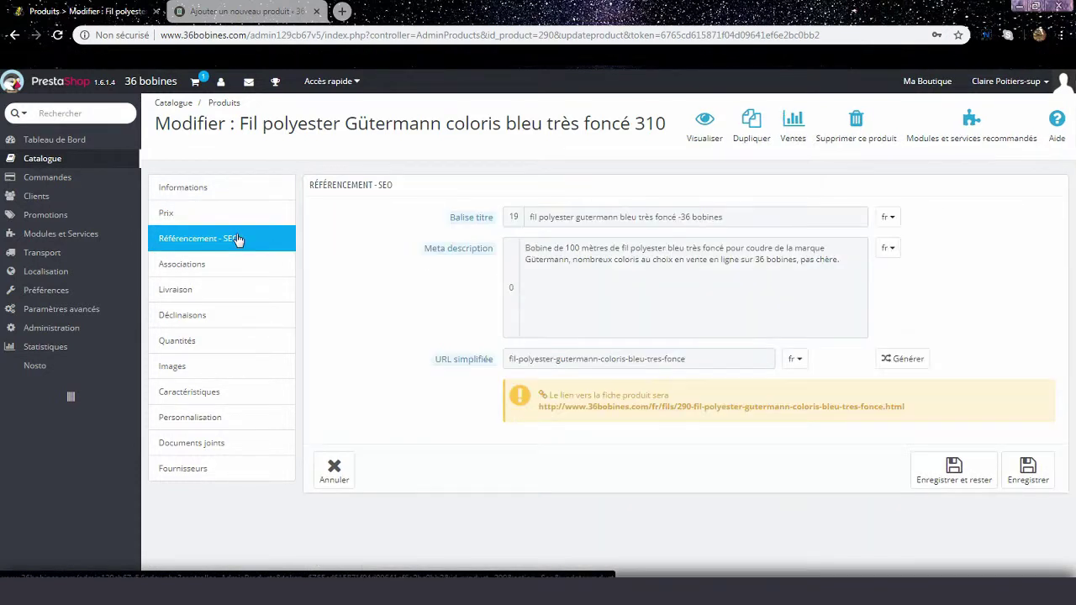
left_click(552, 255)
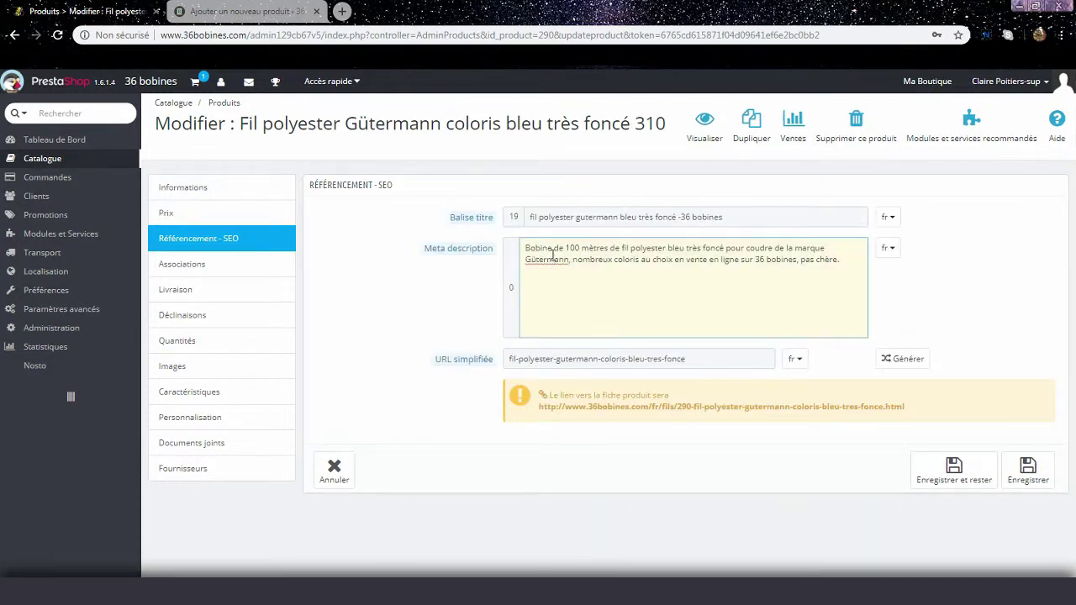
right_click(553, 258)
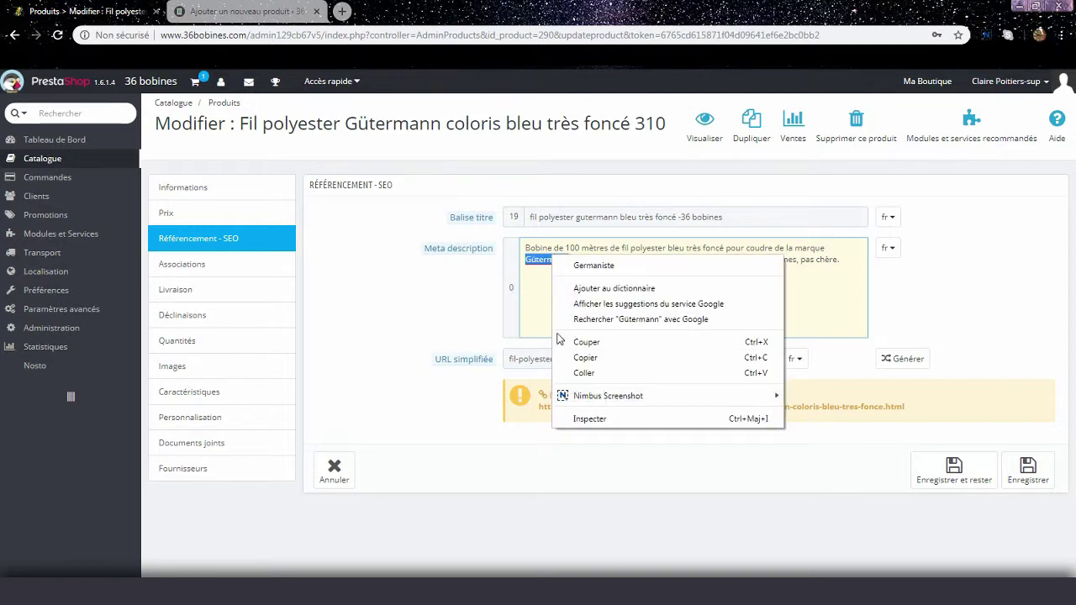
left_click(536, 251)
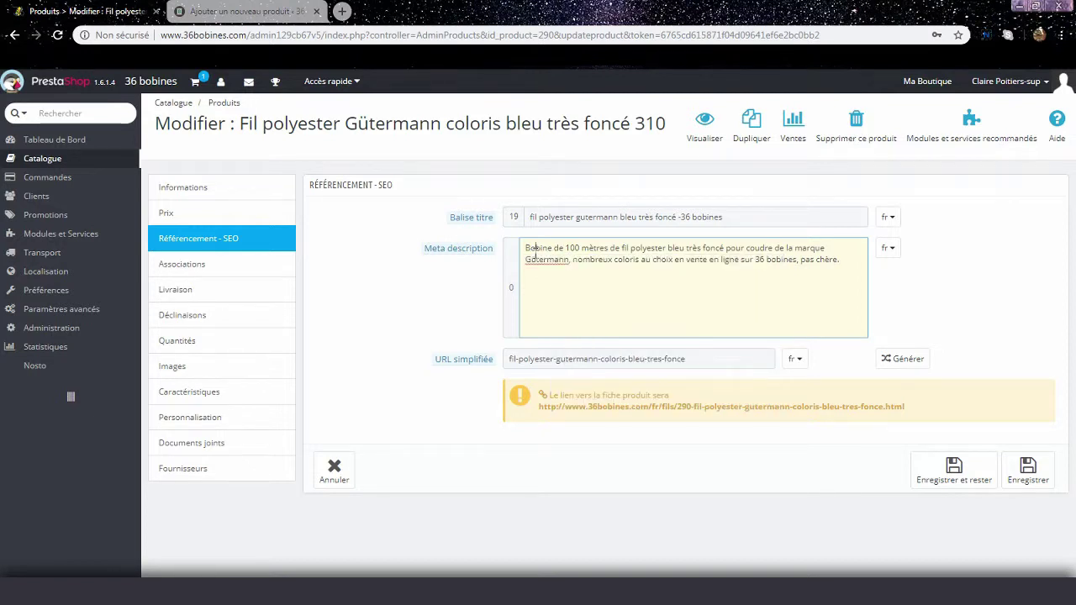
key("ctrl+a")
right_click(535, 254)
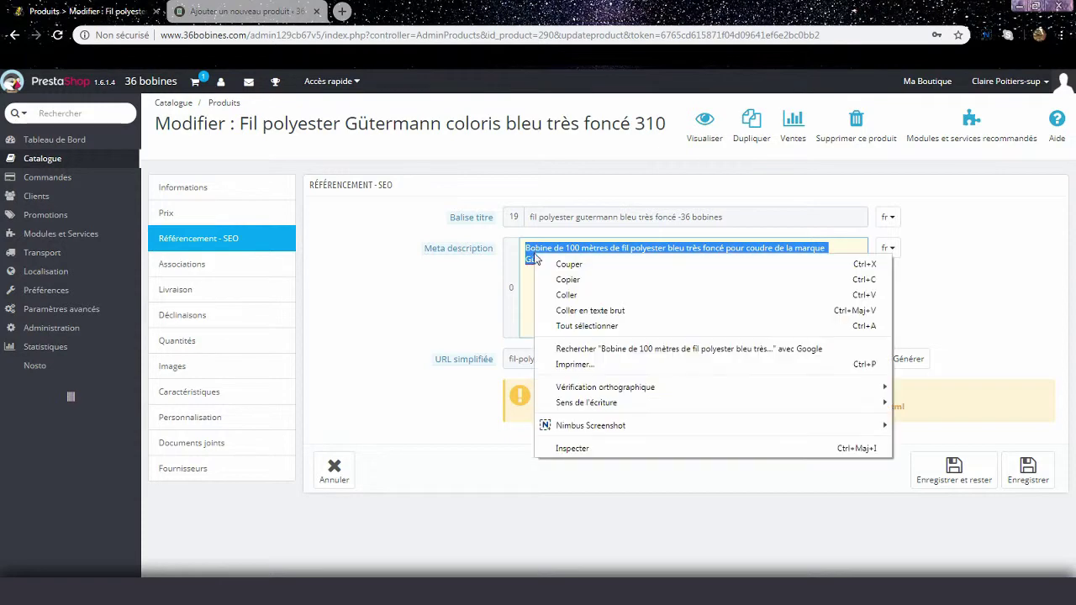
left_click(570, 284)
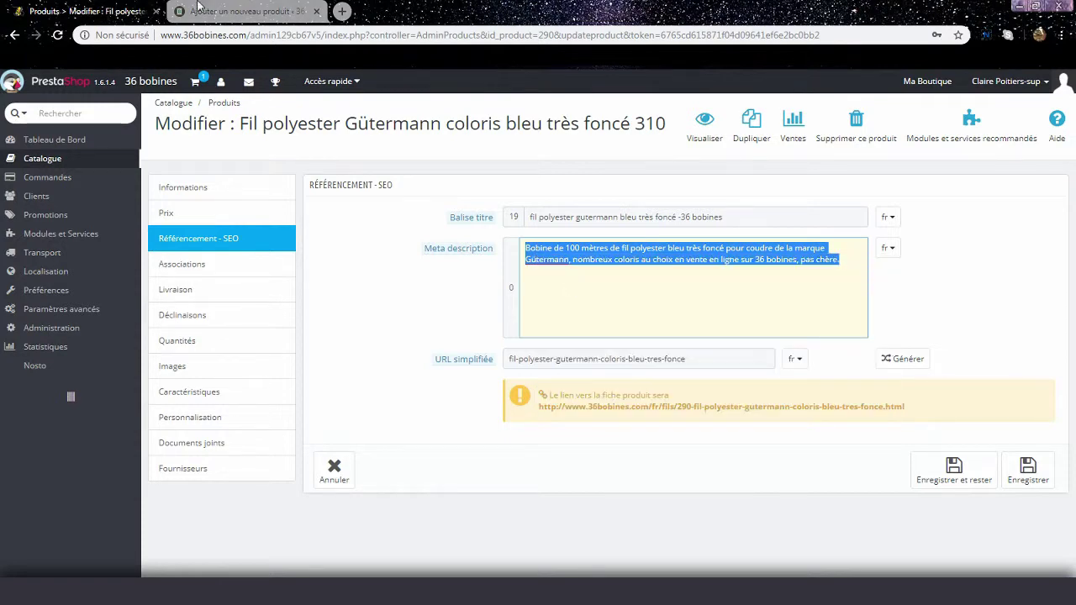
- Return to the new WooCommerce product and open its SEO metadata
left_click(197, 7)
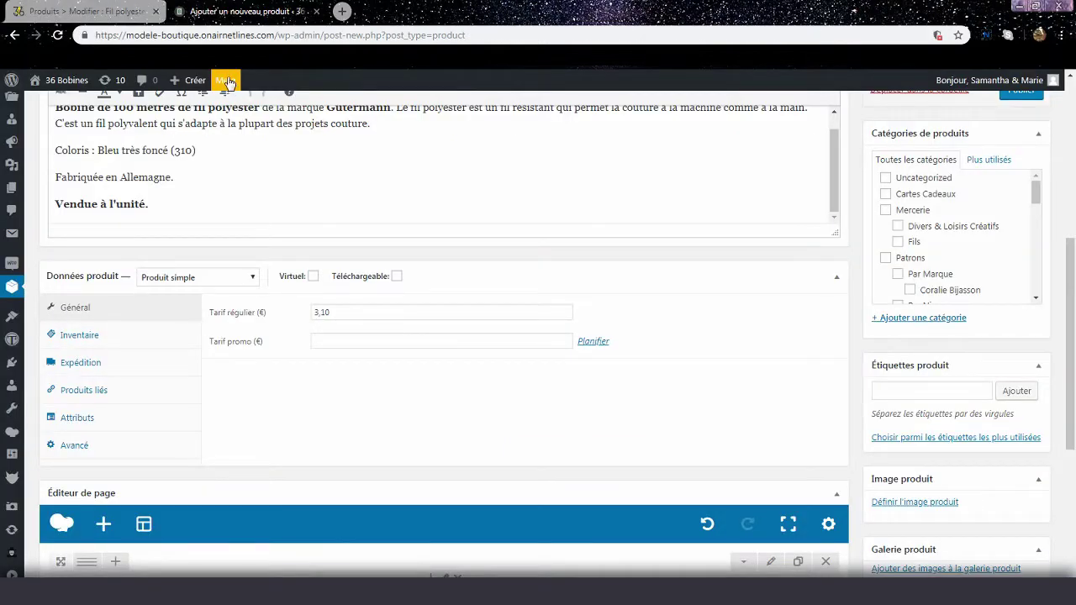
scroll(246, 175, "up", 1)
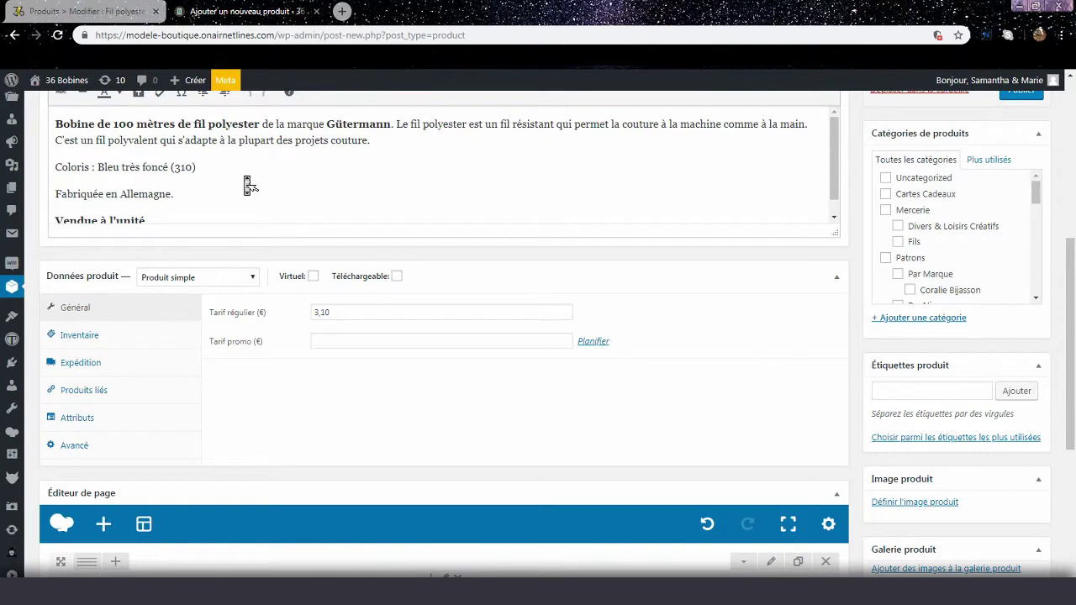
scroll(487, 329, "up", 5)
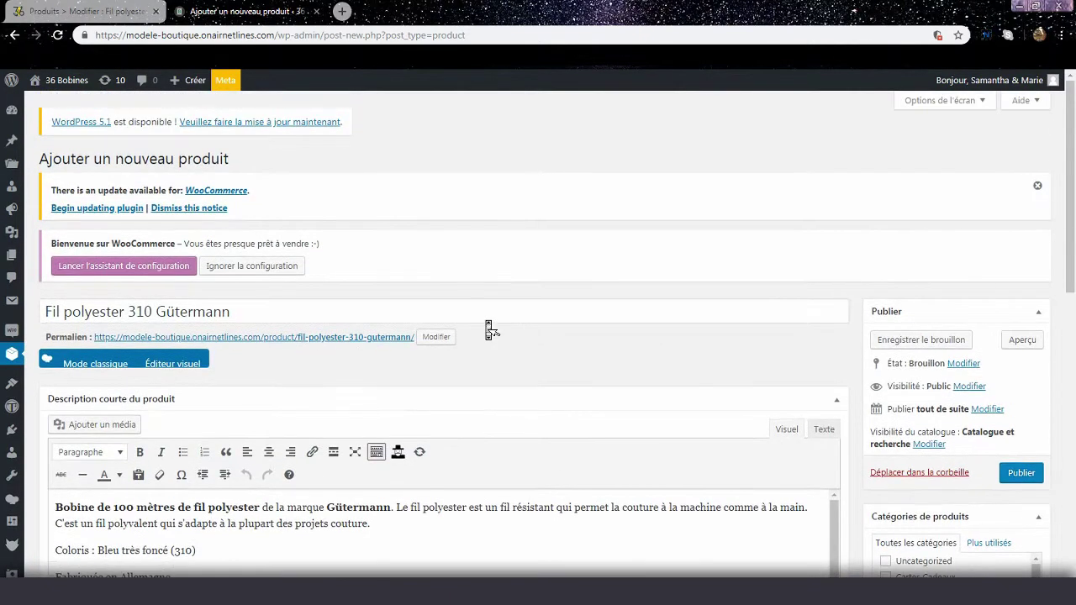
left_click(227, 84)
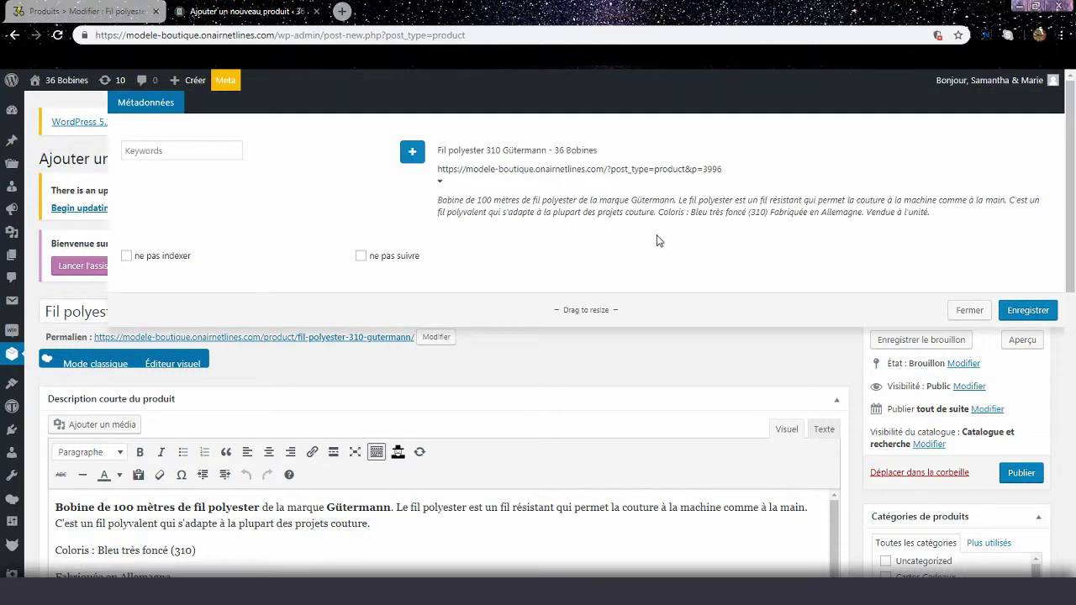
- Replace the entire meta description with the copied PrestaShop text, then save and close the metadata
left_click(693, 227)
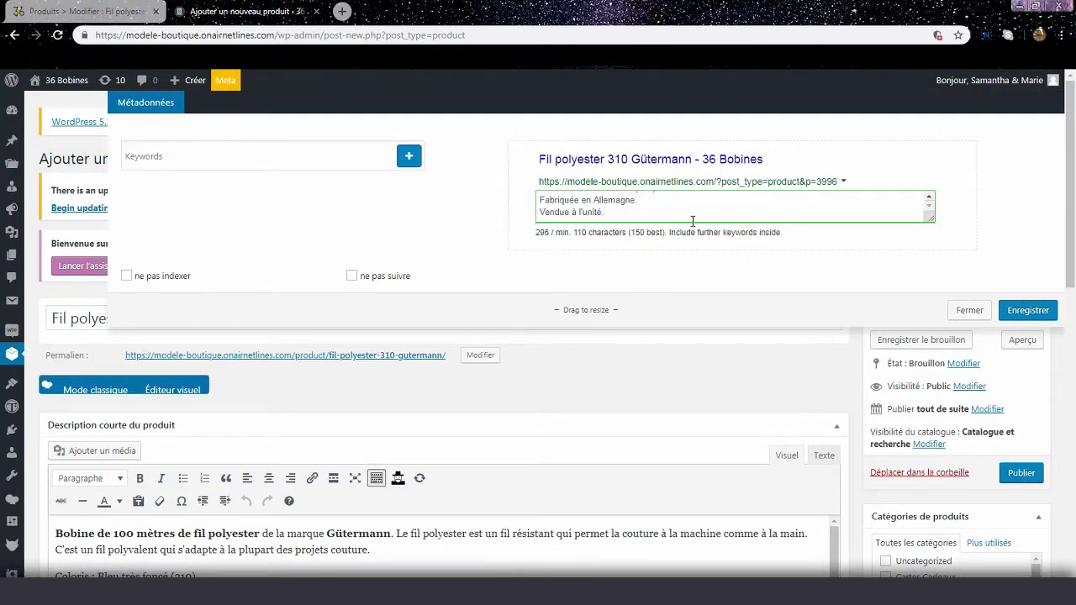
right_click(693, 221)
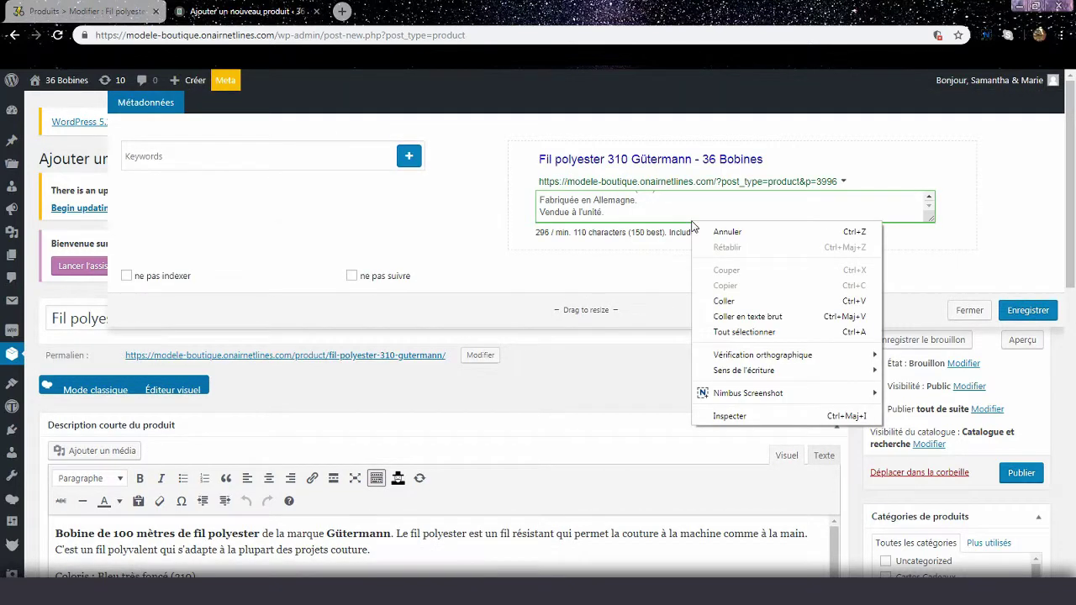
left_click(760, 331)
right_click(610, 198)
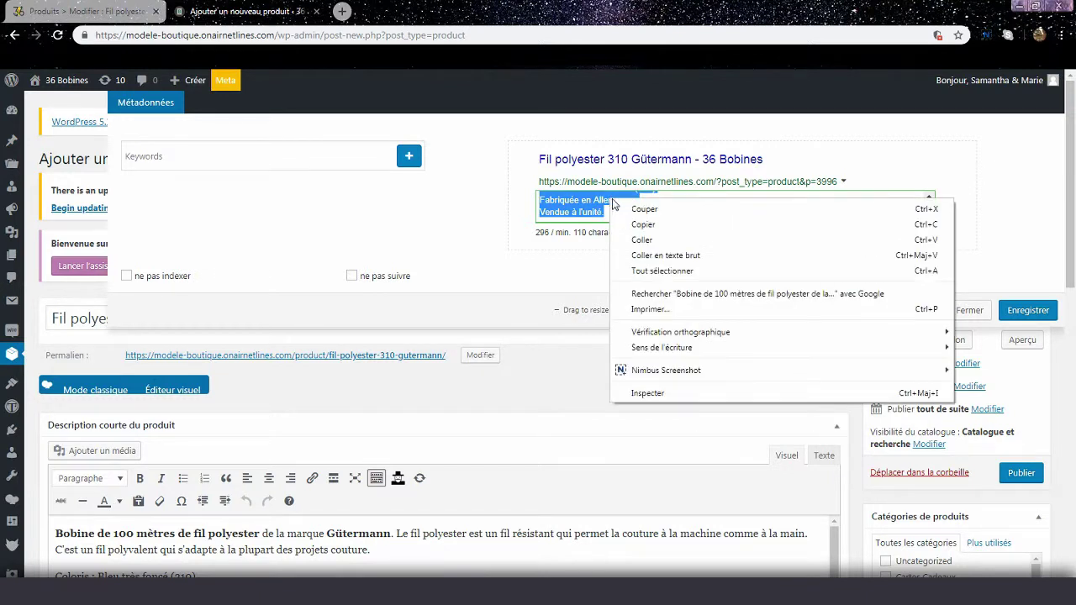
left_click(656, 242)
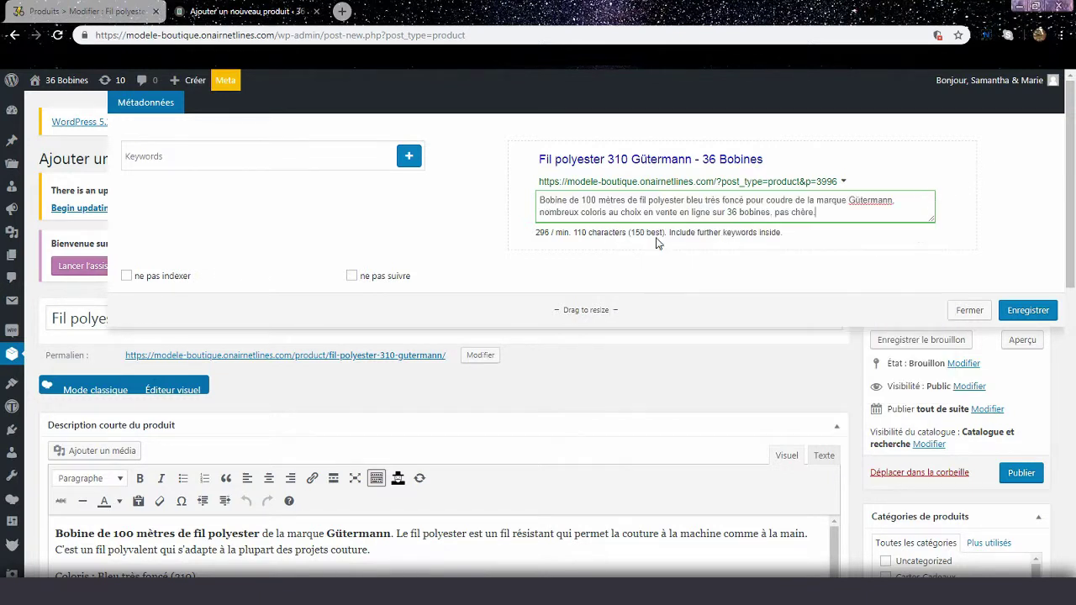
left_click(892, 277)
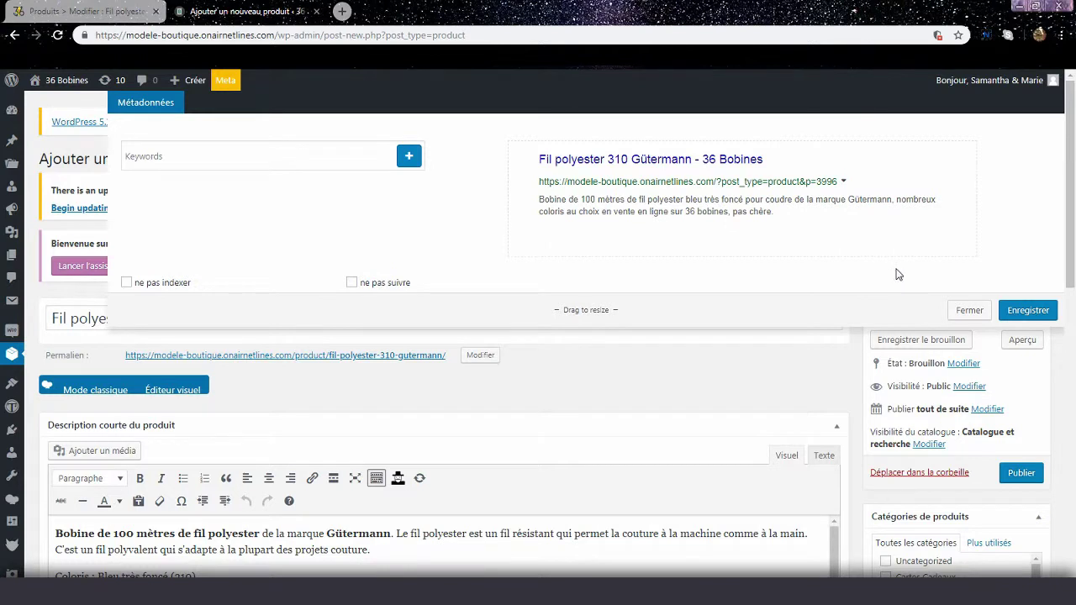
left_click(1026, 312)
left_click(966, 310)
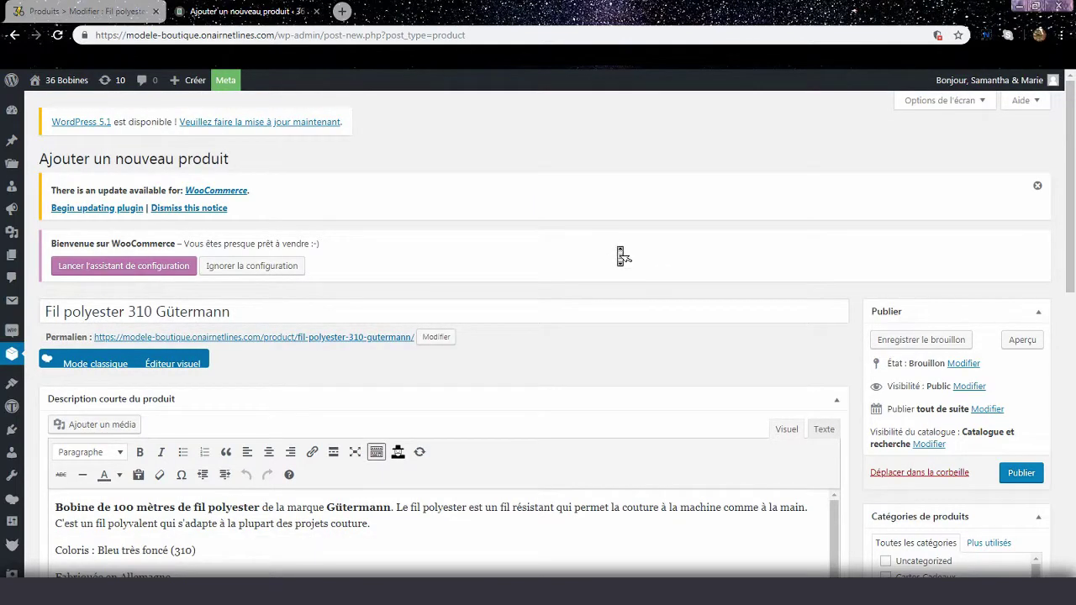
- Look up the product's associated category in PrestaShop and assign the WooCommerce product to Fils under Mercerie
scroll(623, 257, "down", 1)
scroll(623, 257, "down", 2)
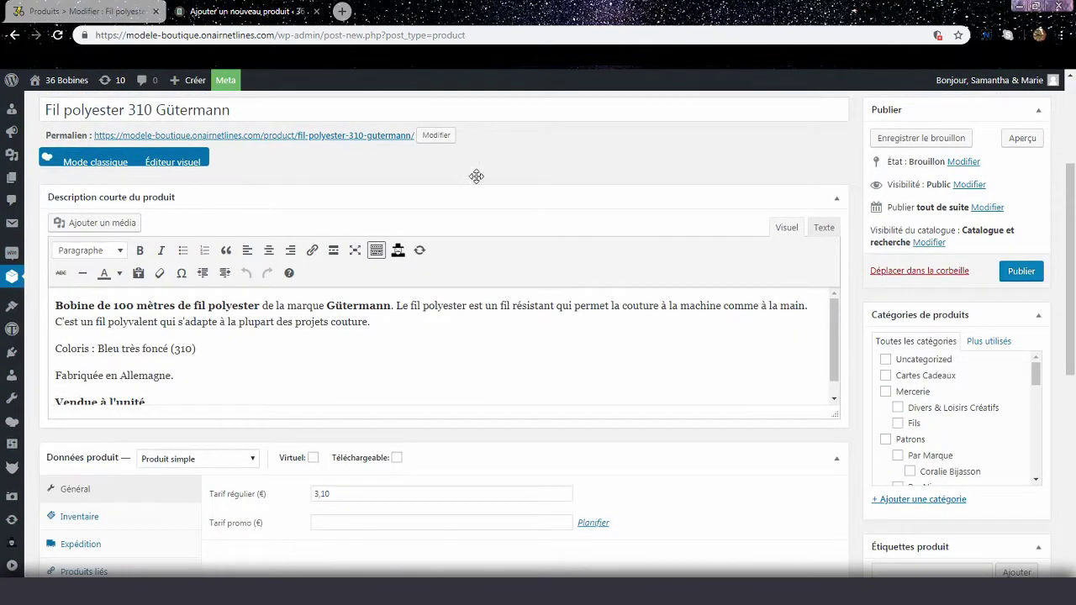
left_click(118, 11)
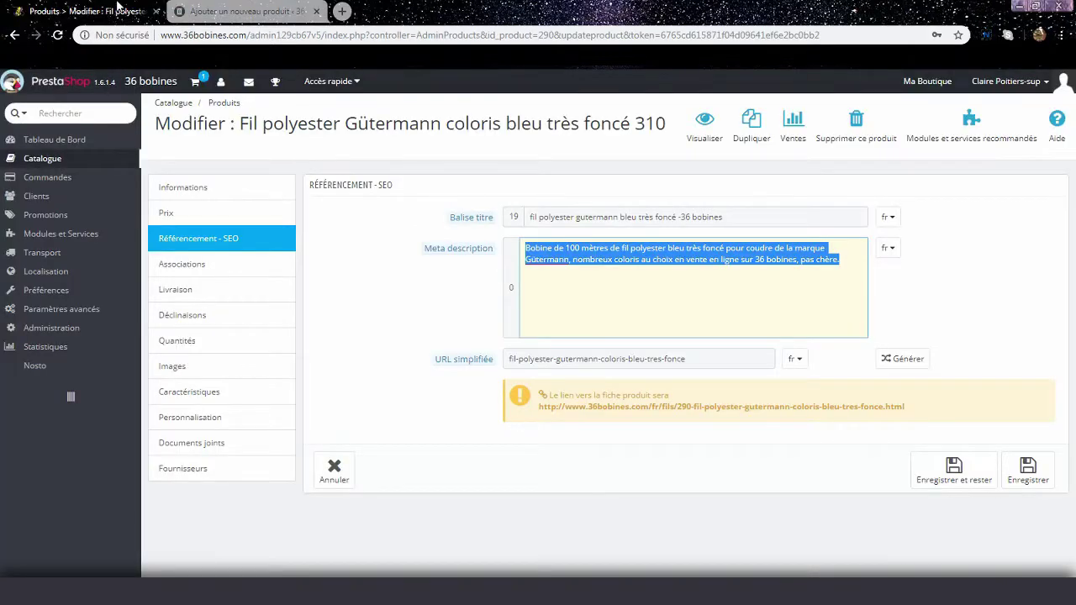
left_click(271, 273)
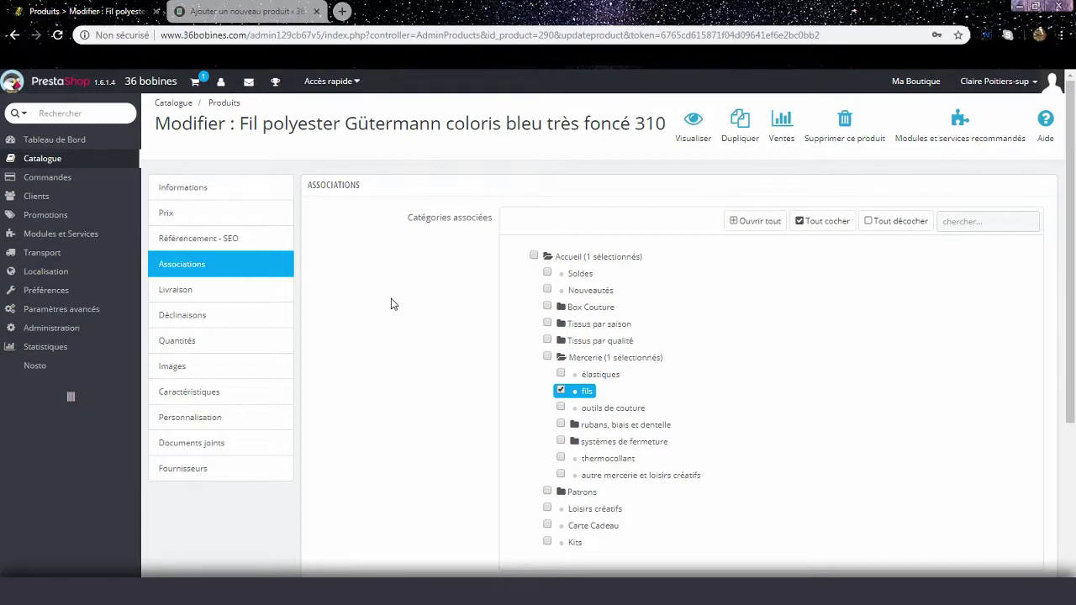
scroll(392, 308, "down", 2)
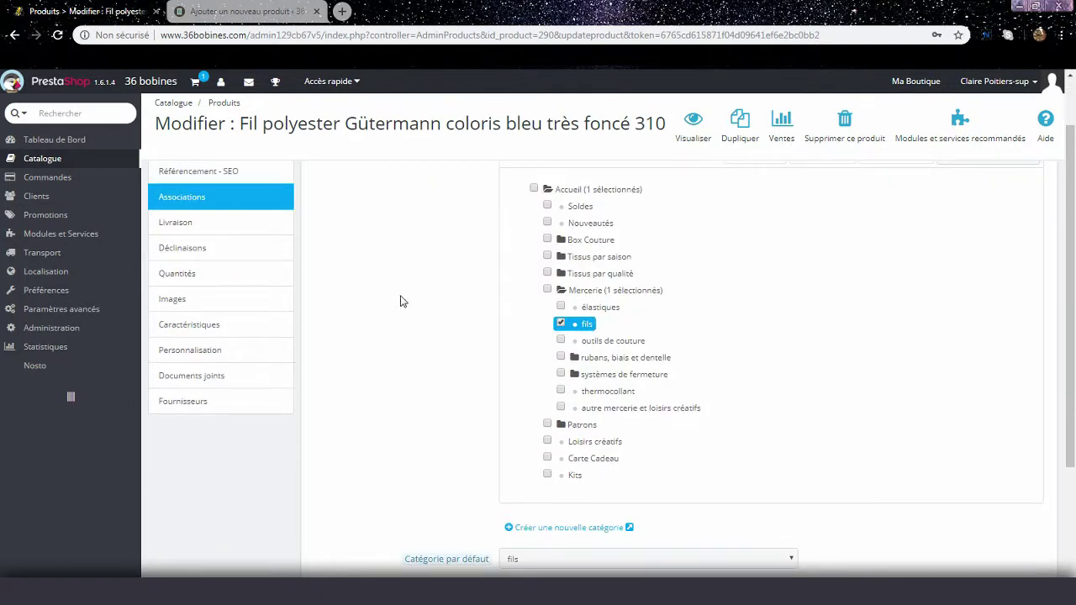
left_click(244, 11)
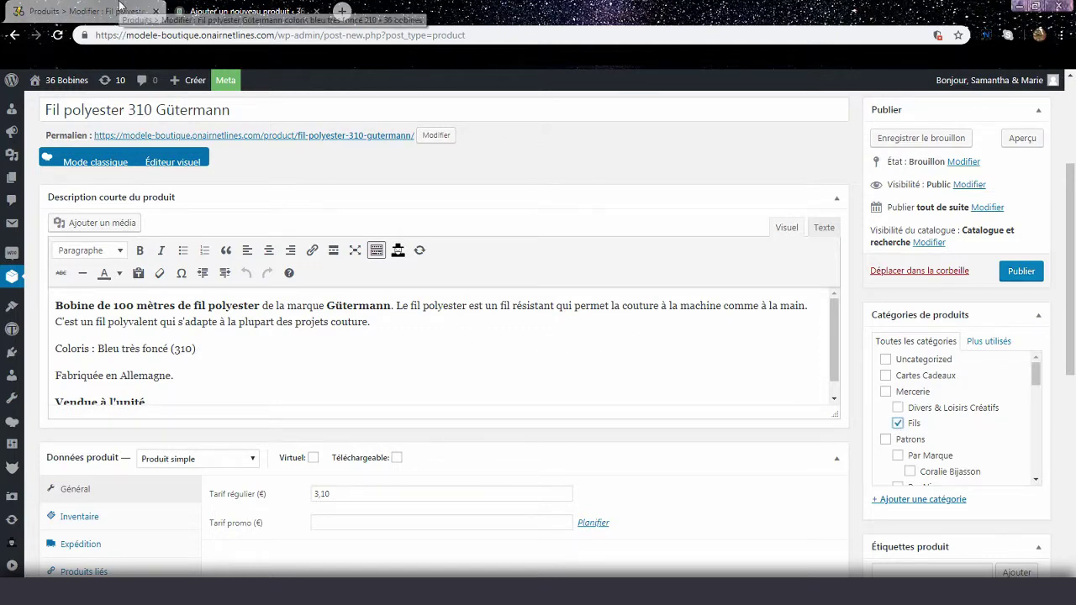
- Check the product's manufacturer in the PrestaShop associations and return to the WooCommerce product
left_click(118, 11)
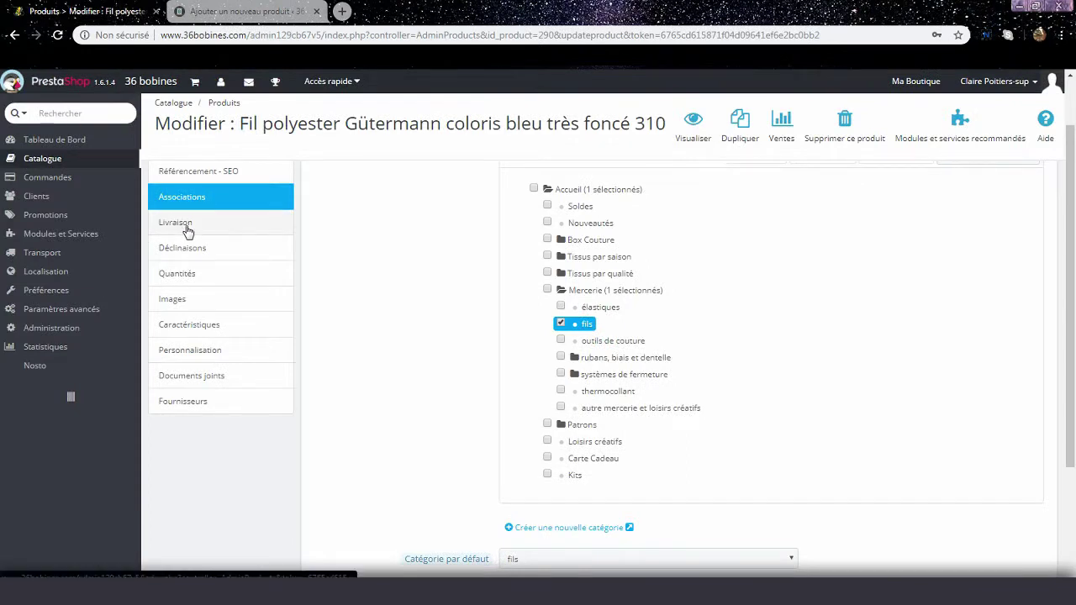
middle_click(364, 317)
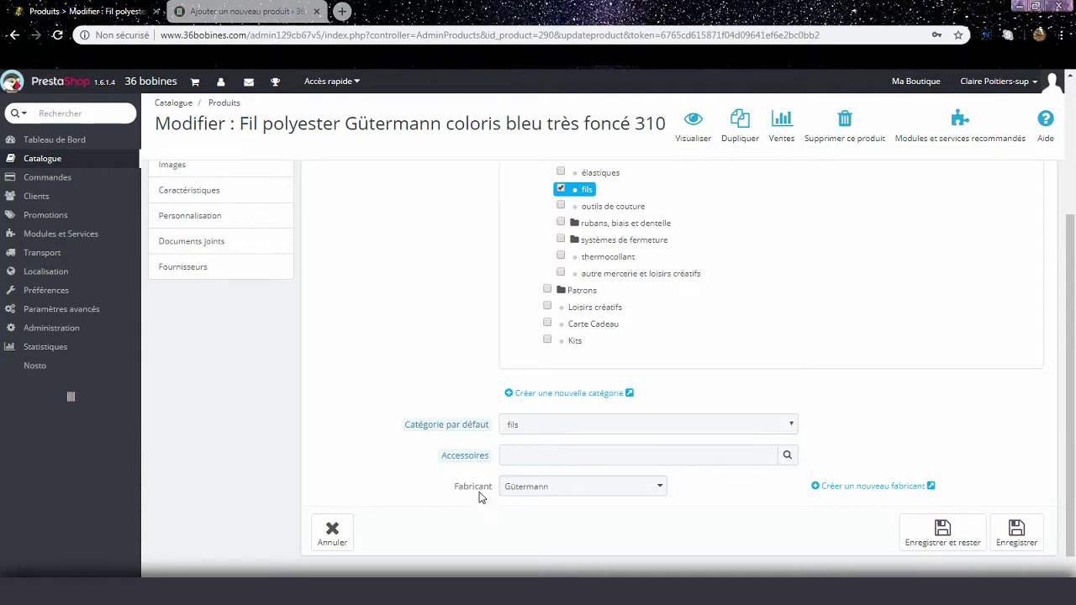
left_click(257, 11)
- Add the Marque attribute with the value Gütermann to the WooCommerce product and save the attributes
scroll(284, 316, "down", 1)
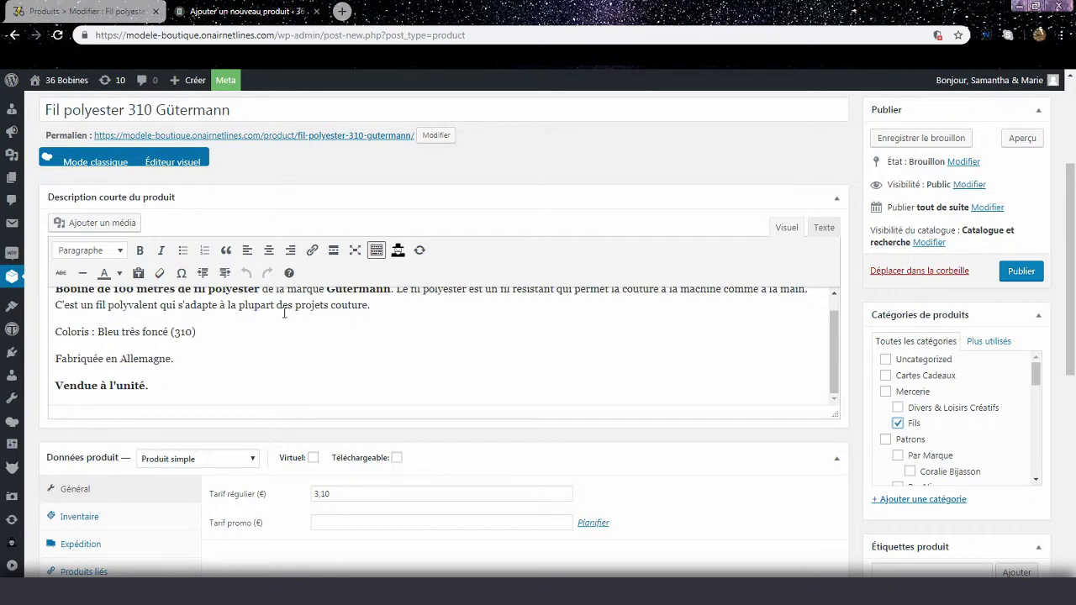
scroll(284, 316, "down", 2)
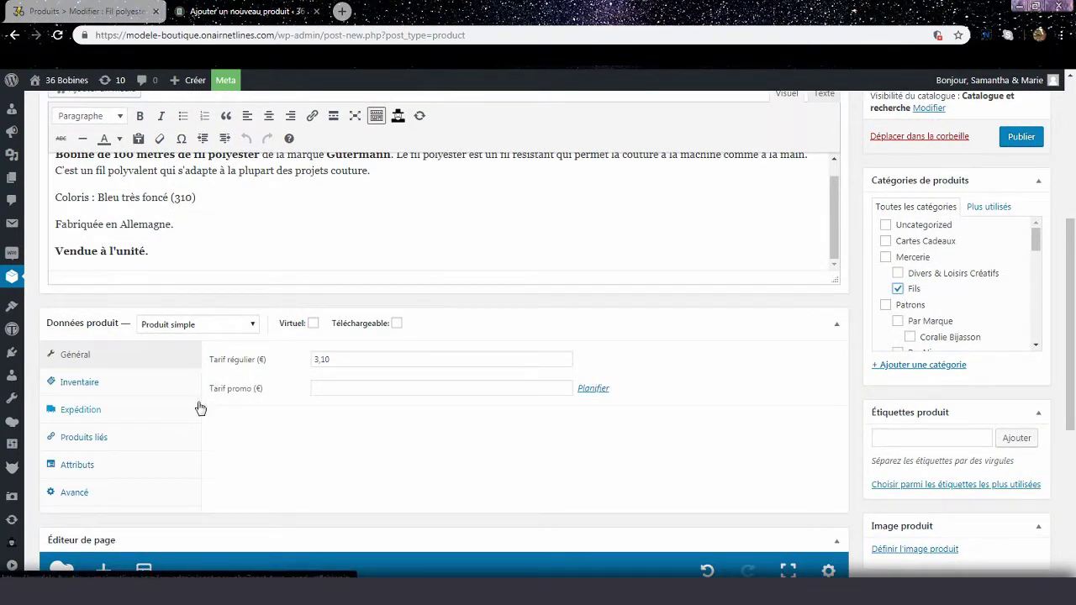
left_click(172, 471)
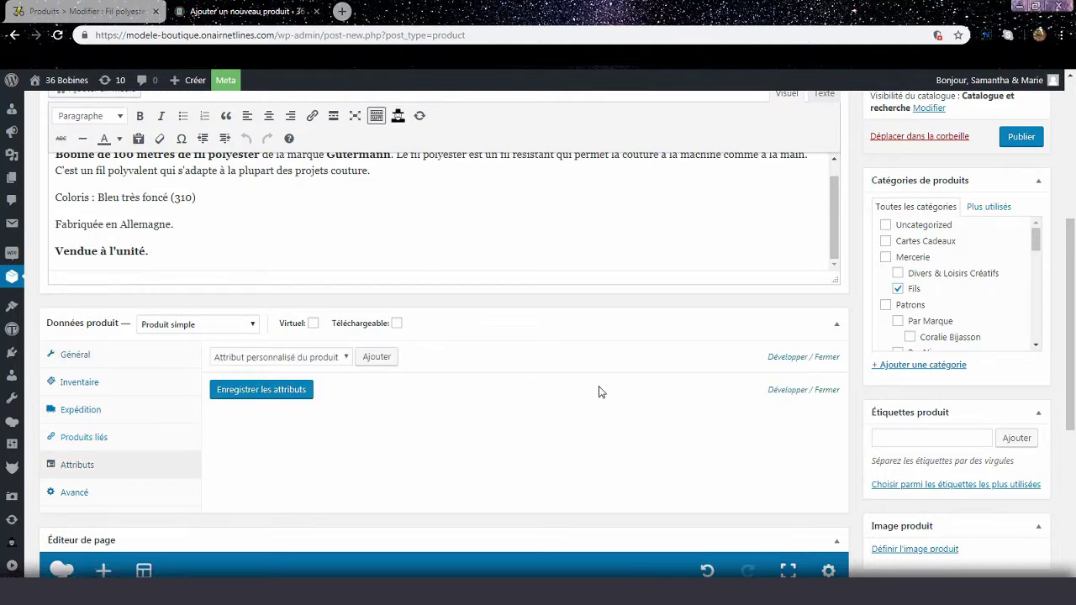
left_click(317, 358)
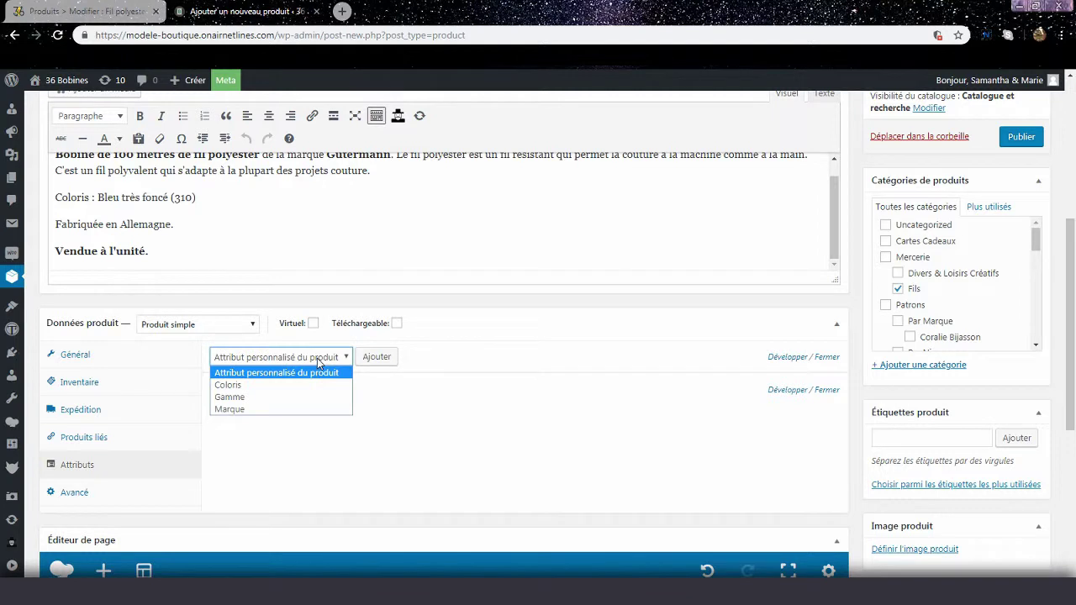
left_click(315, 409)
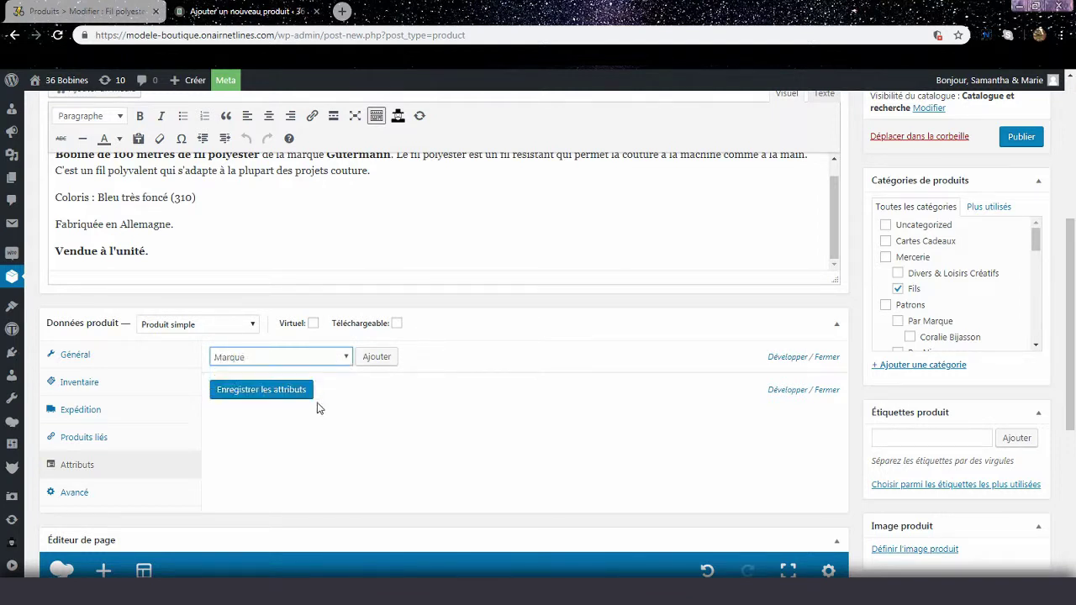
left_click(377, 356)
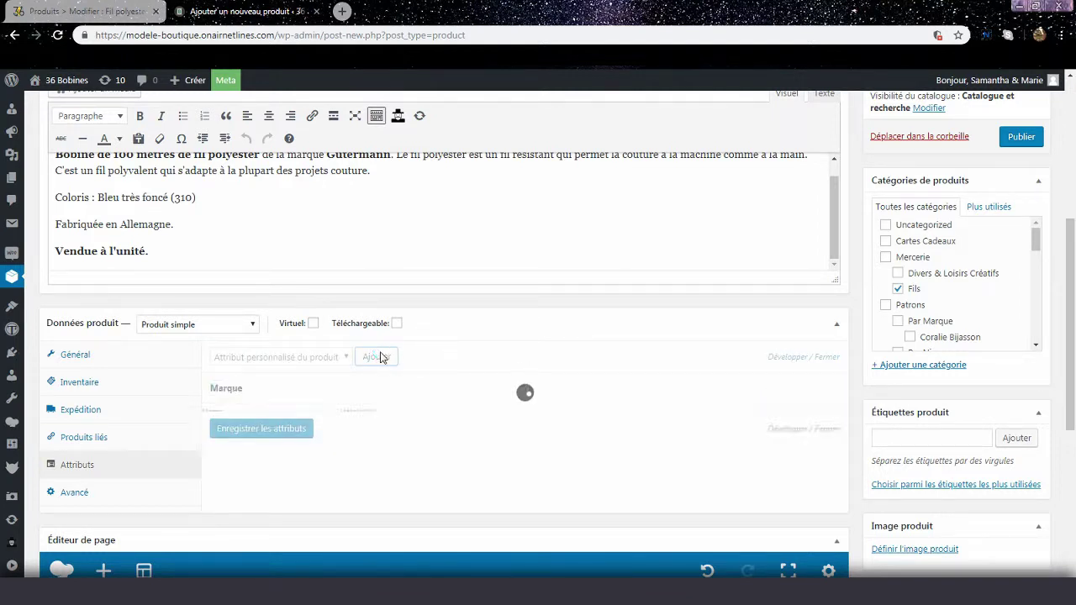
left_click(427, 429)
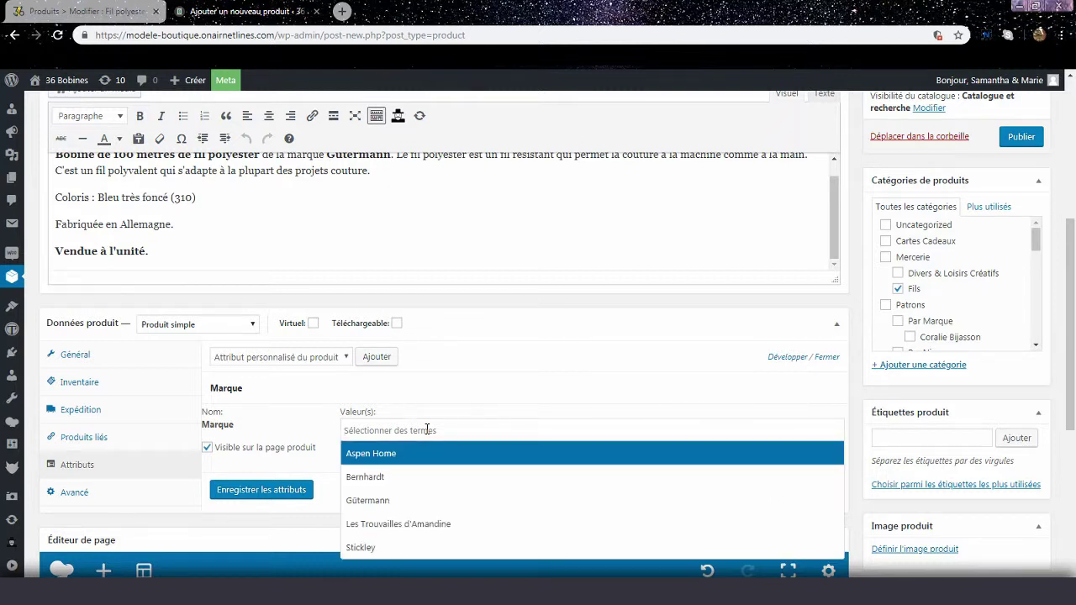
left_click(377, 502)
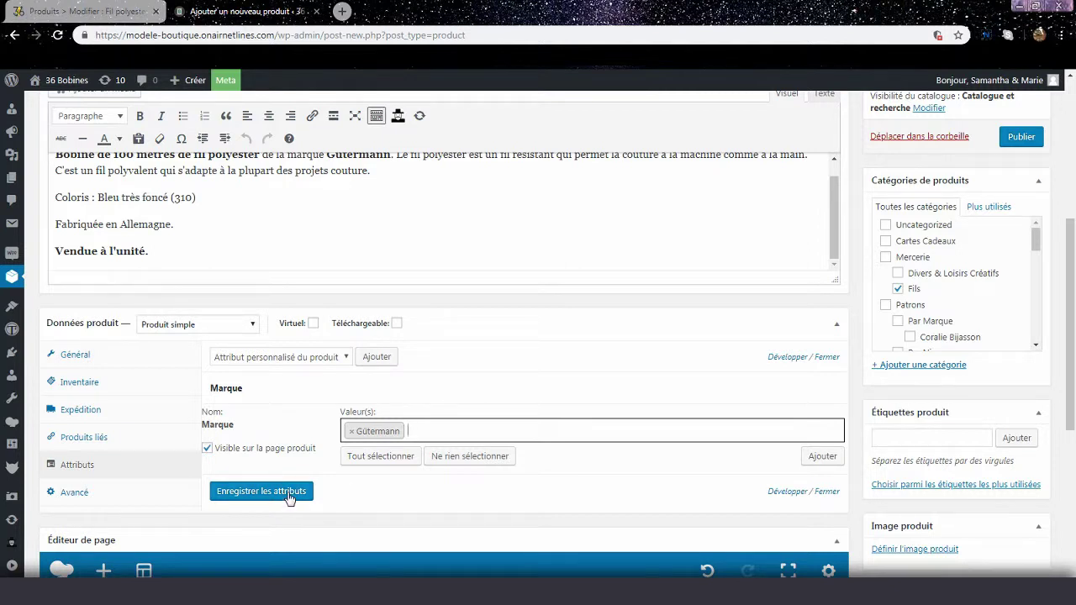
left_click(289, 499)
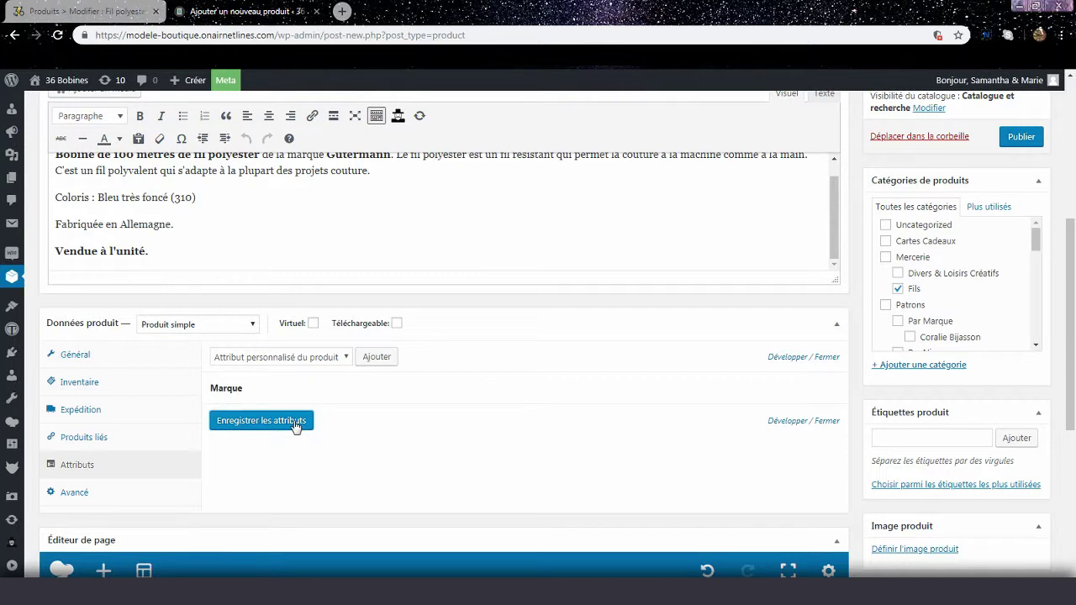
- Look up the package dimensions and weight in the product's PrestaShop delivery settings, and return to the WooCommerce product
left_click(126, 11)
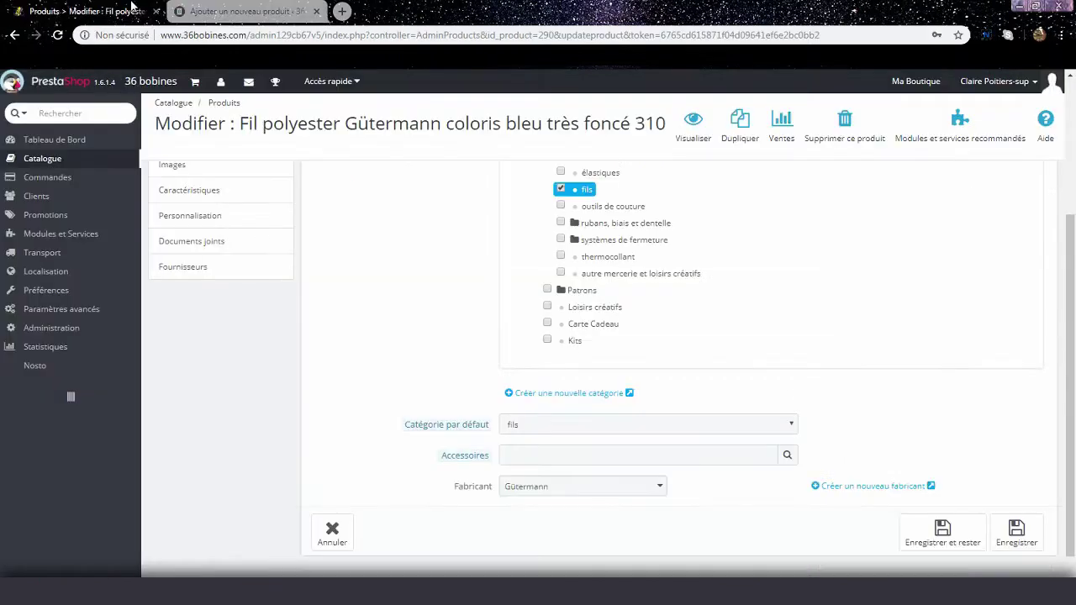
scroll(308, 218, "up", 1)
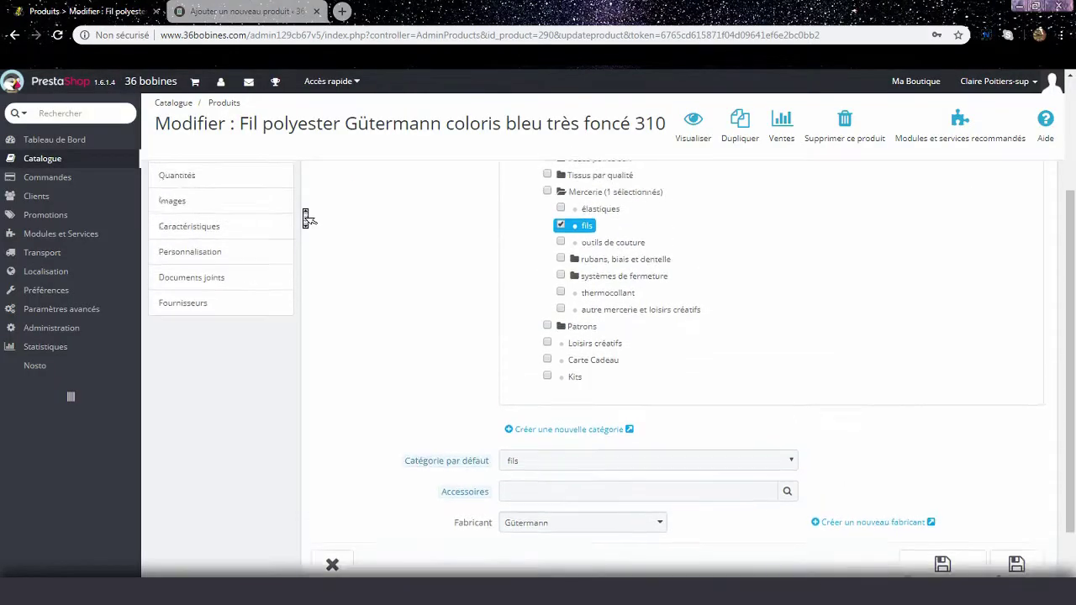
scroll(308, 217, "up", 3)
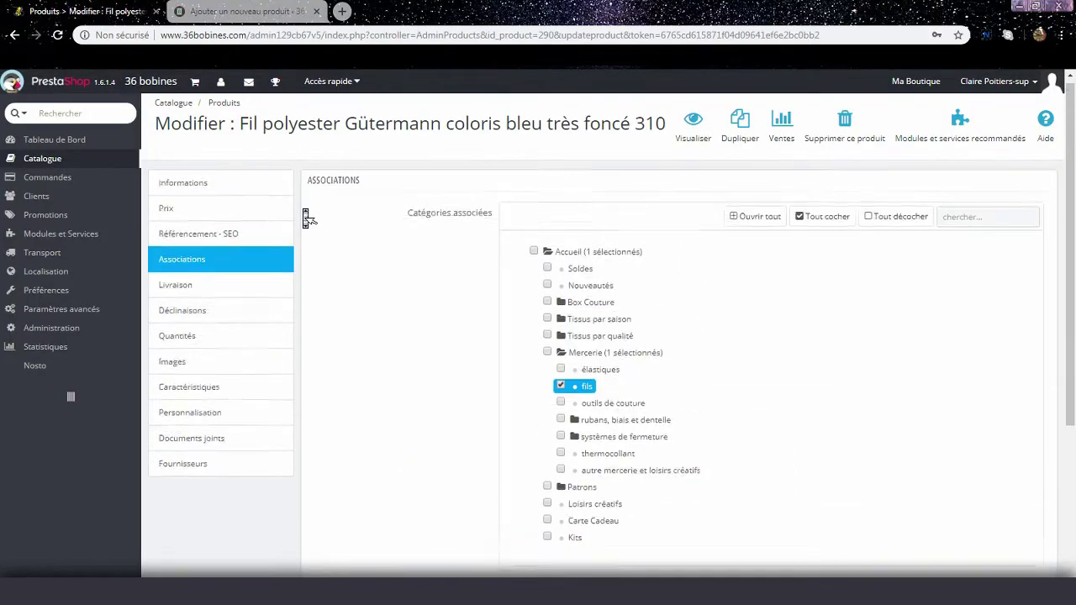
left_click(278, 287)
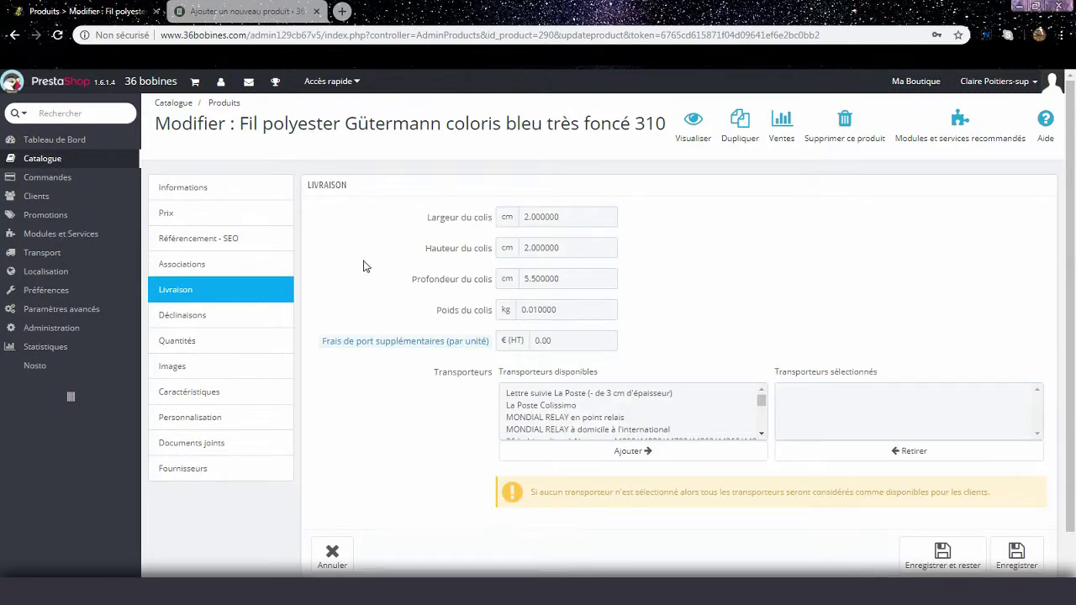
left_click(230, 11)
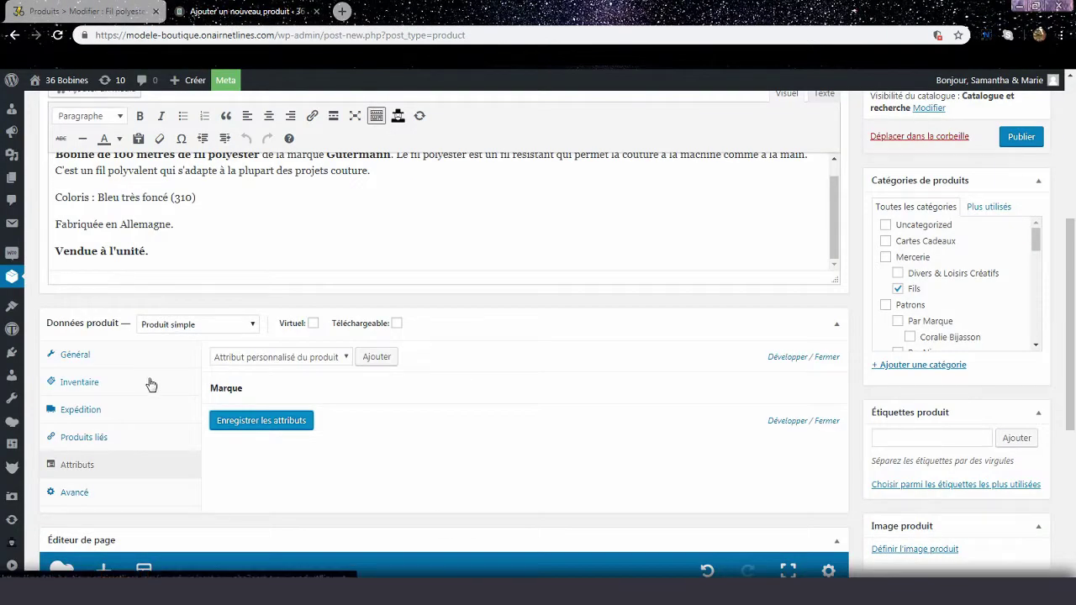
- Set the WooCommerce product's shipping weight to 0.01 kg
left_click(146, 410)
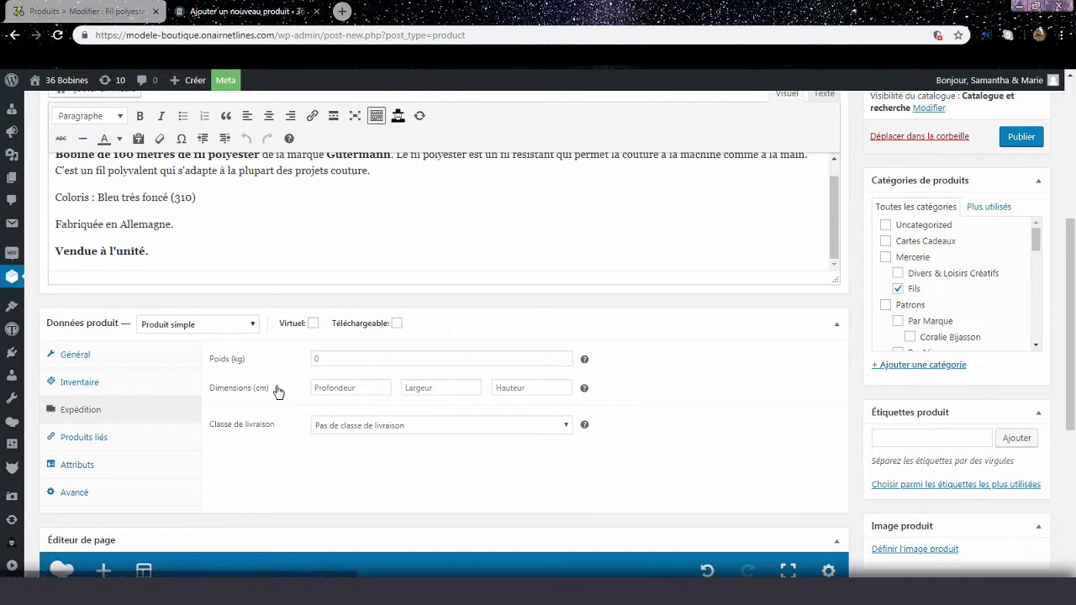
left_click(340, 358)
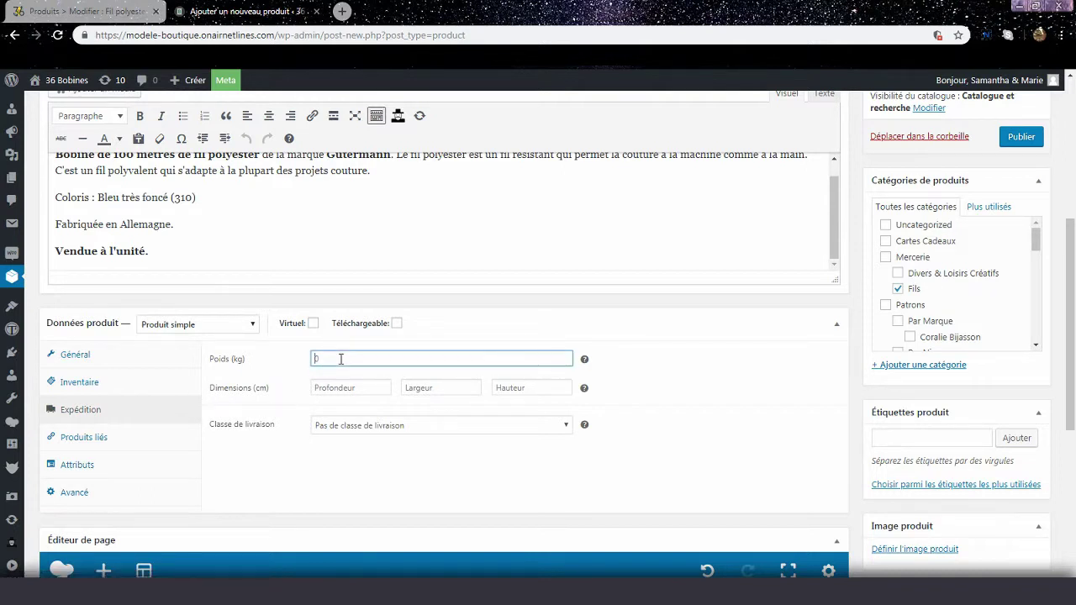
type("0,0")
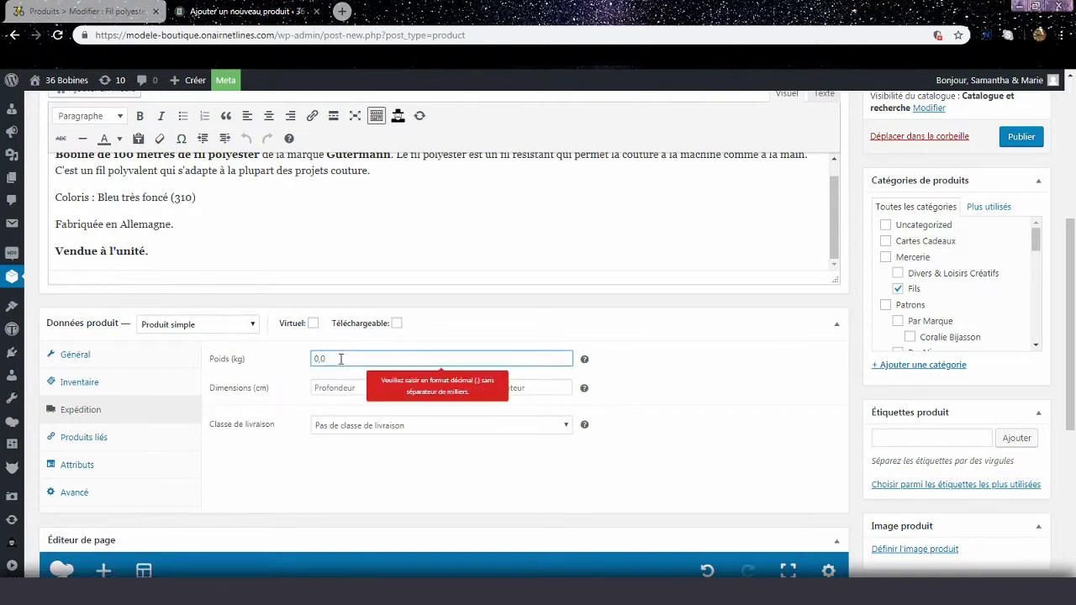
key("BackSpace")
key("BackSpace")
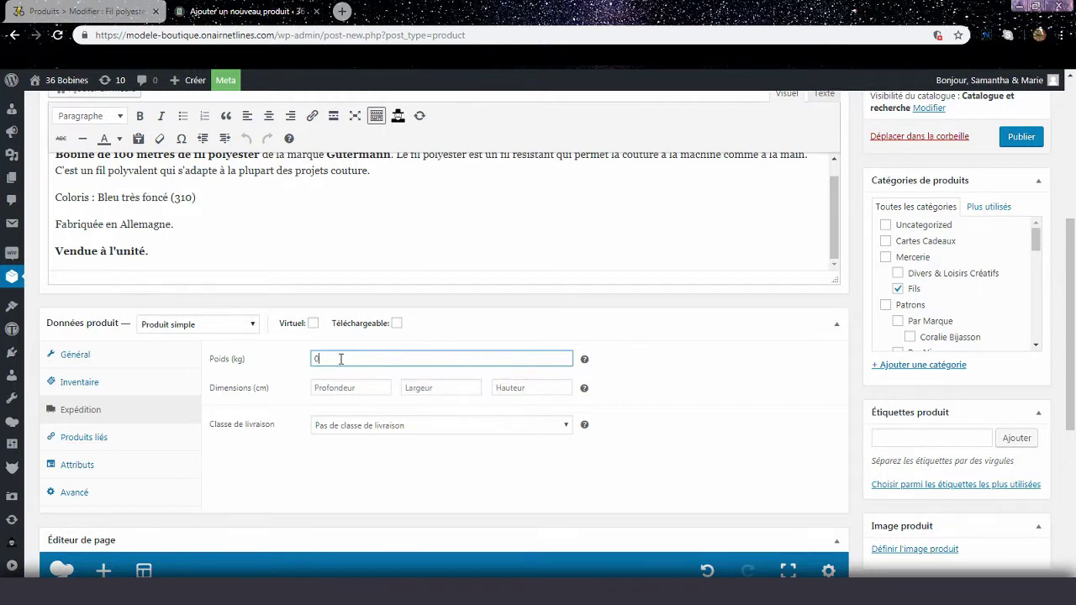
type(".01")
- Set the product's shipping dimensions to 5.5 cm depth, 2 cm width and 2 cm height
left_click(345, 385)
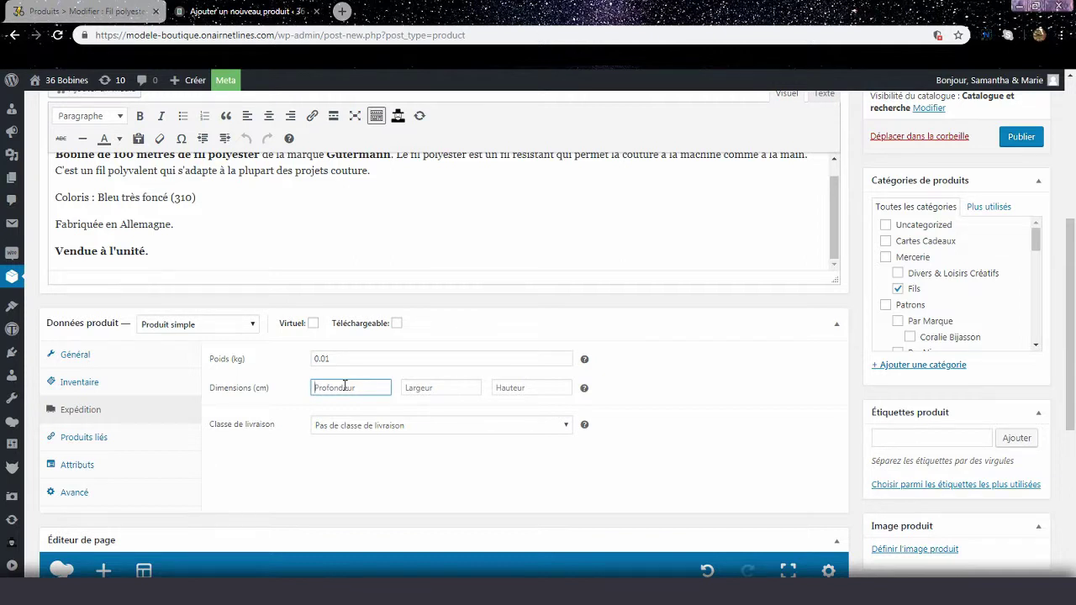
type("5.5")
left_click(409, 384)
type("4")
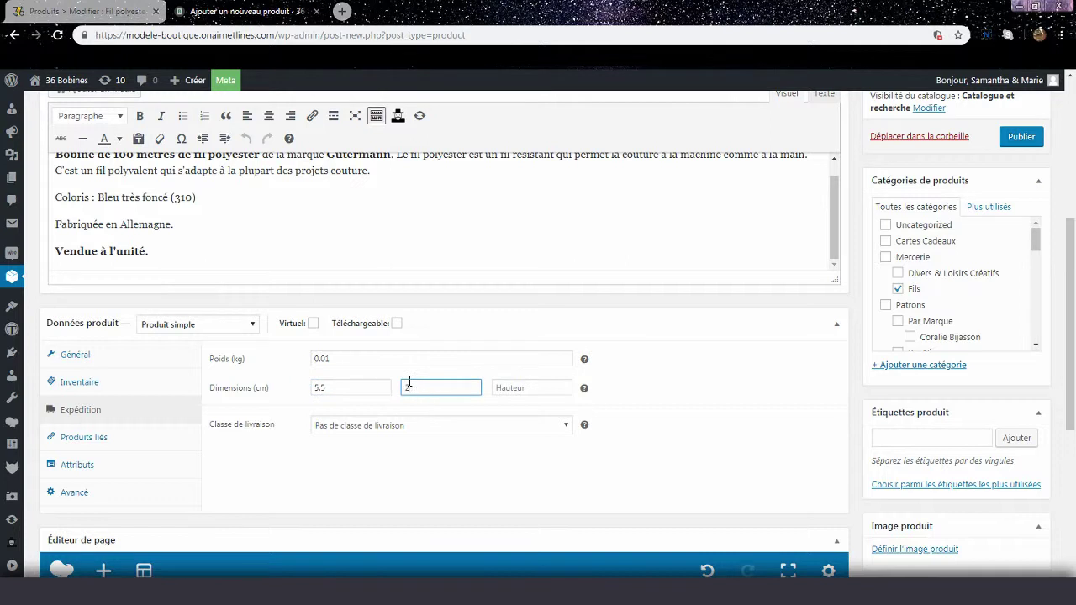
left_click(505, 392)
type("2")
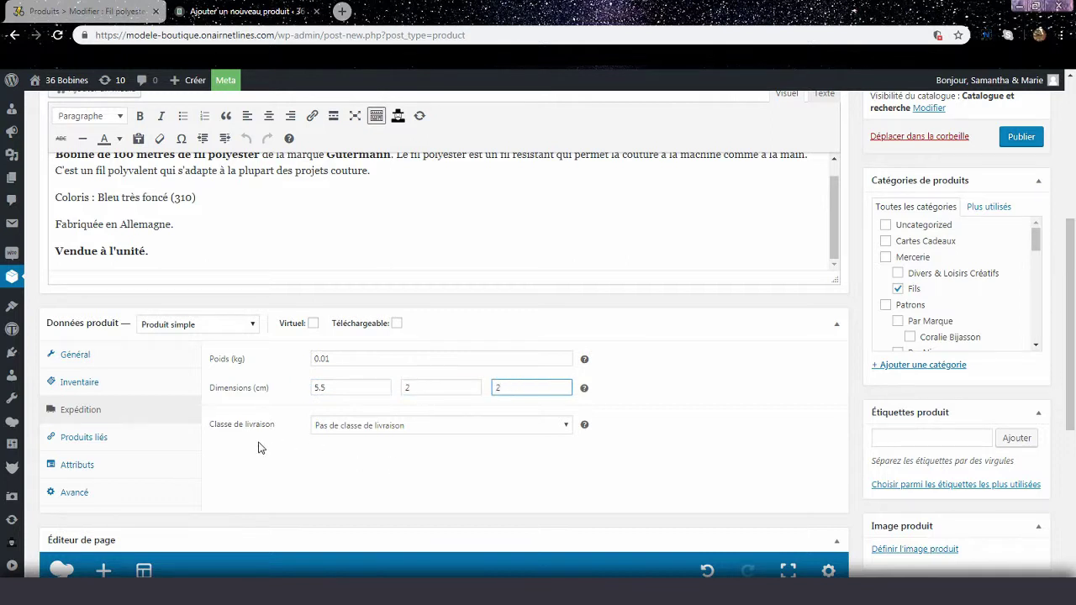
left_click(255, 407)
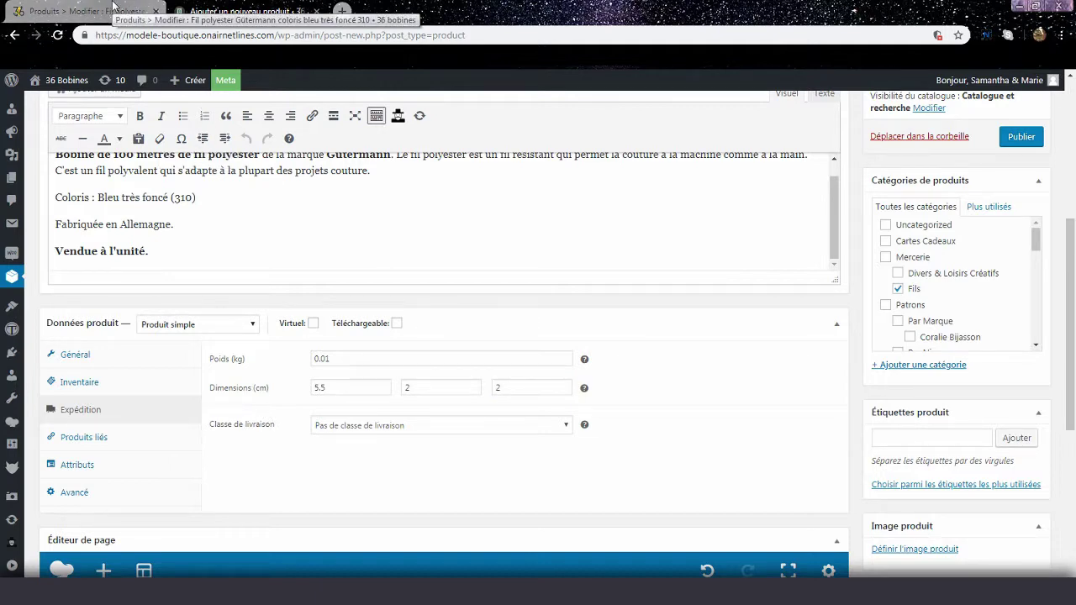
- Check the product's combinations and available quantity in PrestaShop, and return to the WooCommerce product
left_click(113, 8)
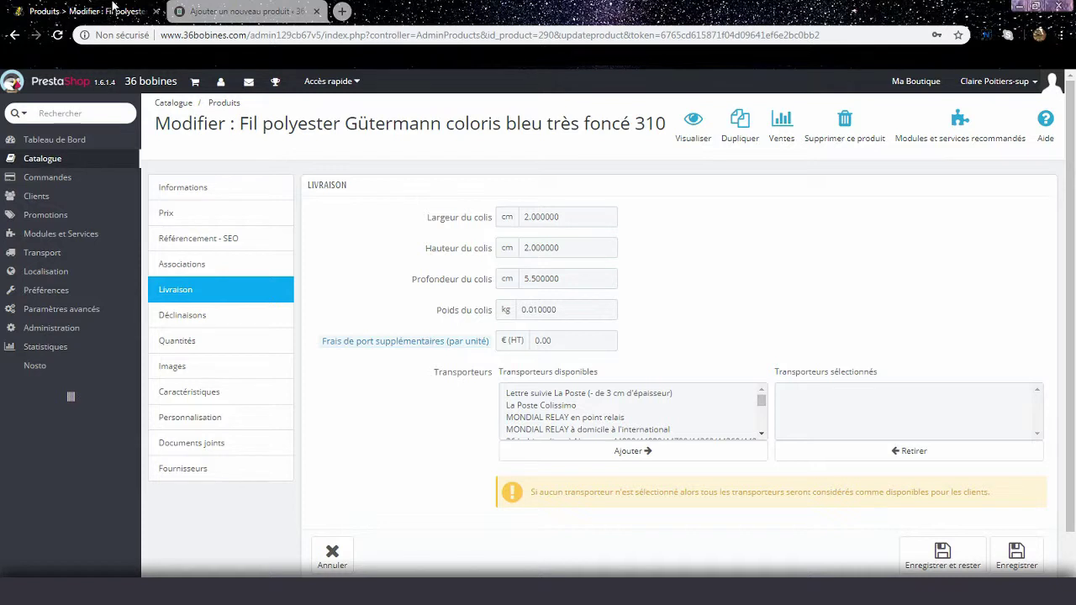
left_click(273, 318)
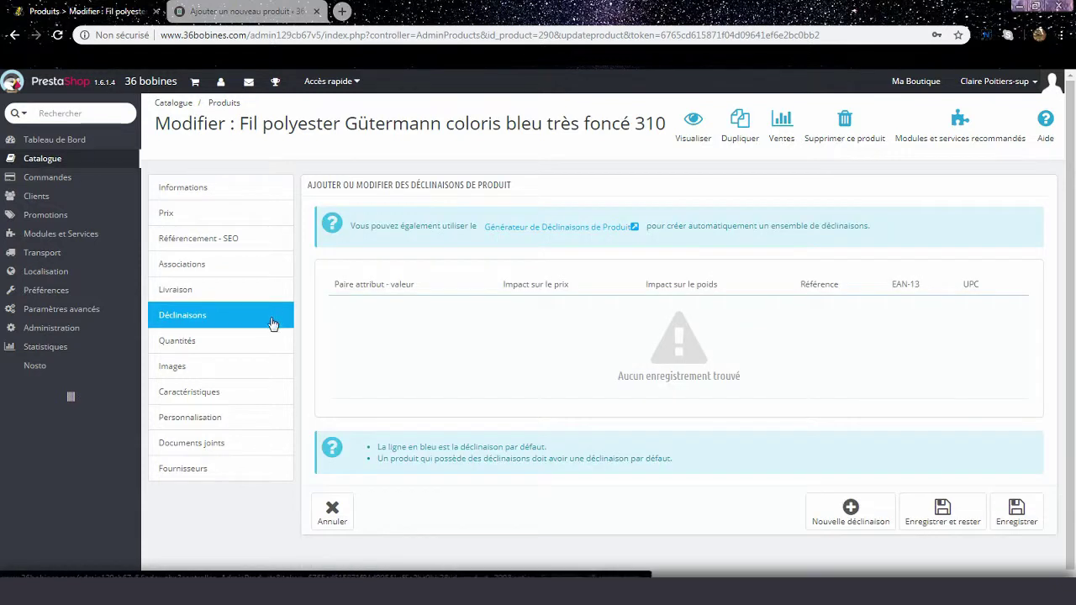
left_click(270, 338)
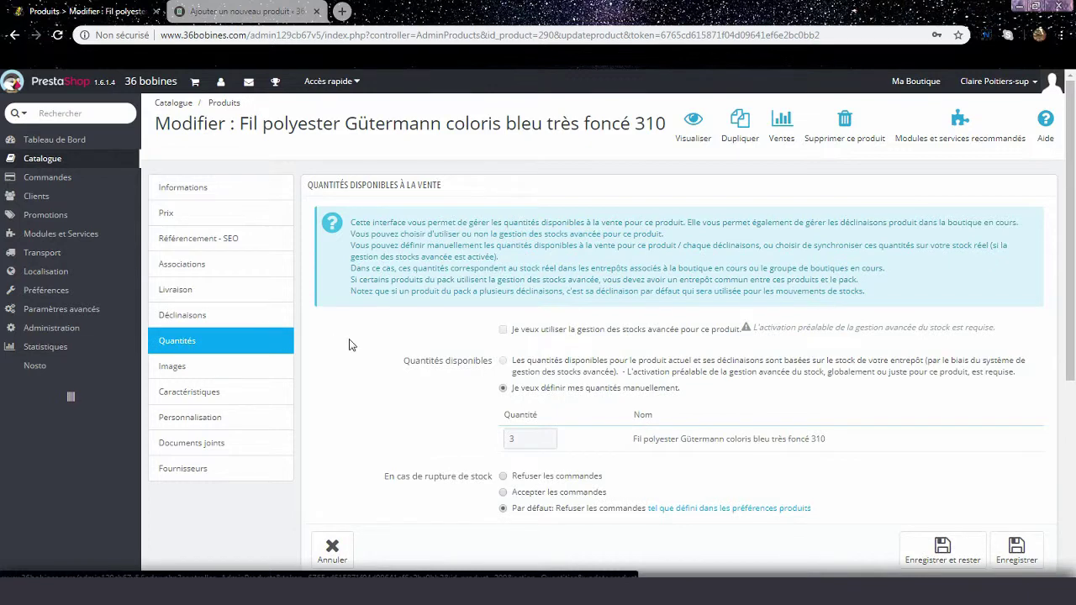
scroll(350, 346, "down", 1)
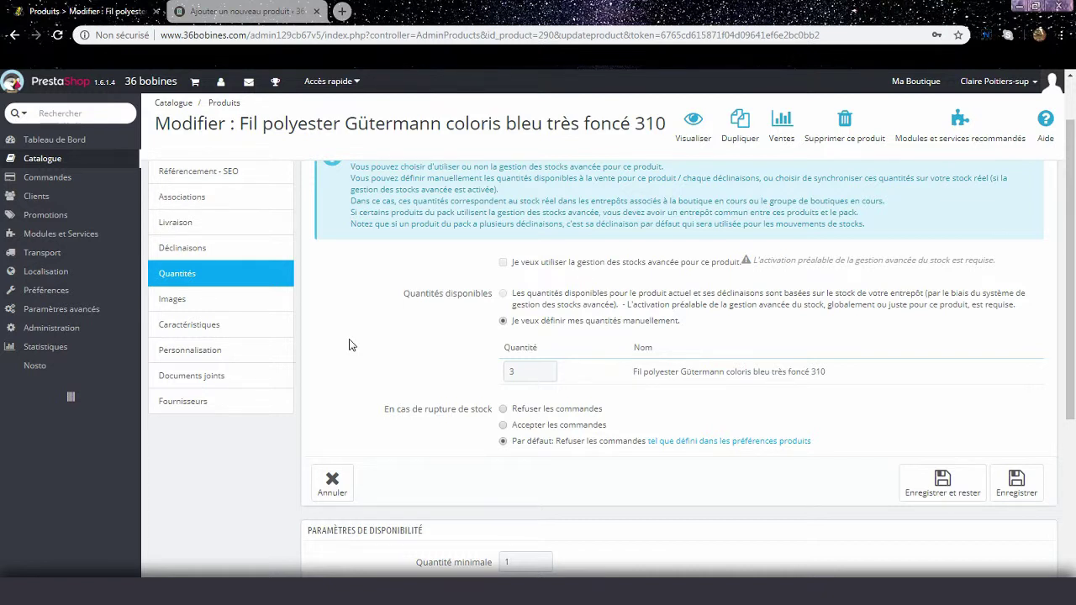
left_click(238, 6)
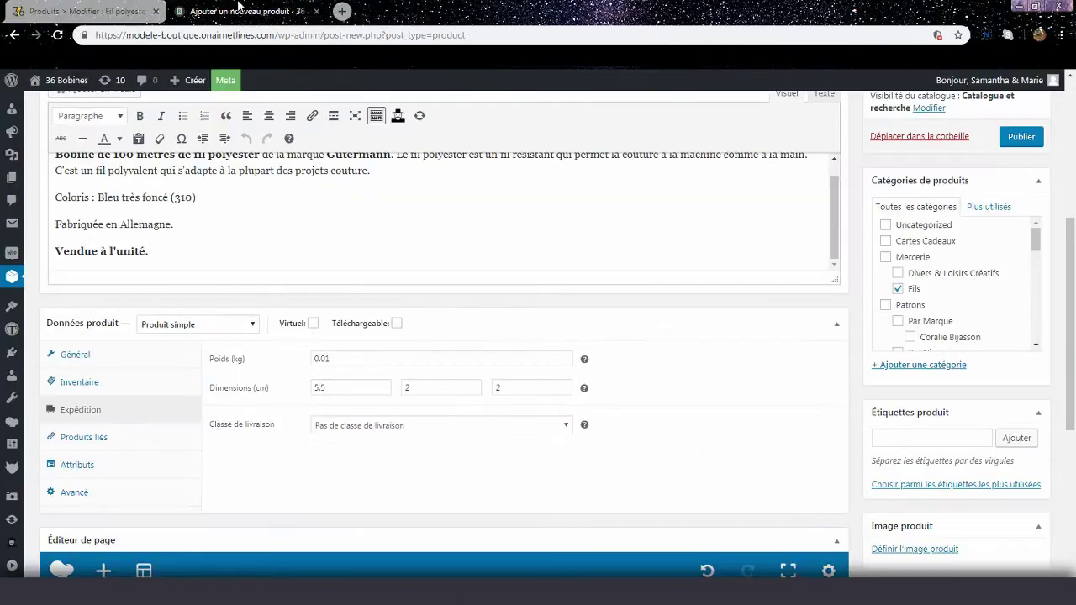
- Enter FILGUTBLEU310 as the SKU (UGS) in the WooCommerce product's inventory data
left_click(126, 385)
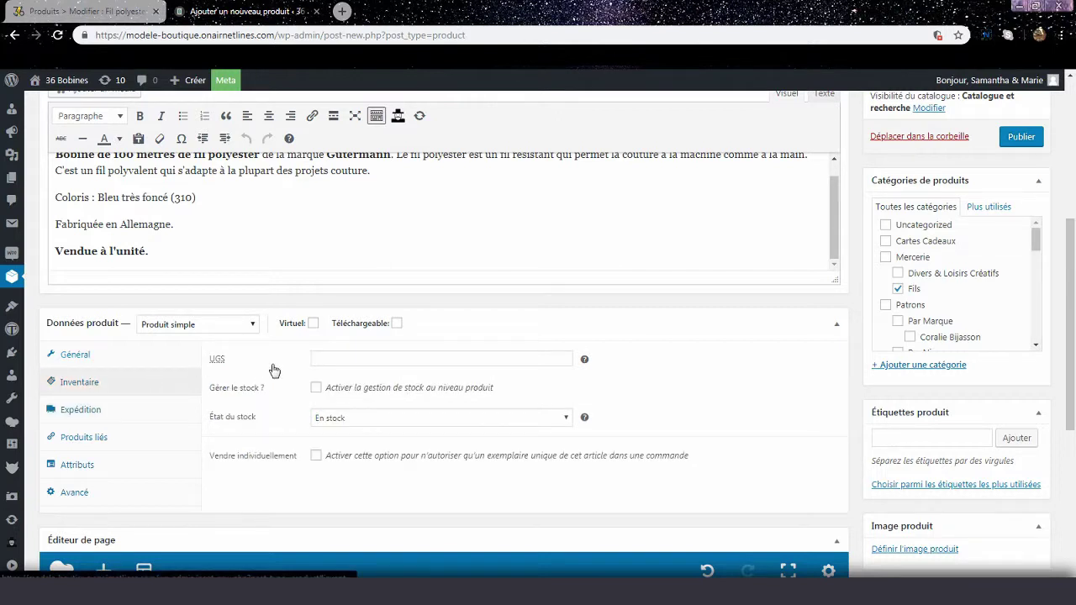
left_click(320, 357)
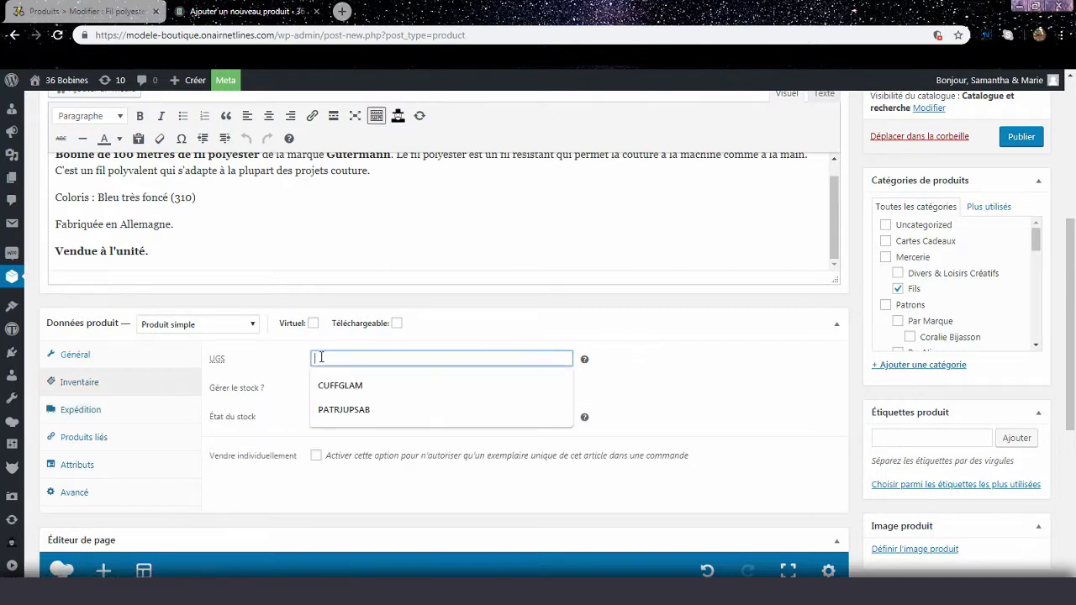
type("F")
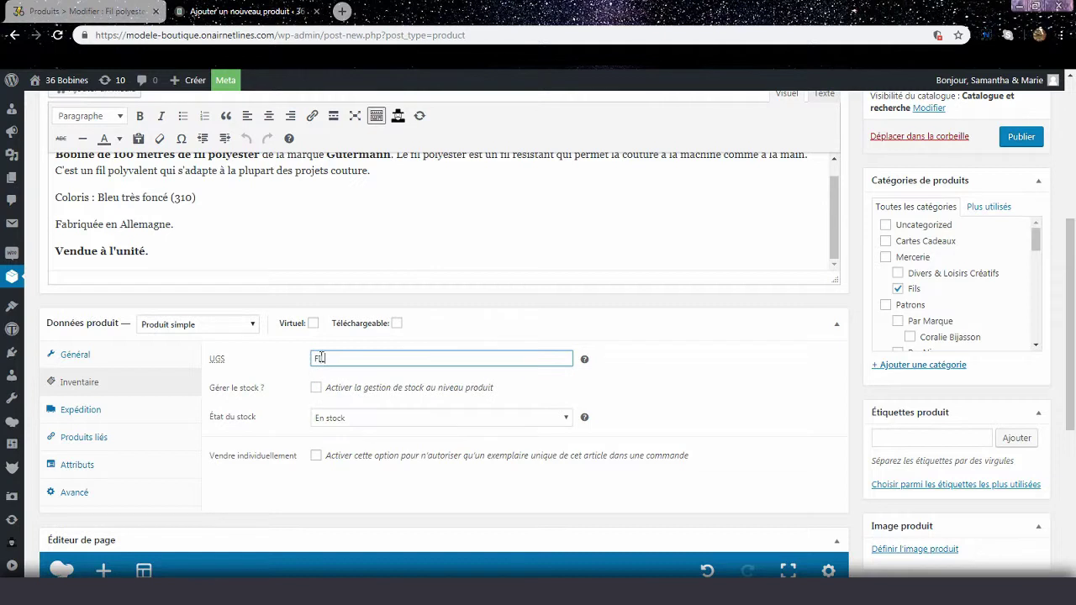
type("ILGUTBLEU310")
- Enable stock management at product level and set the stock quantity to 3
left_click(317, 388)
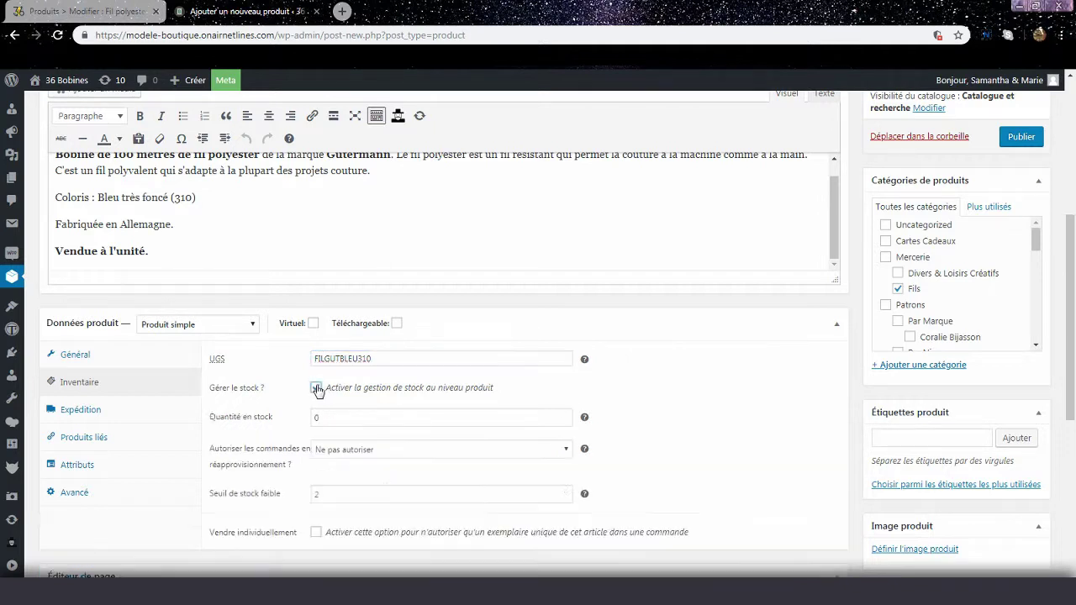
left_click(565, 414)
left_click(564, 414)
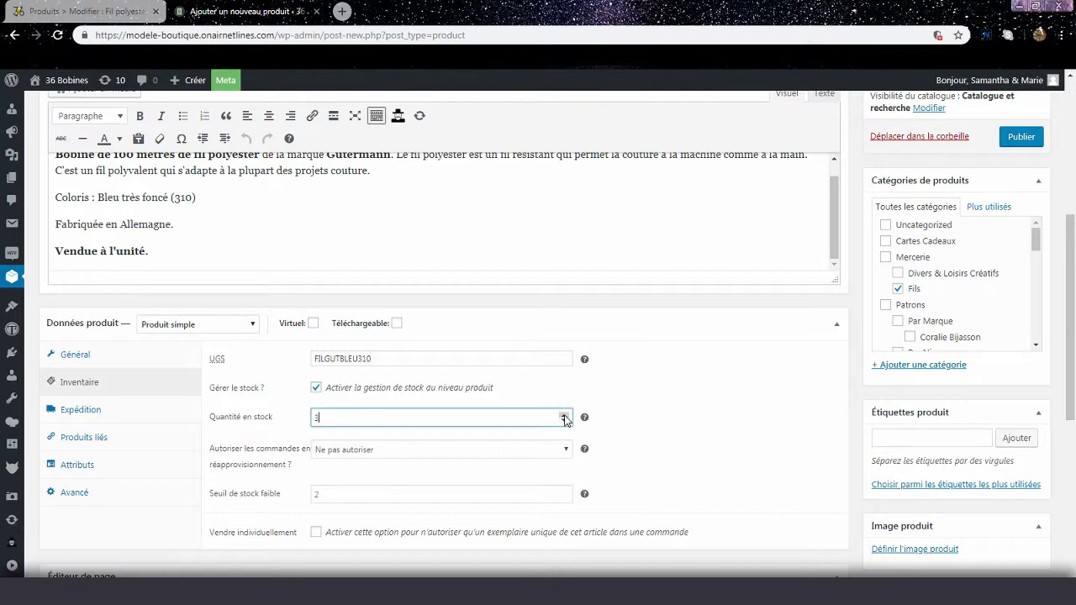
left_click(304, 403)
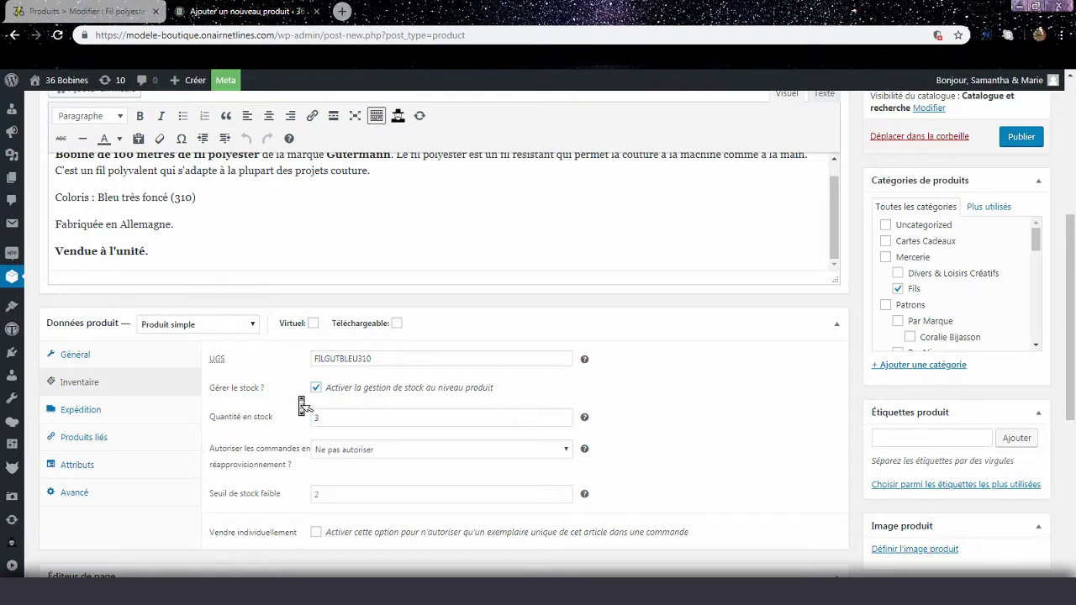
scroll(305, 405, "down", 1)
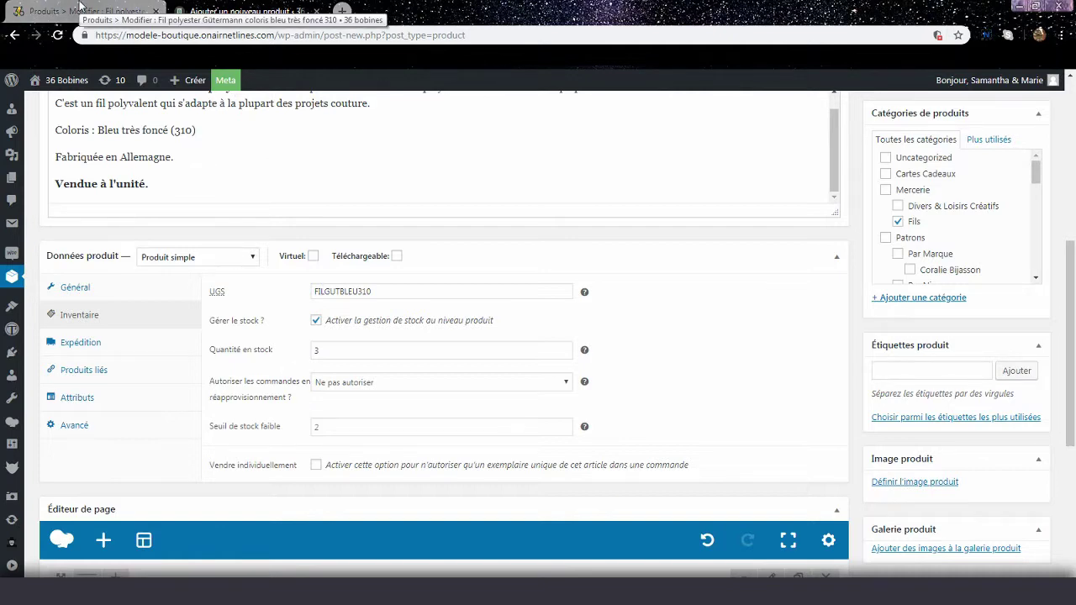
- Review the PrestaShop product's quantities, images, features, customization and general information, including its summary and description, for data left to transfer
left_click(81, 7)
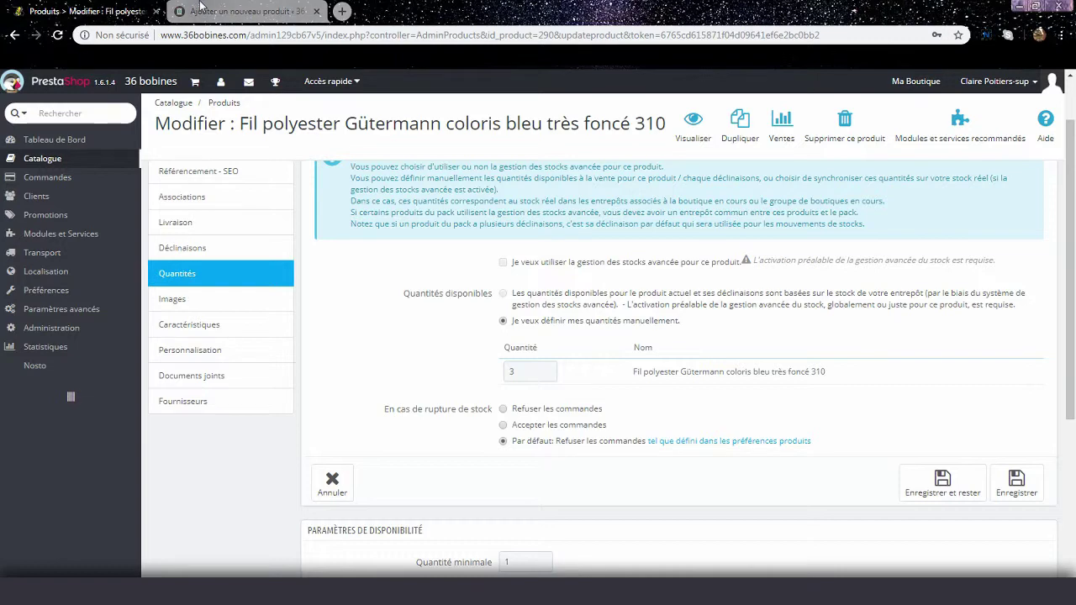
left_click(200, 10)
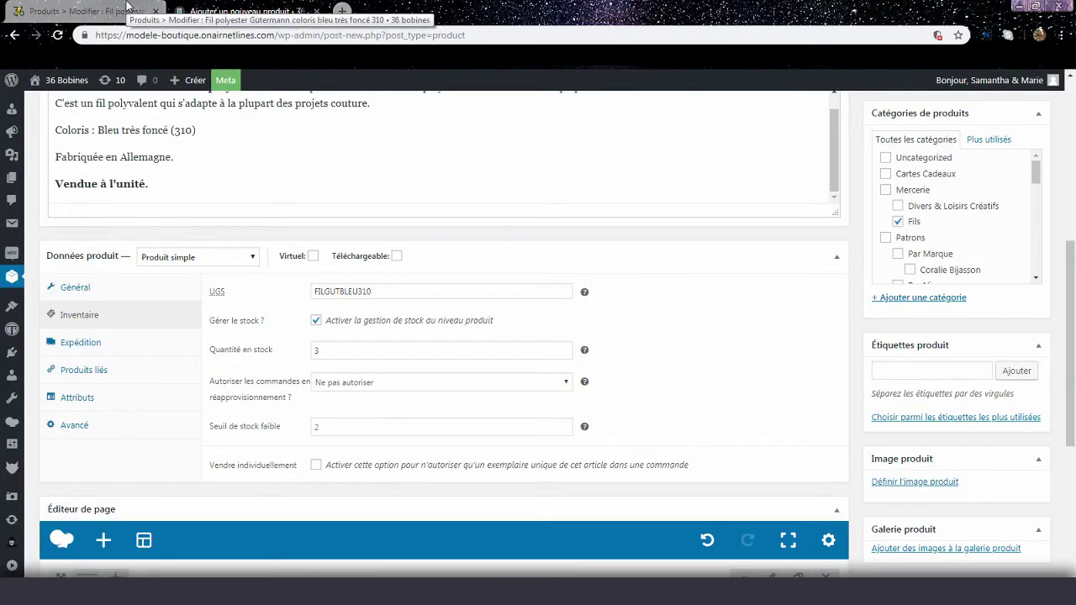
left_click(126, 11)
scroll(305, 277, "down", 3)
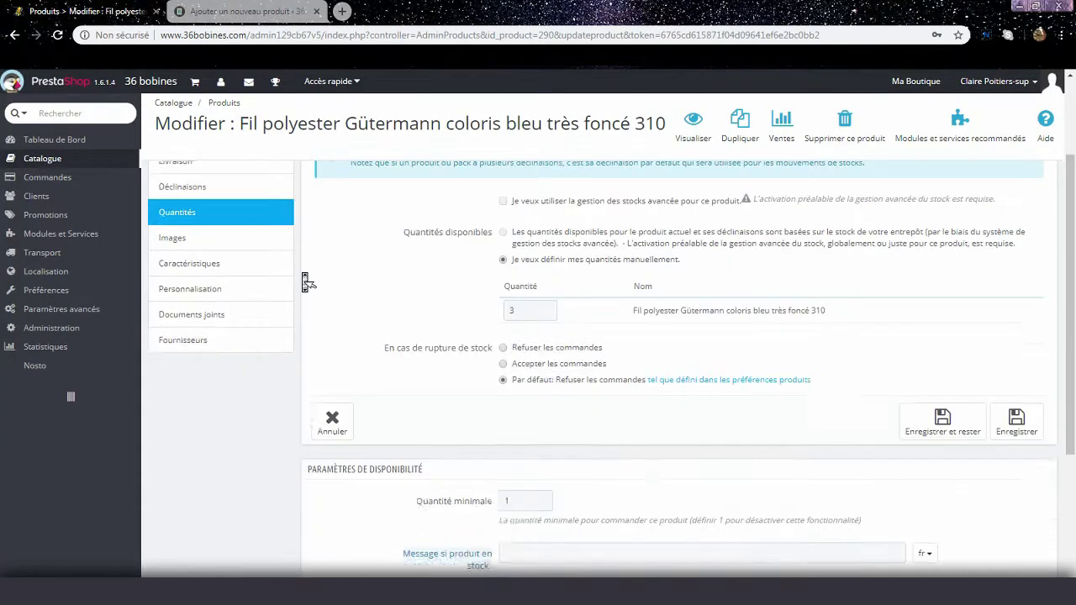
scroll(306, 281, "up", 4)
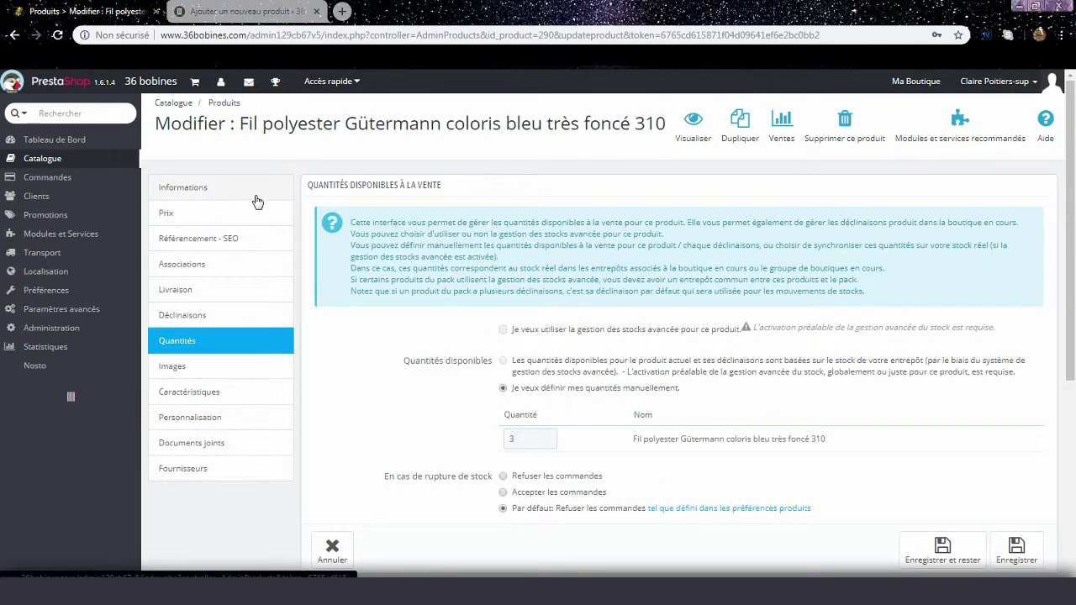
left_click(246, 377)
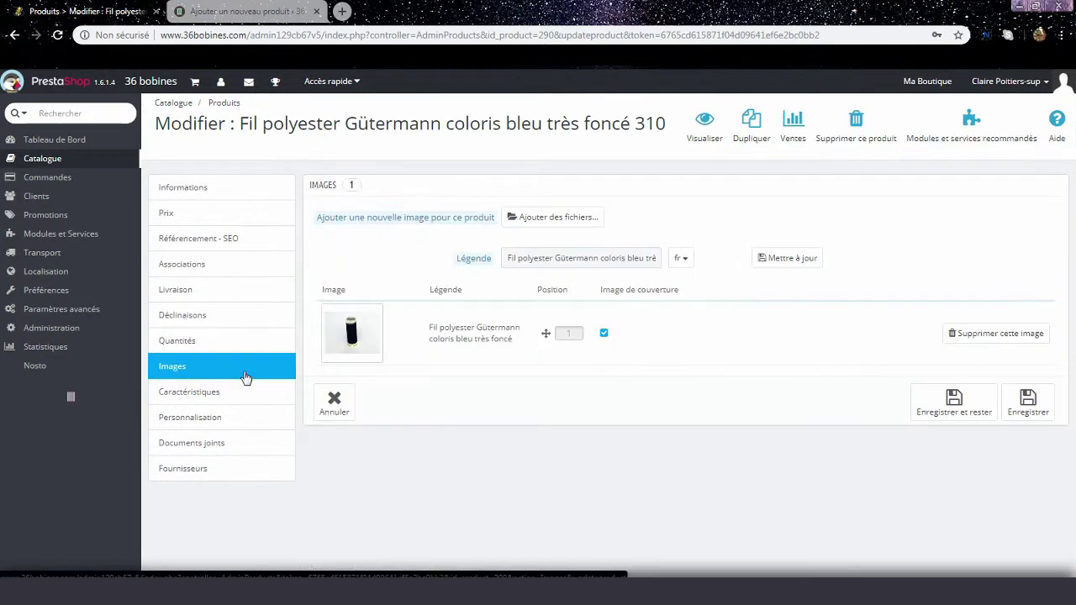
left_click(248, 392)
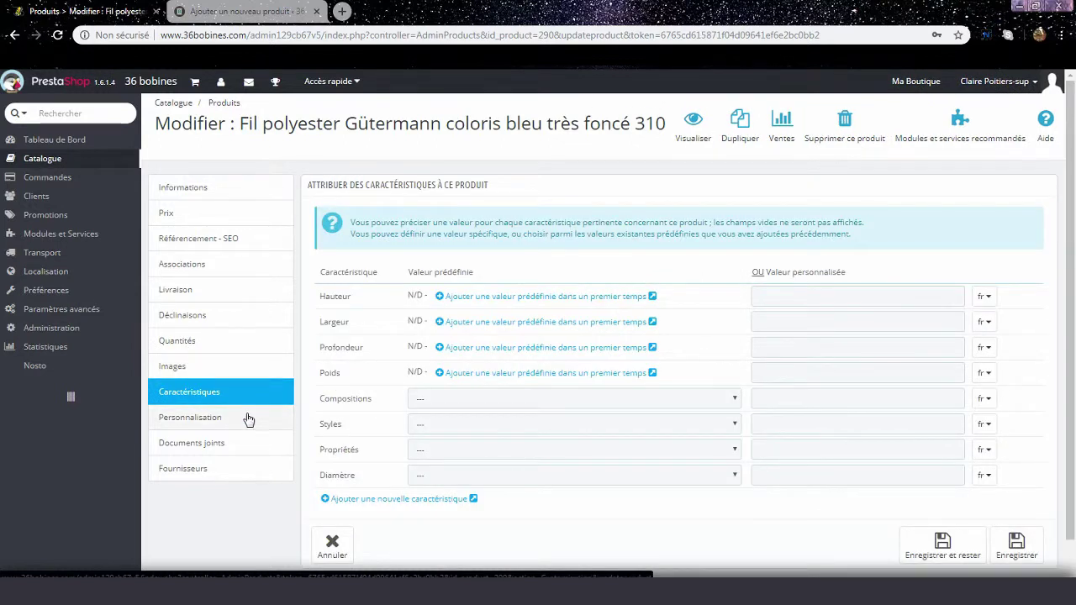
left_click(248, 418)
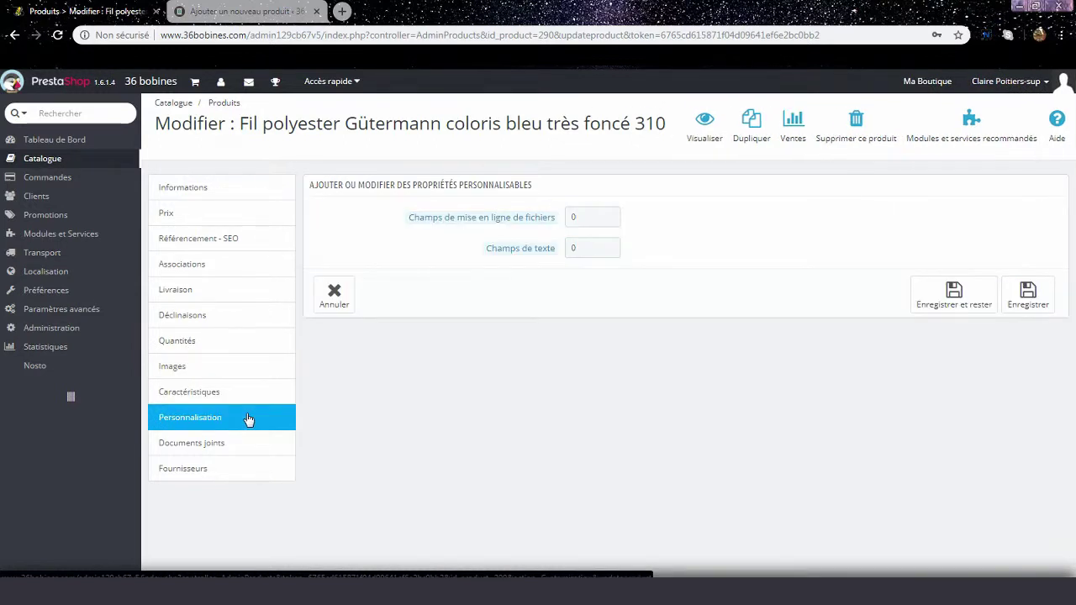
left_click(242, 191)
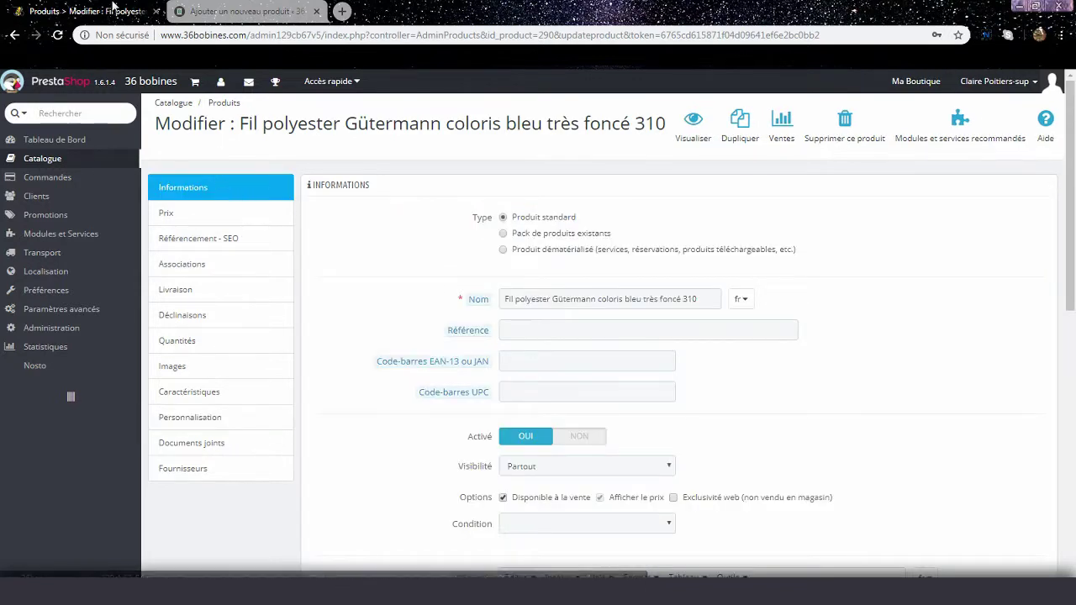
scroll(378, 312, "down", 1)
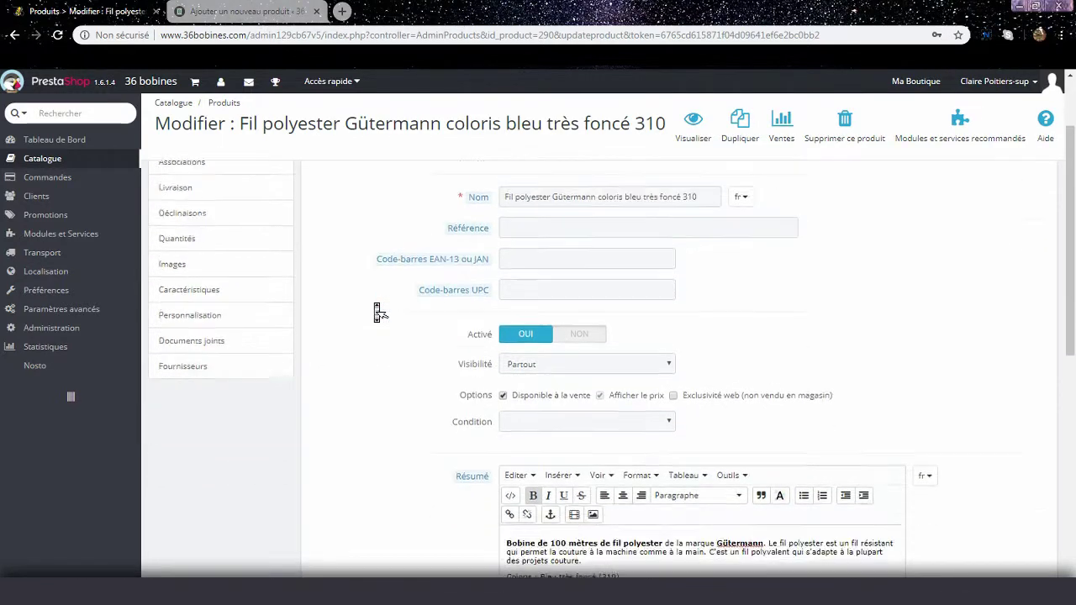
scroll(379, 313, "down", 3)
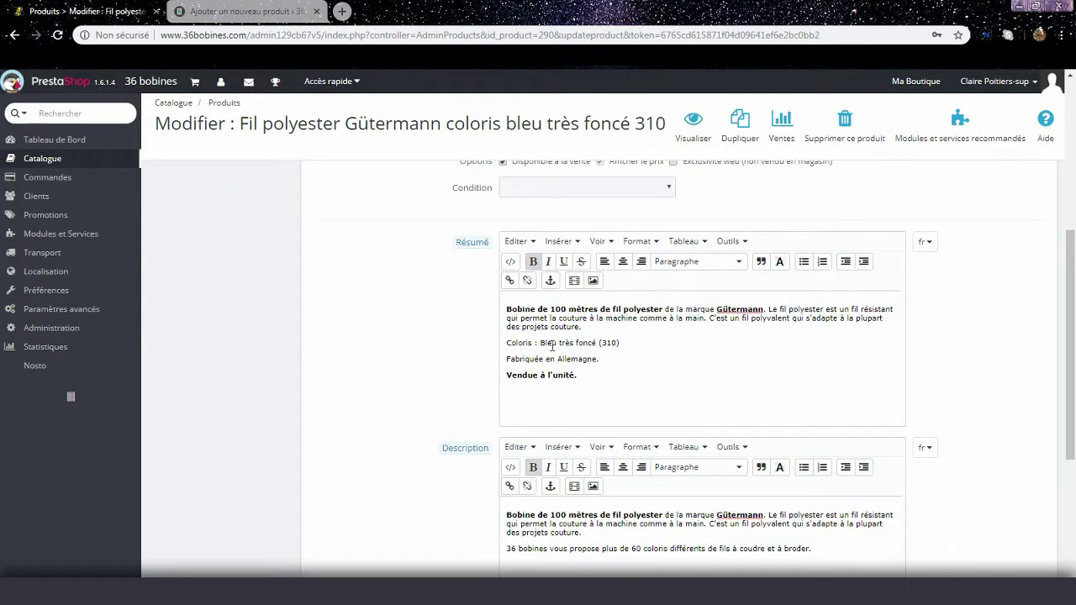
- Add the Gamme attribute with the values Bleu and Noir to the WooCommerce product and save its attributes
left_click(229, 9)
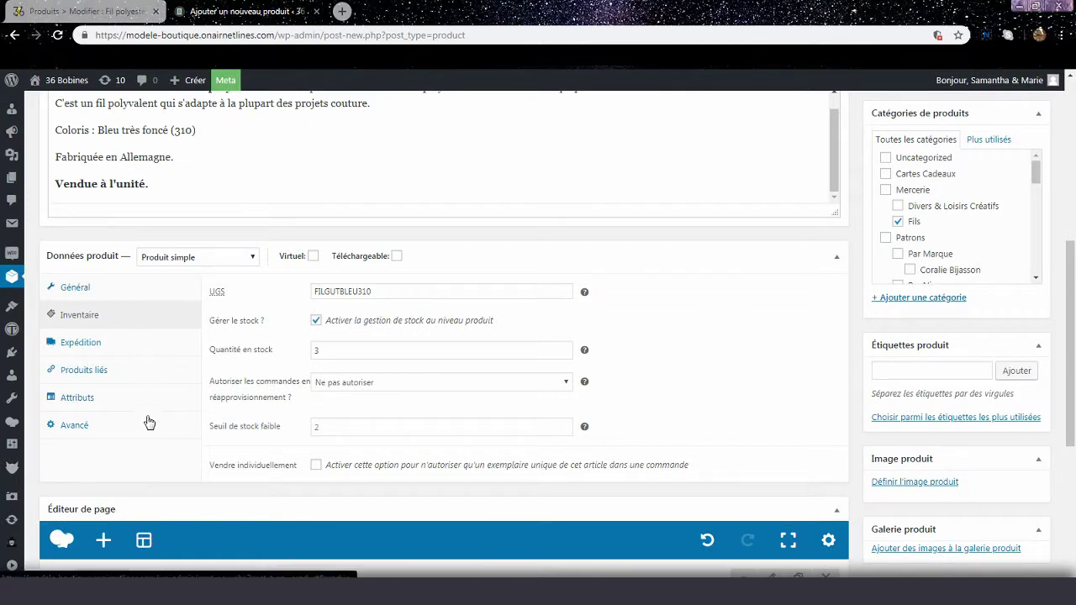
left_click(144, 402)
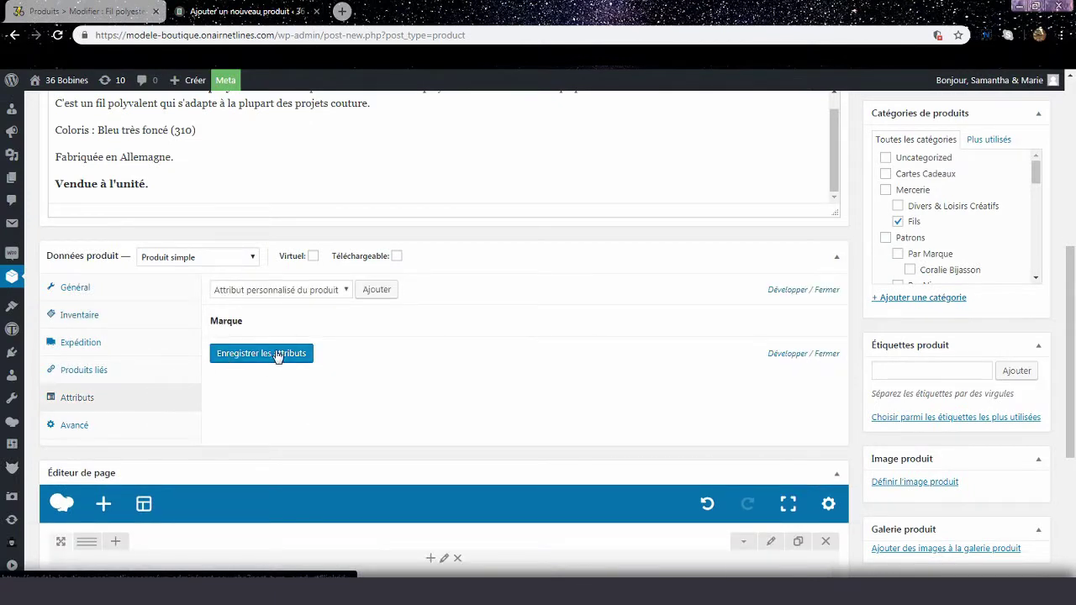
left_click(345, 289)
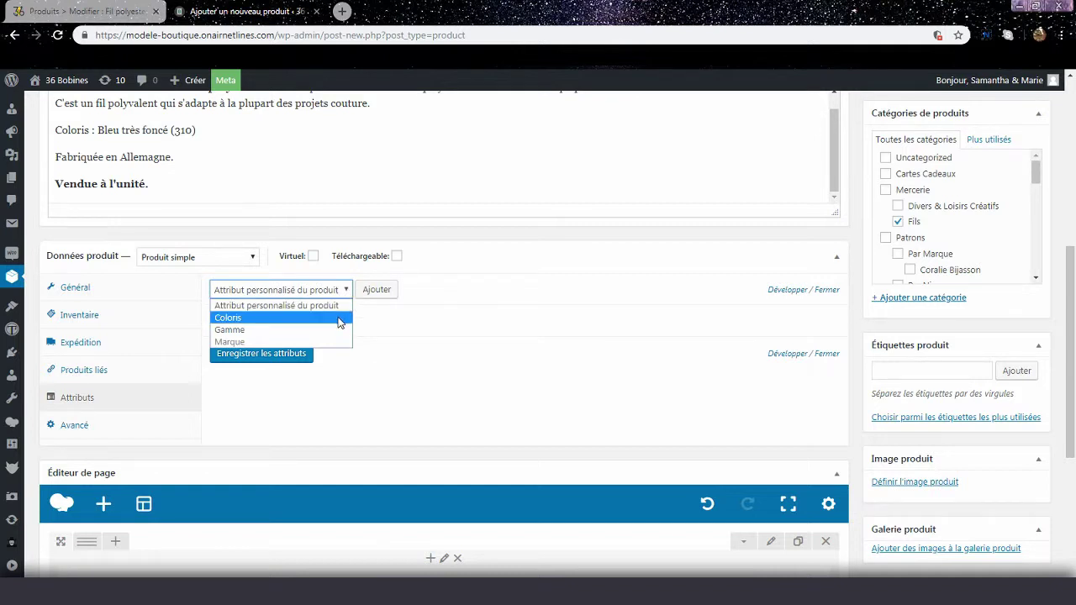
left_click(341, 331)
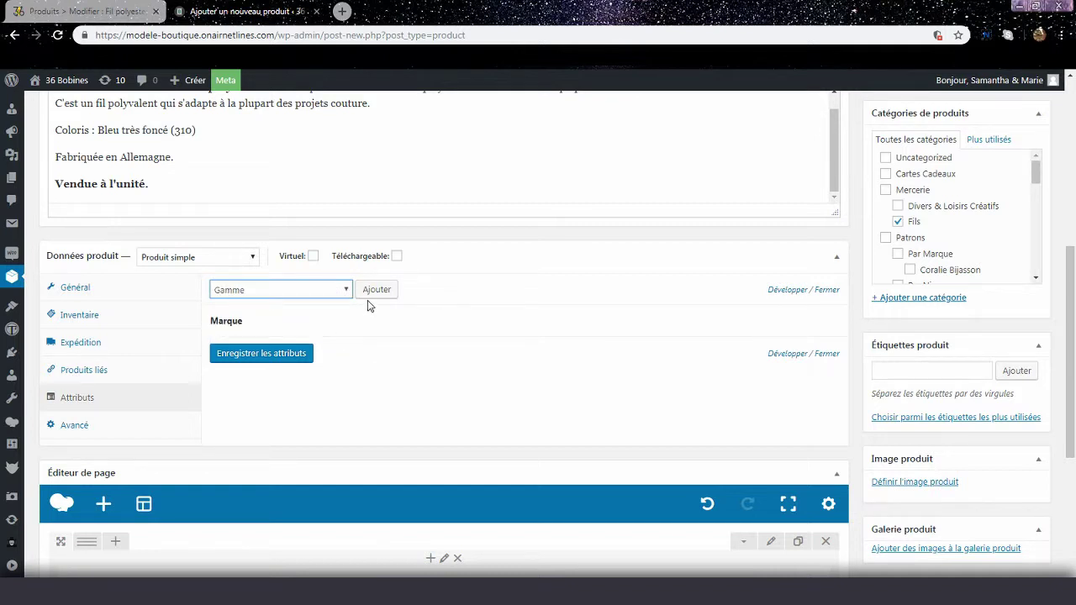
left_click(370, 293)
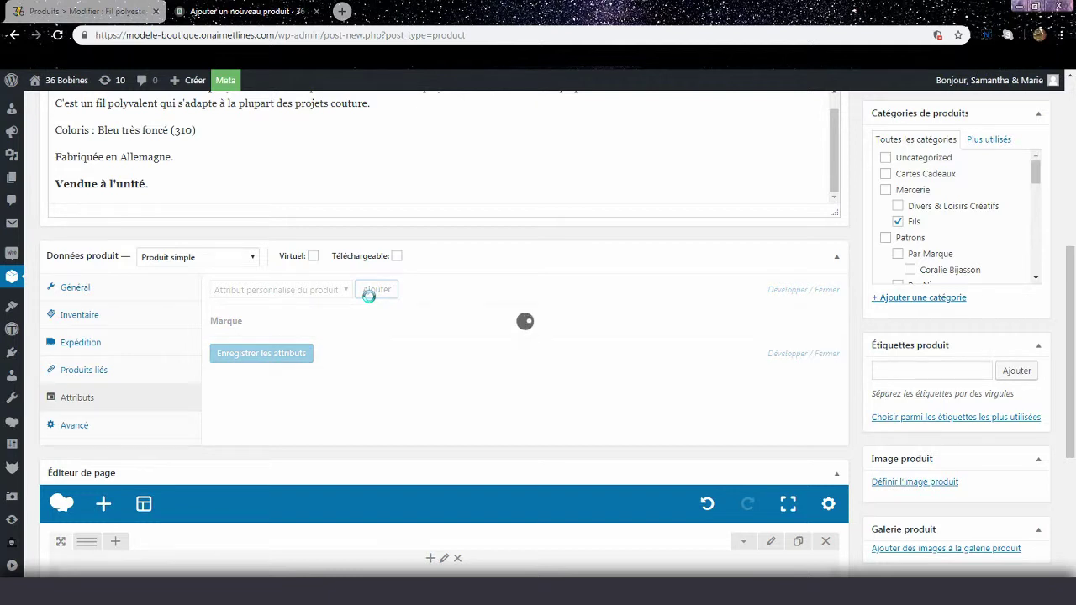
left_click(375, 395)
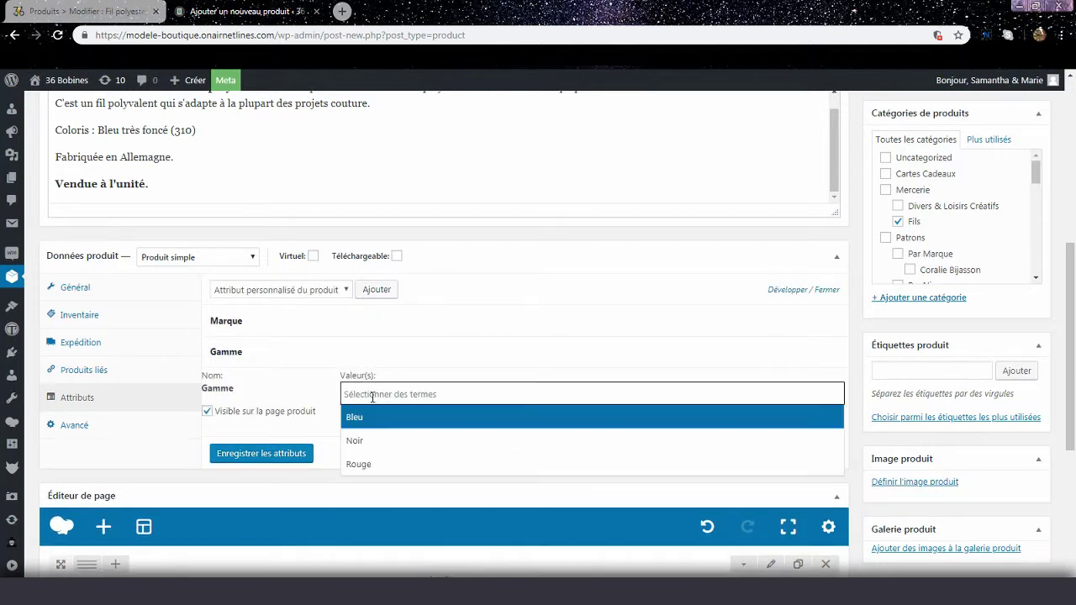
left_click(367, 419)
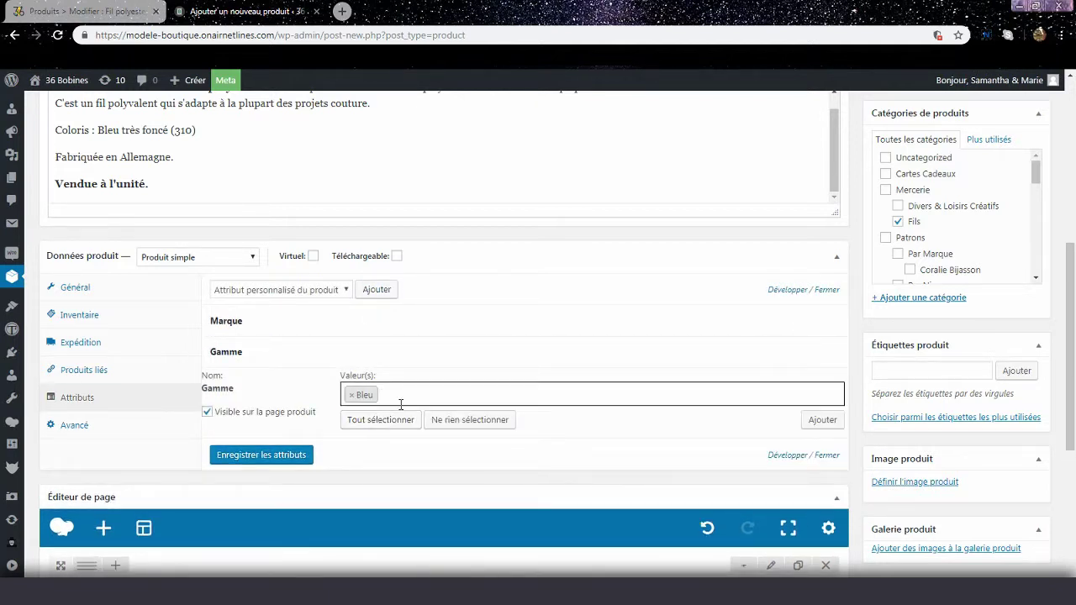
left_click(403, 396)
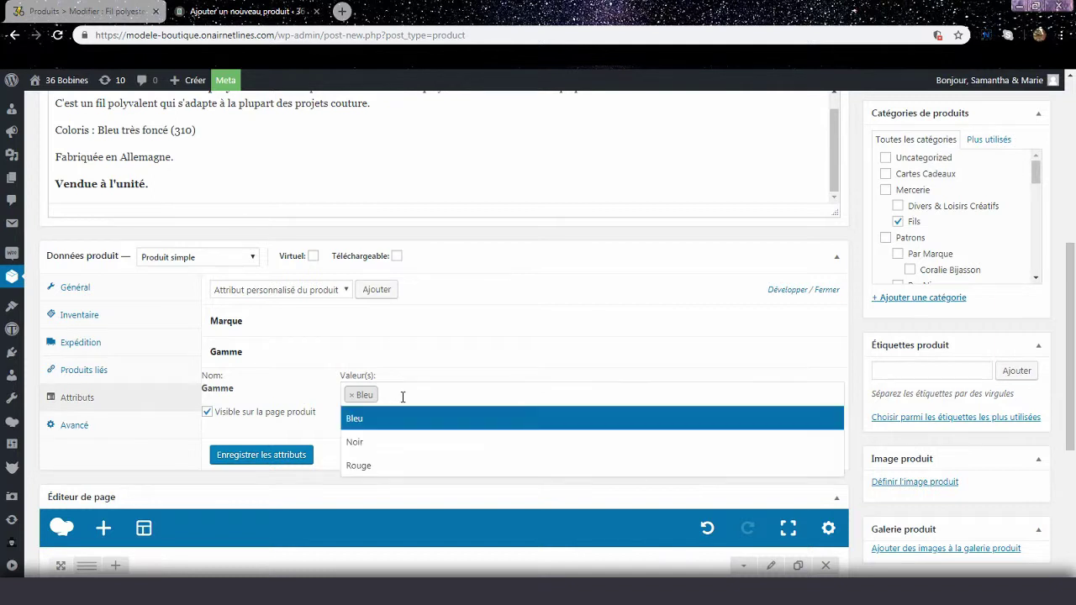
left_click(395, 441)
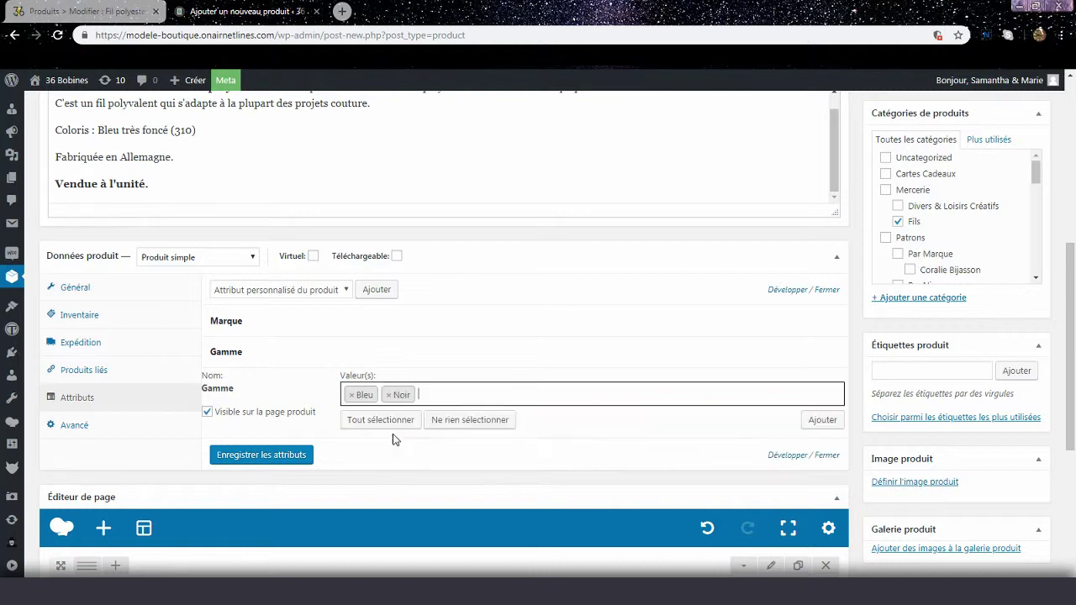
left_click(269, 456)
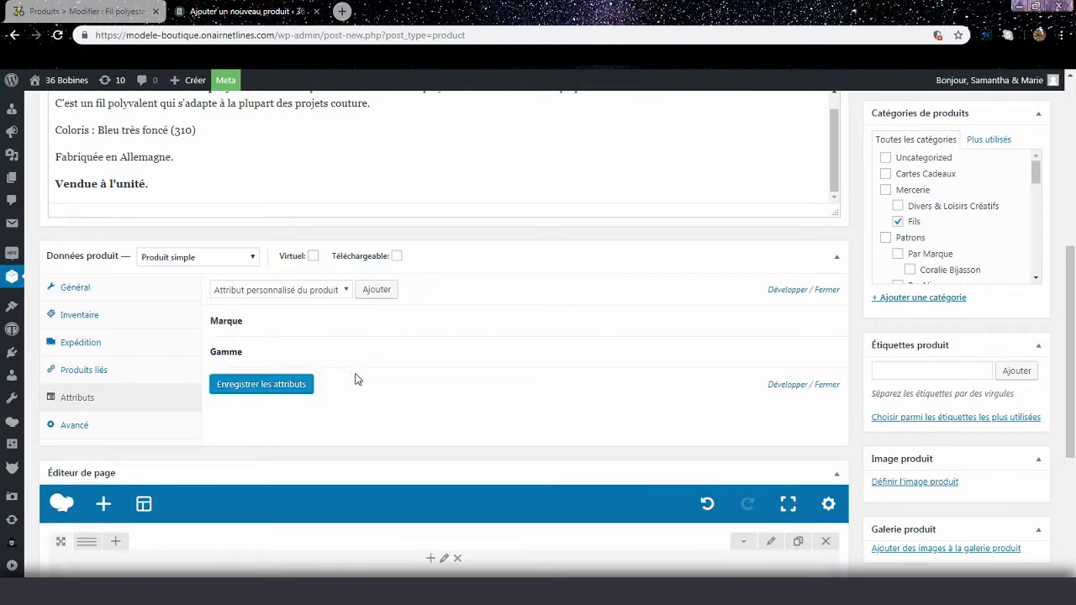
- Add the Coloris attribute with the value Bleu Très Foncé to the product and save its attributes
left_click(346, 290)
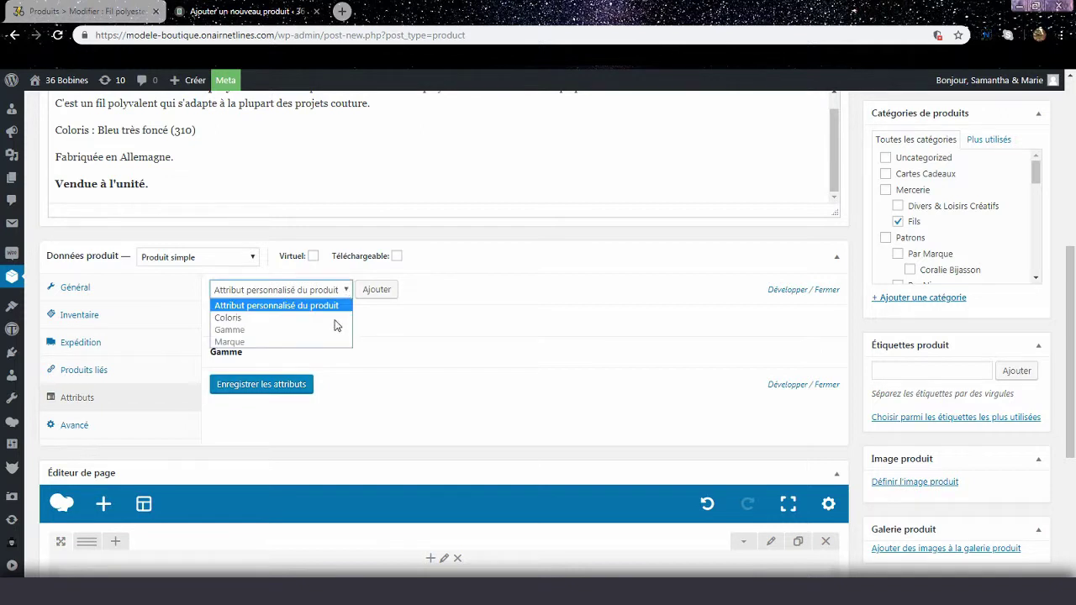
left_click(334, 320)
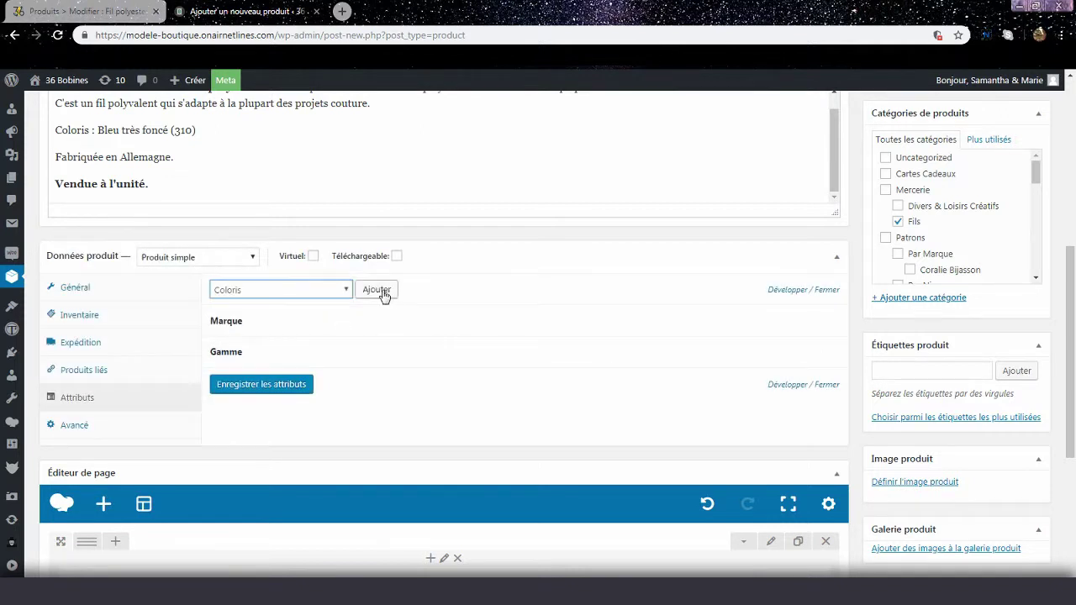
left_click(377, 290)
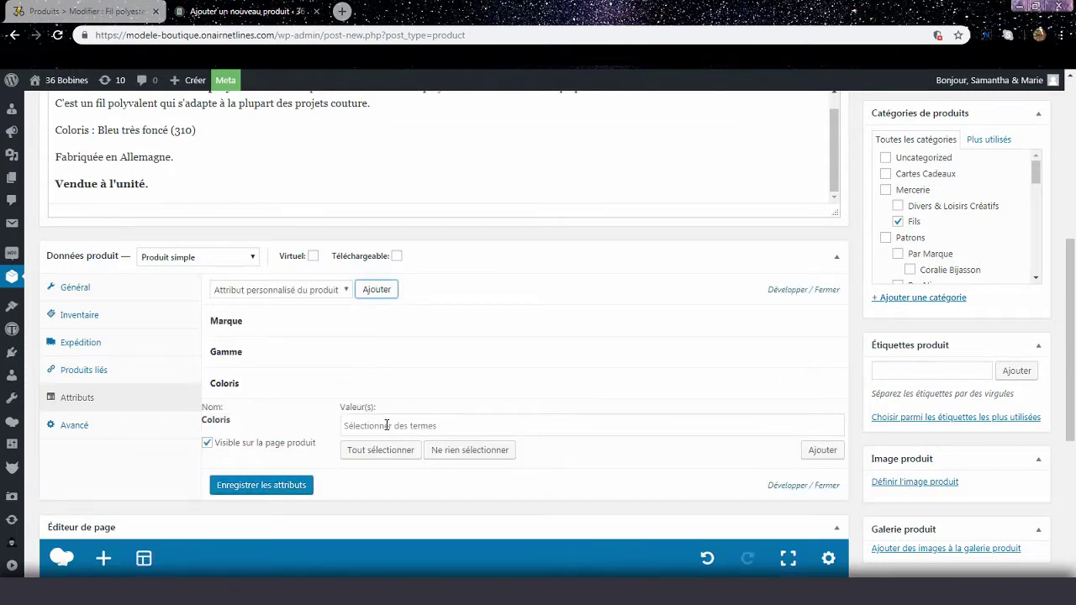
left_click(387, 426)
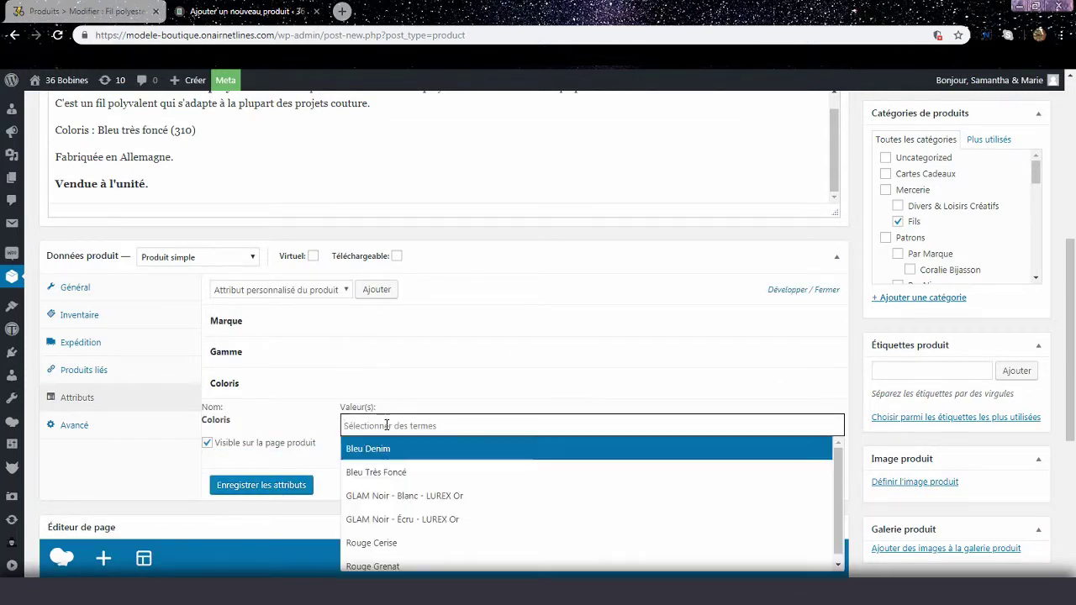
left_click(384, 472)
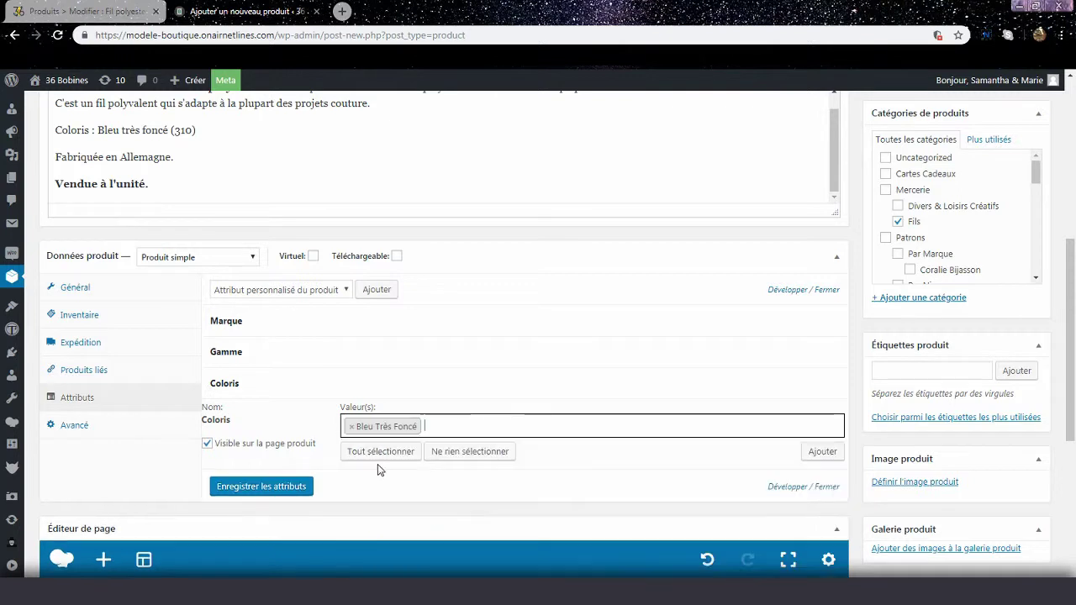
left_click(296, 488)
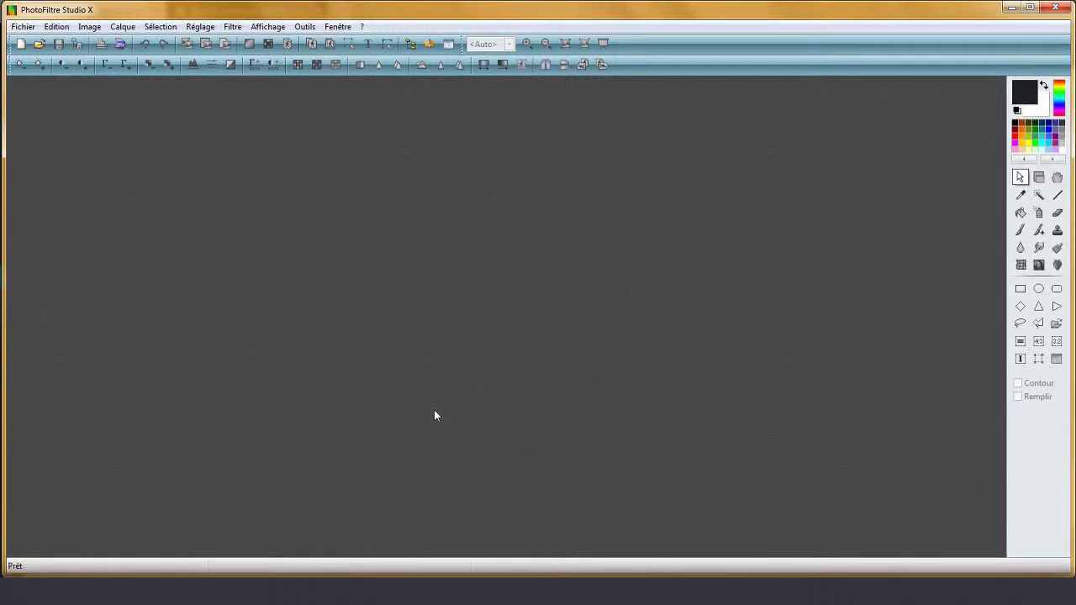
- In PhotoFiltre Studio X, open the image Fil 310.jpg from the Fichiers du client folder
left_click(40, 45)
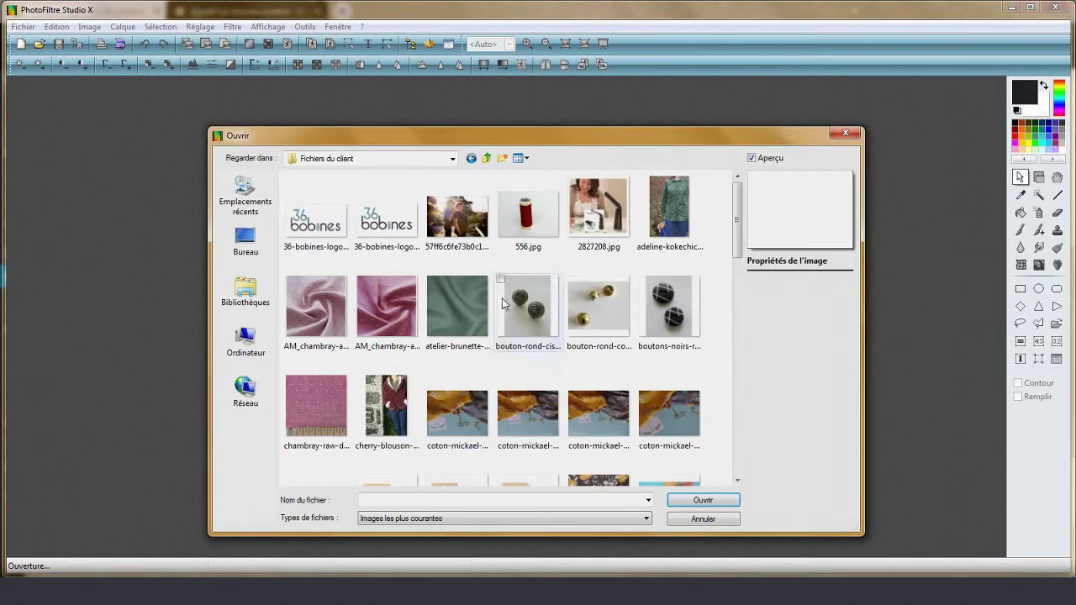
scroll(517, 310, "down", 3)
scroll(517, 310, "down", 4)
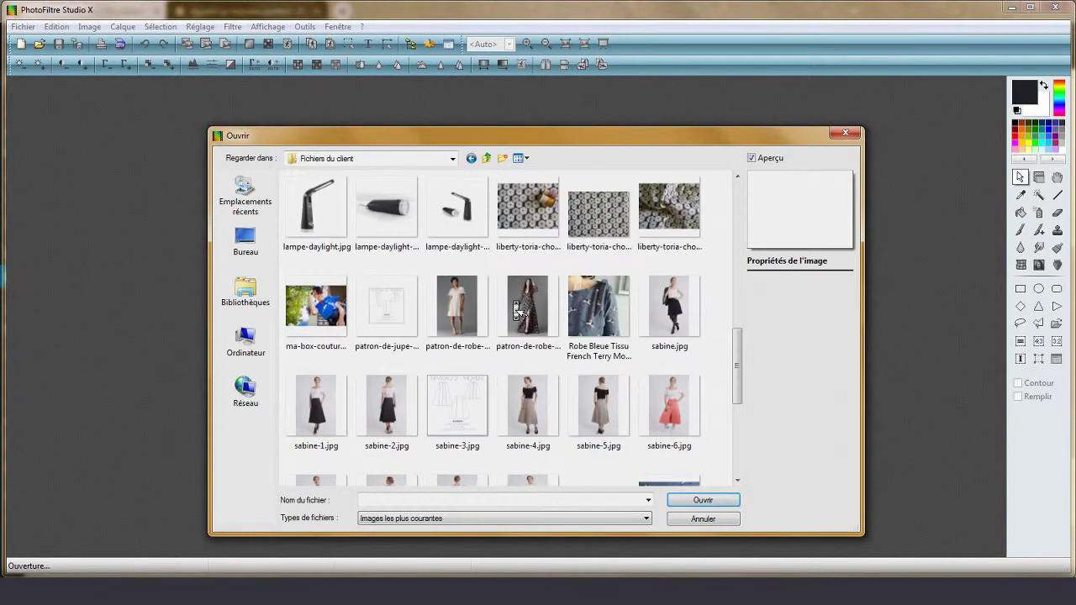
scroll(517, 310, "up", 3)
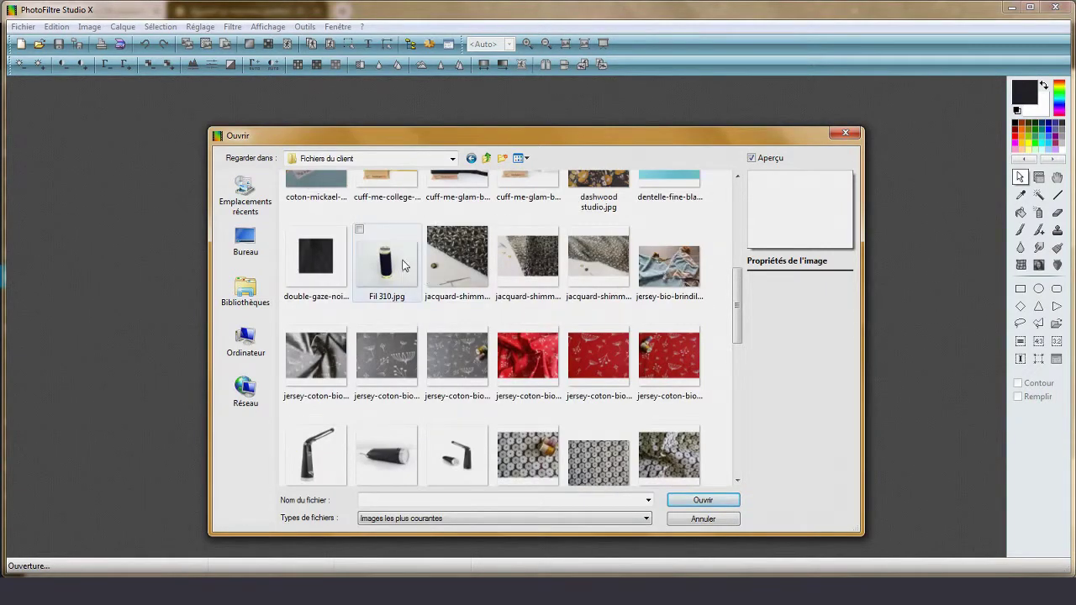
left_click(403, 266)
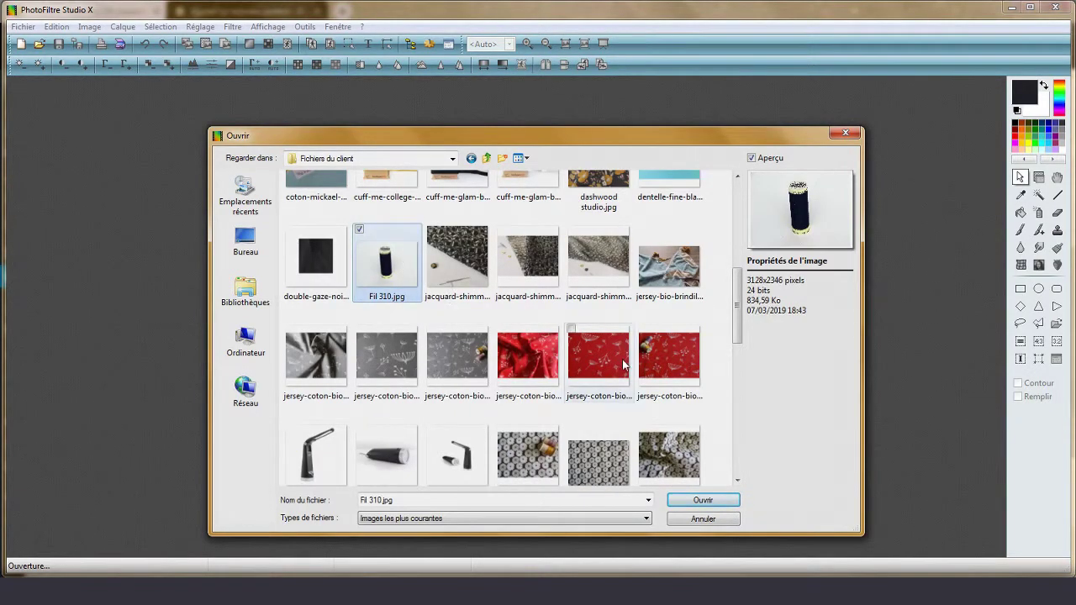
left_click(717, 501)
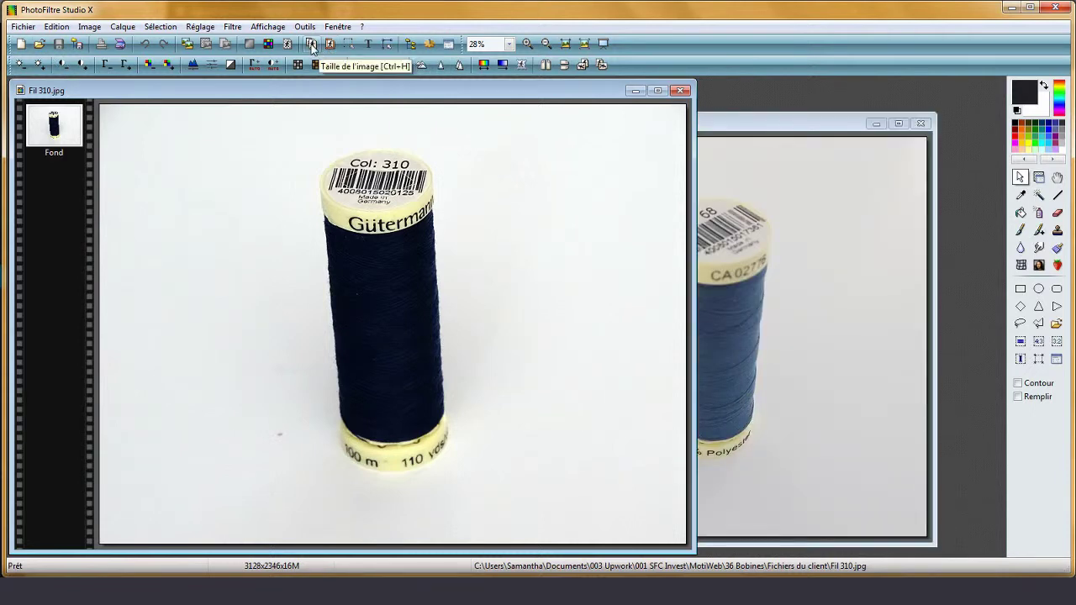
- Resize the Fil 310.jpg image to a height of 1000 pixels, keeping its proportions
left_click(312, 45)
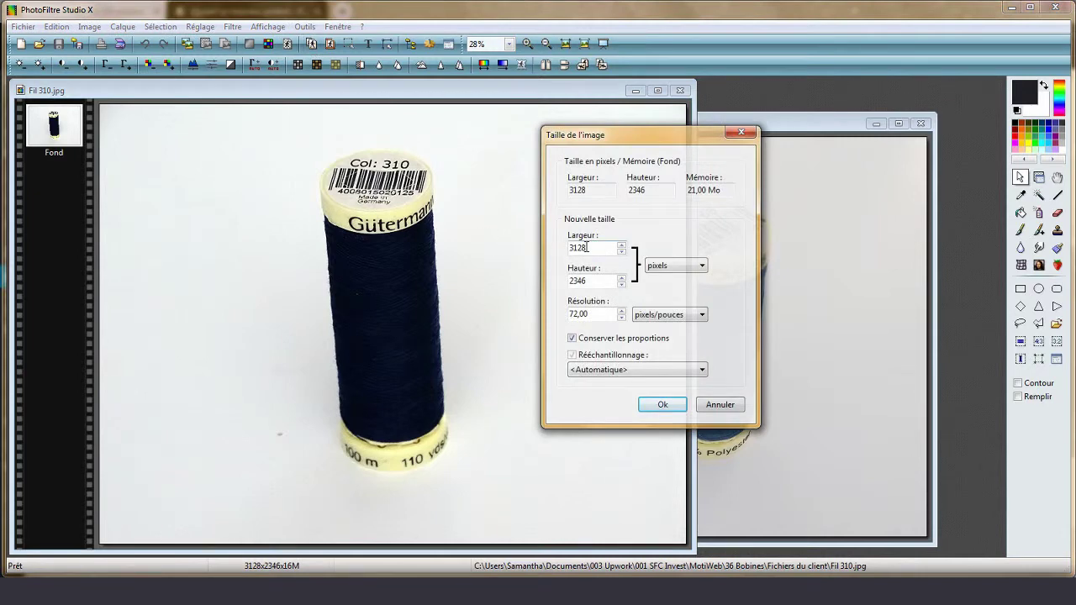
double_click(586, 247)
type("1")
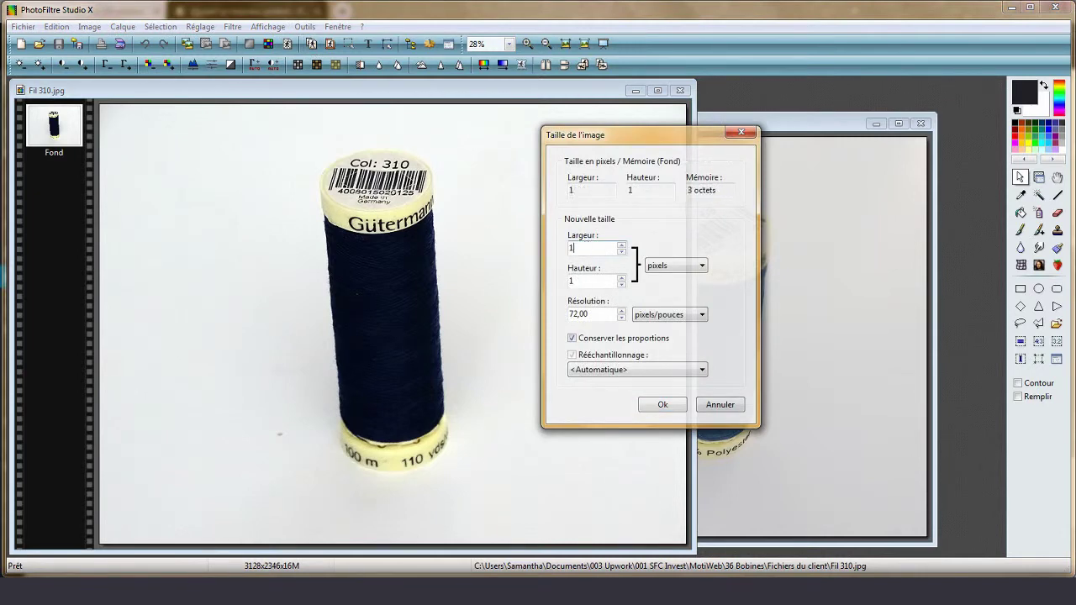
type("000")
double_click(596, 282)
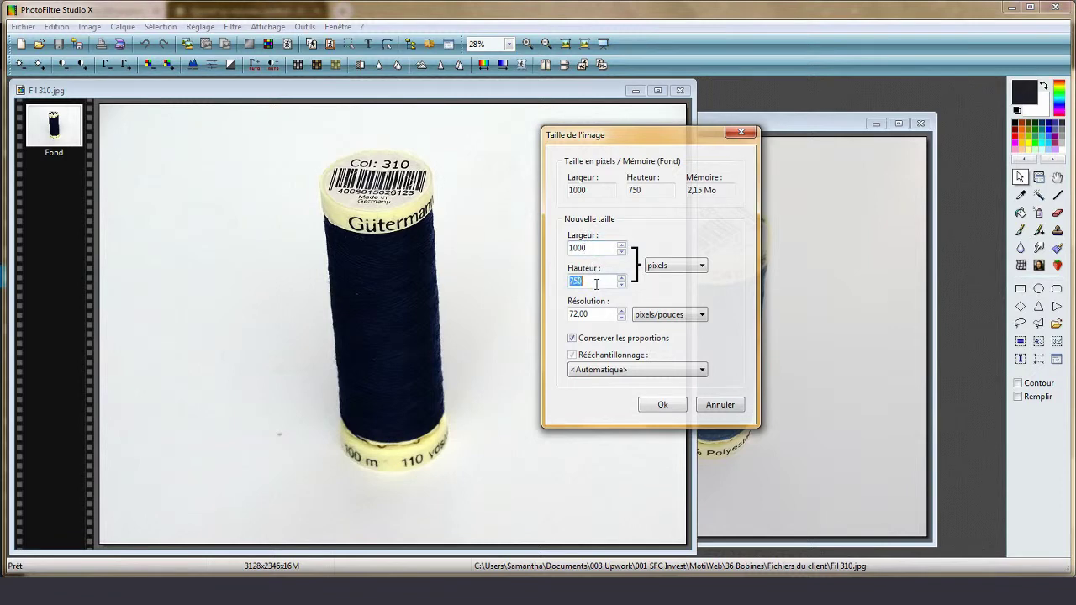
type("1000")
left_click(660, 406)
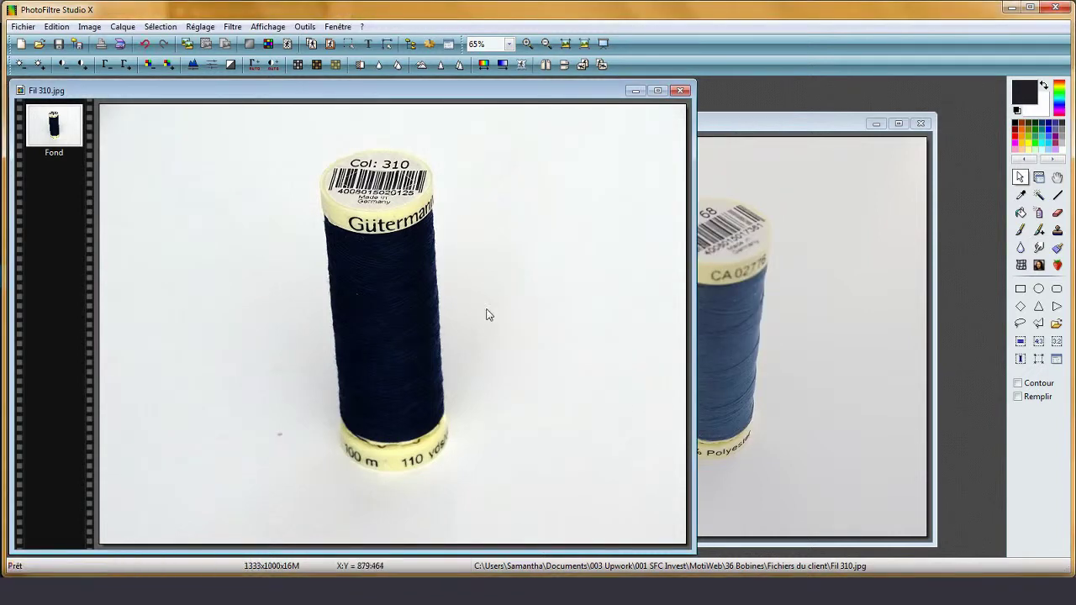
- Crop the canvas of Fil 310.jpg to a width of 1000 pixels, keeping the image centred
left_click(328, 47)
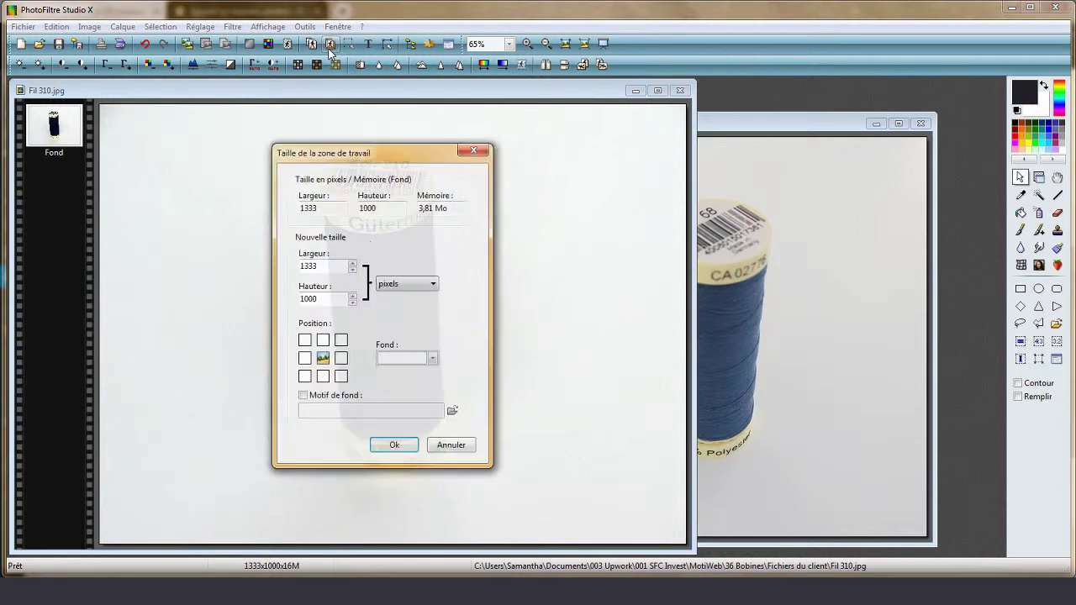
left_click(321, 267)
double_click(321, 267)
type("1000")
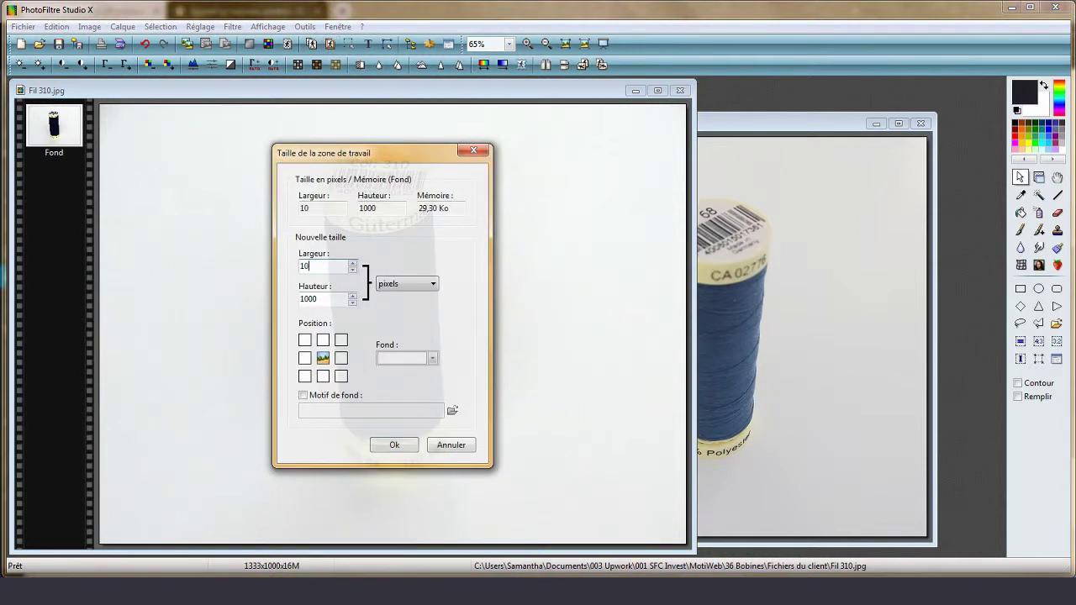
left_click(391, 445)
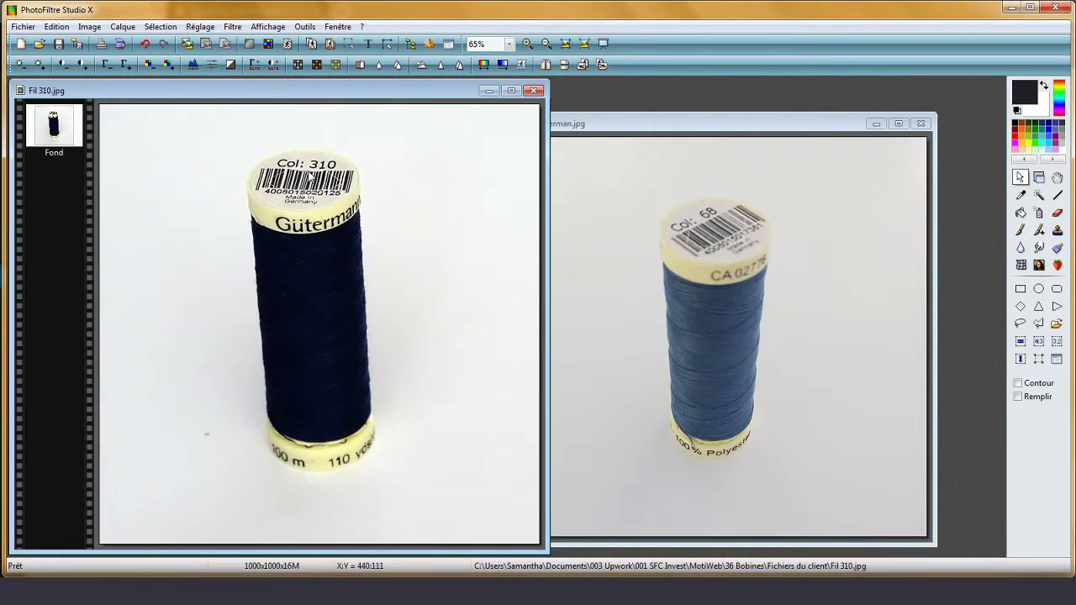
- Duplicate the image and save the copy as progressive JPEG "Fil Polyesther Bleu 310 Gutterman.jpg" at compression 100 in the Fil Polyester Gutermann 310 folder
key("ctrl+d")
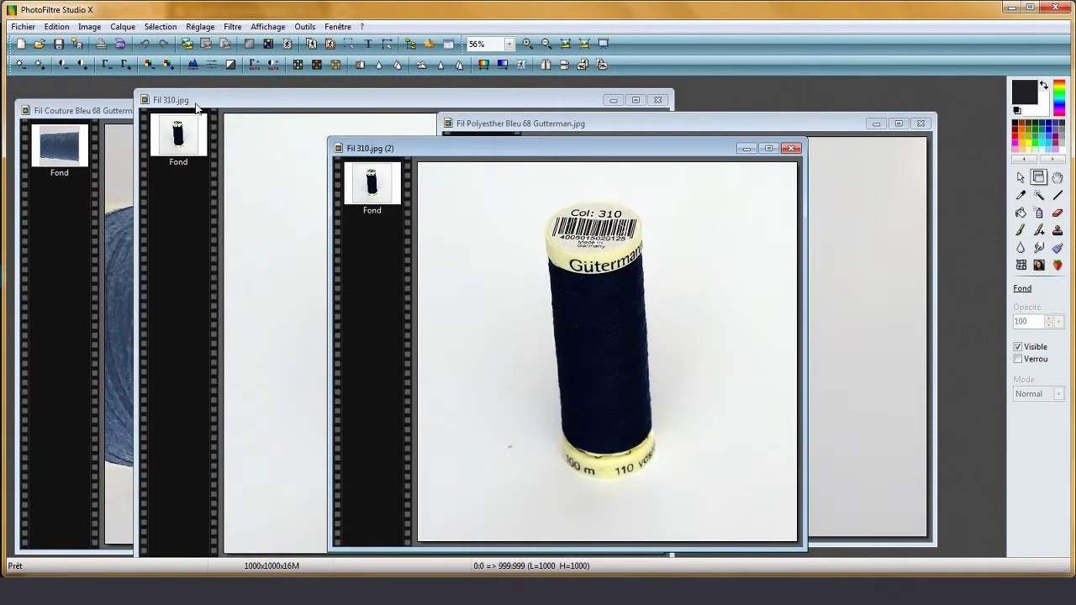
left_click(22, 26)
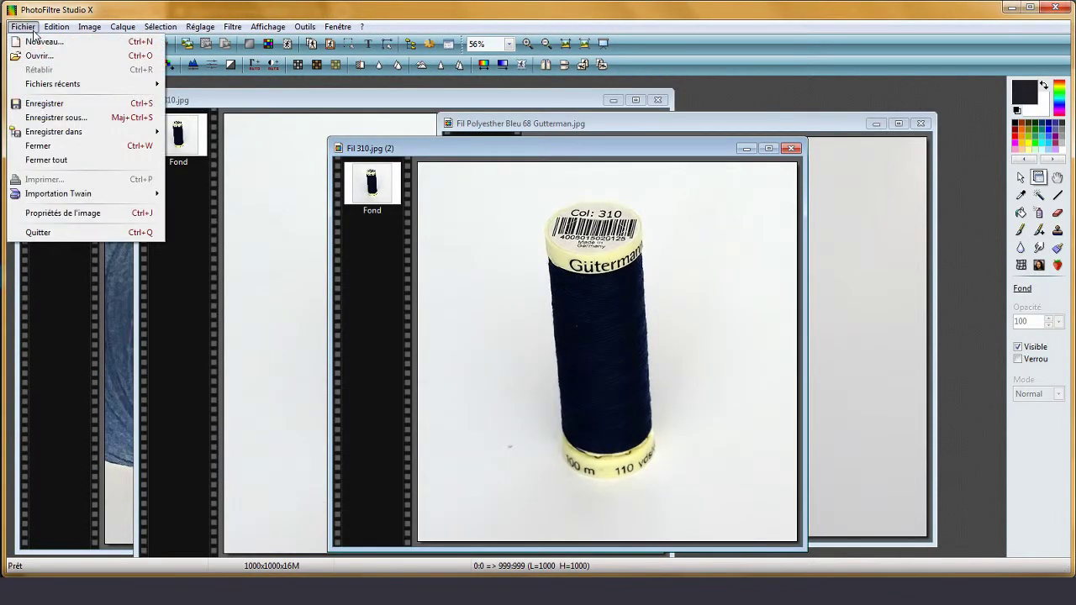
left_click(70, 118)
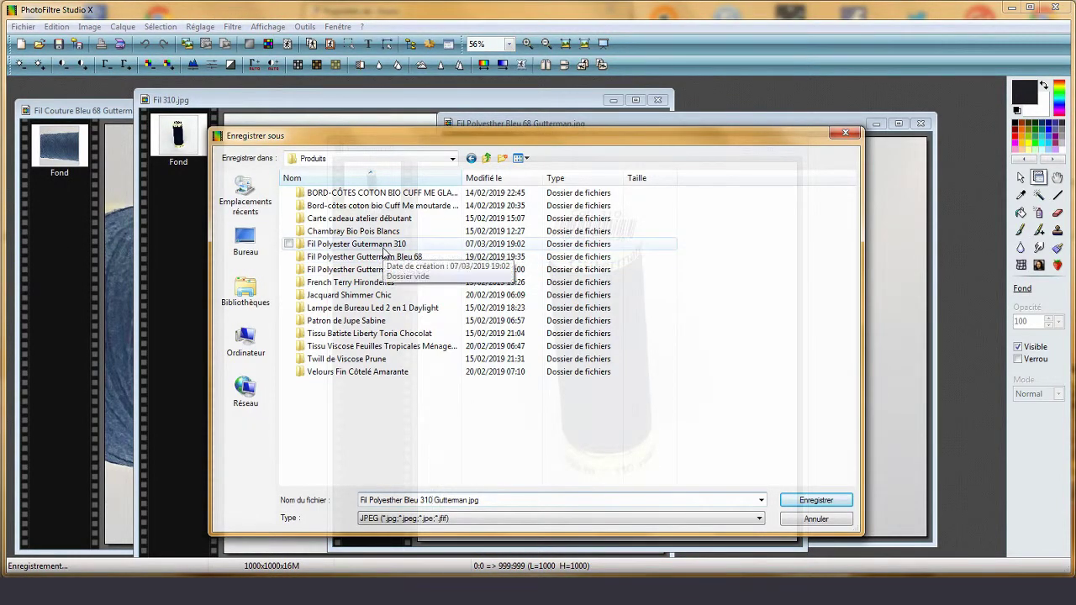
double_click(383, 244)
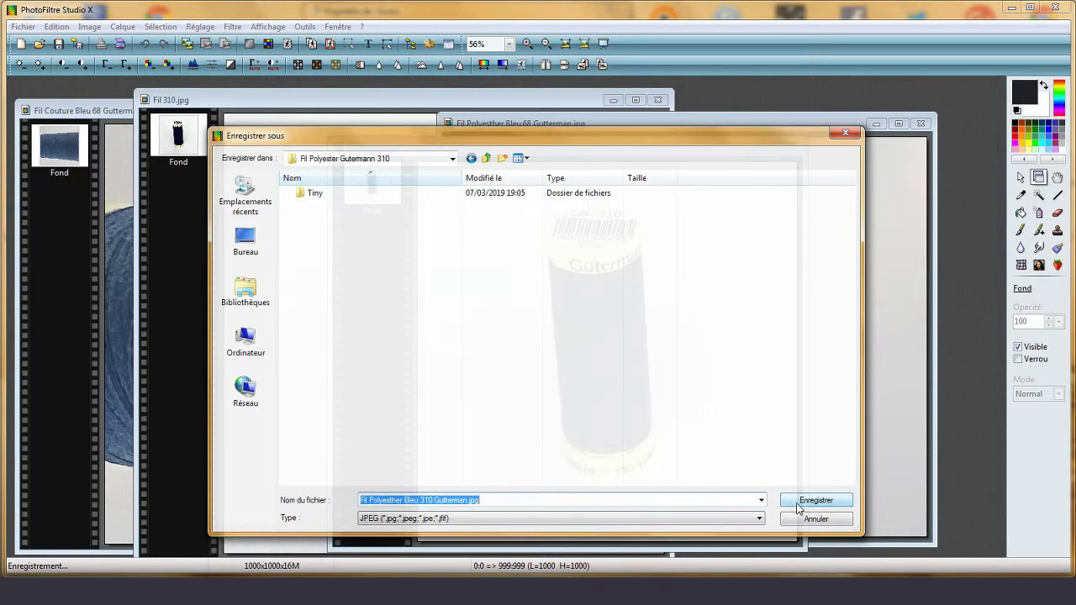
left_click(796, 503)
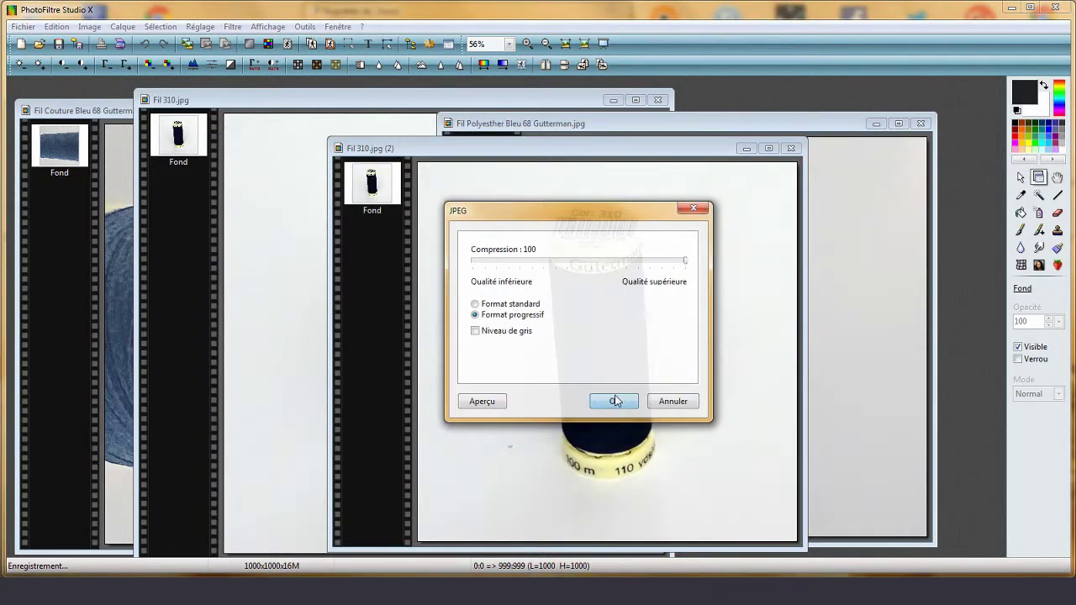
left_click(614, 397)
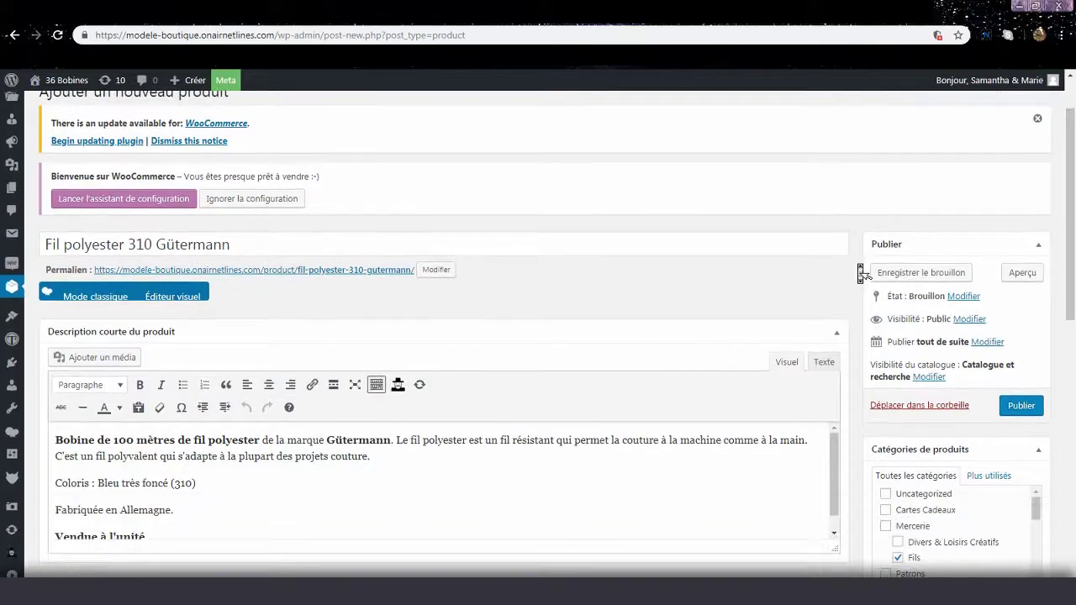
- Add the product tags "Fabriqué en Allemagne" and "Fil Polyvalent" to the product
scroll(863, 273, "down", 5)
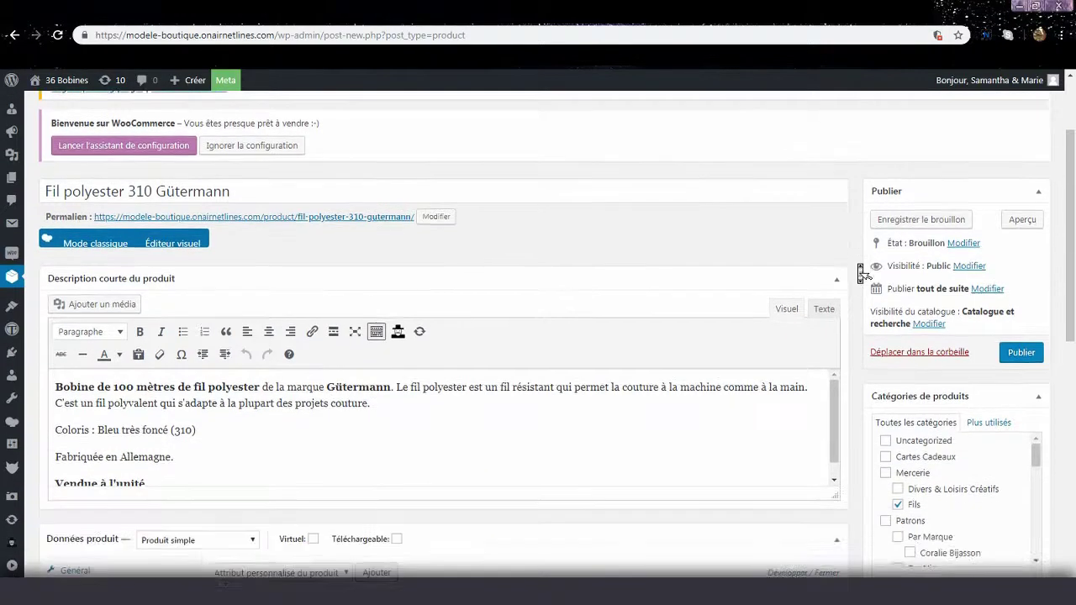
scroll(863, 273, "down", 5)
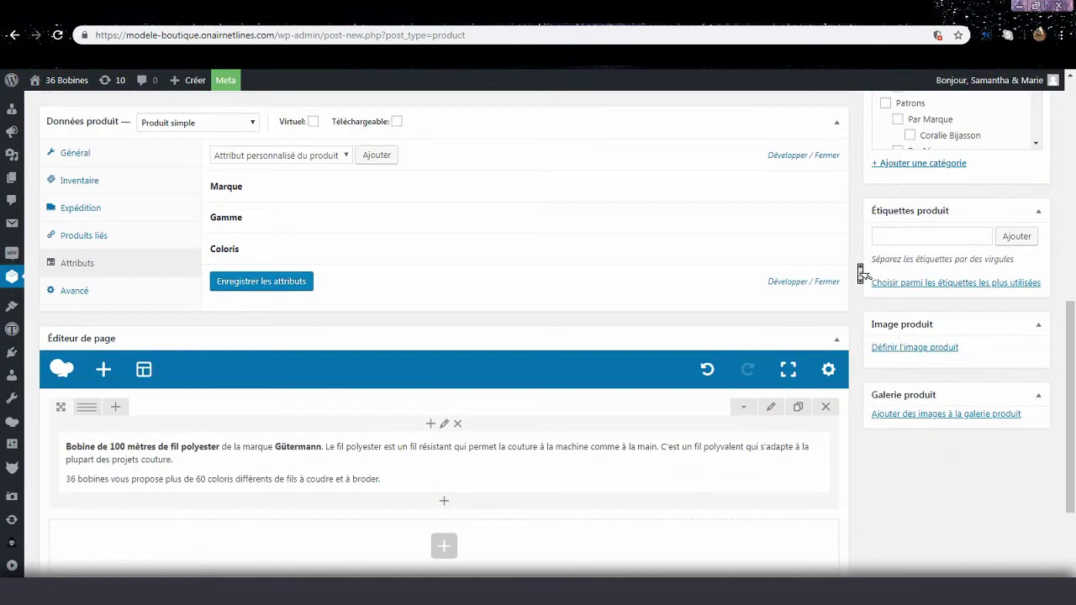
scroll(863, 273, "up", 2)
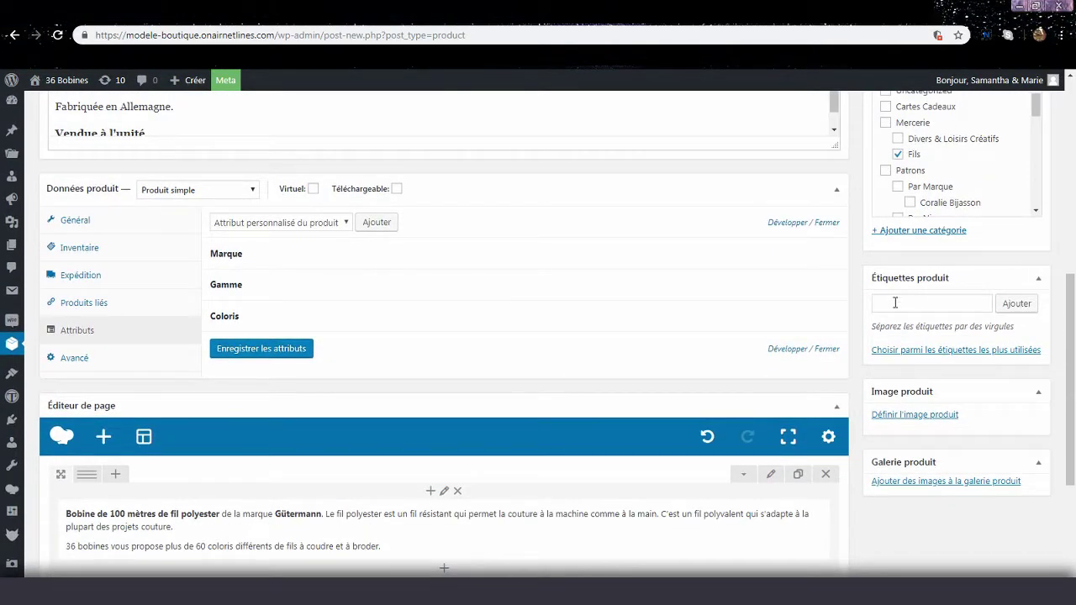
left_click(895, 302)
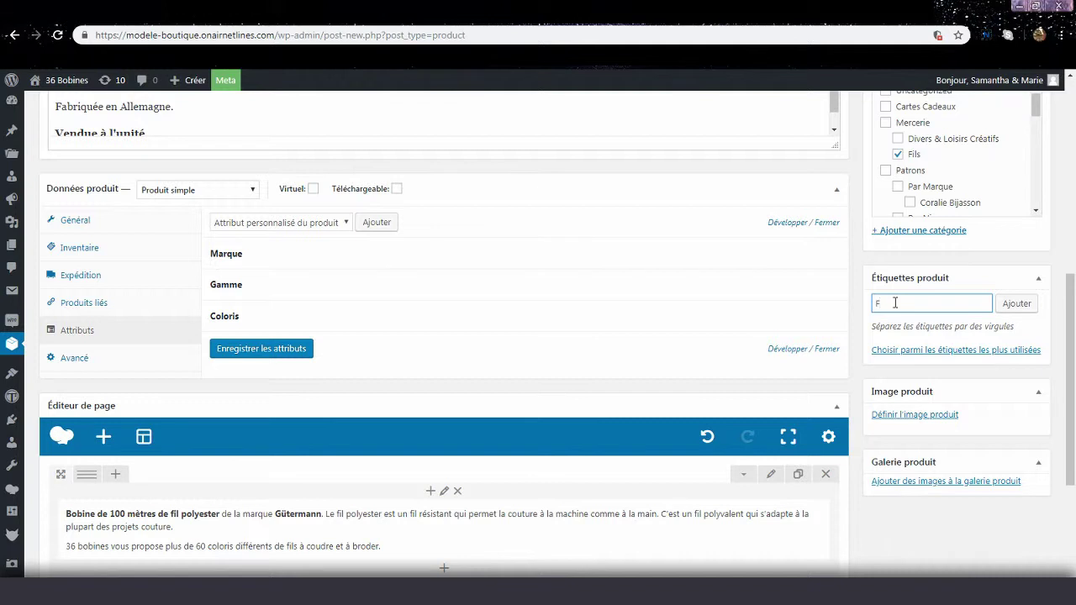
type("Fabriqu")
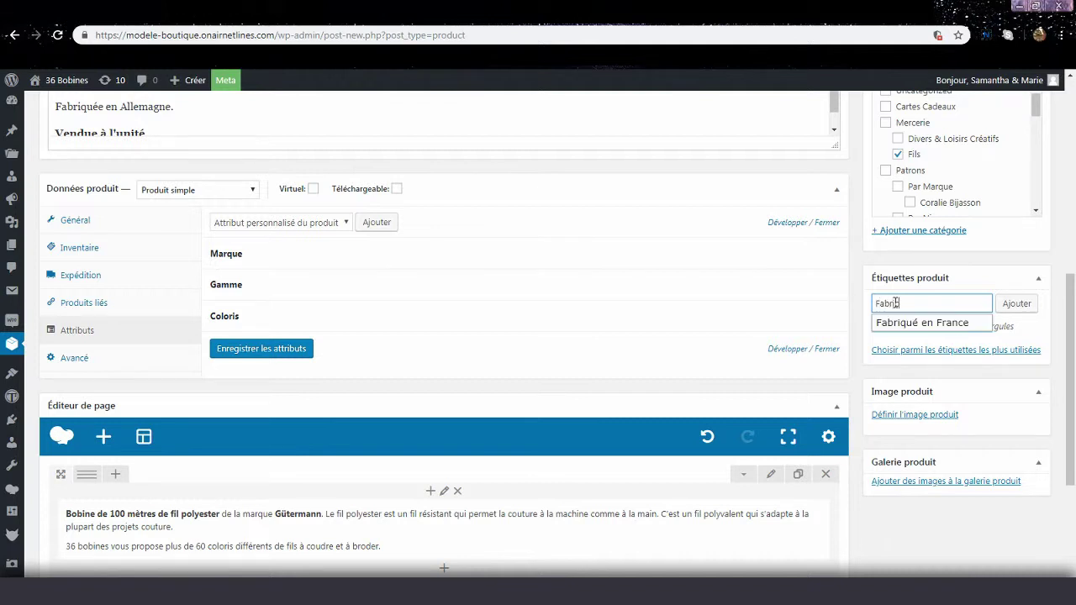
key("BackSpace")
key("BackSpace")
type("qué en Allemagne")
left_click(1009, 303)
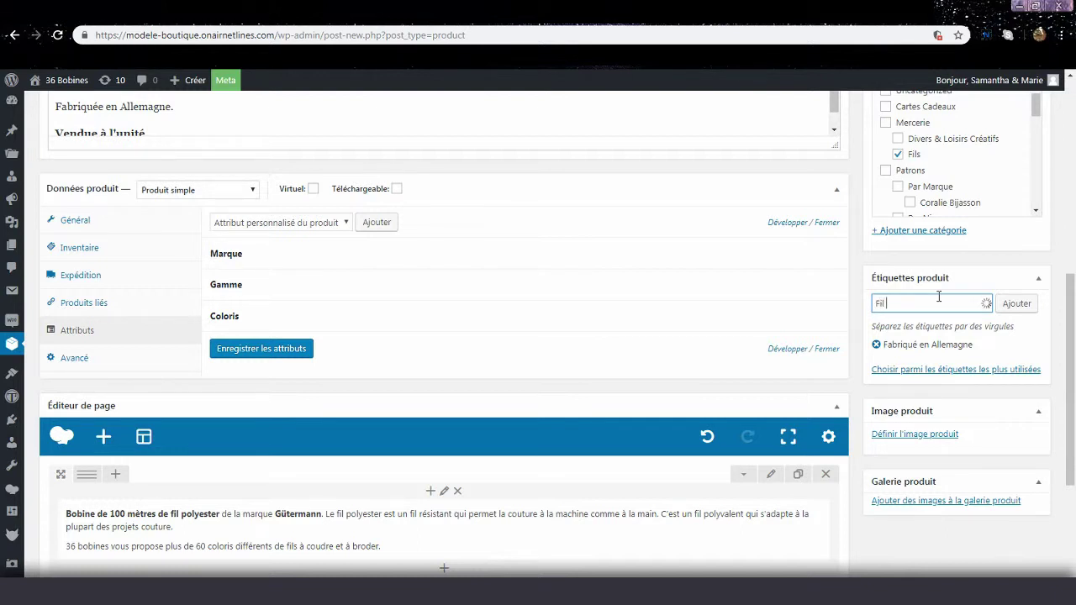
type("Fil Polyvalent")
left_click(1006, 308)
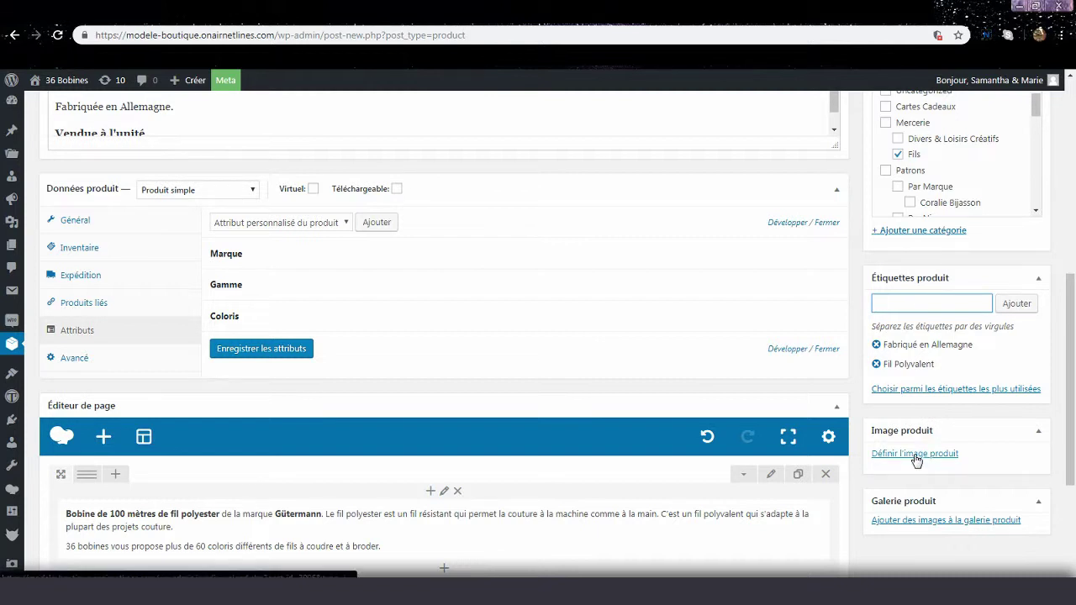
- Upload Fil Polyesther Bleu 310 Gutterman.jpg from the Tiny subfolder for use as the product image
left_click(915, 455)
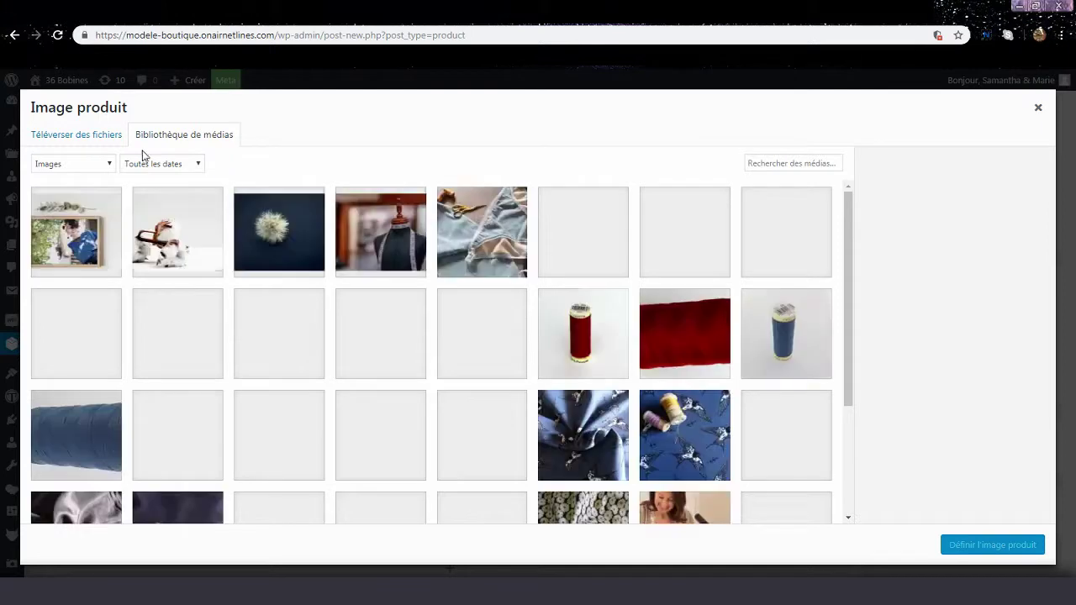
left_click(116, 137)
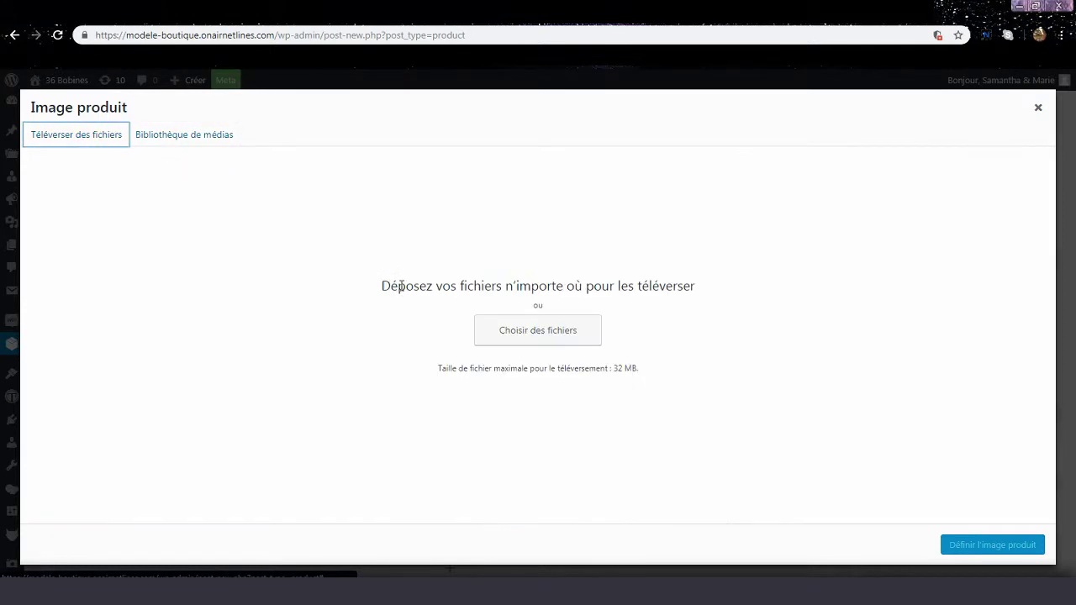
left_click(494, 342)
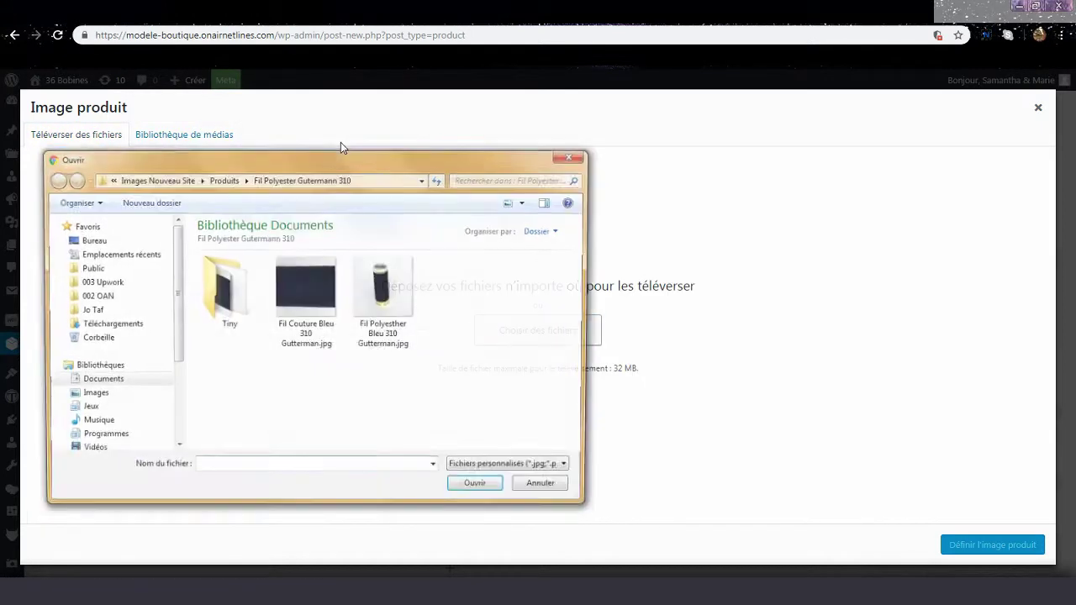
double_click(221, 309)
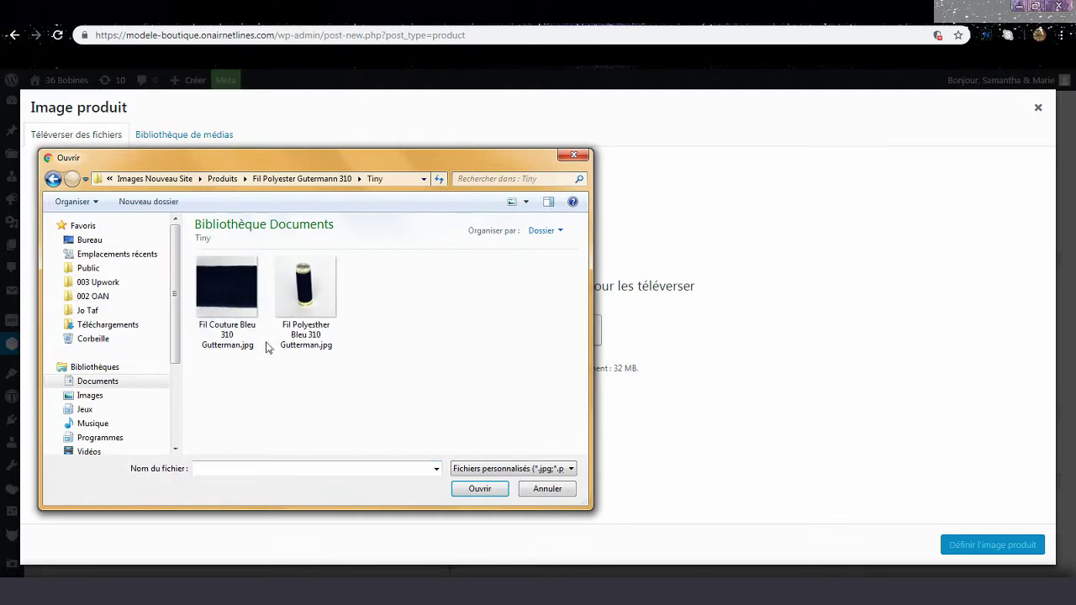
double_click(308, 277)
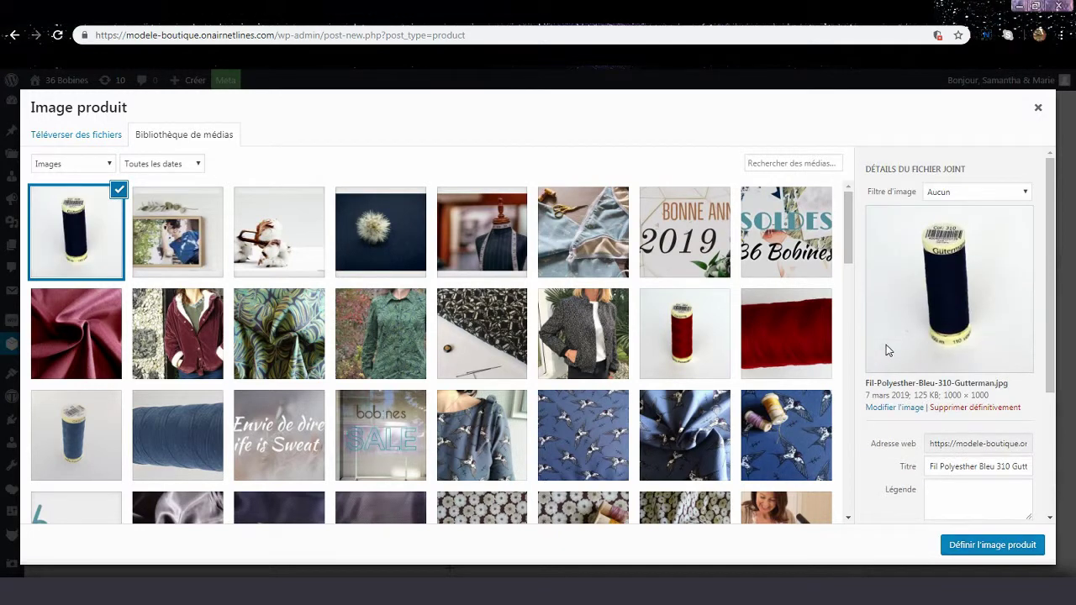
- Copy the image title "Fil Polyesther Bleu 310 Gutterman" into its caption, alternative text and description, and set it as the product image
triple_click(941, 470)
key("ctrl+c")
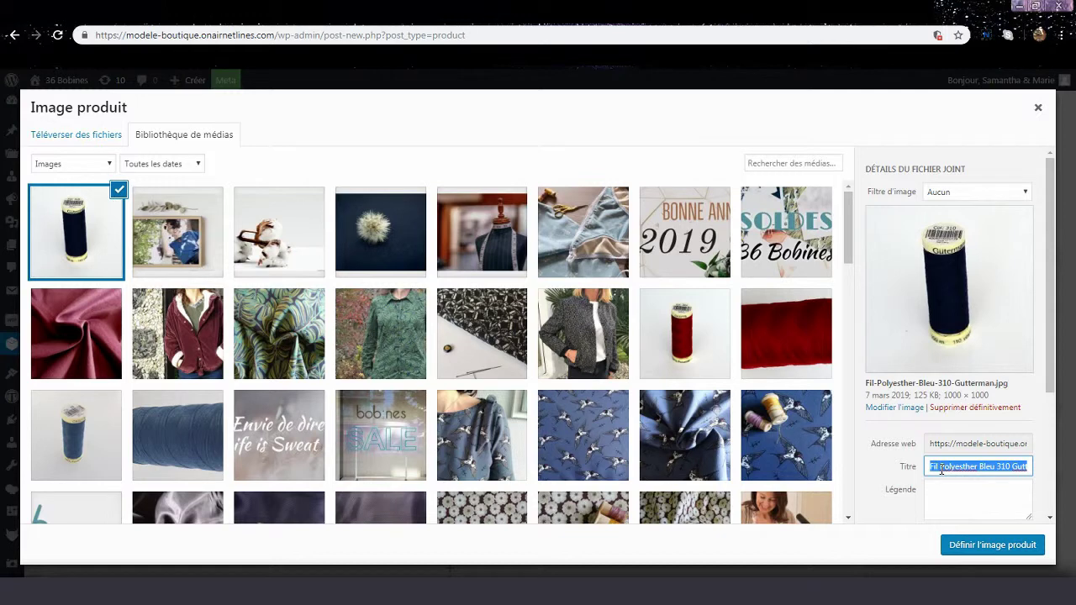
key("Tab")
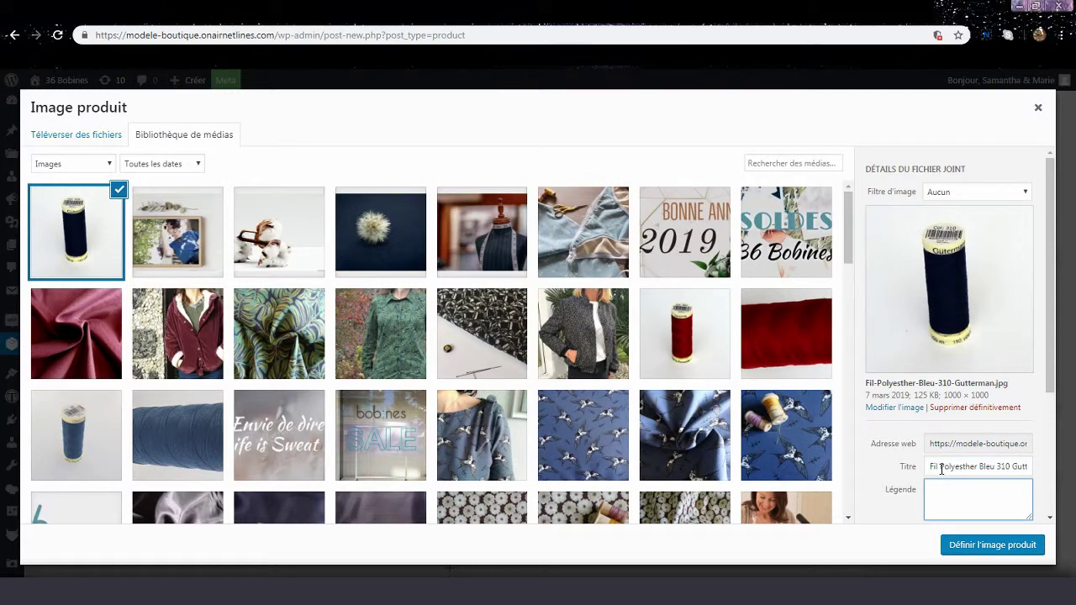
key("ctrl+v")
key("Tab")
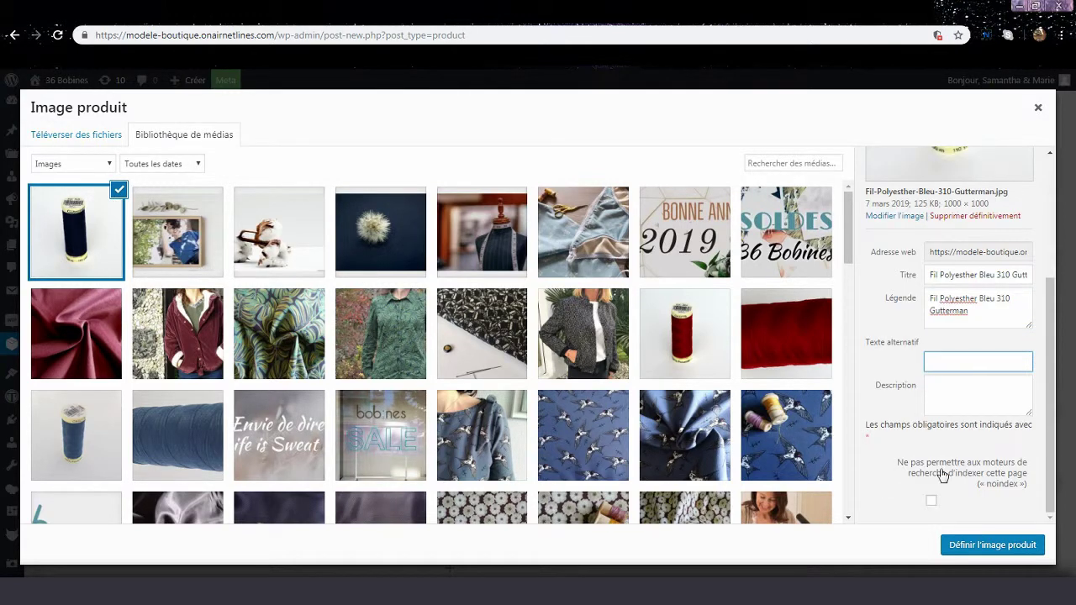
key("ctrl+v")
key("Tab")
key("ctrl+v")
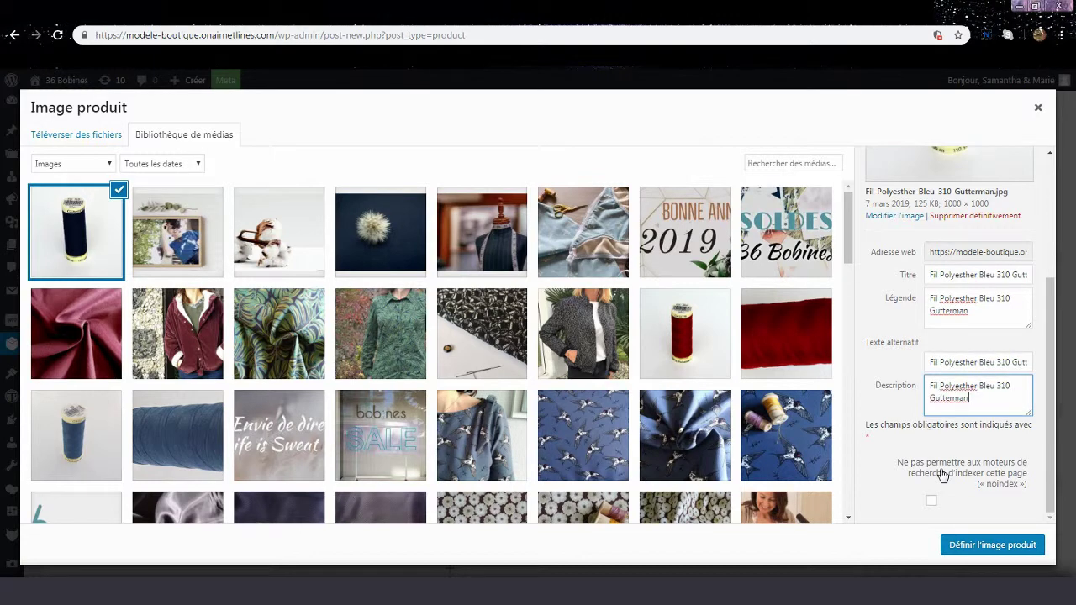
scroll(911, 339, "up", 3)
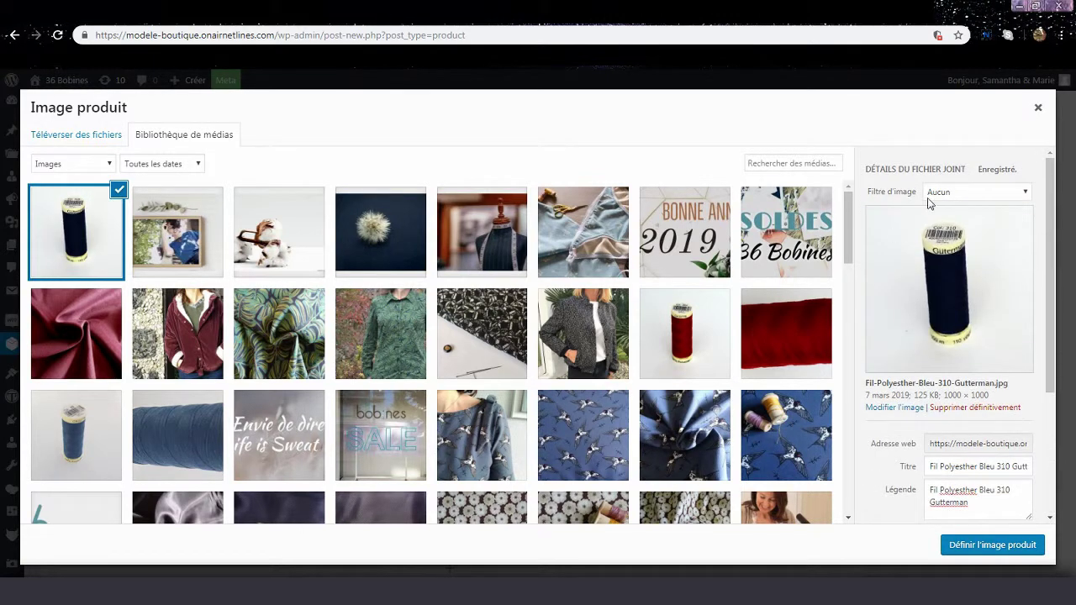
double_click(997, 170)
left_click(992, 546)
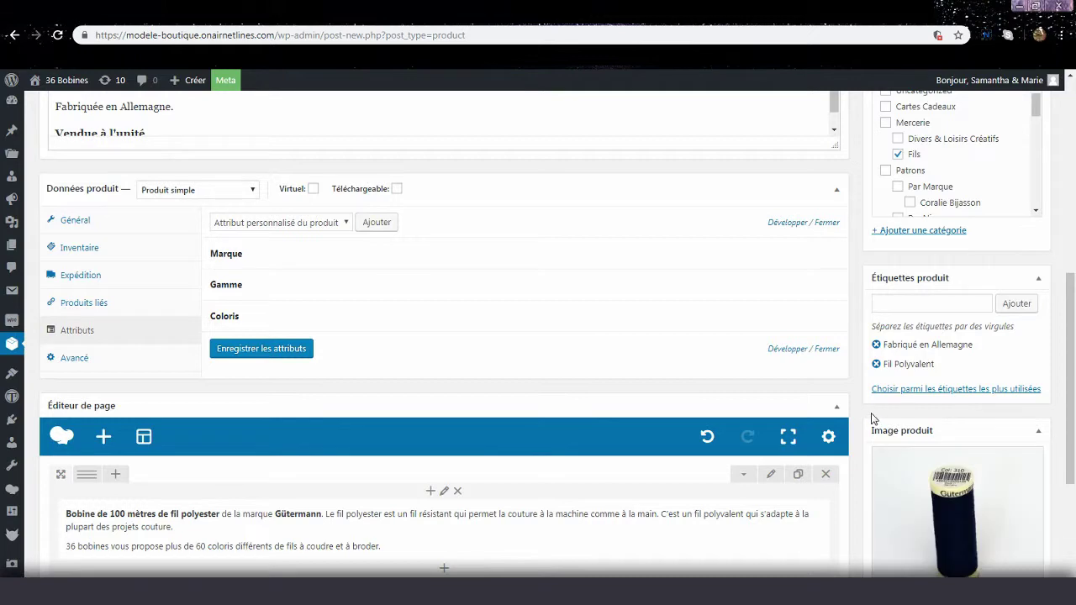
- Upload Fil Couture Bleu 310 Gutterman.jpg from the Tiny folder for the product gallery
scroll(875, 420, "down", 1)
scroll(874, 420, "down", 2)
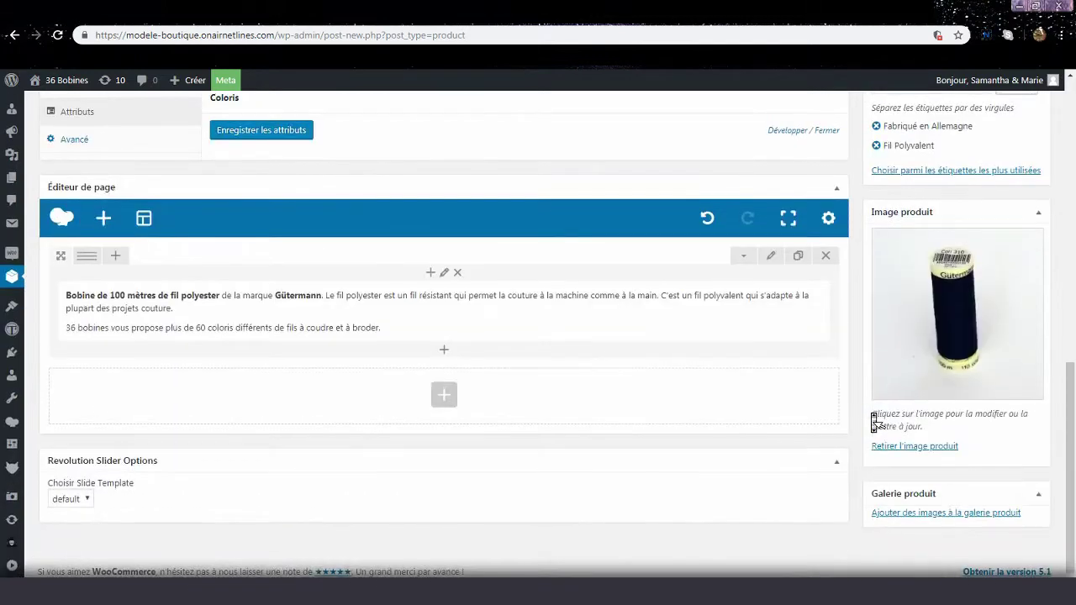
left_click(912, 516)
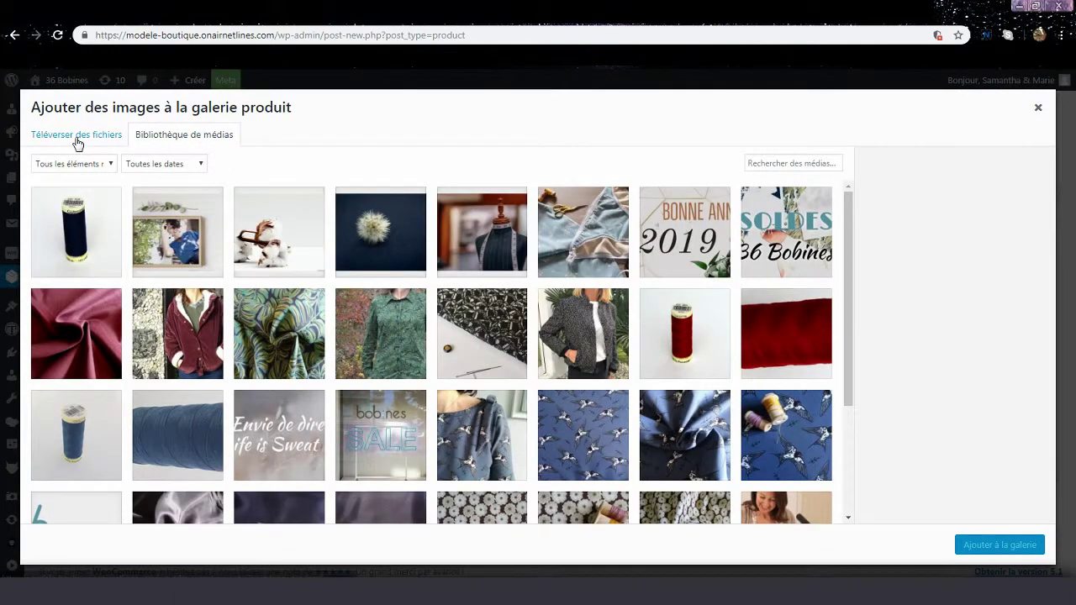
left_click(76, 142)
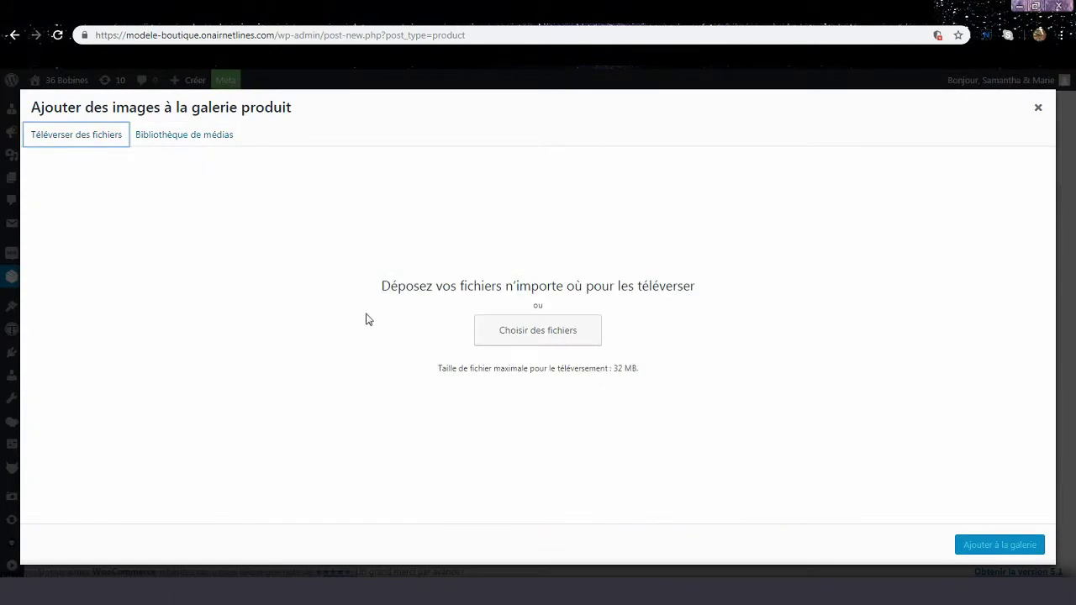
left_click(499, 337)
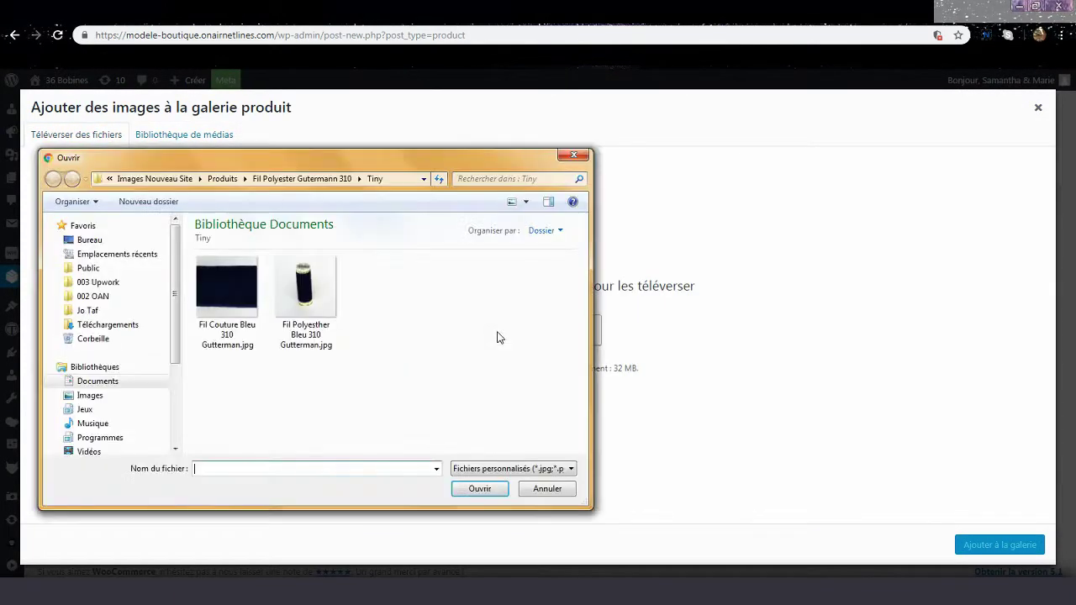
left_click(255, 296)
double_click(256, 298)
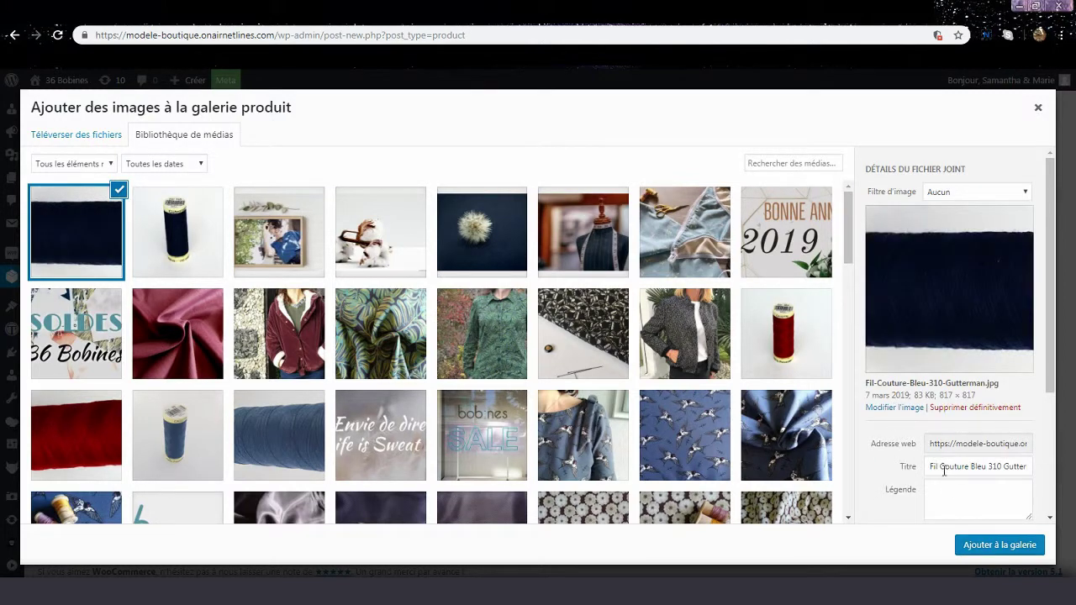
- Copy the title "Fil Couture Bleu 310 Gutterman" into the image's caption, alternative text and description, and add the image to the product gallery
triple_click(949, 465)
key("ctrl+c")
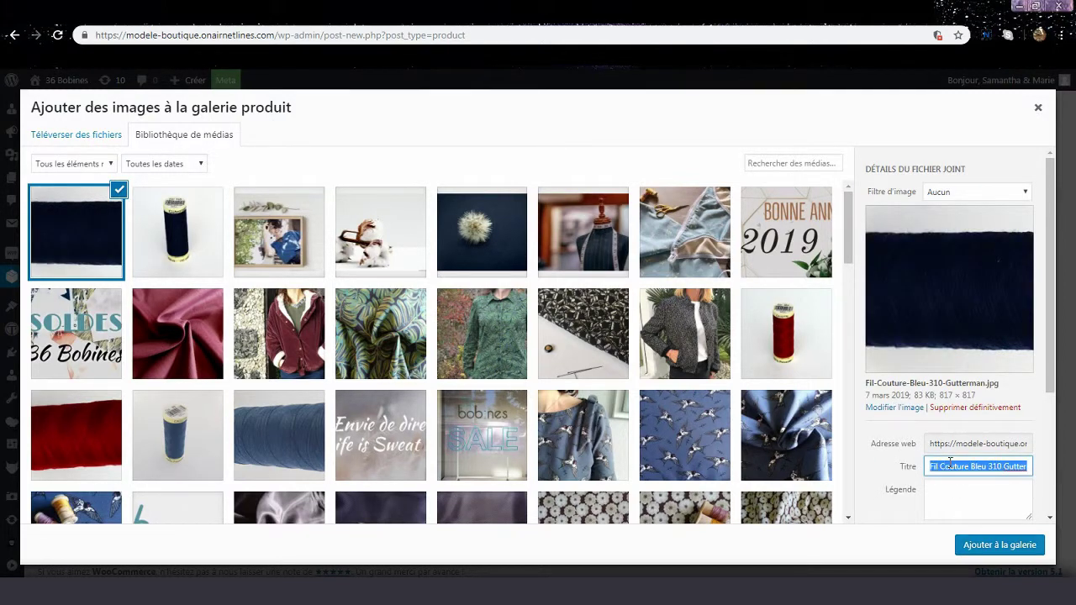
right_click(949, 464)
left_click(888, 285)
left_click(949, 499)
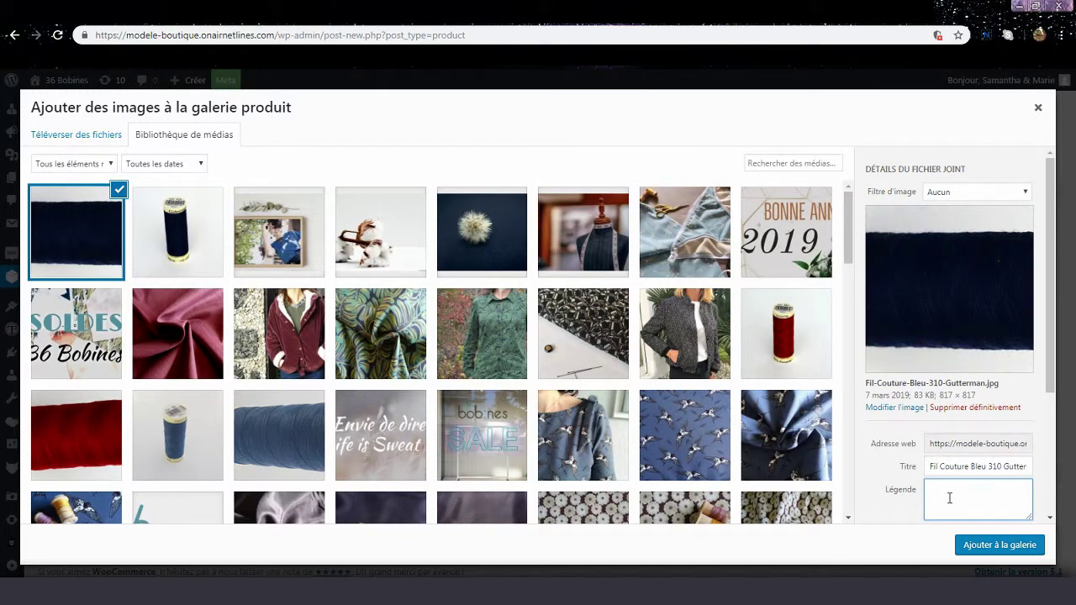
key("ctrl+v")
scroll(943, 409, "down", 2)
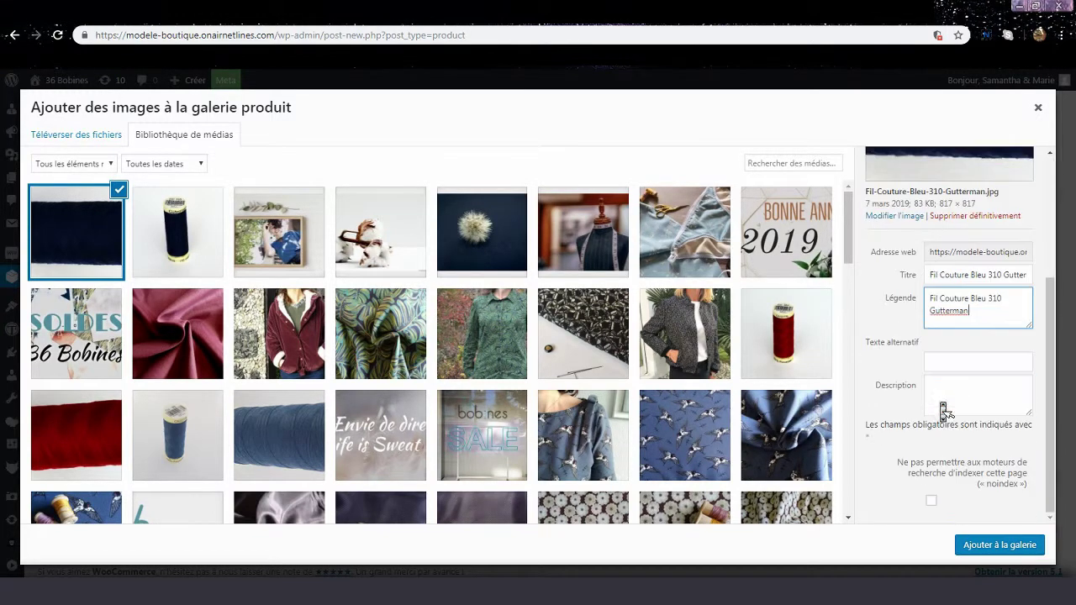
left_click(950, 363)
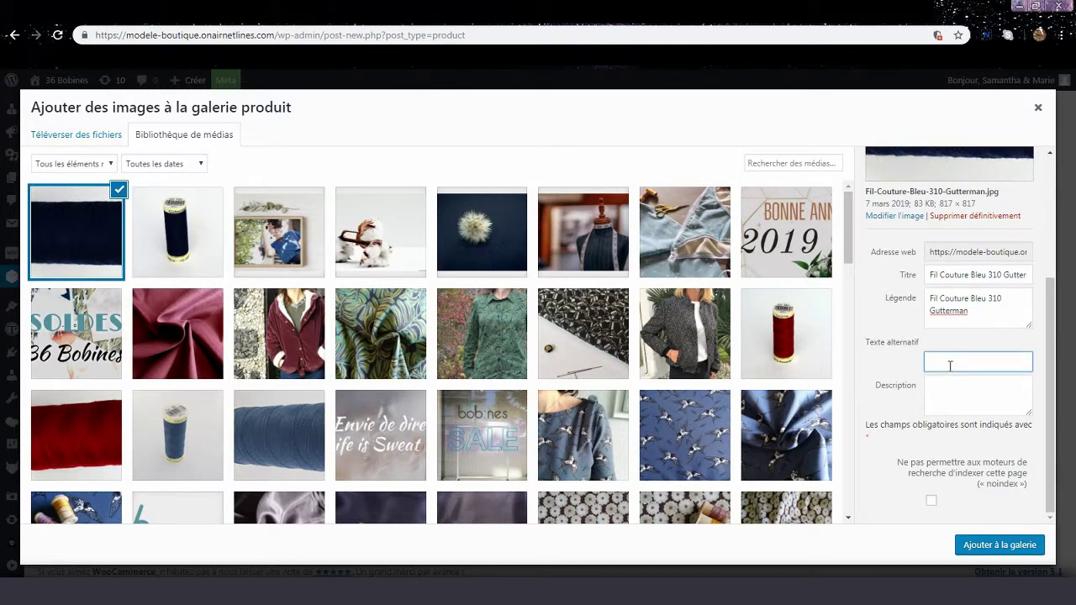
key("ctrl+v")
left_click(959, 394)
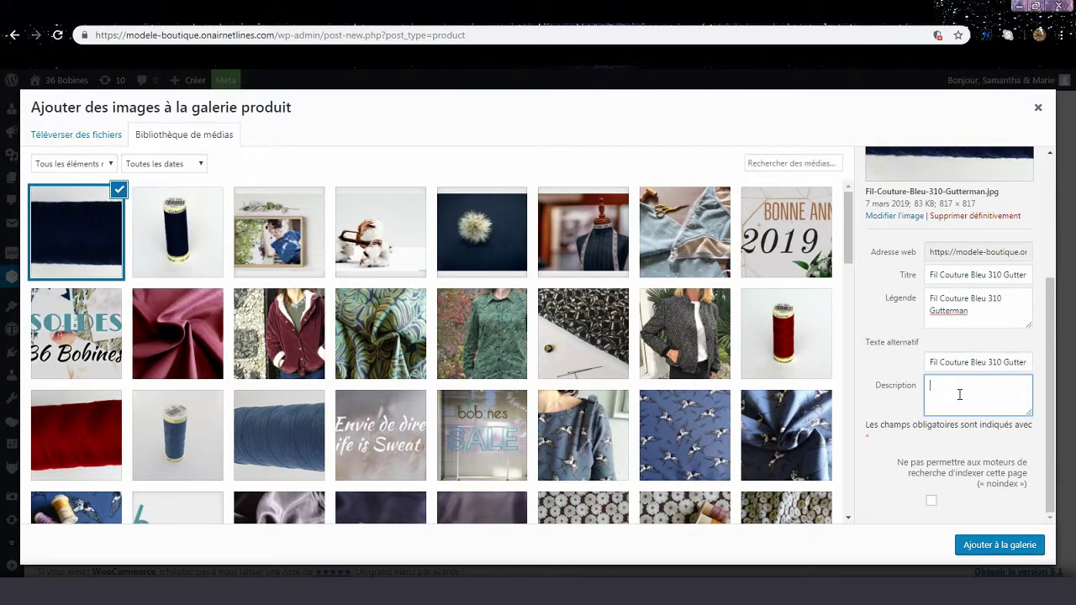
key("ctrl+v")
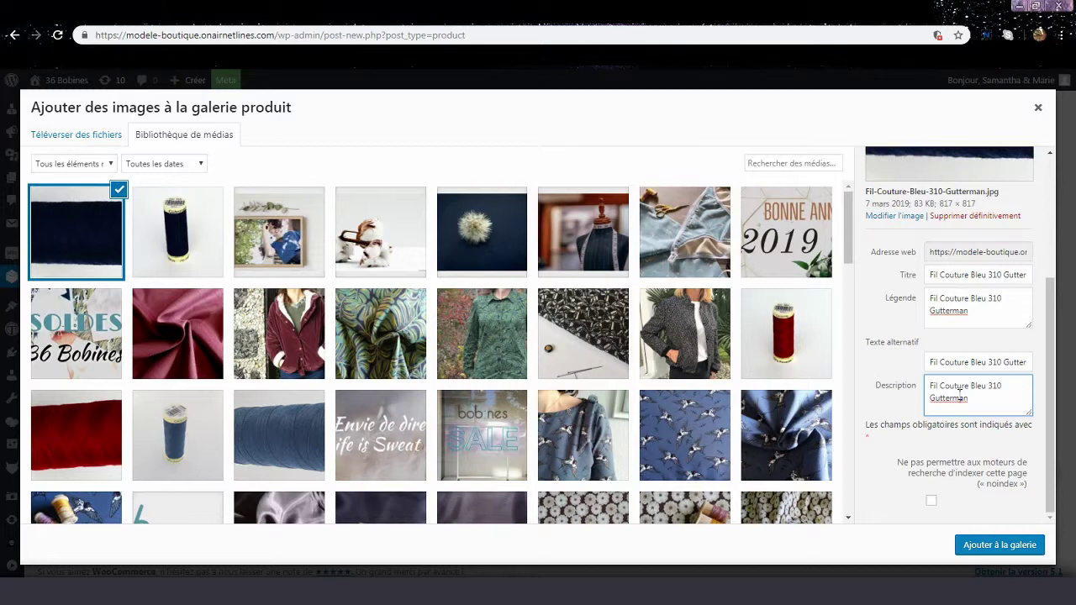
scroll(959, 394, "up", 3)
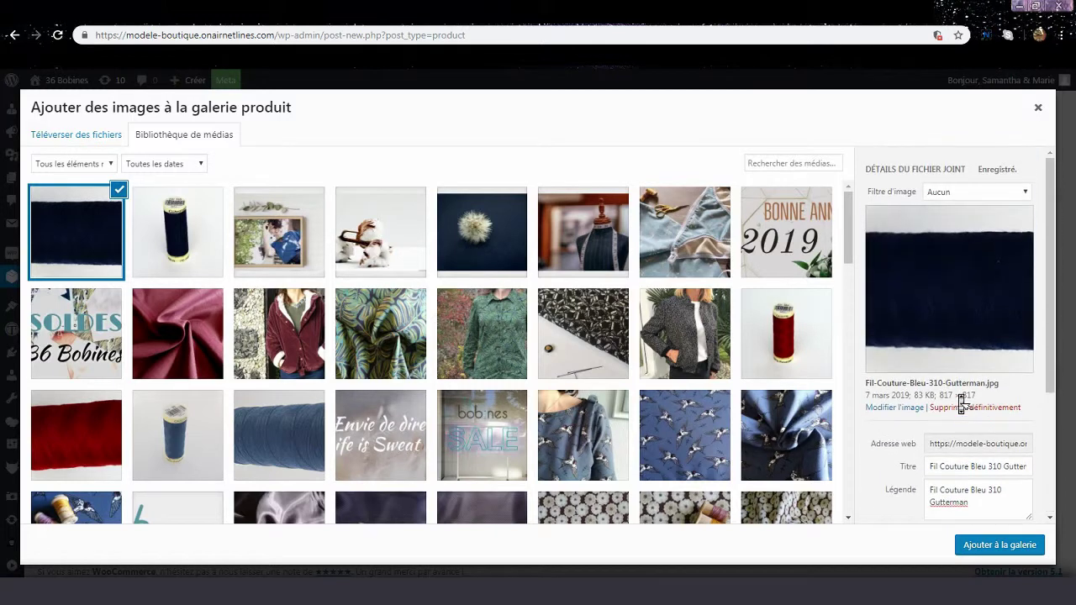
double_click(1007, 169)
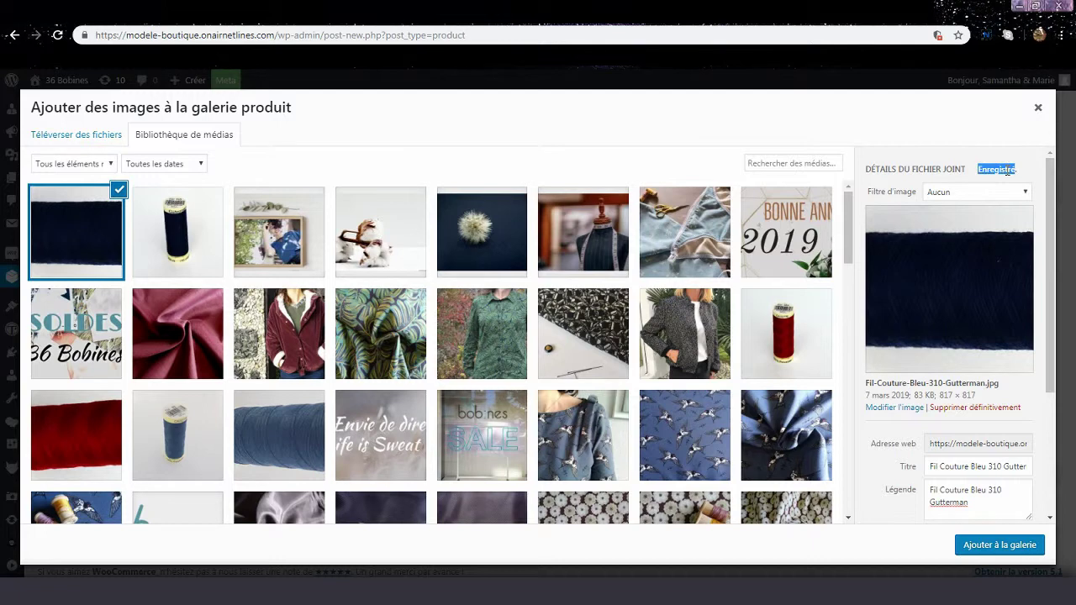
left_click(980, 546)
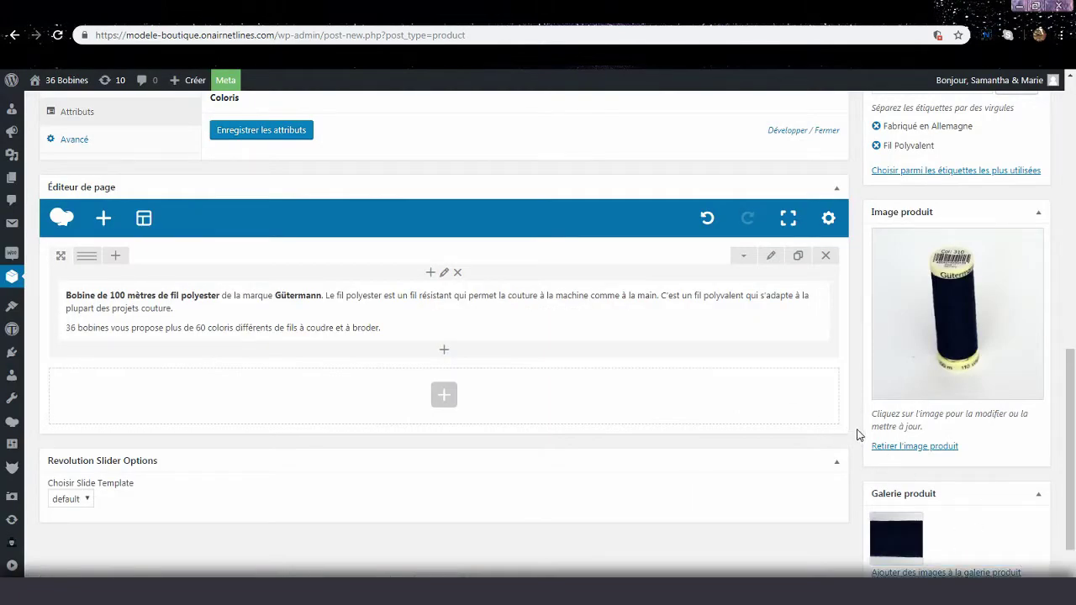
- Publish the product "Fil polyester 310 Gütermann"
scroll(862, 439, "down", 2)
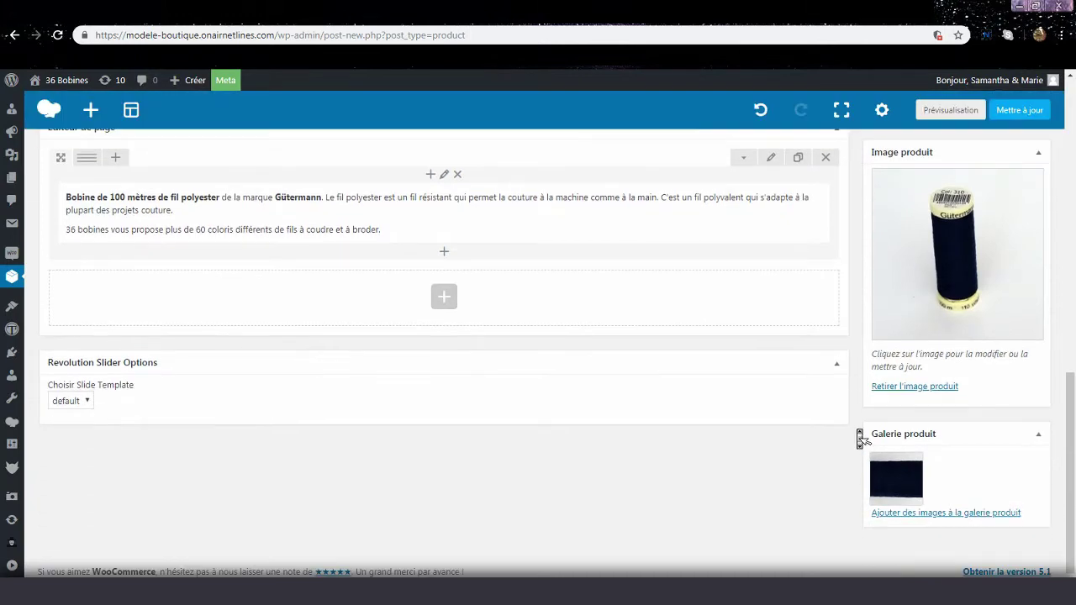
scroll(861, 439, "up", 4)
scroll(862, 439, "up", 10)
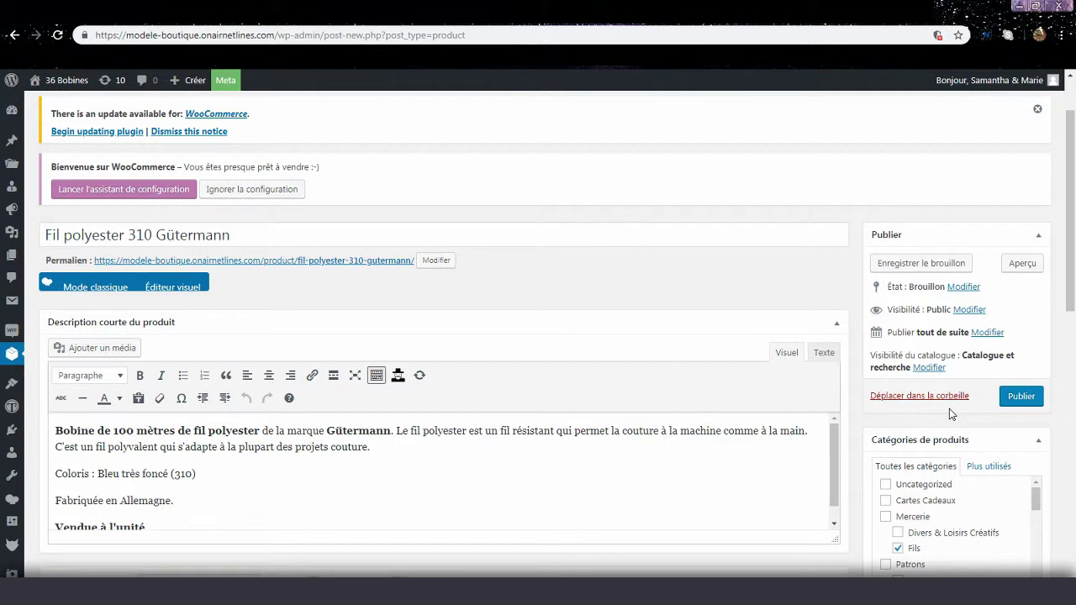
left_click(1020, 397)
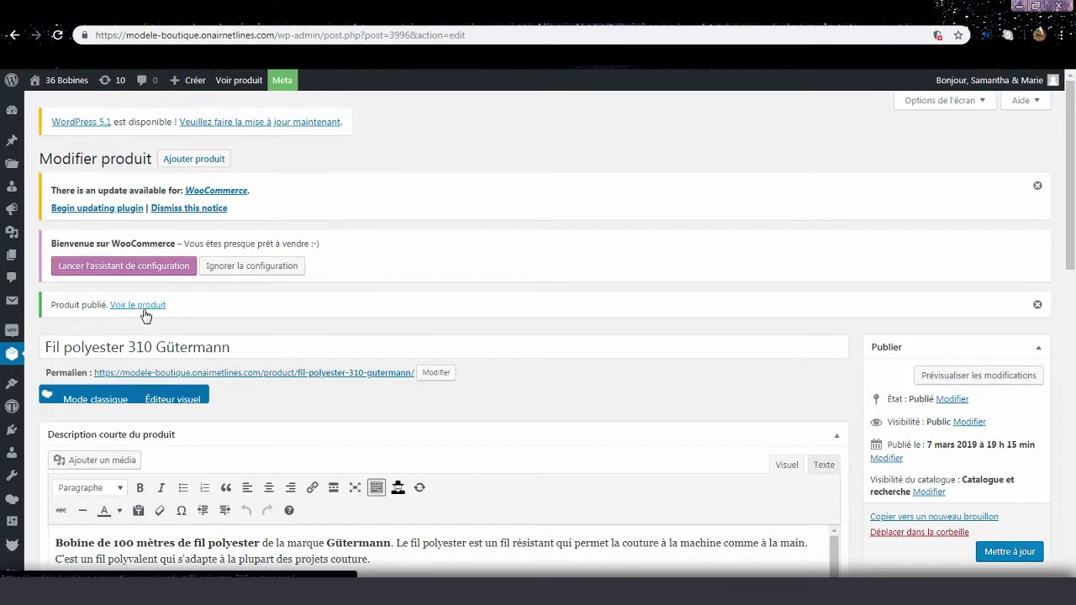
- Open the published product's shop page and check its image, title, price, description and stock
left_click(143, 309)
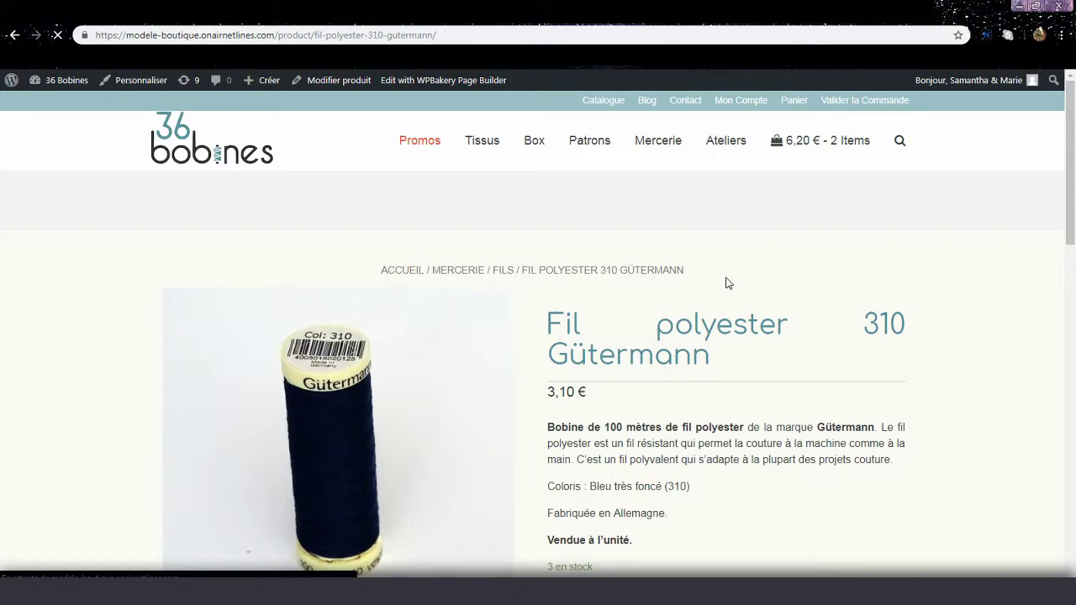
scroll(728, 283, "down", 4)
scroll(728, 283, "up", 3)
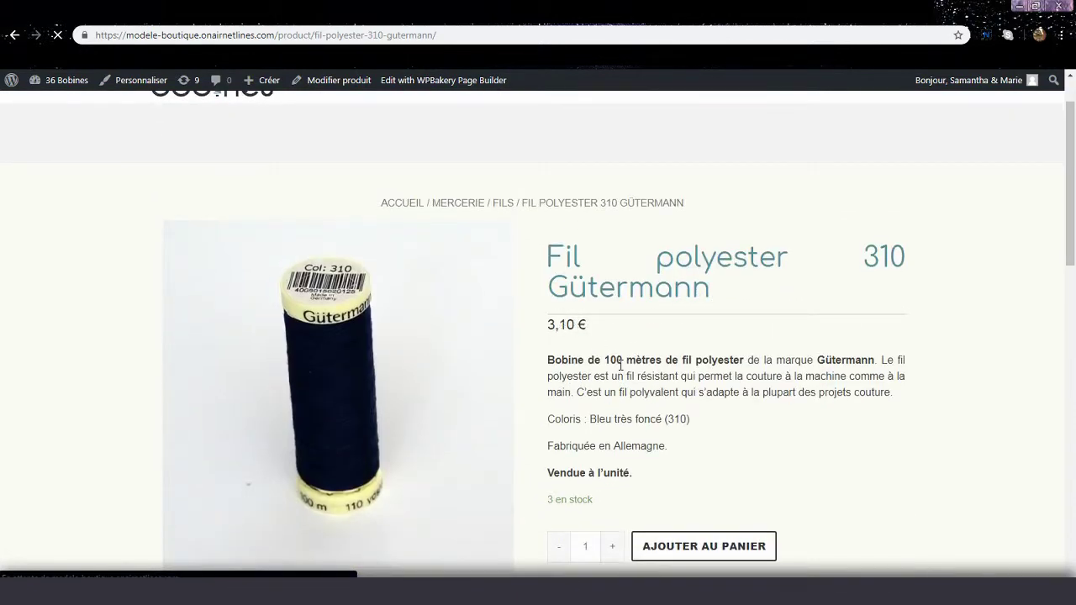
scroll(622, 374, "down", 2)
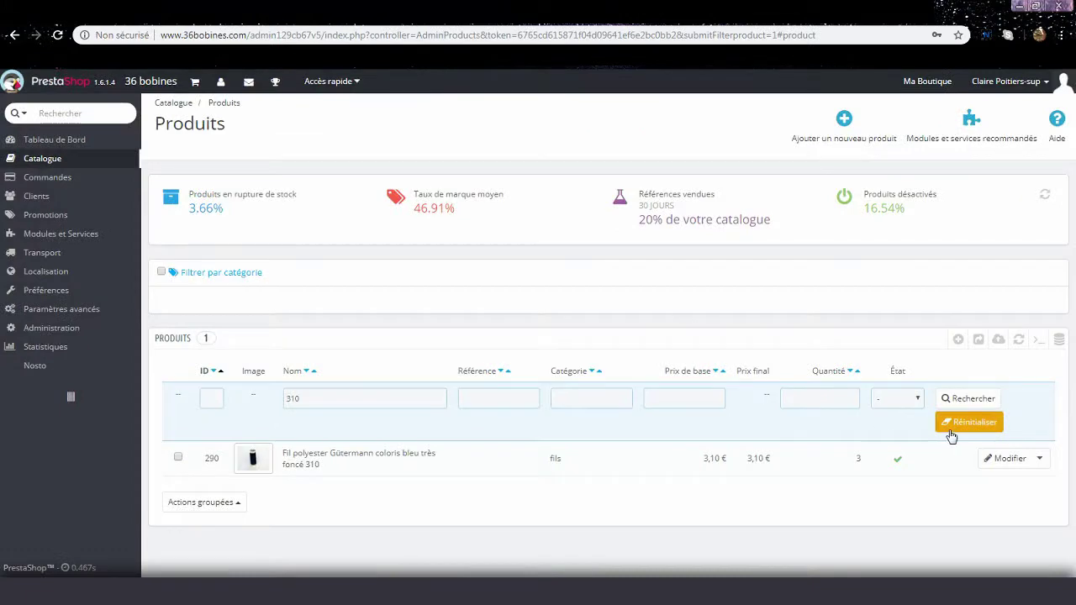
- In PrestaShop, reset the product list filter and open the product "Coton à grands carreaux bleus" for editing
left_click(950, 435)
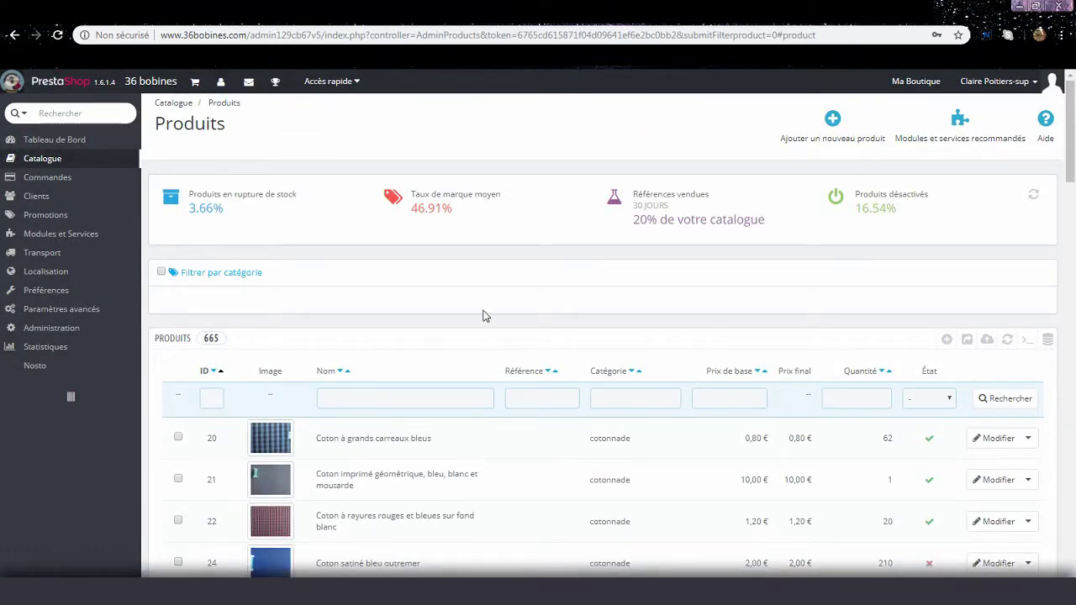
scroll(484, 319, "down", 1)
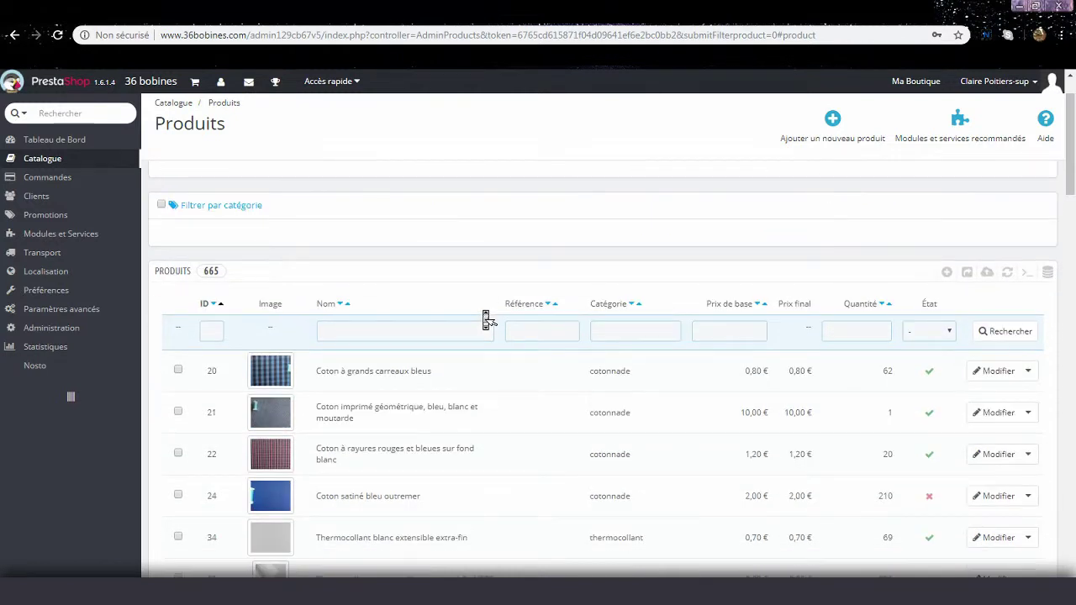
scroll(486, 319, "down", 1)
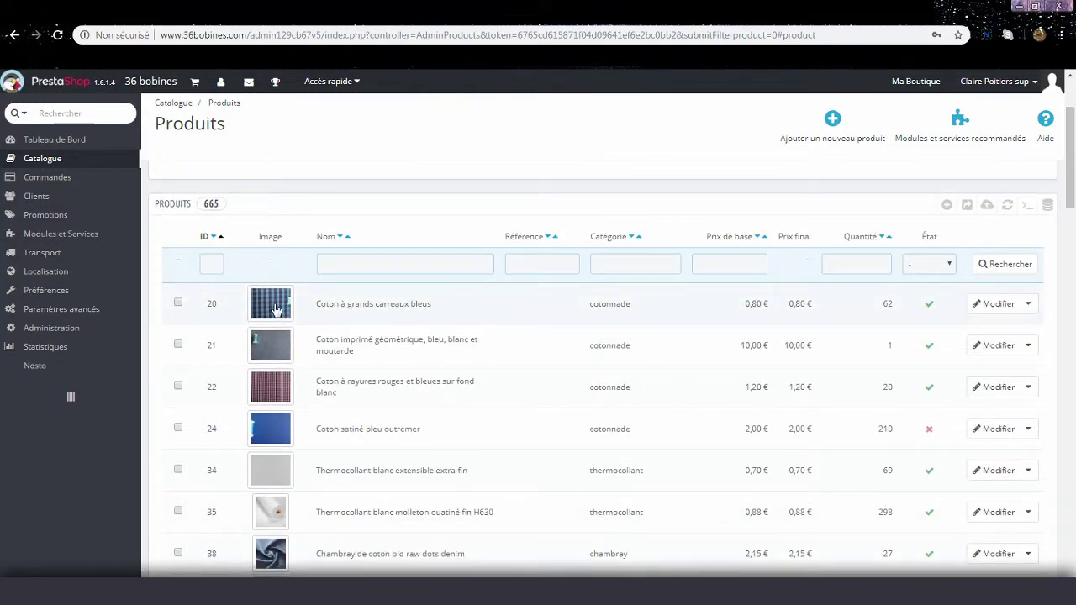
left_click(988, 302)
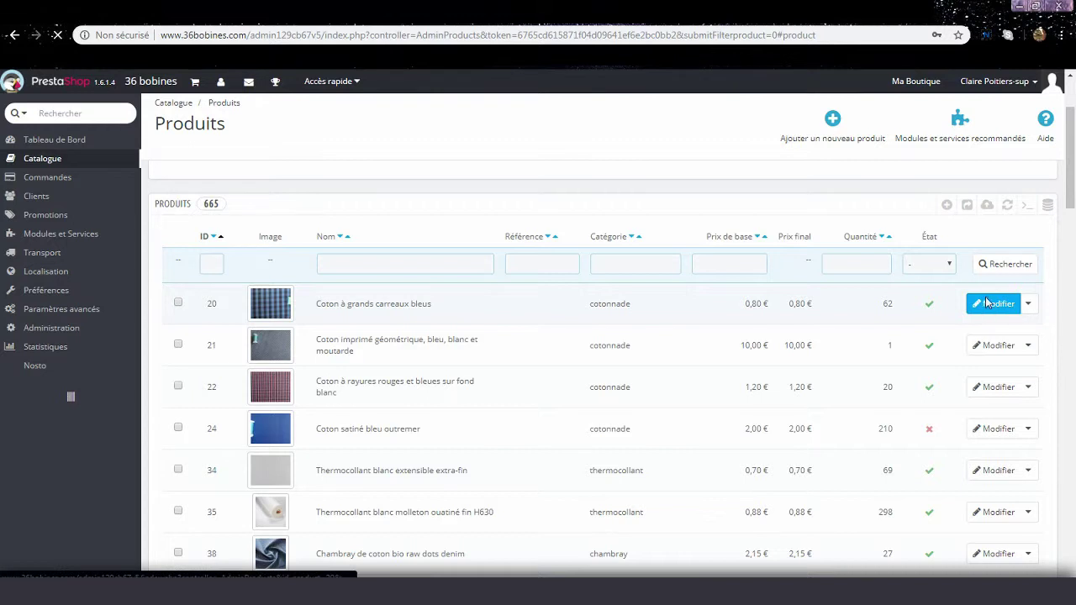
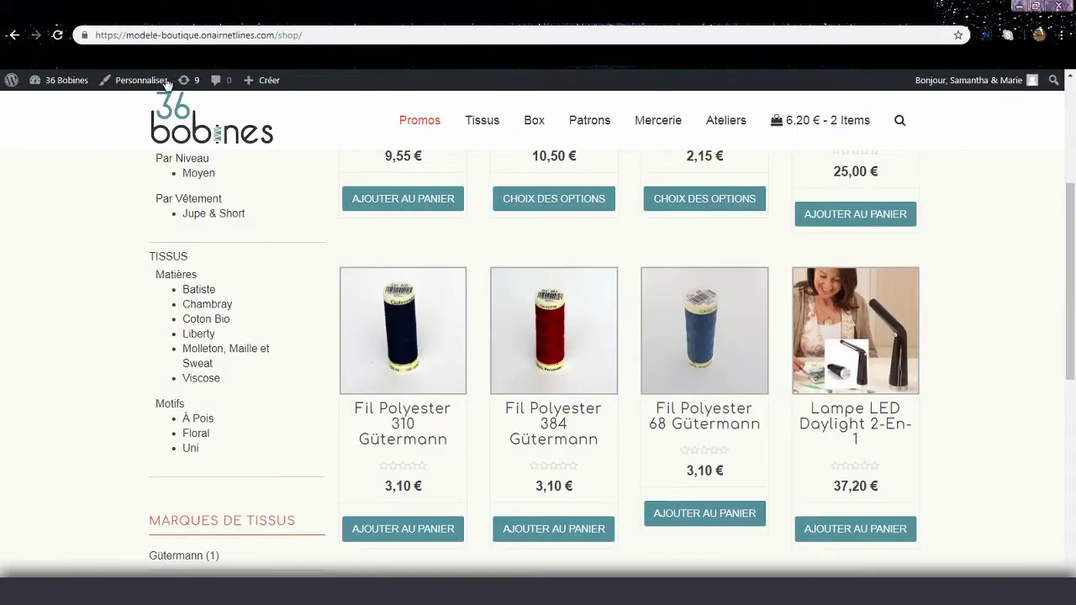
- Go from the shop page to the WordPress dashboard and start a new WooCommerce product
left_click(60, 84)
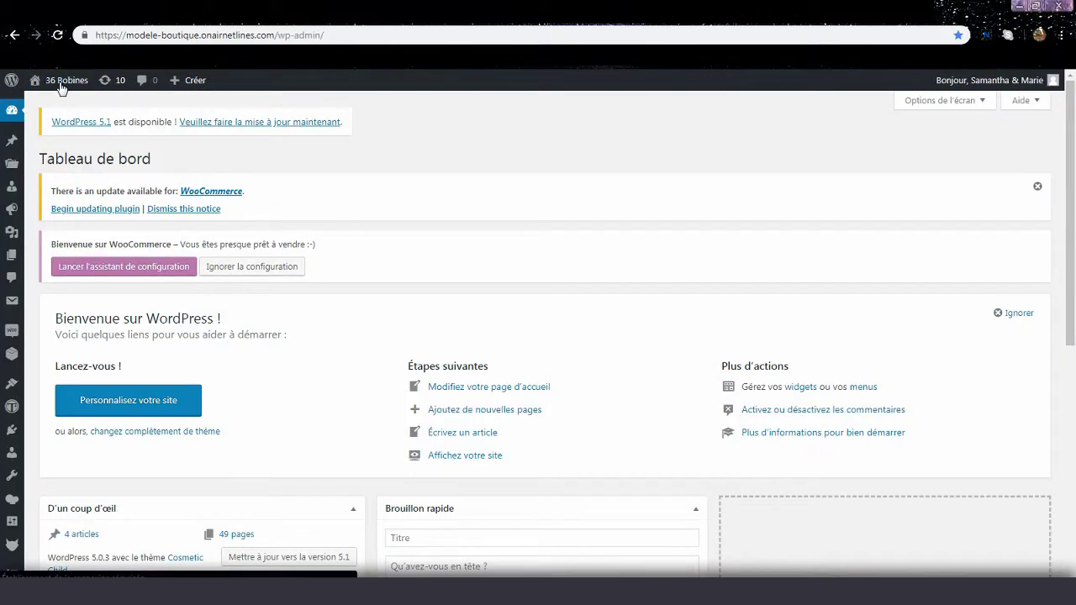
mouse_move(13, 357)
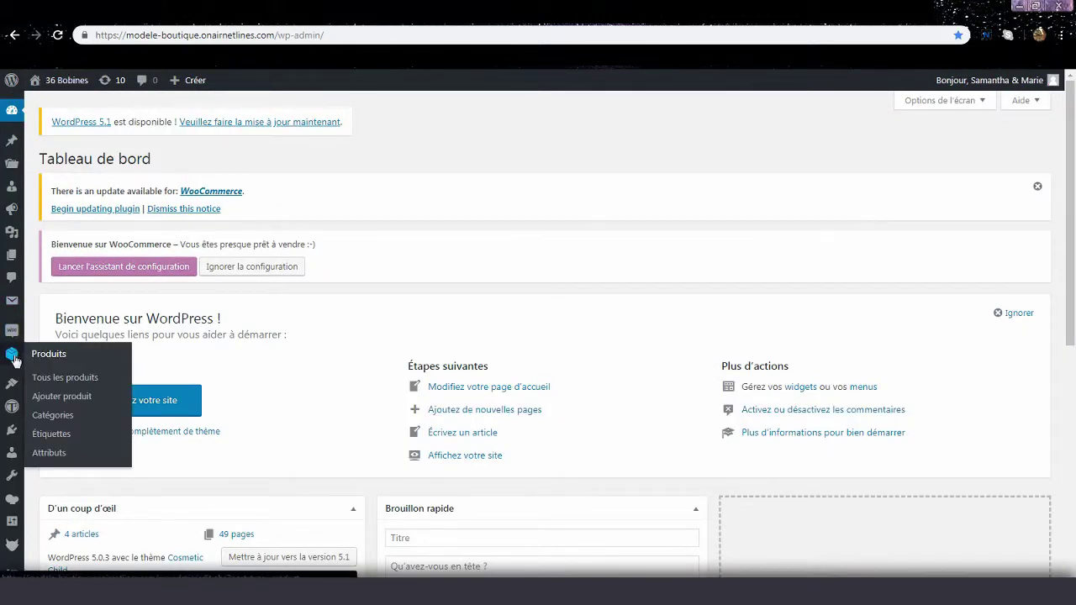
left_click(46, 401)
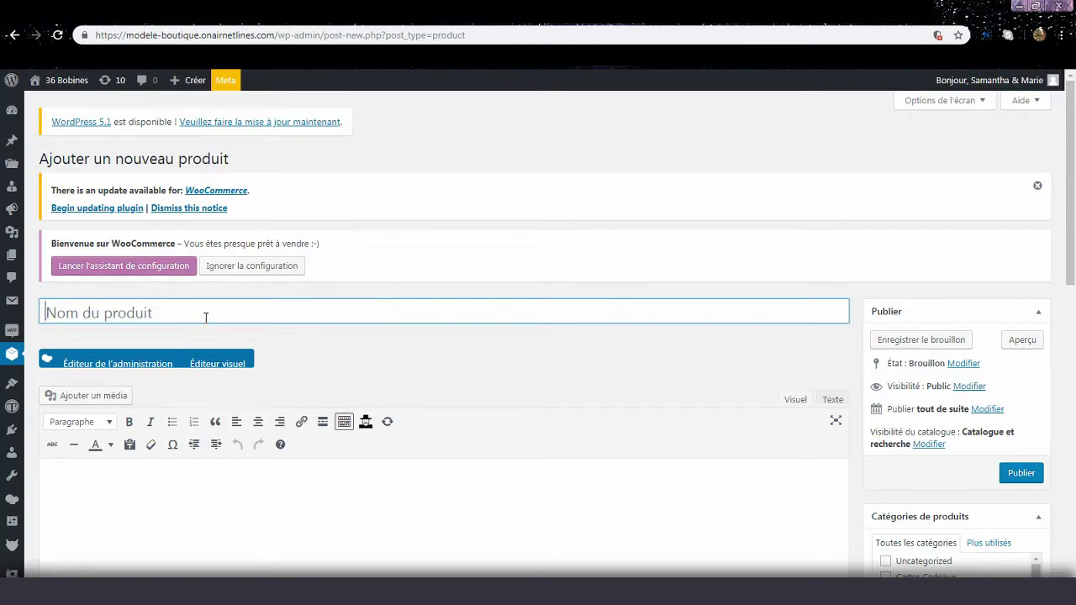
- Expand the collapsed WordPress admin menu and return to the name and description area of the new product form
scroll(205, 317, "down", 1)
scroll(210, 327, "down", 4)
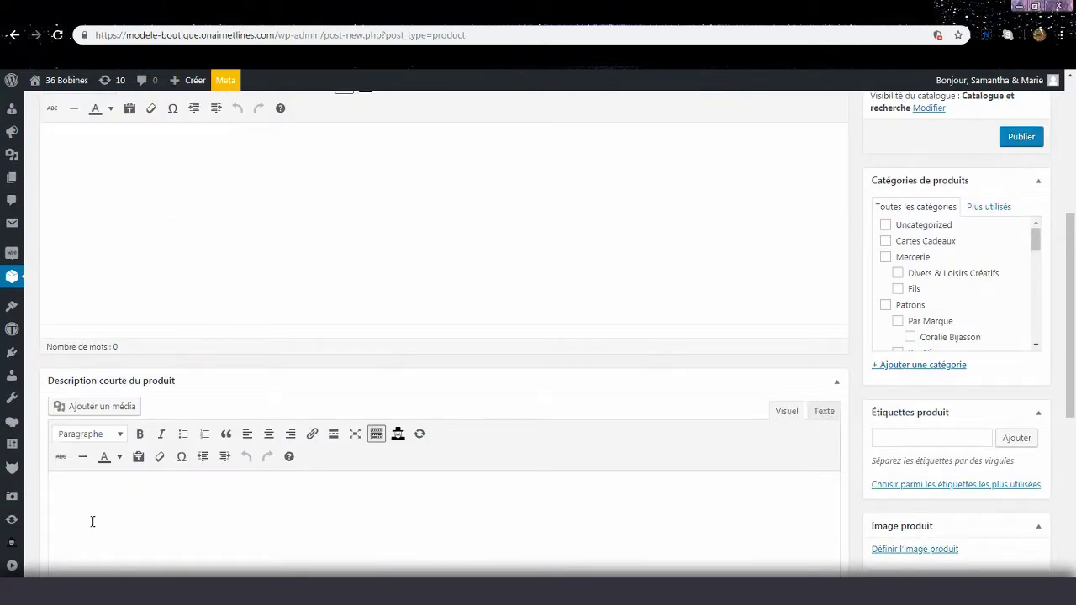
left_click(15, 570)
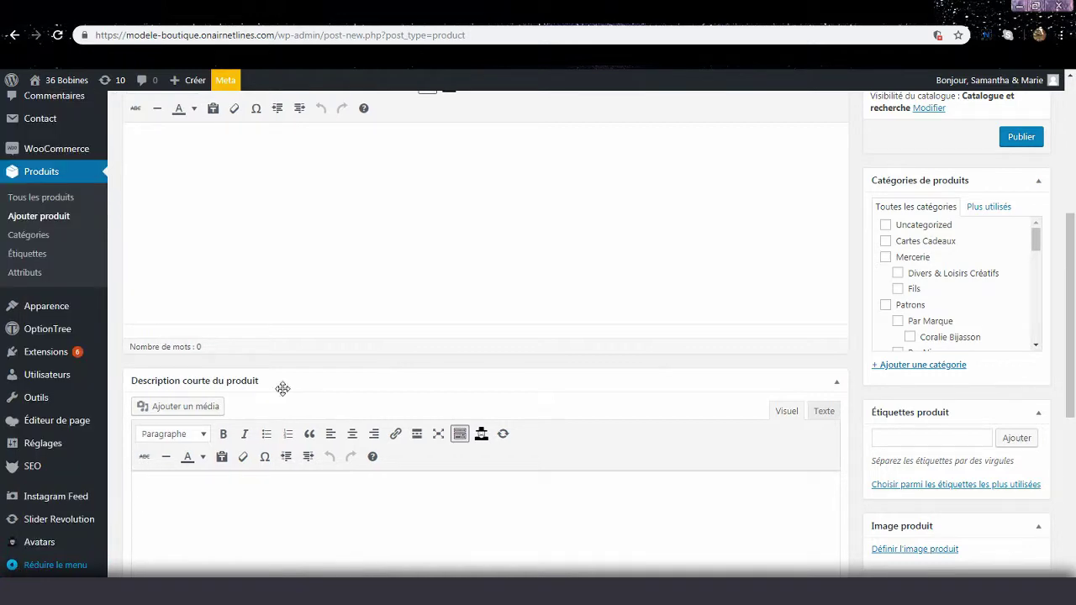
scroll(295, 334, "up", 5)
scroll(298, 337, "down", 2)
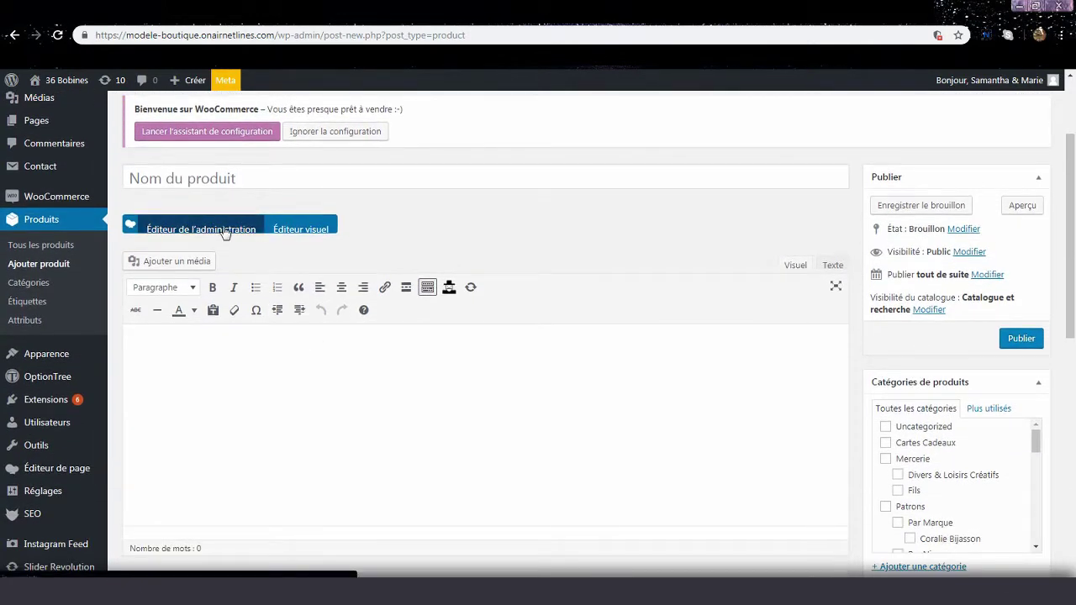
- Switch the new WooCommerce product to the administration editor and name it "Coton à grands carreaux bleus", copied from the PrestaShop product
left_click(201, 229)
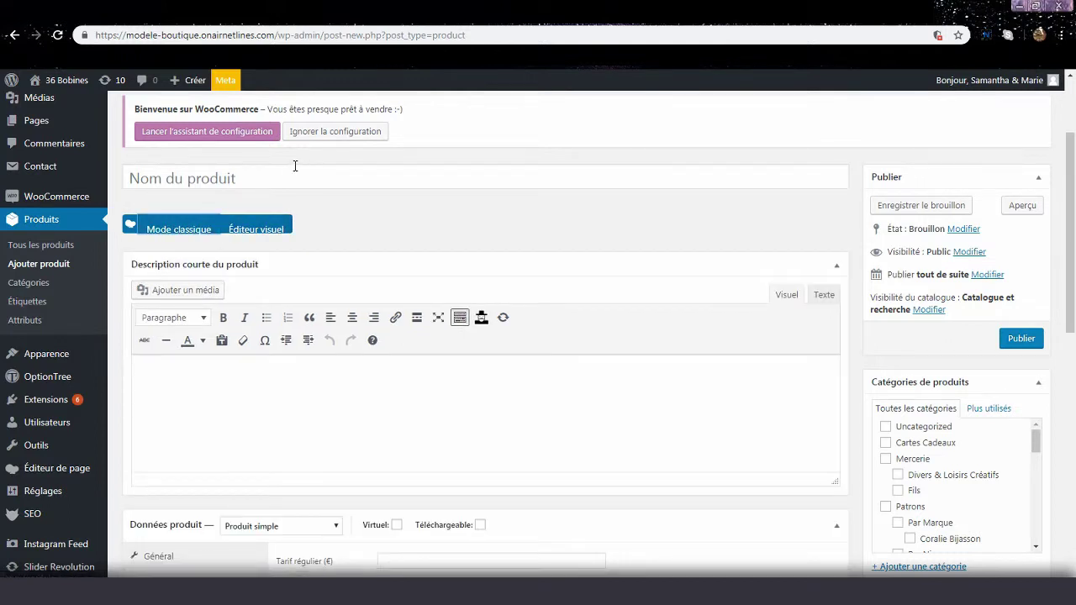
left_click(295, 165)
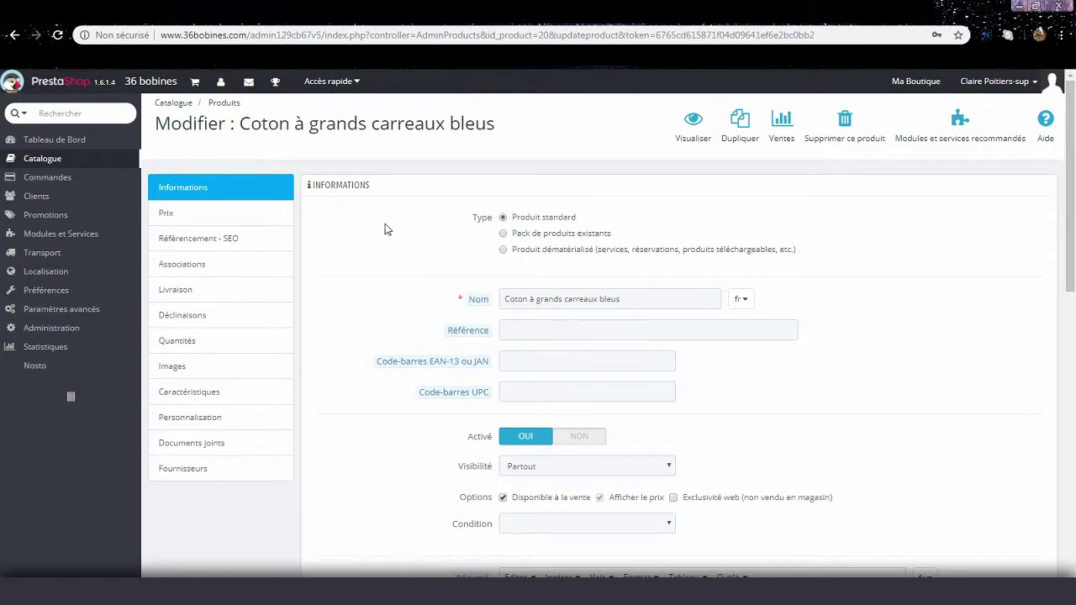
triple_click(518, 290)
key("ctrl+c")
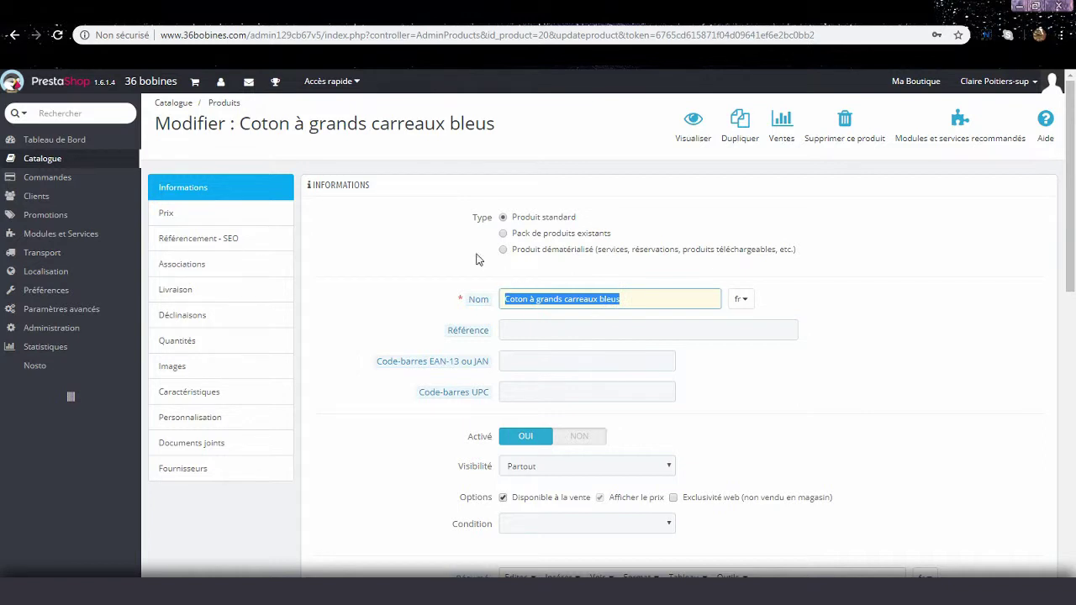
left_click(504, 17)
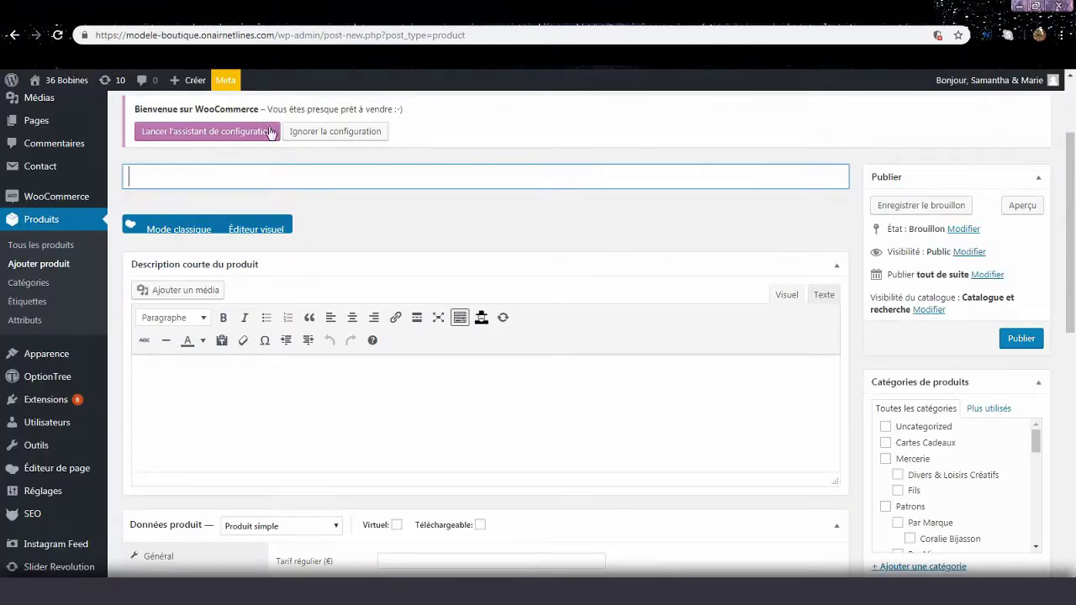
key("ctrl+v")
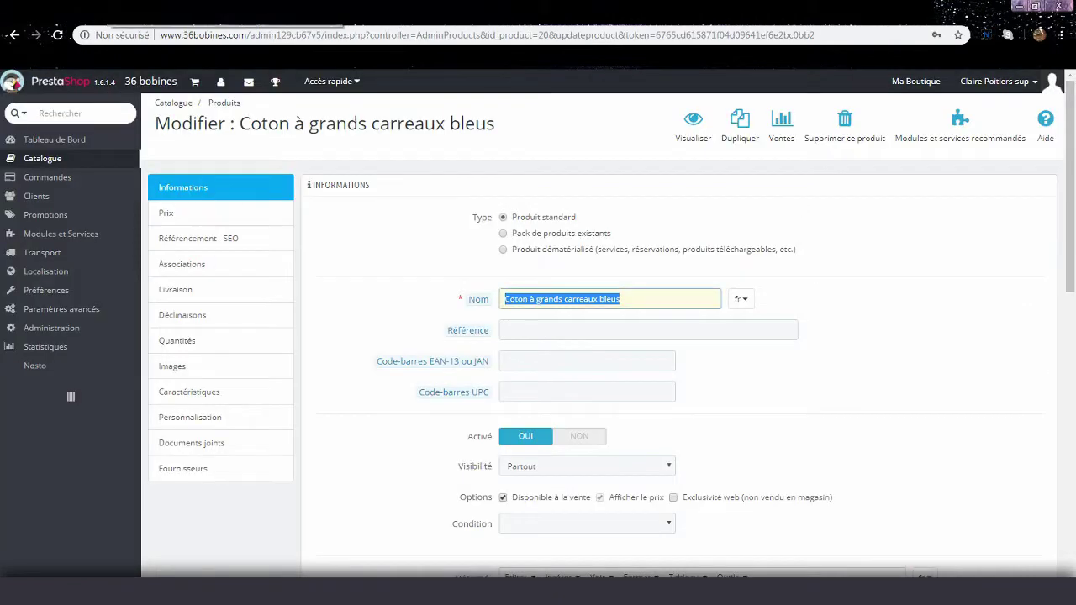
- Copy the whole Résumé text of the product in PrestaShop, from "Ce coton très légèrement satiné" to "Provenance européenne."
scroll(412, 290, "down", 2)
scroll(410, 291, "down", 5)
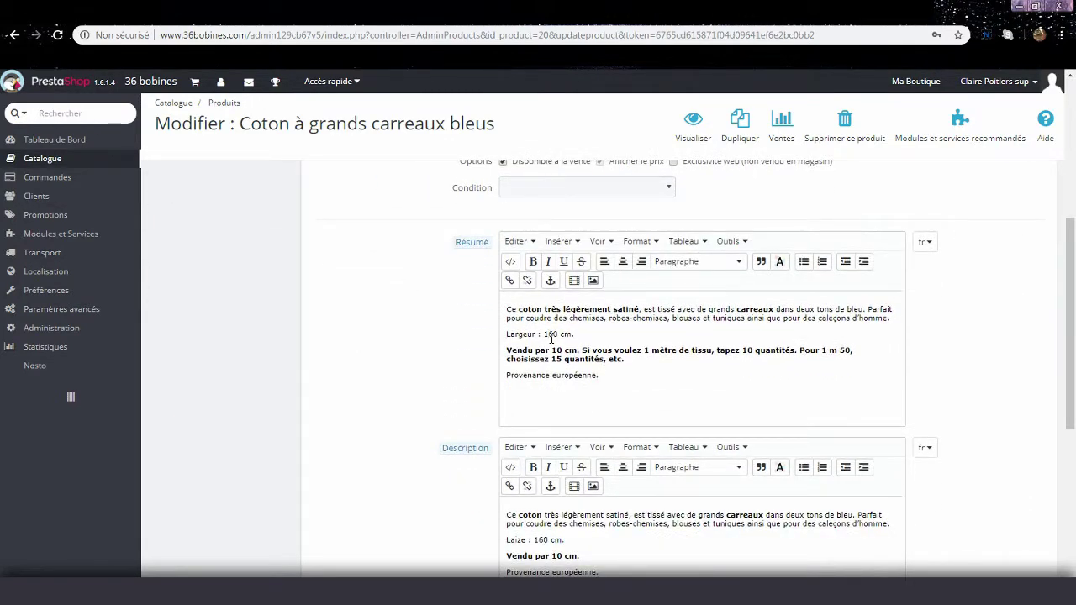
right_click(552, 337)
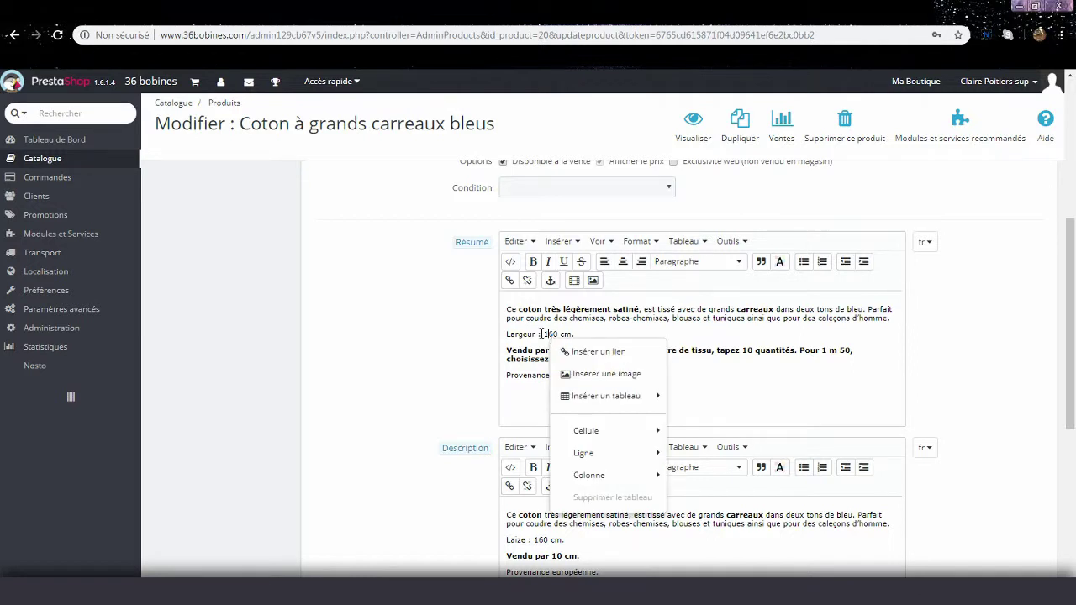
left_click(538, 333)
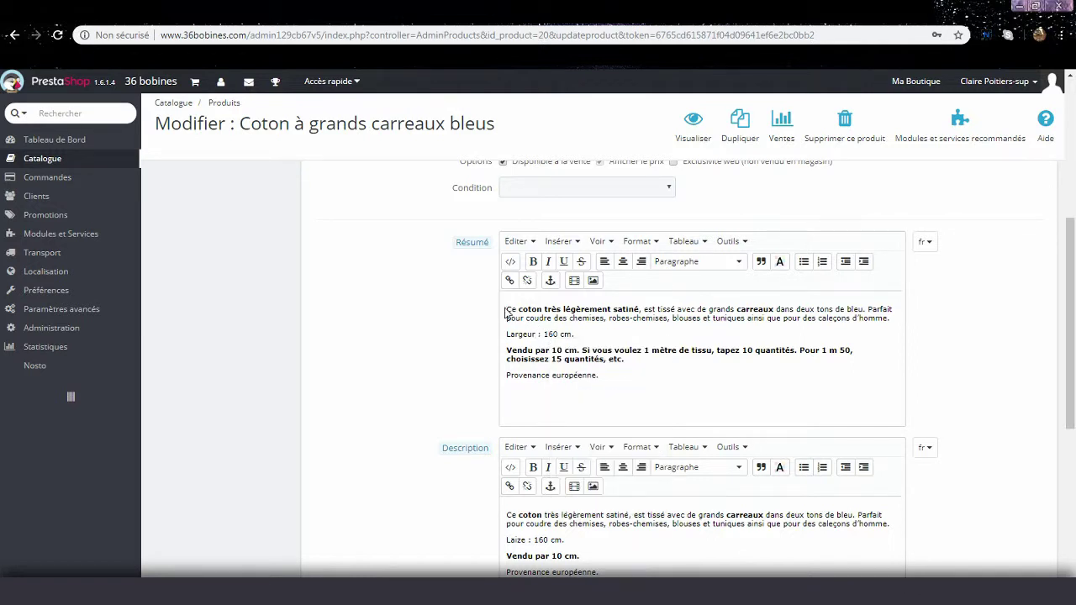
left_click_drag(506, 309, 642, 378)
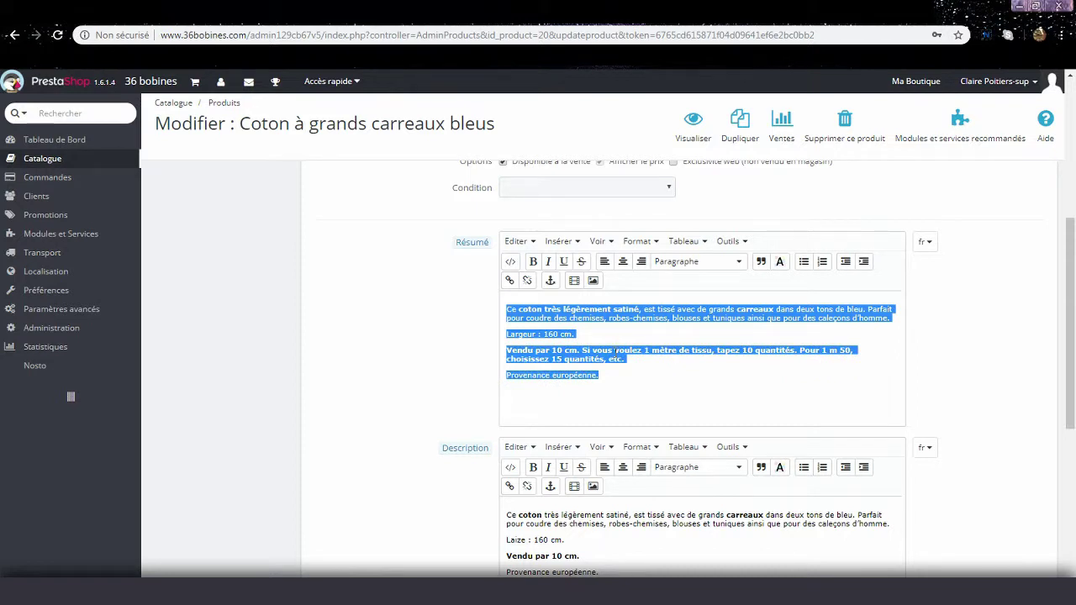
right_click(616, 350)
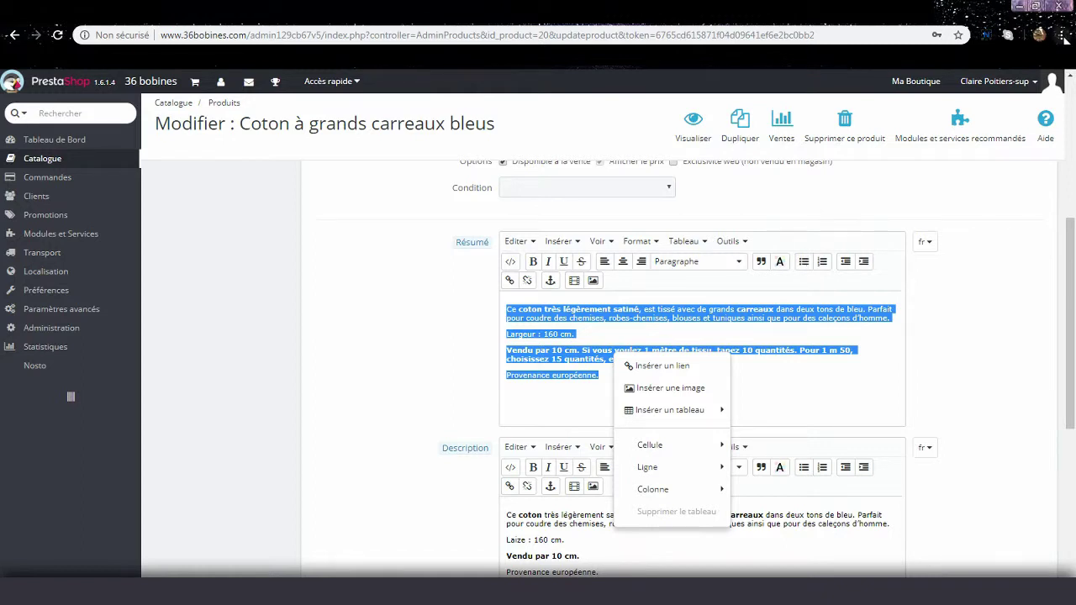
left_click(795, 350)
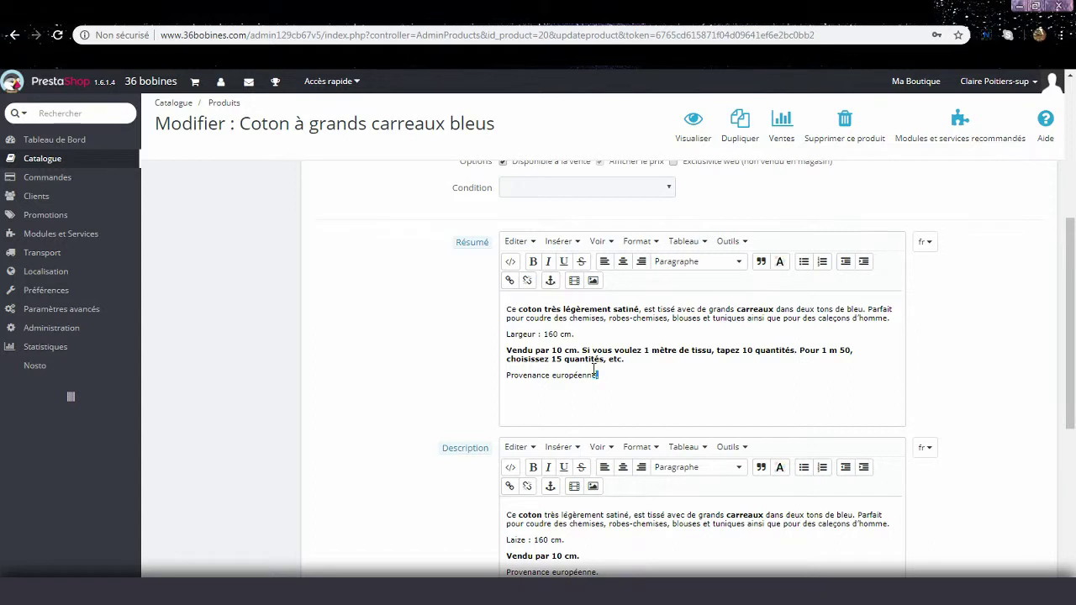
left_click_drag(598, 375, 504, 300)
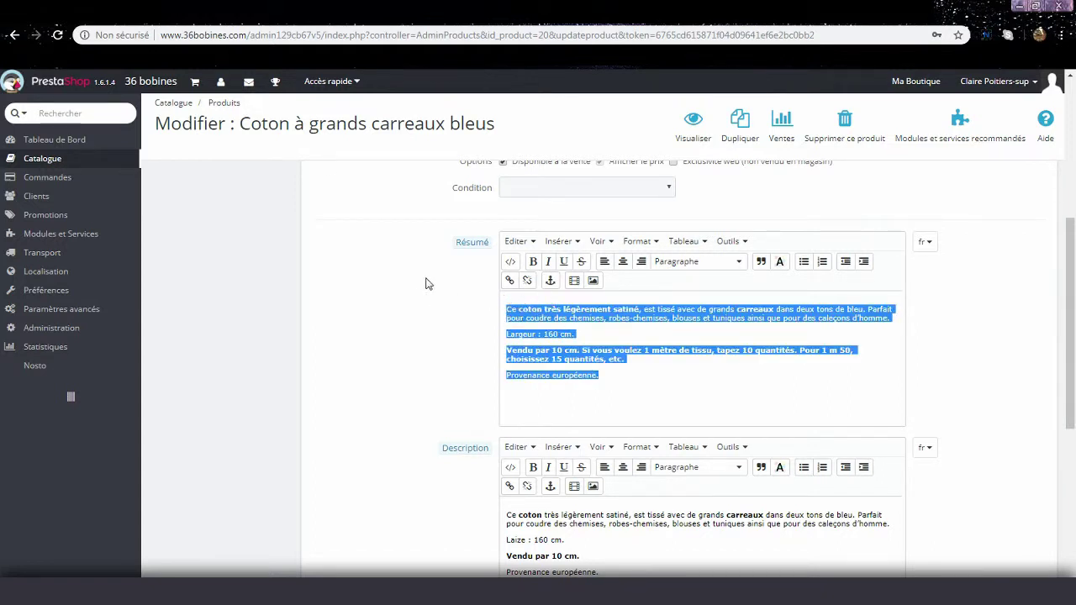
- Paste the copied summary into the short product description of the new WooCommerce product
key("ctrl+Tab")
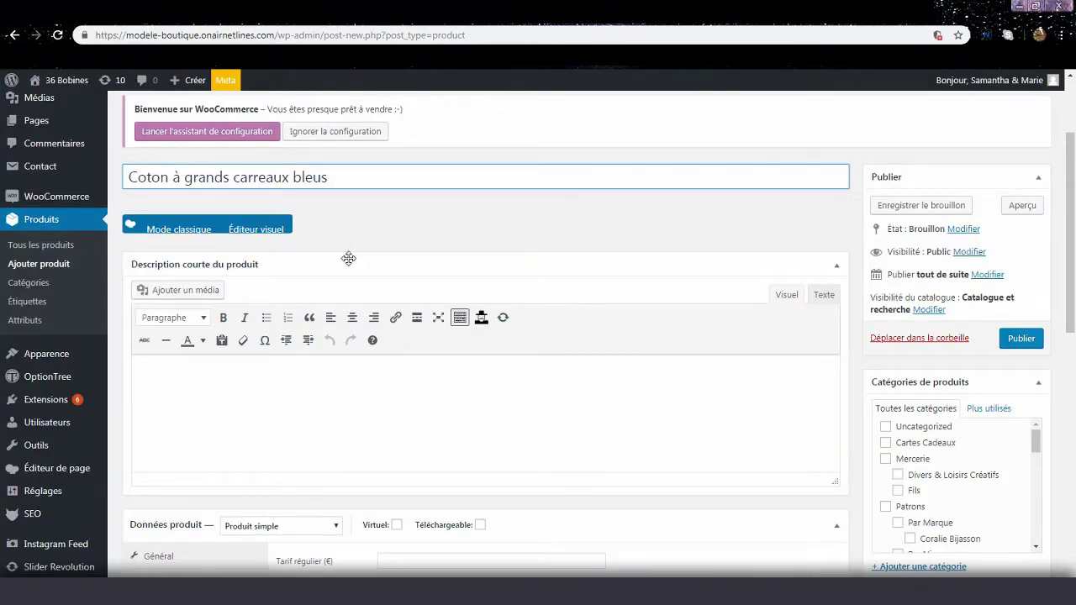
left_click(495, 380)
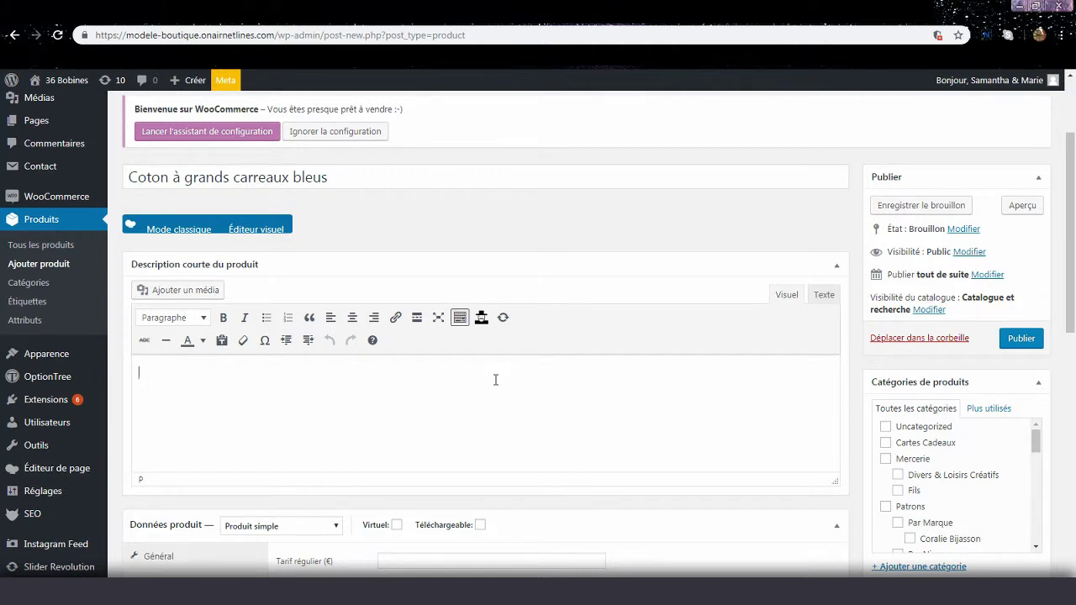
key("ctrl+v")
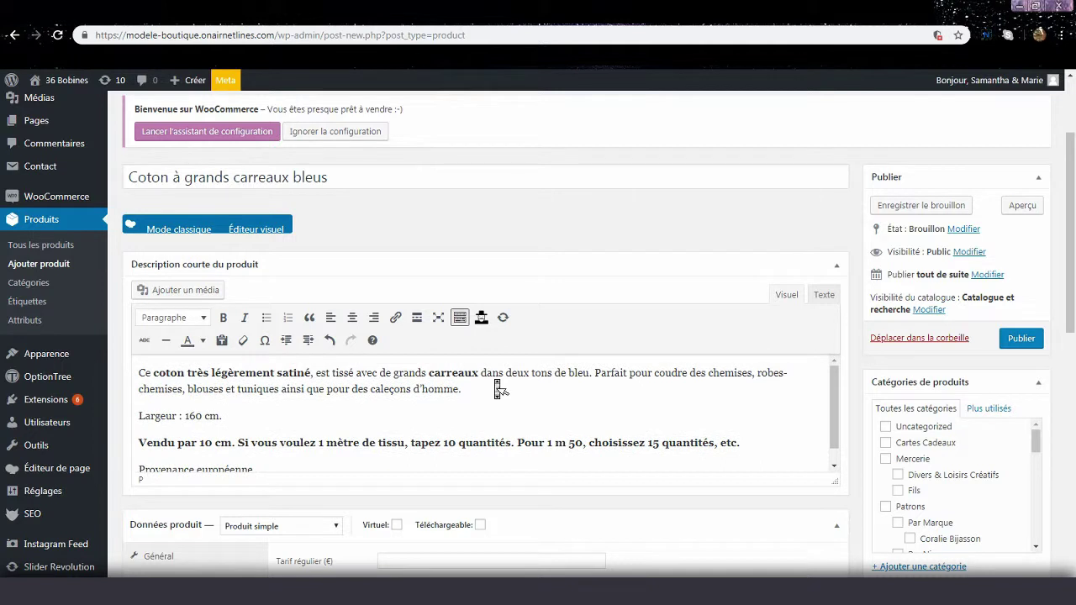
left_click(294, 373)
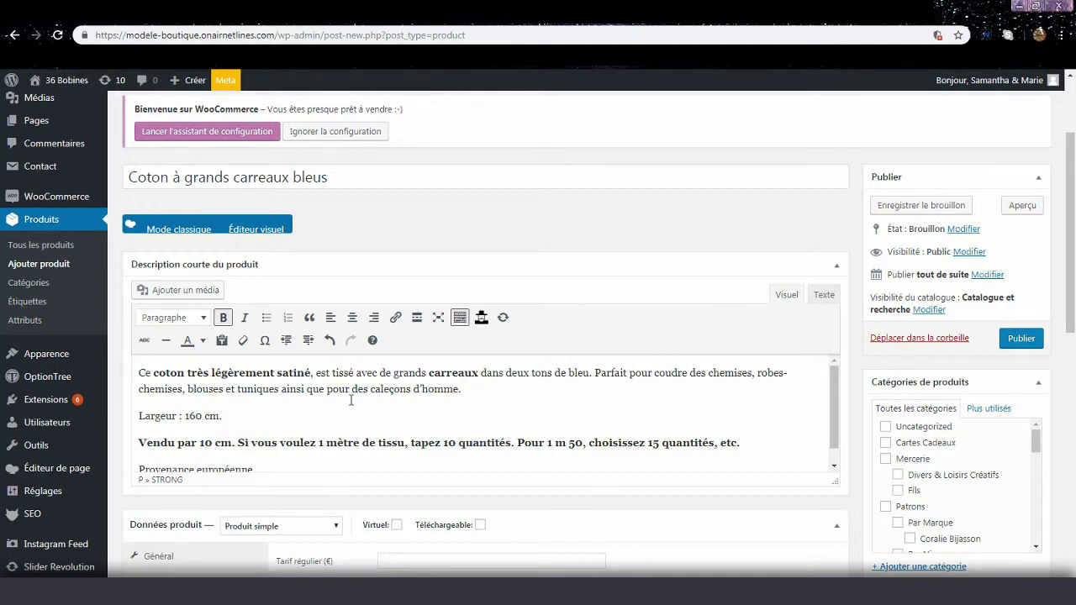
key("Down")
key("Down")
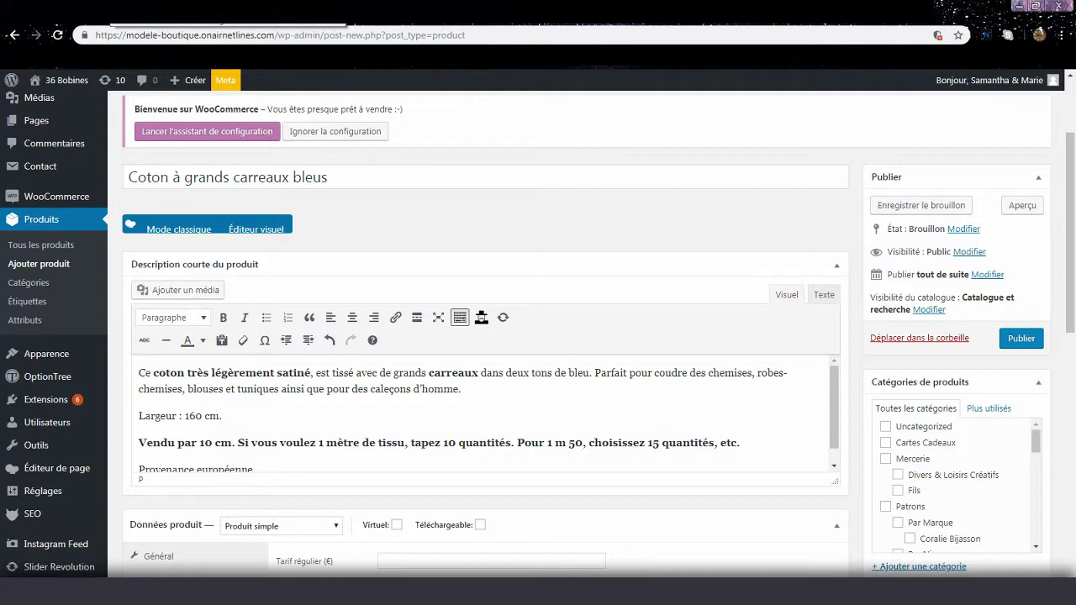
- Return to the PrestaShop product and copy its full Description text, through the line about receiving samples
key("ctrl+Tab")
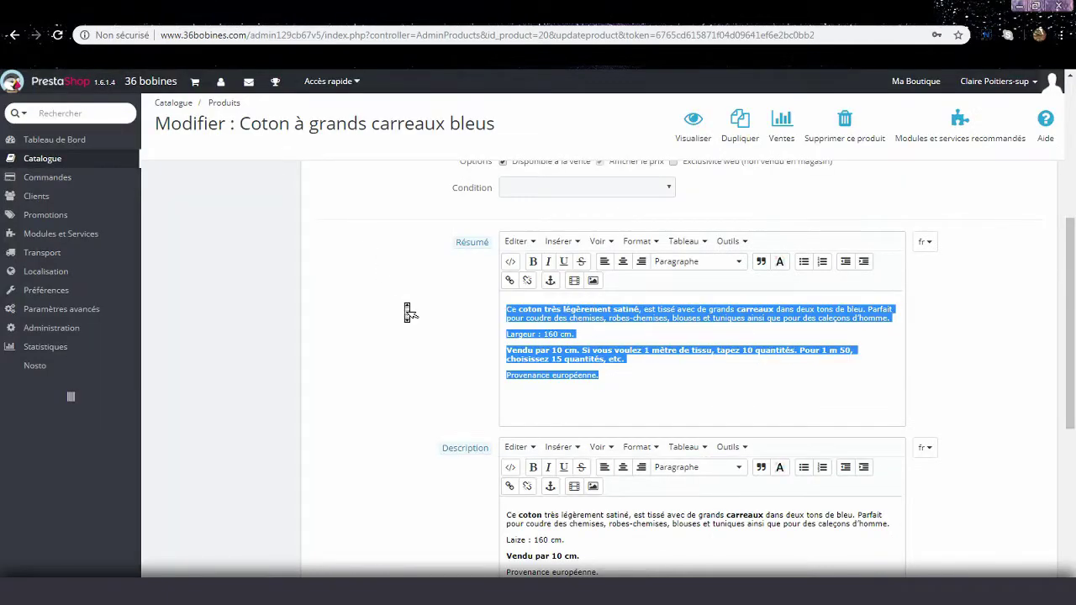
scroll(408, 312, "down", 3)
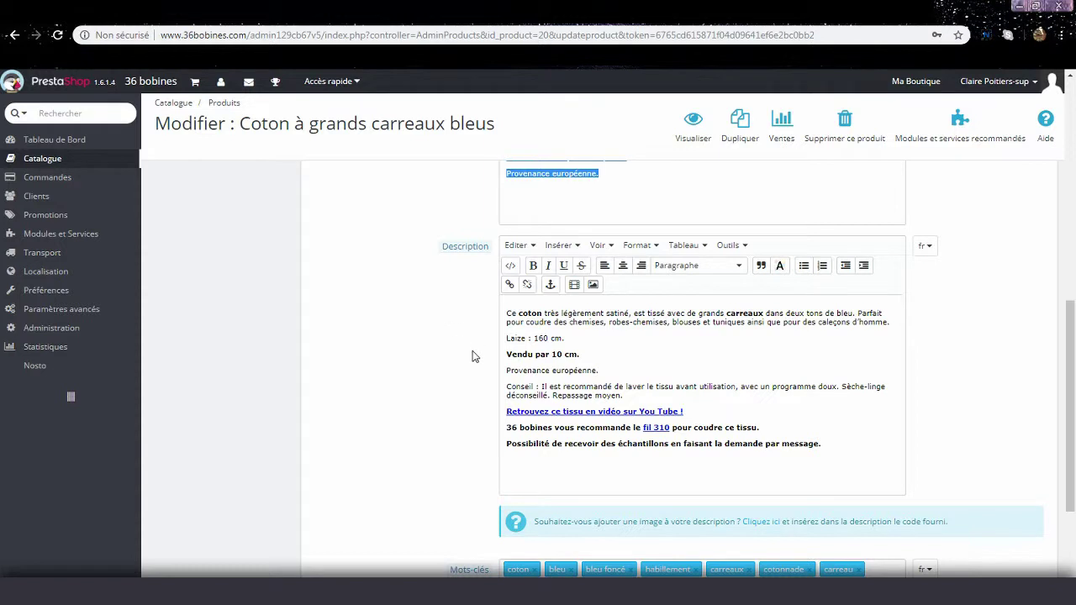
left_click(506, 313)
left_click_drag(507, 313, 876, 459)
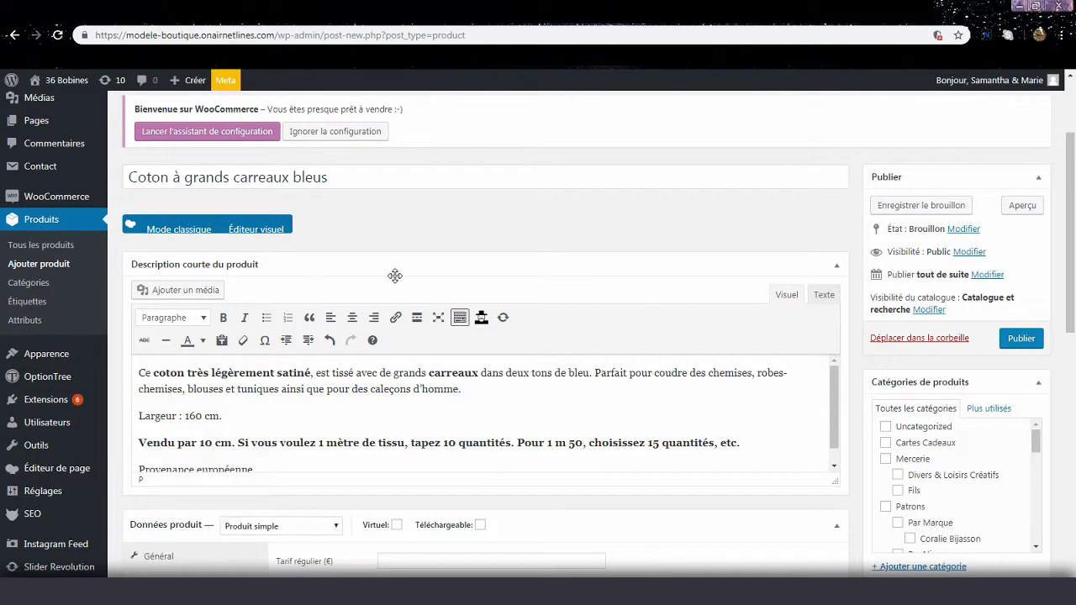
- Add a saved fabric product template to the empty page editor of the WooCommerce product
scroll(395, 275, "down", 6)
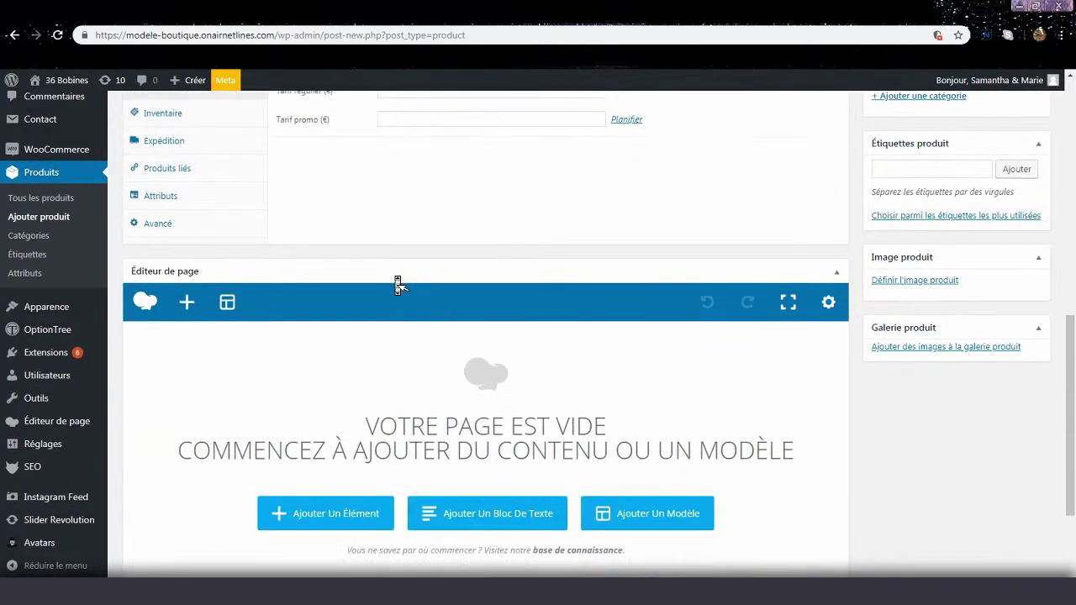
scroll(398, 286, "down", 2)
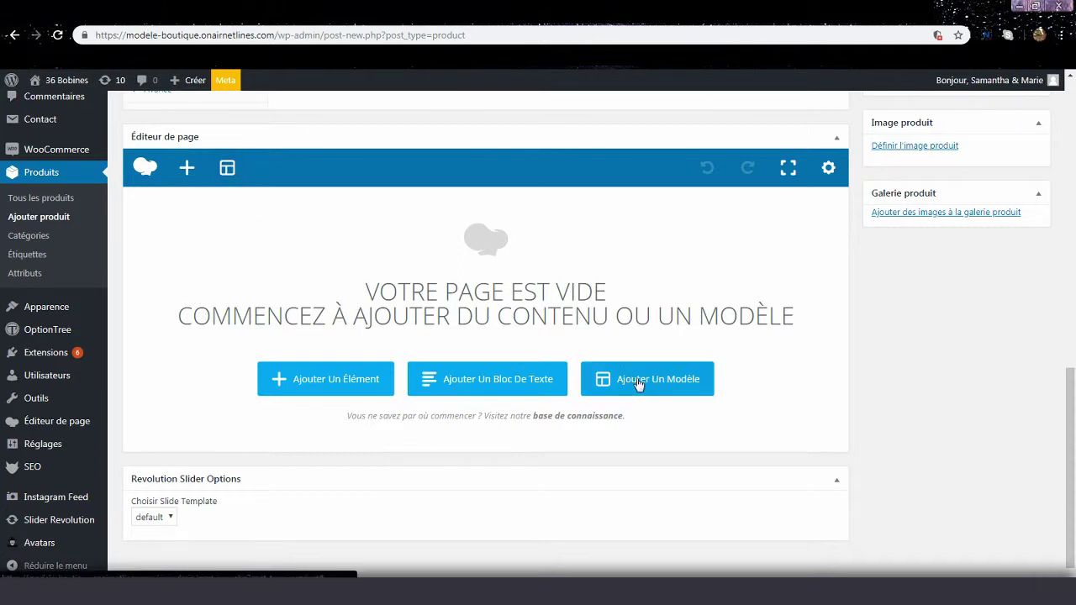
left_click(606, 428)
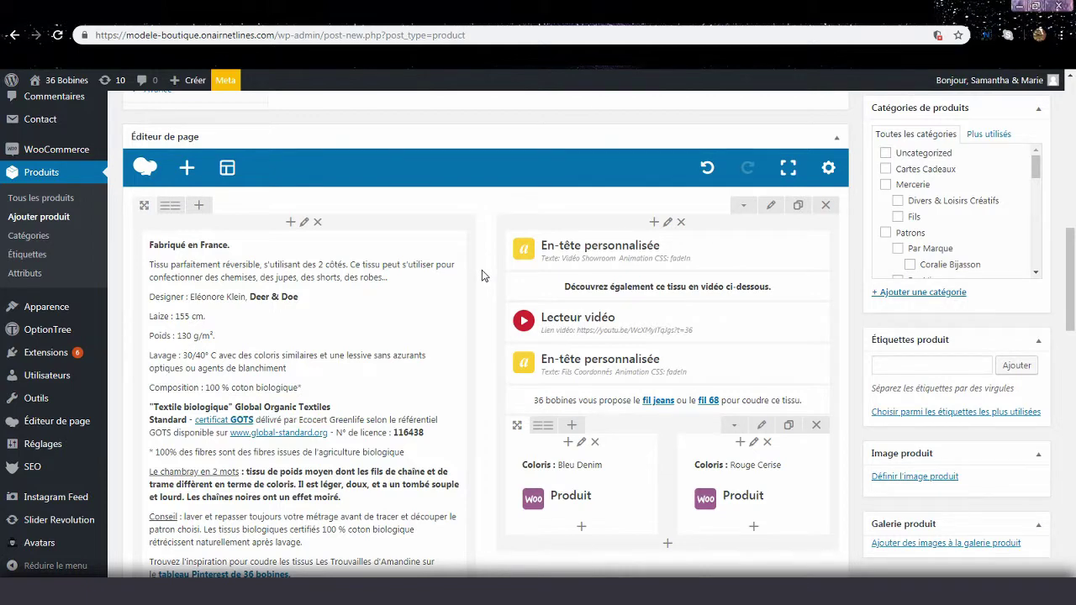
- Replace the entire content of the template's "Fabriqué en France" text block with the description copied from PrestaShop
scroll(485, 279, "down", 1)
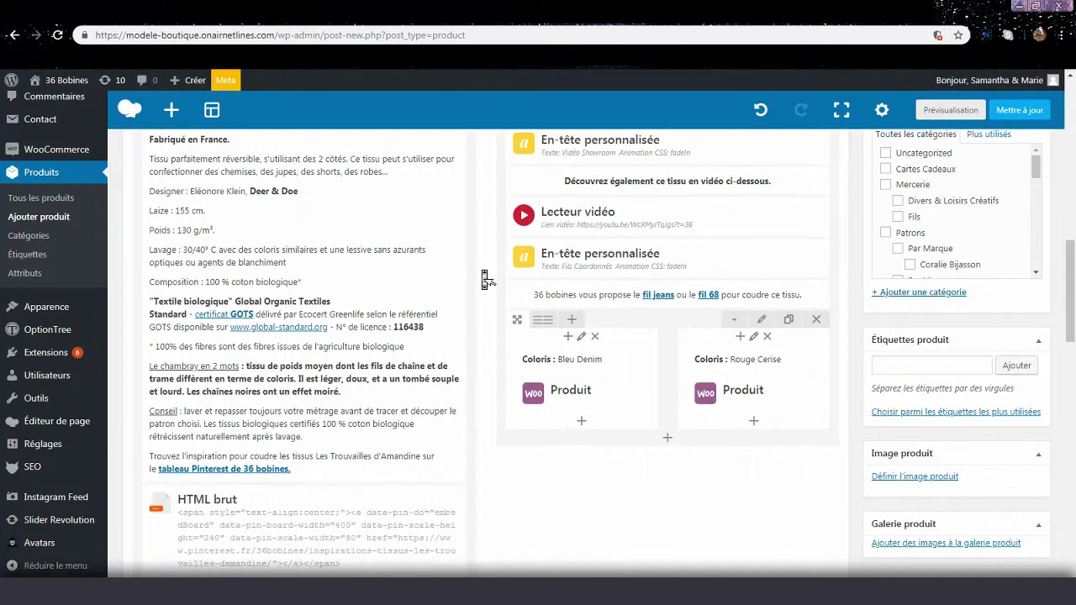
scroll(485, 279, "up", 1)
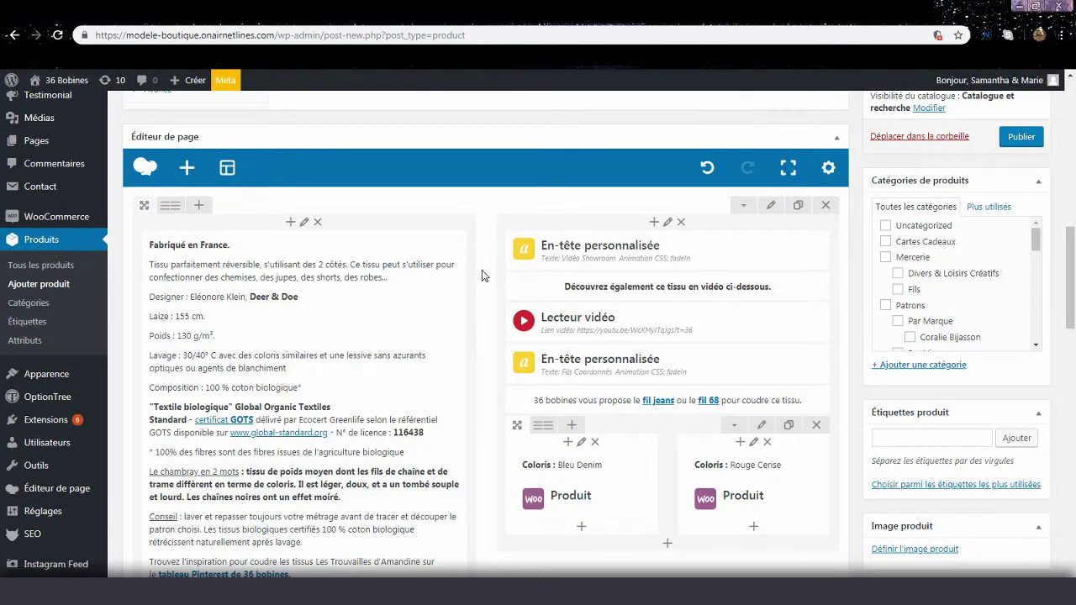
mouse_move(229, 291)
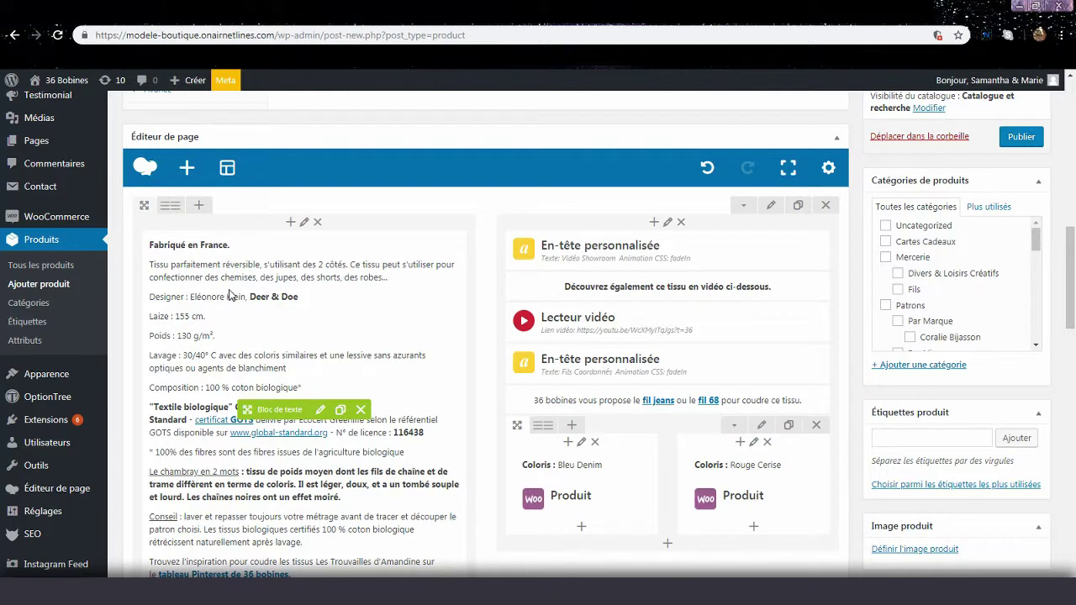
left_click(320, 409)
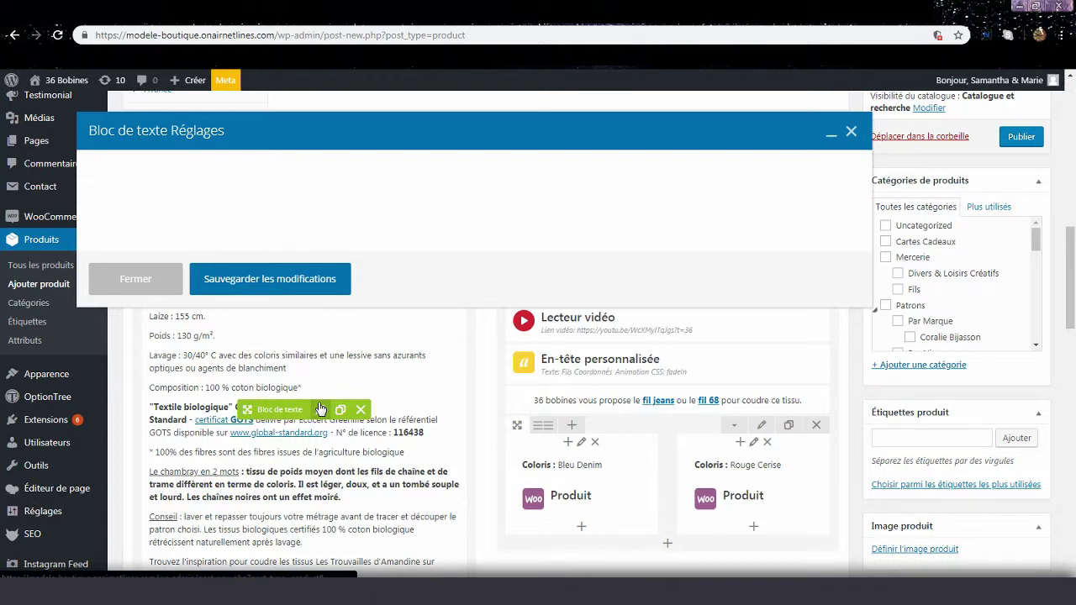
left_click(275, 358)
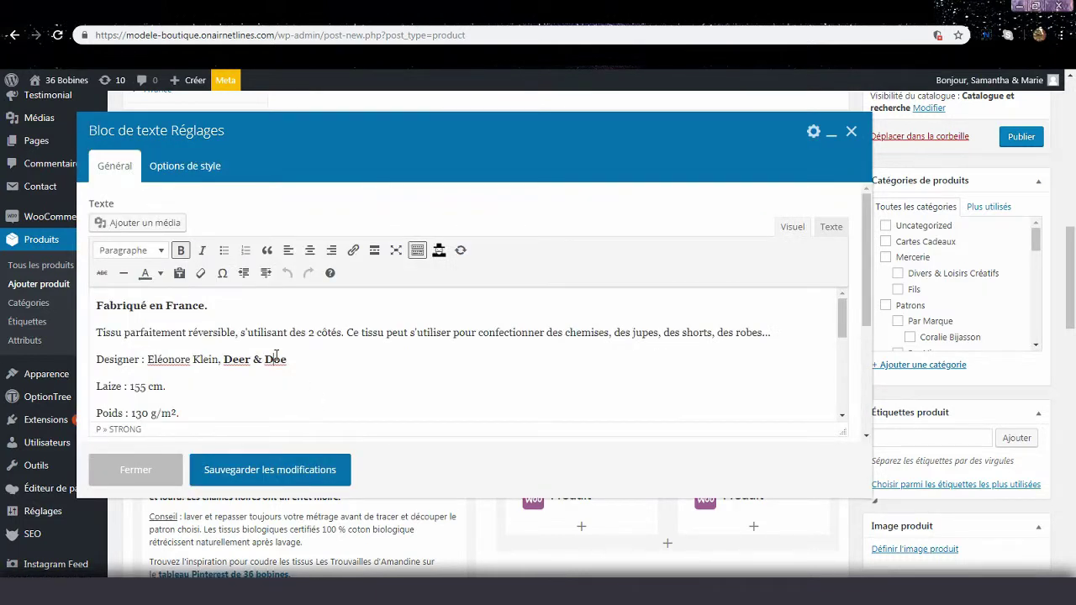
key("ctrl+a")
key("Right")
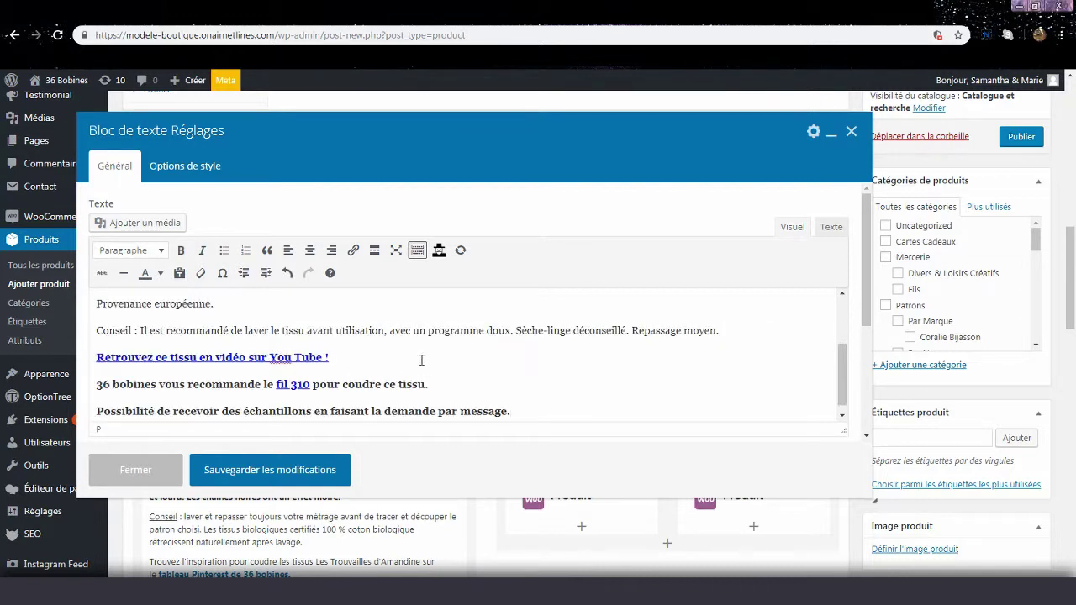
- Copy the address behind the "Retrouvez ce tissu en vidéo sur You Tube !" link and save the text block
left_click(227, 360)
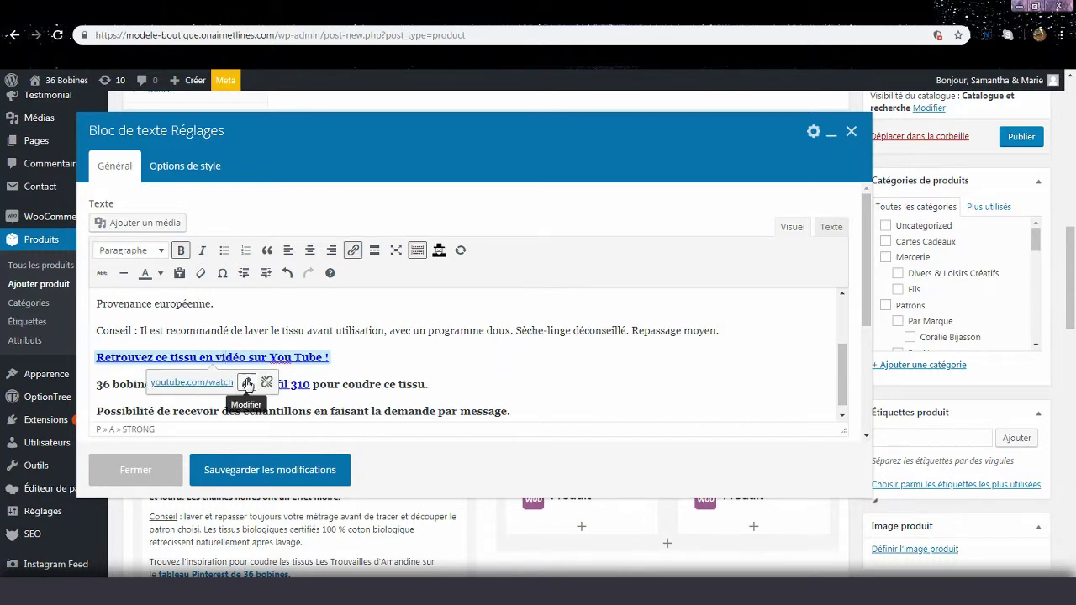
left_click(246, 383)
key("ctrl+a")
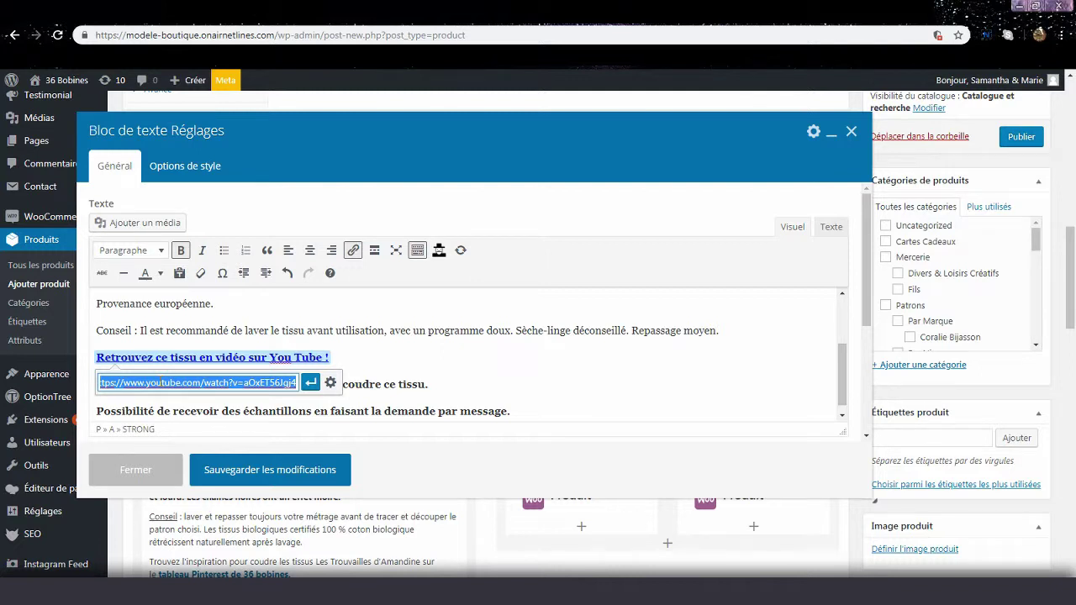
right_click(159, 383)
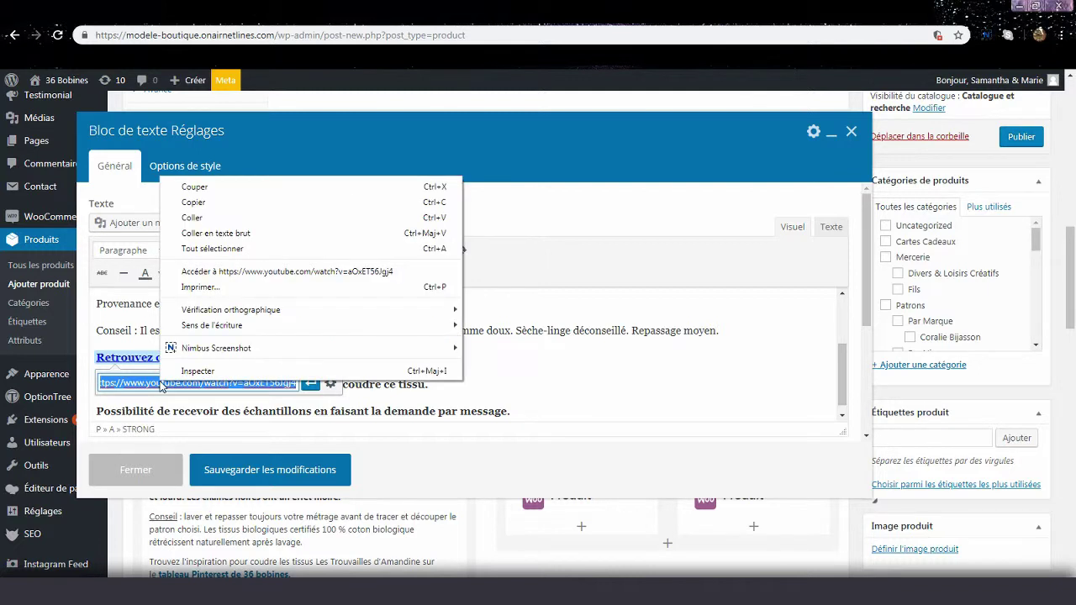
left_click(200, 204)
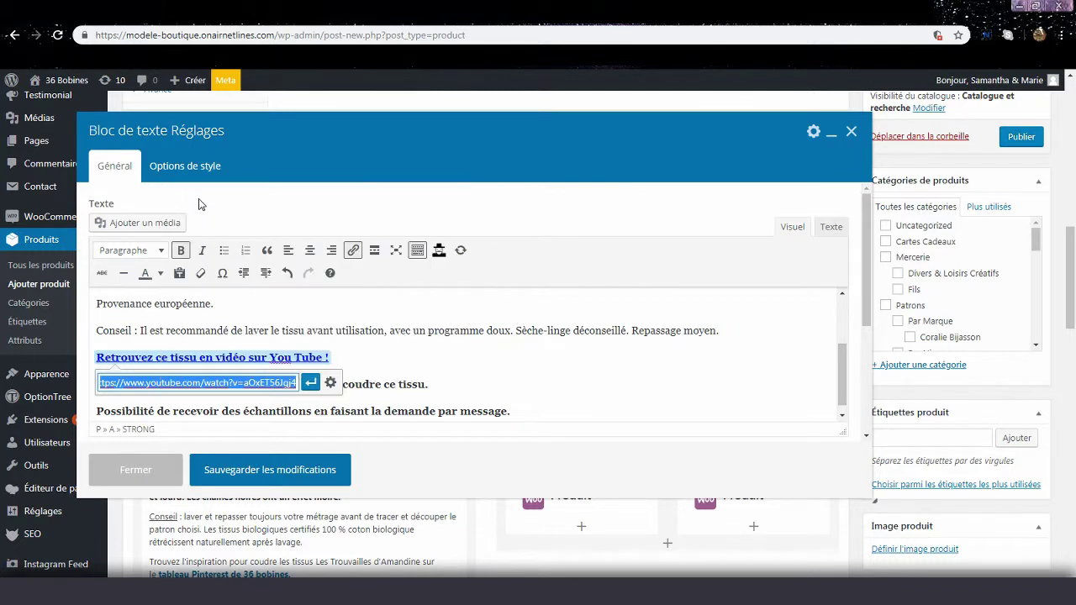
left_click(363, 359)
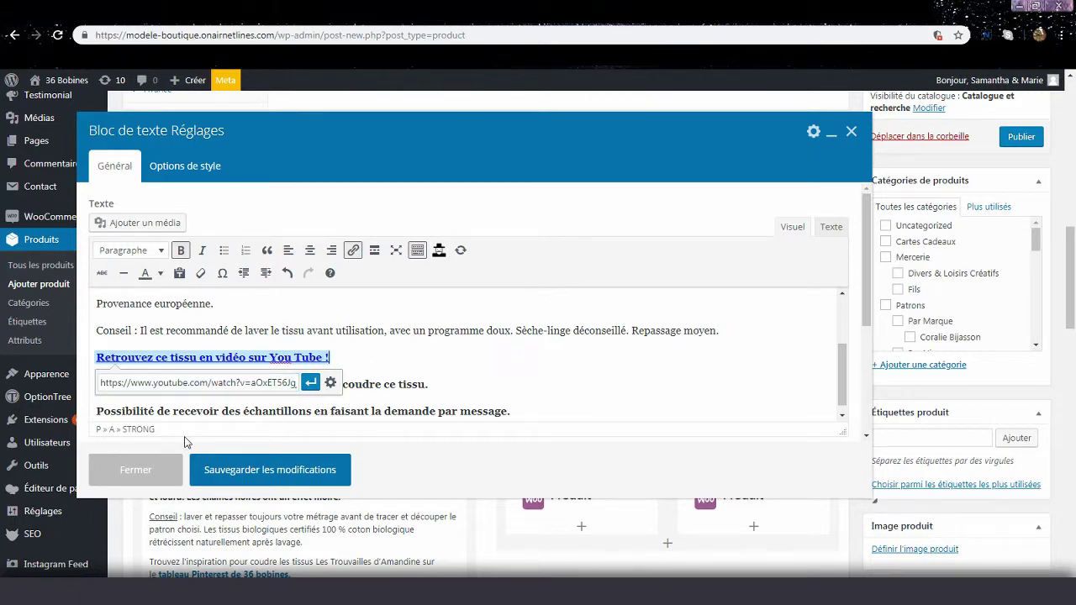
left_click(228, 470)
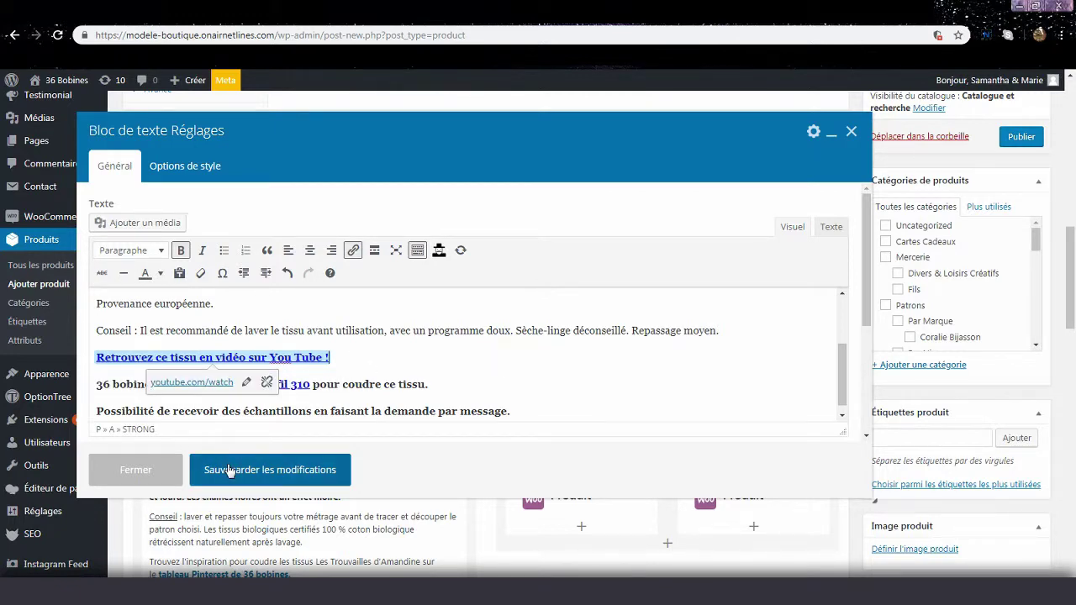
- Save the description text block, replace the video player's video link with the copied YouTube address, and save the player settings
left_click(228, 470)
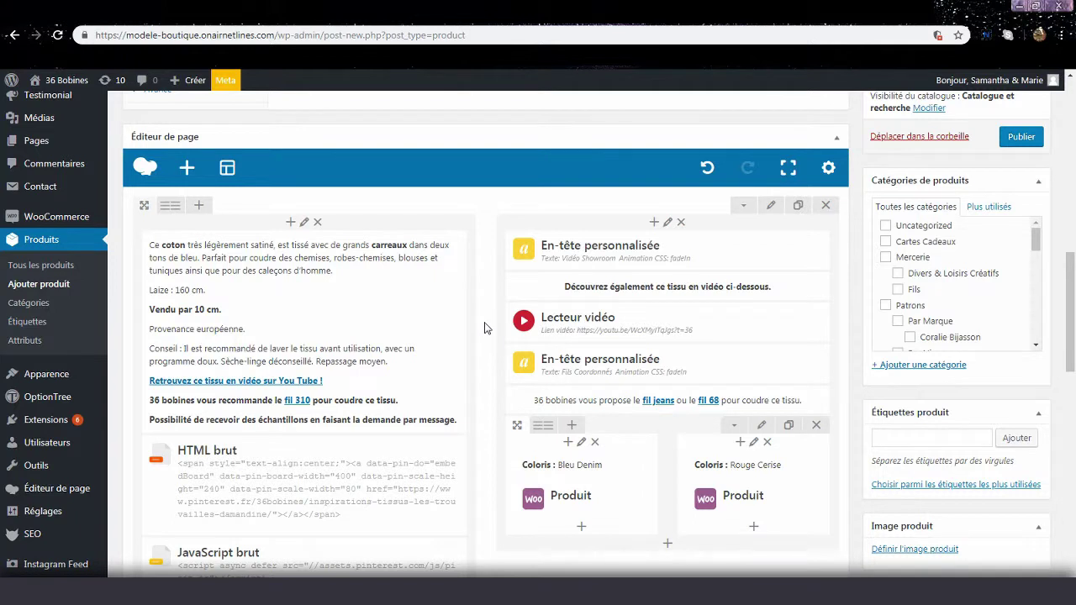
mouse_move(609, 324)
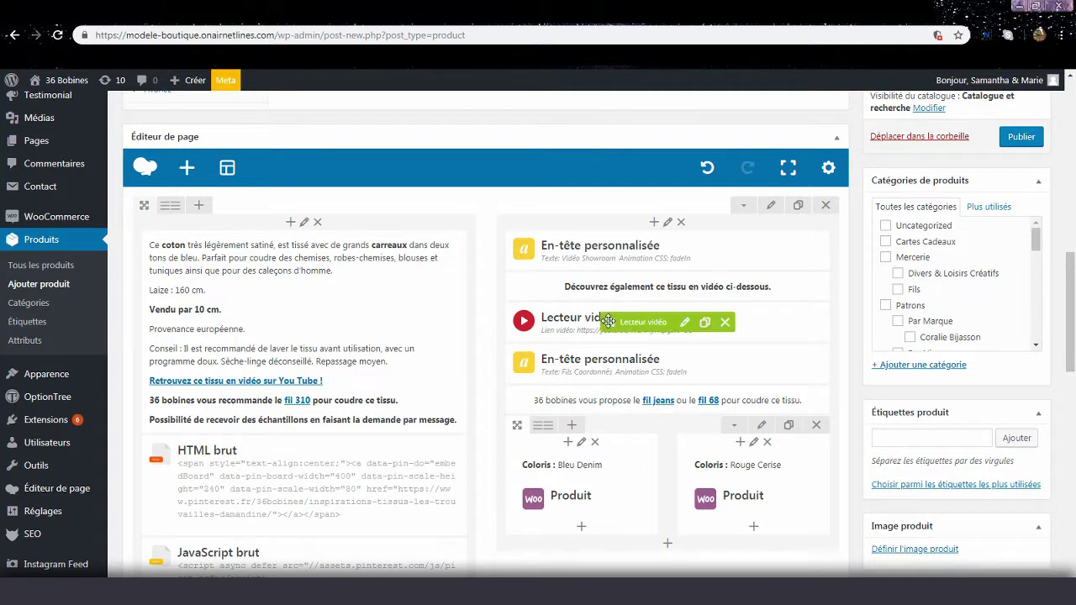
left_click(683, 324)
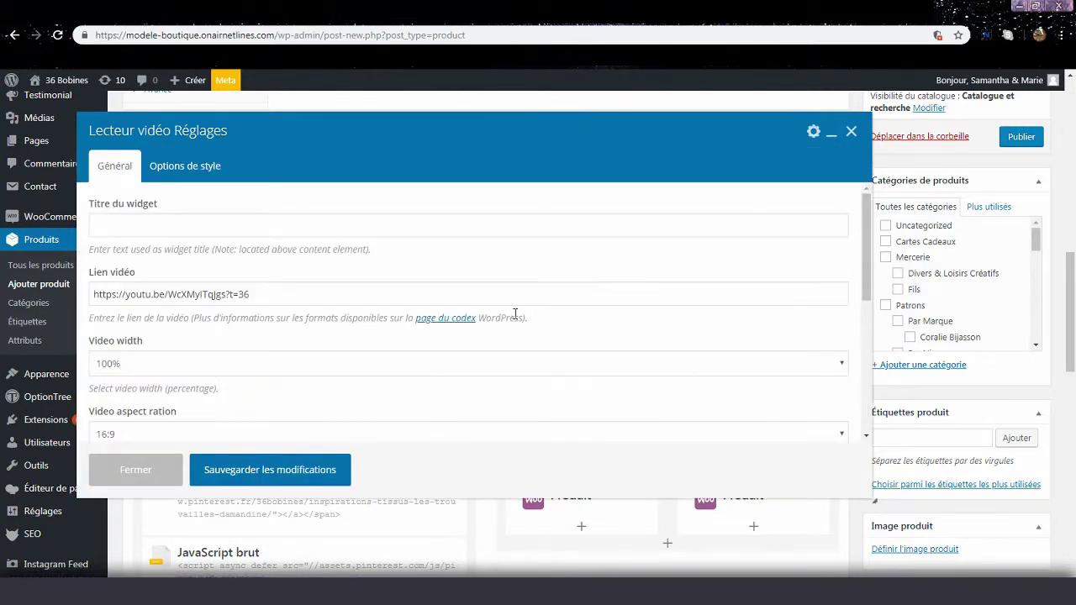
triple_click(405, 298)
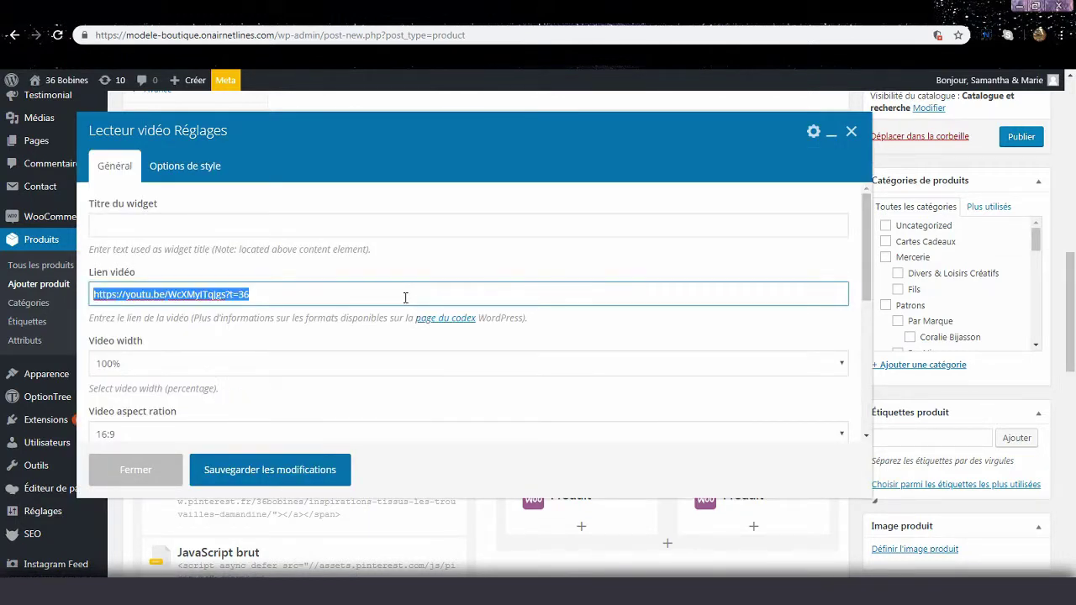
right_click(405, 298)
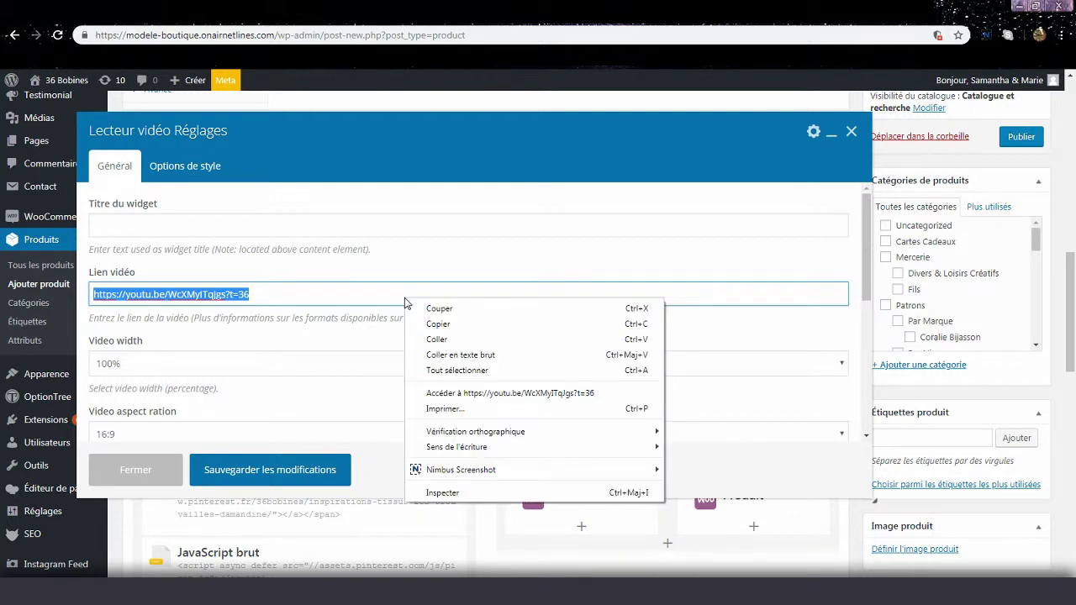
left_click(424, 344)
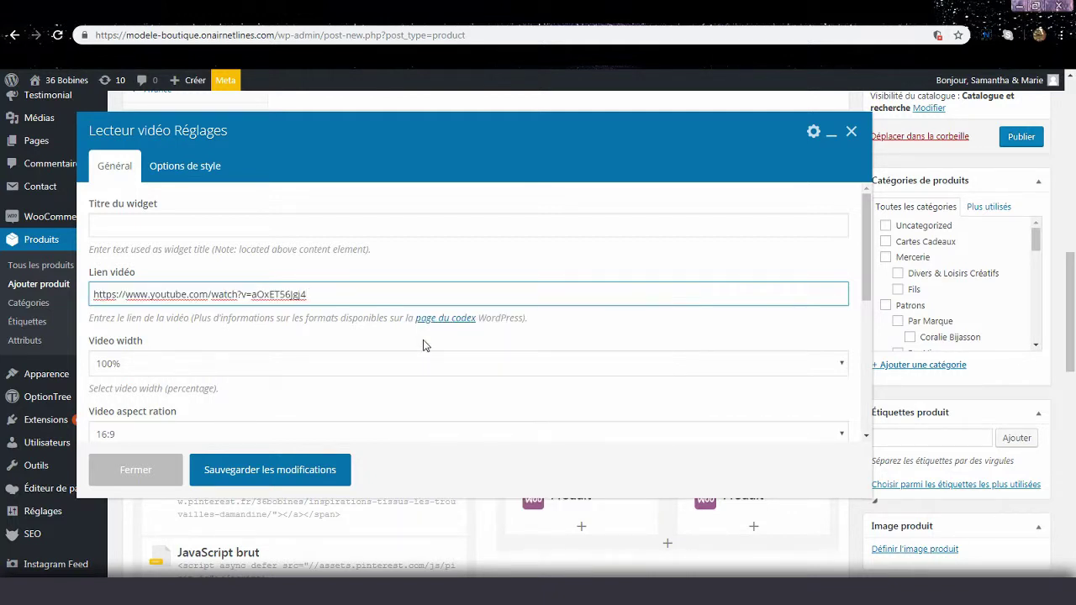
left_click(326, 469)
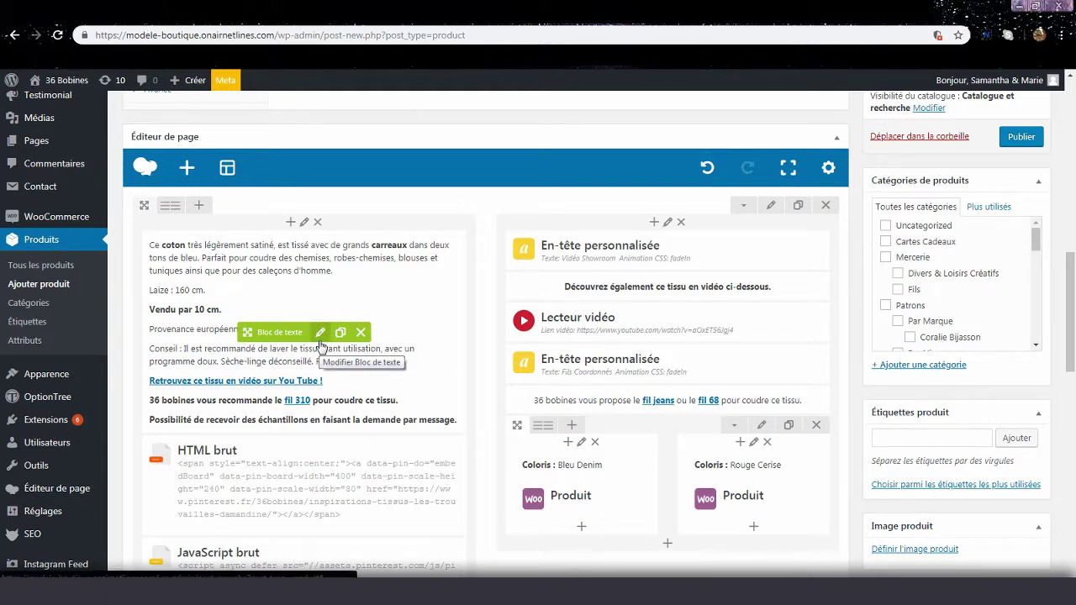
- Delete the "Retrouvez ce tissu en vidéo sur You Tube !" line from the description text block
left_click(320, 342)
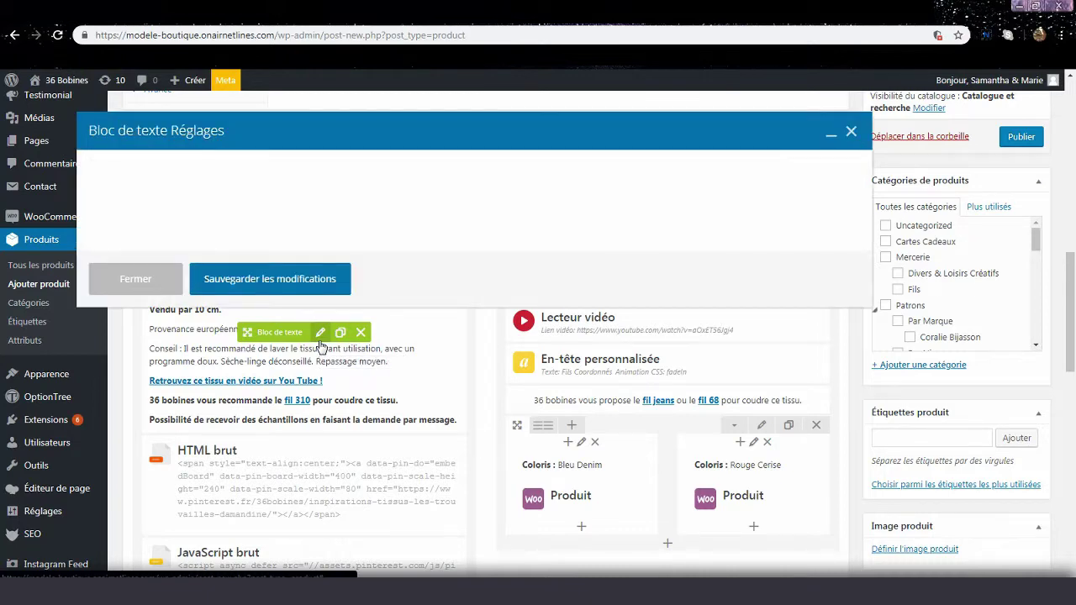
scroll(321, 348, "down", 3)
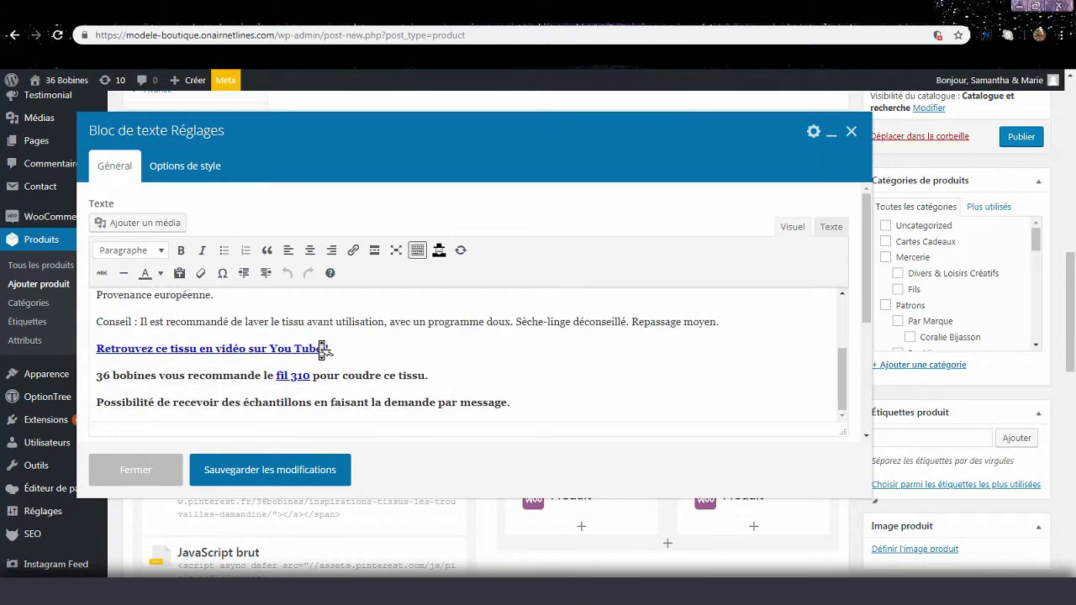
left_click_drag(344, 350, 90, 351)
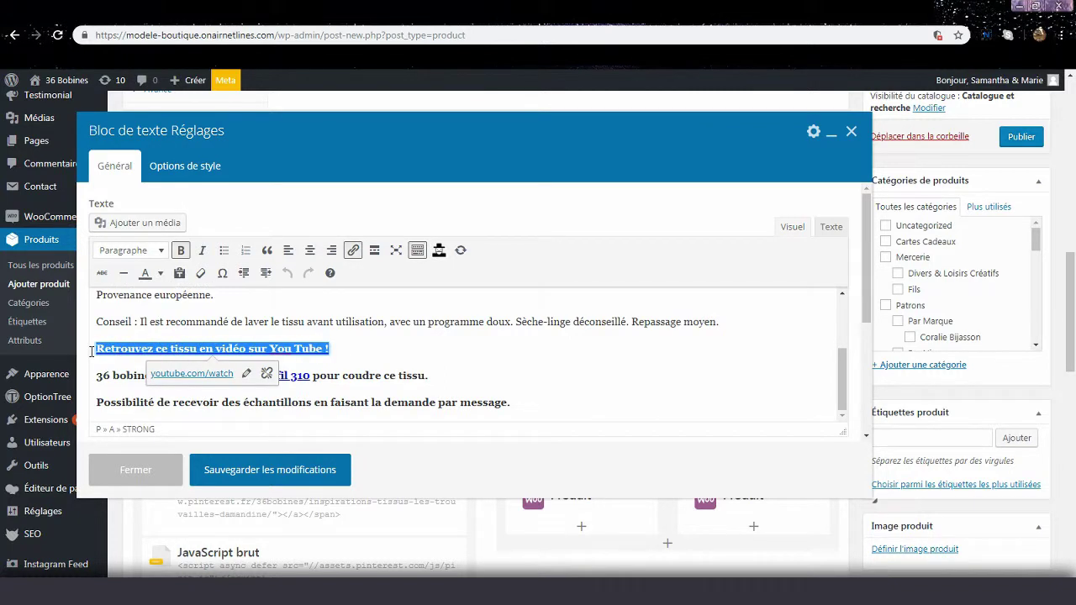
key("BackSpace")
key("BackSpace")
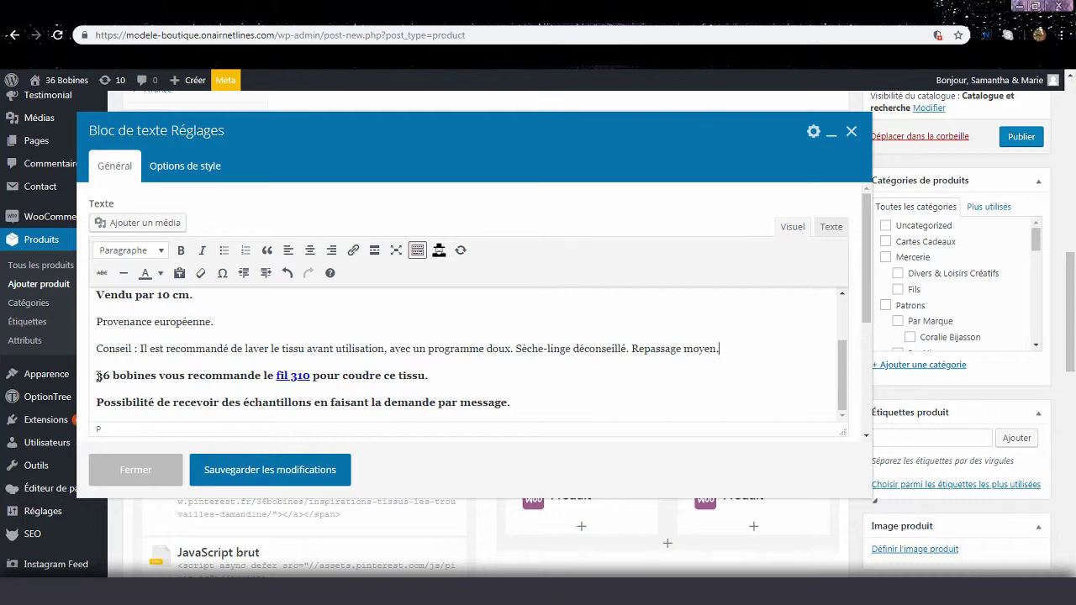
- Cut the line "36 bobines vous recommande le fil 310 pour coudre ce tissu." from the description, close the gap, and save the block
left_click_drag(97, 376, 454, 373)
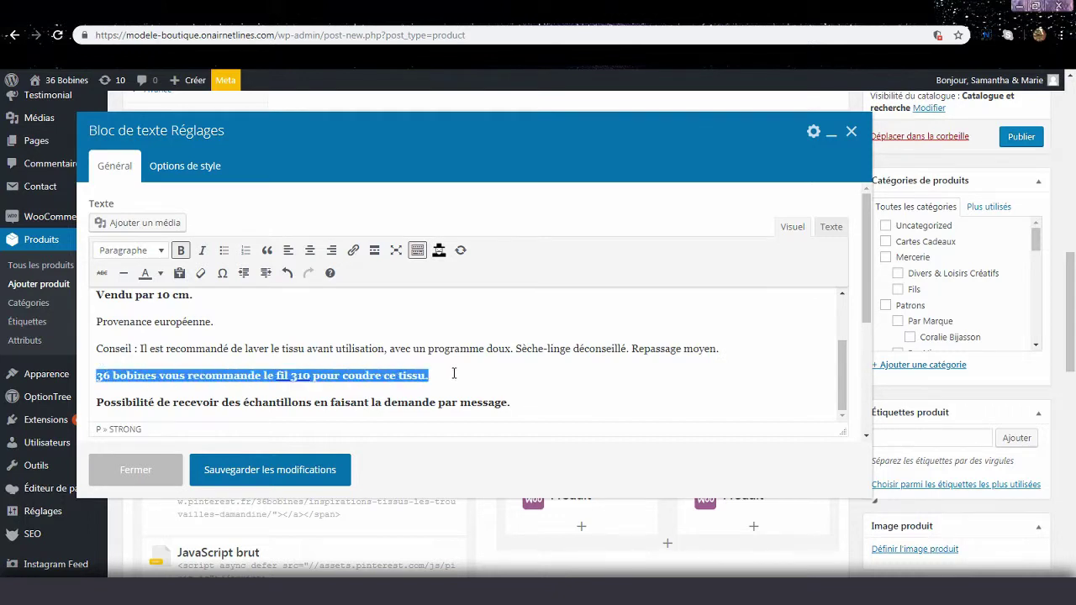
right_click(412, 382)
left_click(423, 392)
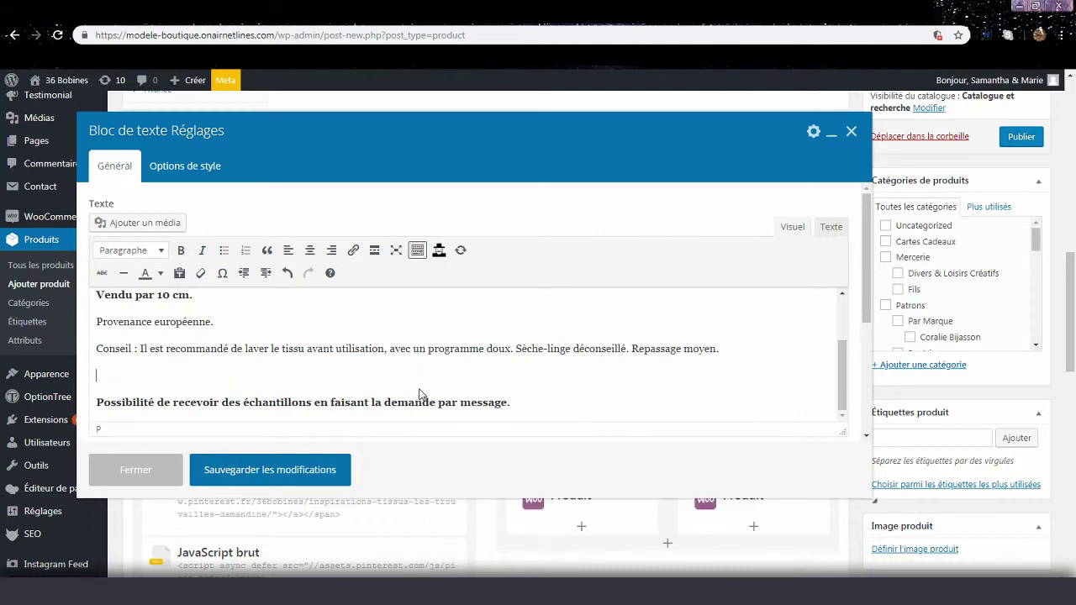
key("BackSpace")
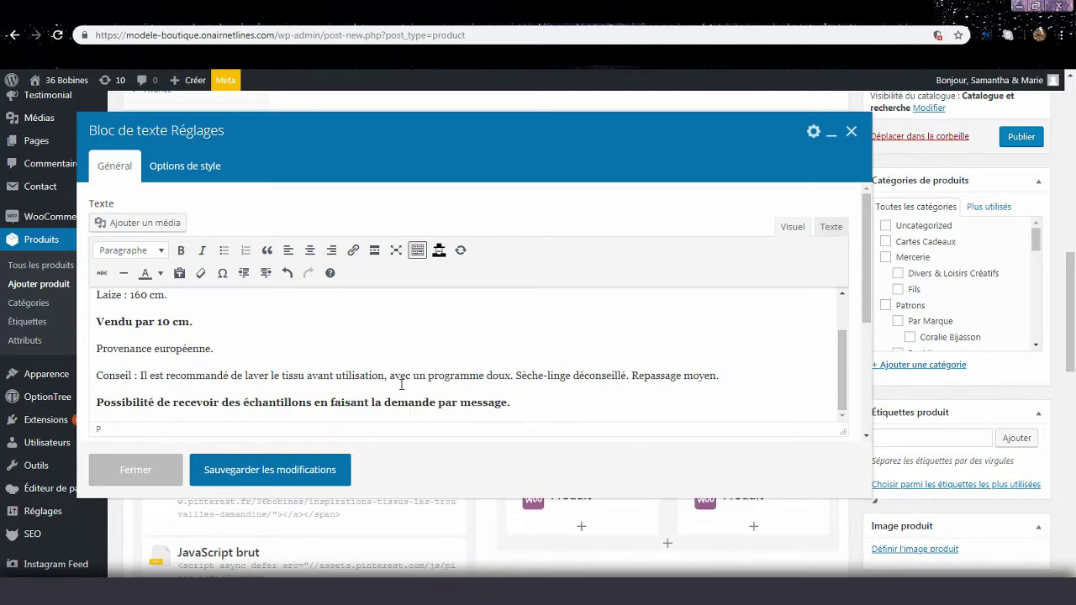
left_click(327, 476)
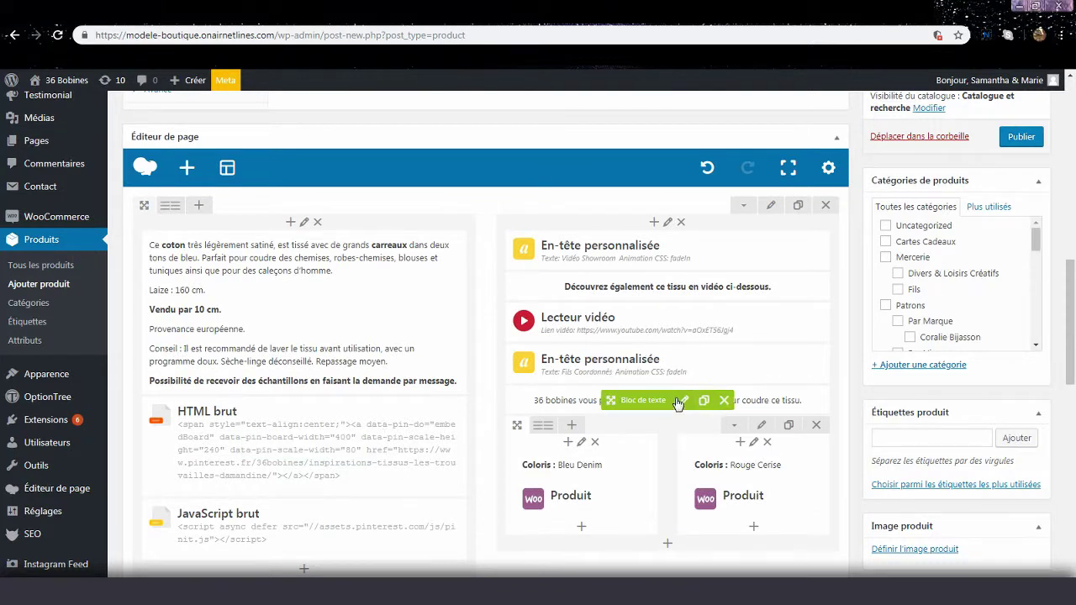
- Replace the template sentence in the text block under "Fils Coordonnés" with the cut fil 310 recommendation
left_click(683, 401)
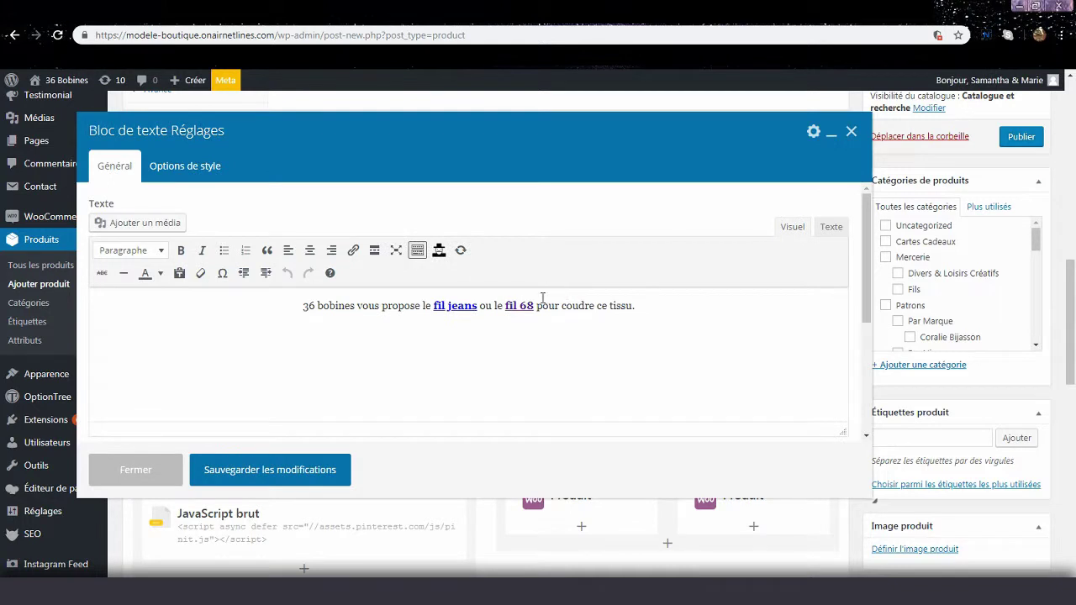
left_click(639, 308)
key("ctrl+v")
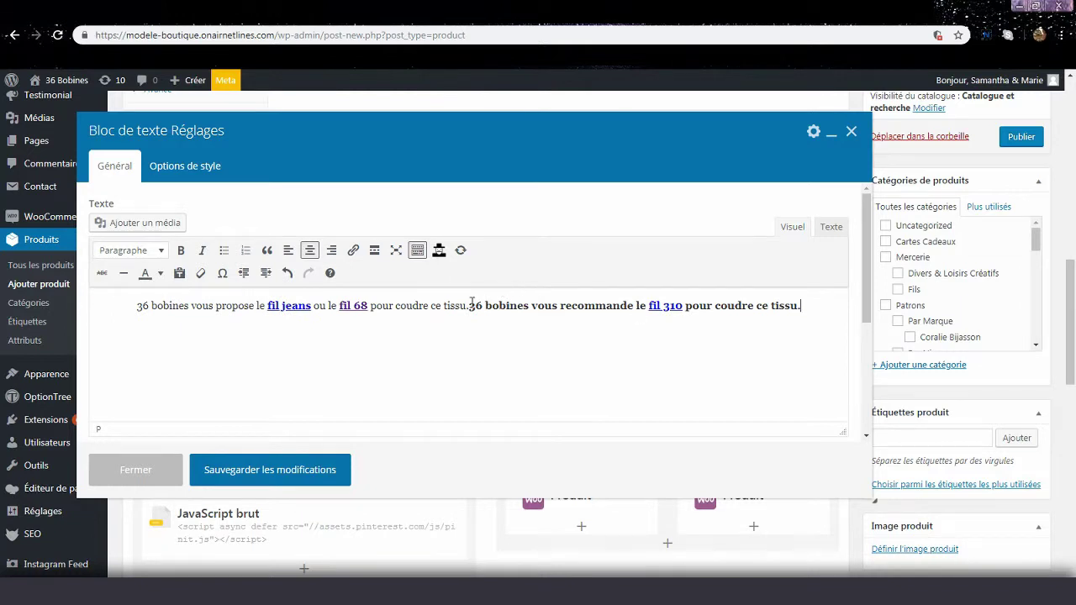
left_click_drag(469, 306, 136, 305)
key("BackSpace")
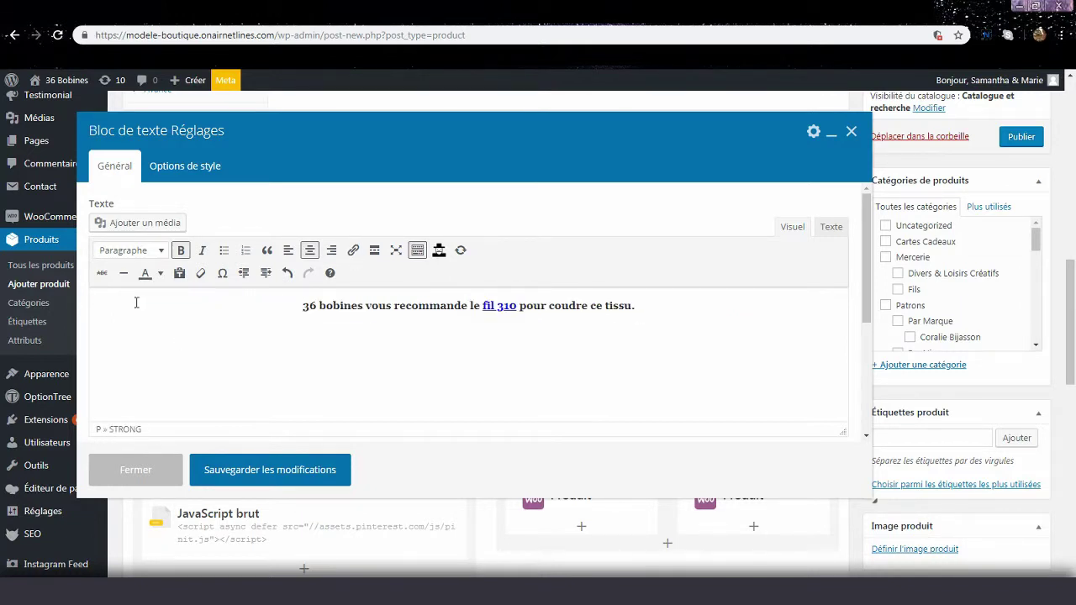
- Remove the bold formatting from the whole fil 310 recommendation sentence
triple_click(344, 306)
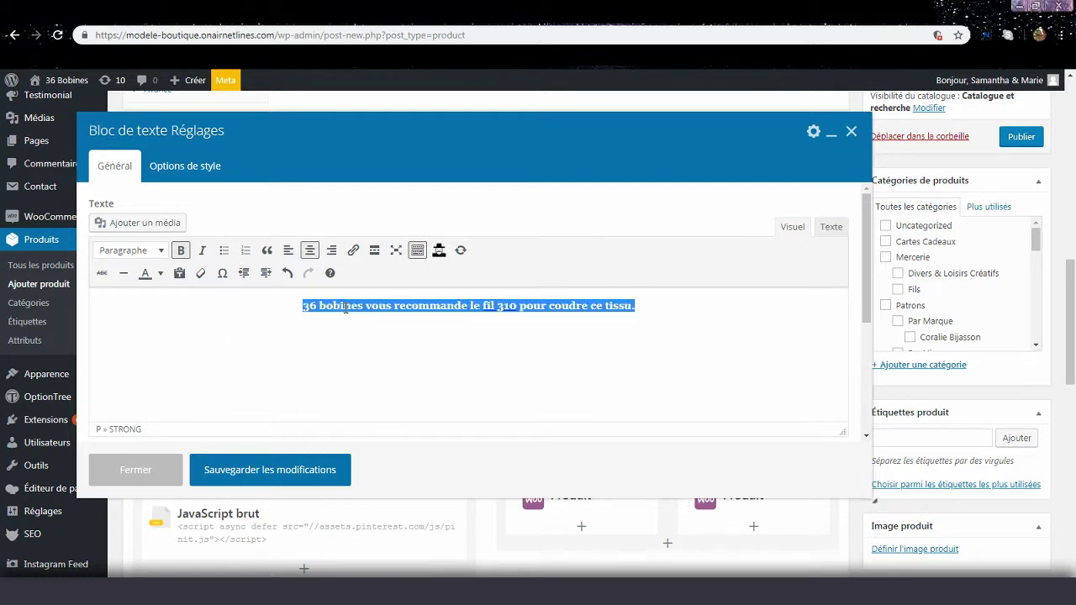
left_click(180, 250)
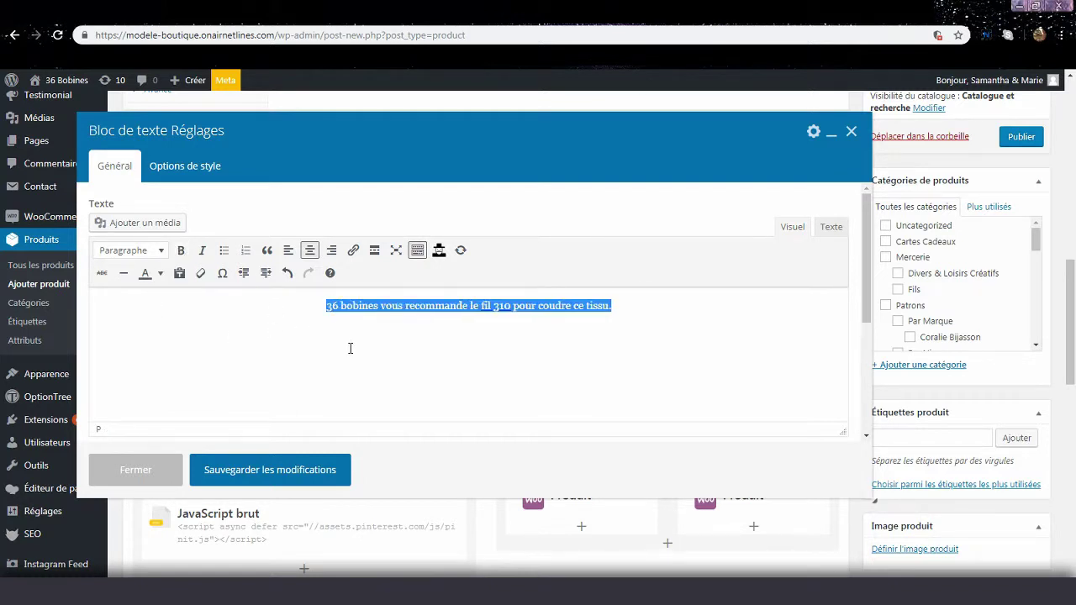
left_click(419, 311)
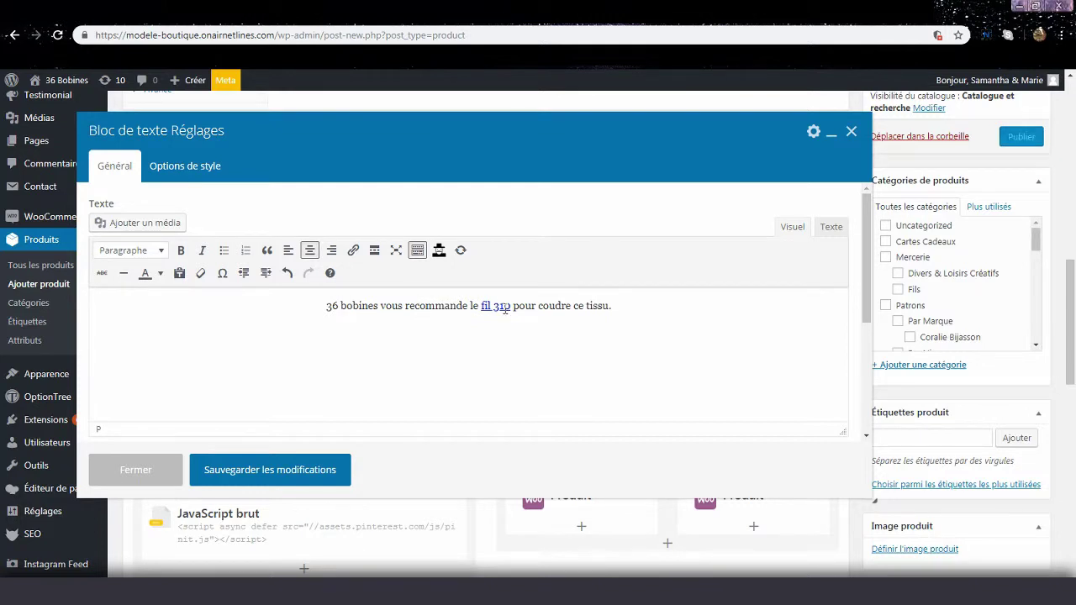
- Search the site content for 310 in the "fil 310" link options and target the product "Fil polyester 310 Gütermann"
left_click(499, 308)
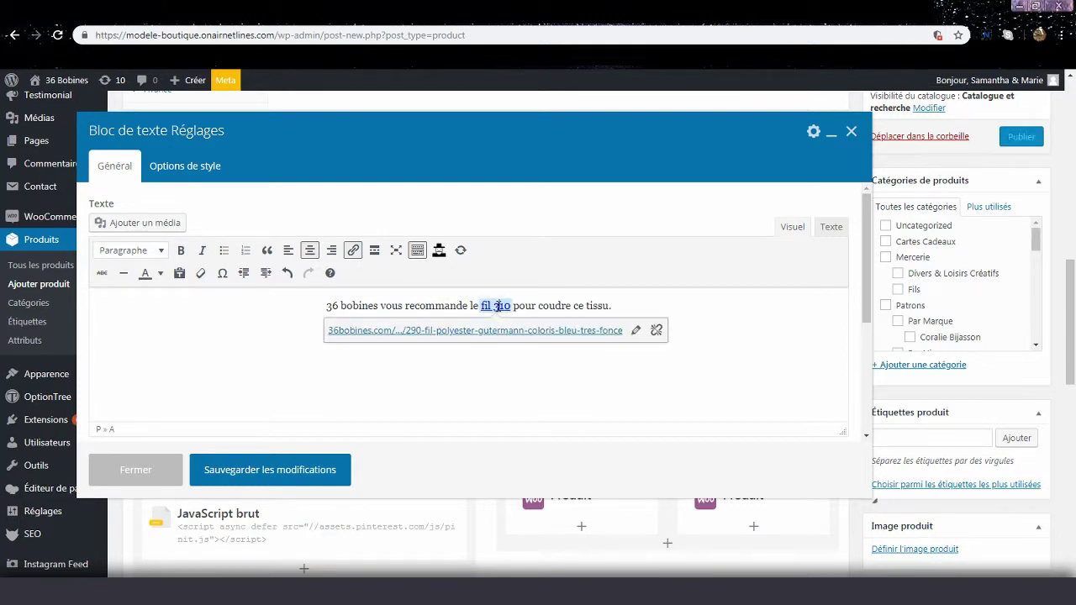
left_click(637, 332)
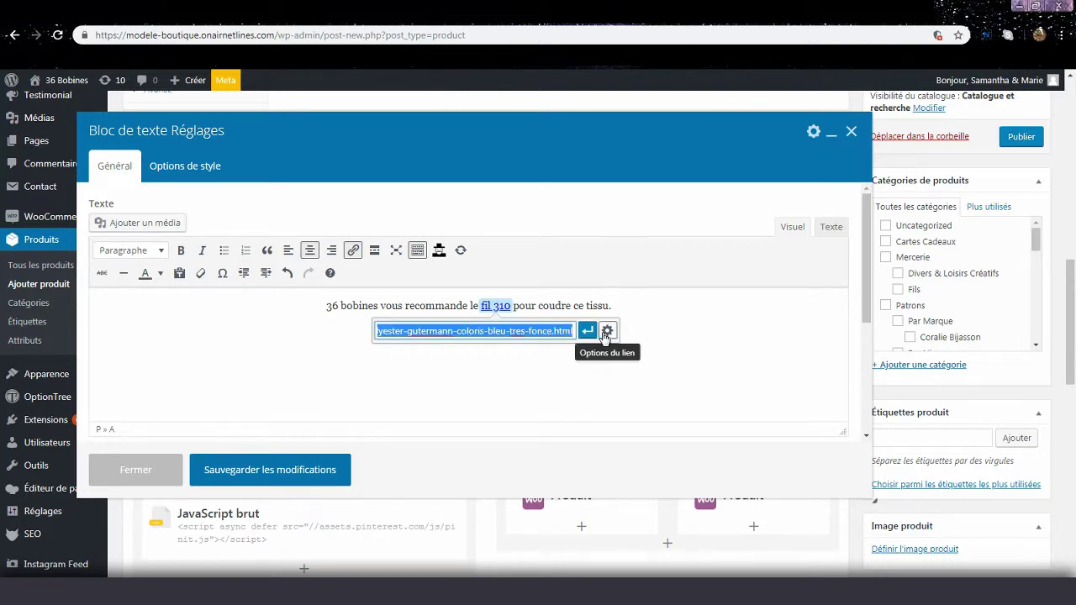
left_click(606, 332)
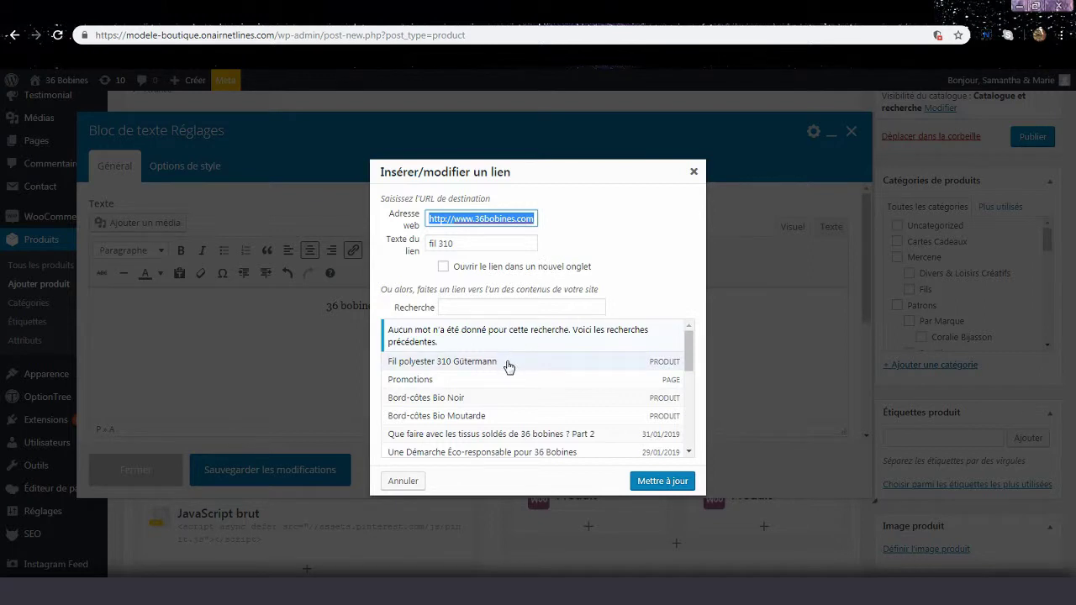
left_click(475, 308)
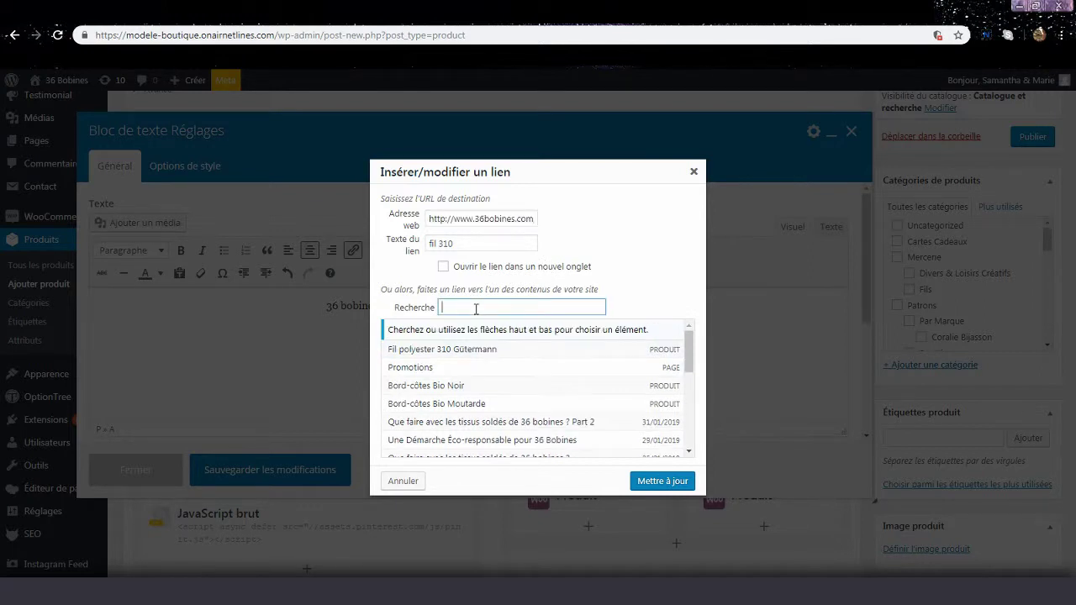
type("310")
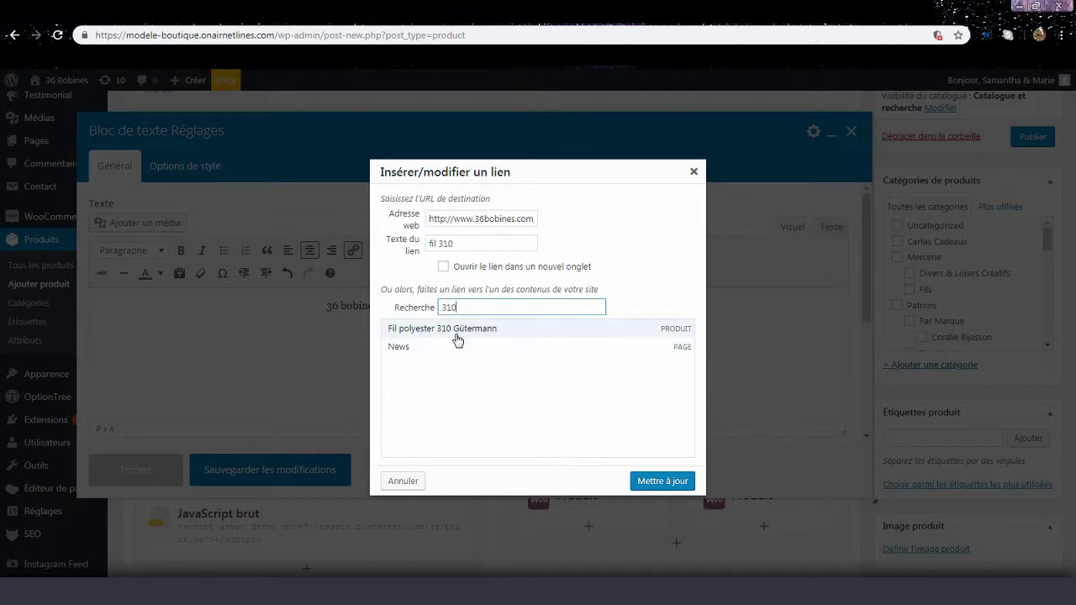
left_click(459, 338)
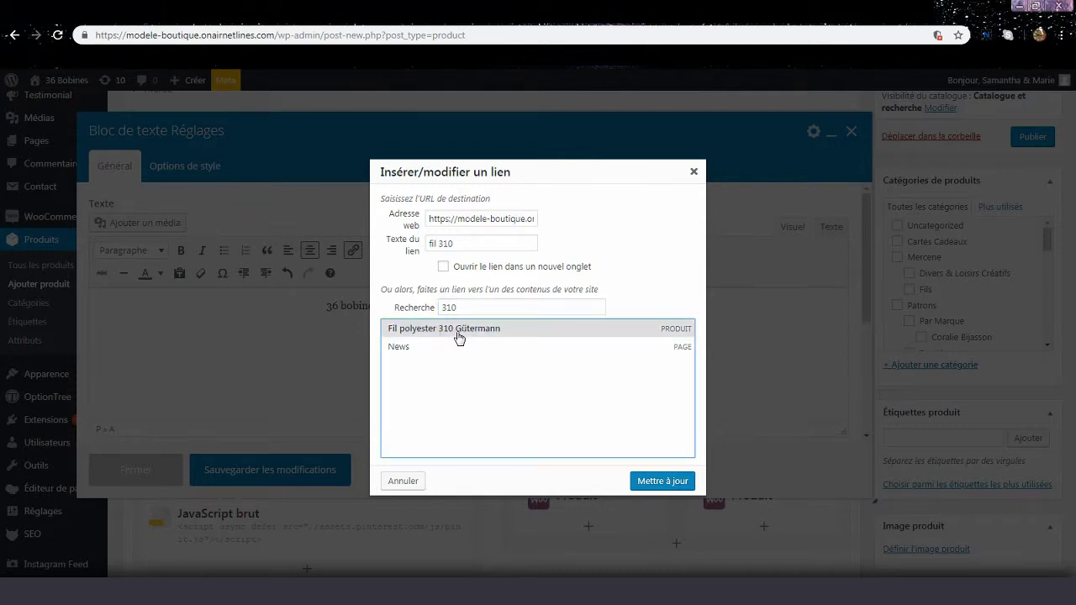
- Strip the domain from the link's web address so it starts with /product/fil-polyester-310-, update the link, and save the text block
left_click_drag(531, 221, 409, 212)
key("BackSpace")
key("ctrl+shift+Right")
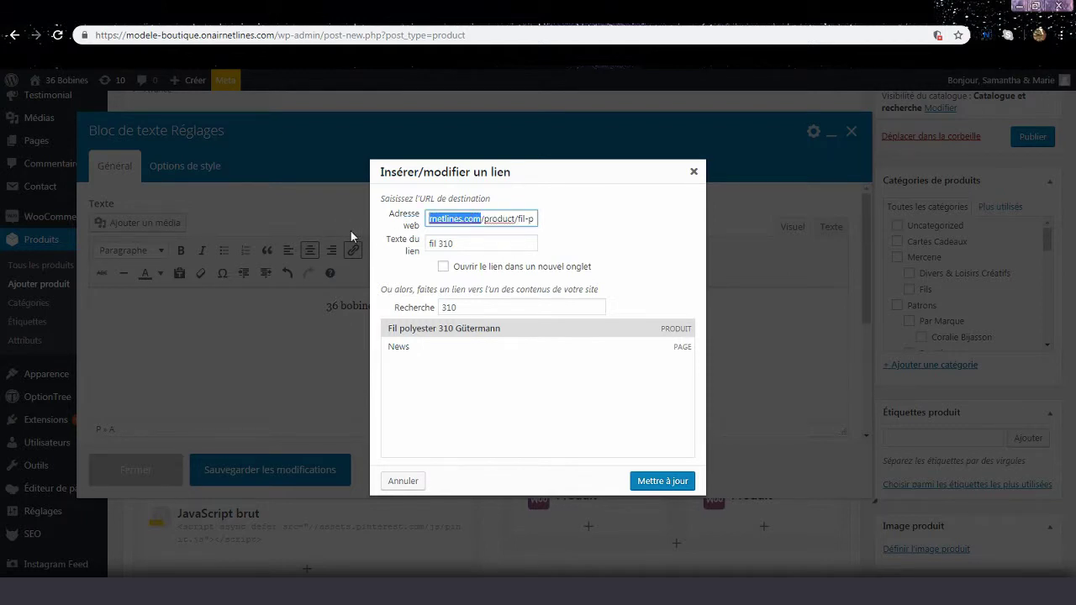
key("BackSpace")
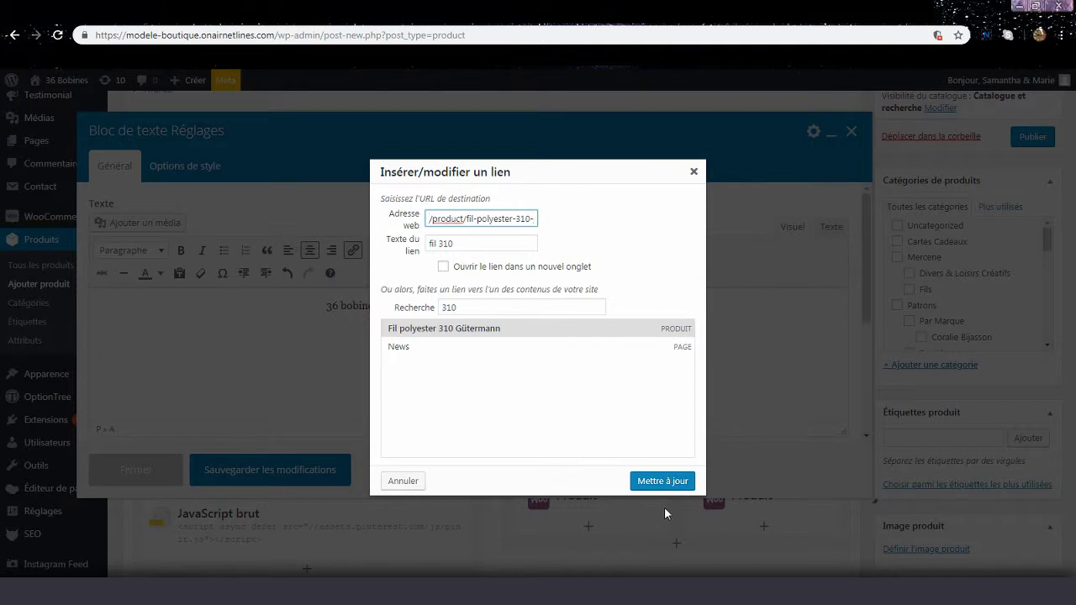
left_click(645, 484)
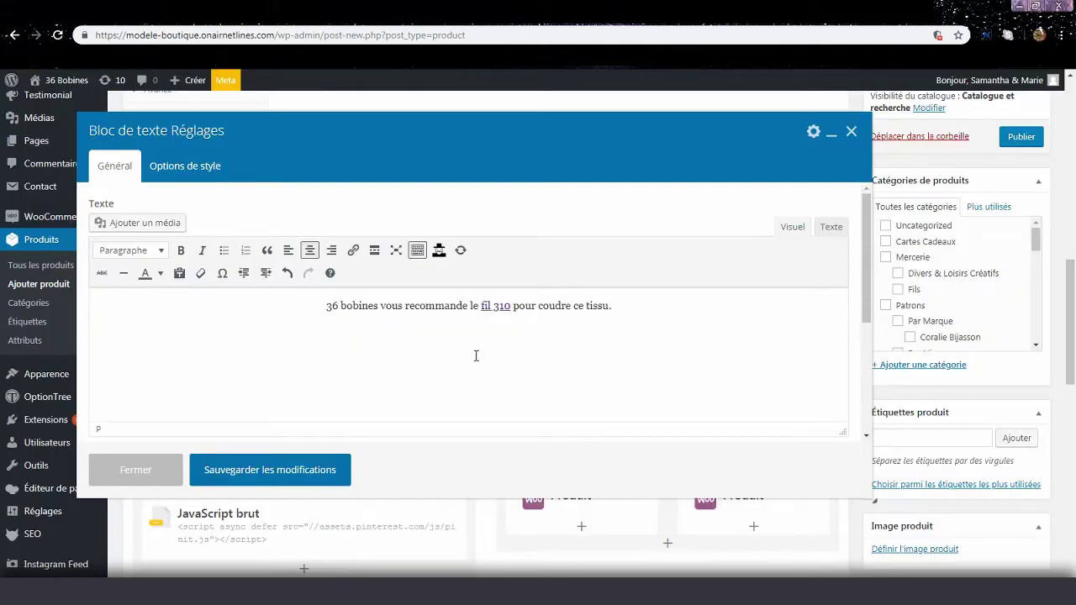
left_click(314, 472)
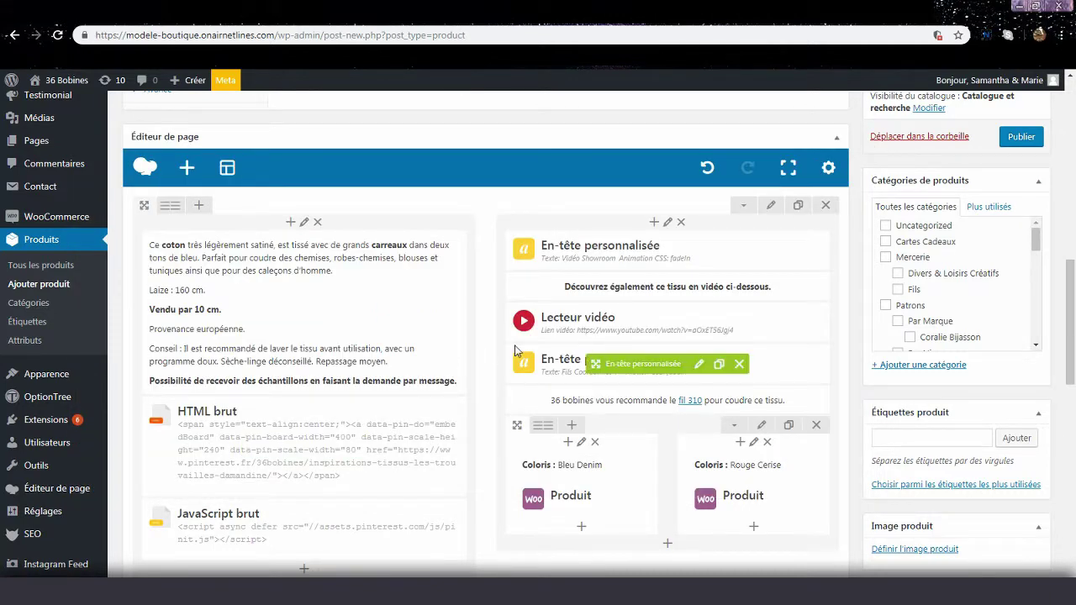
- Change the thread colour text under "Fils Coordonnés" to "Coloris : Bleu très foncé" and save the text block
scroll(515, 351, "down", 1)
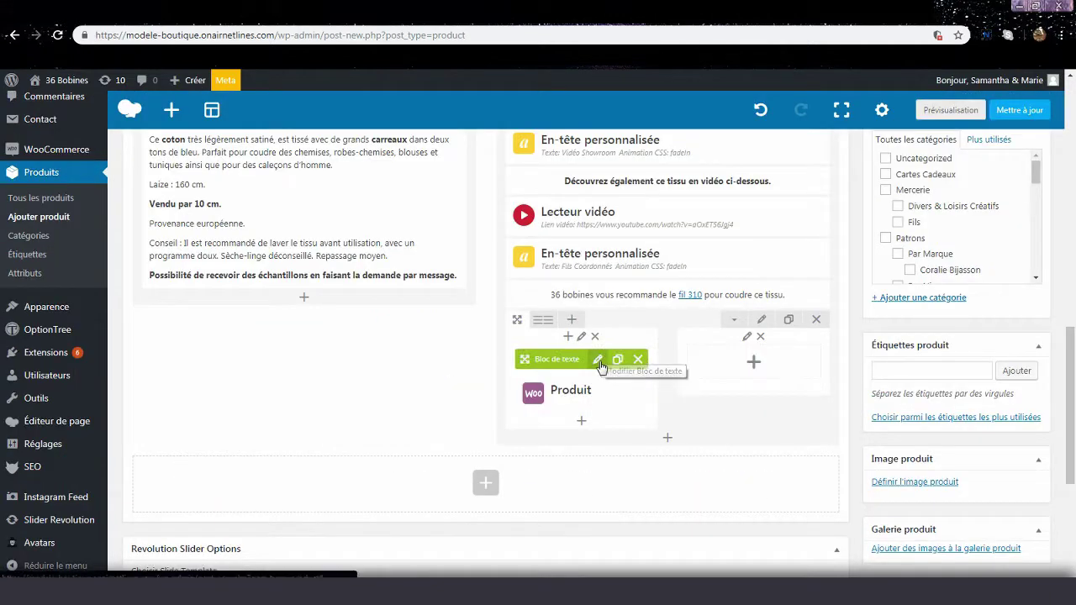
left_click(599, 359)
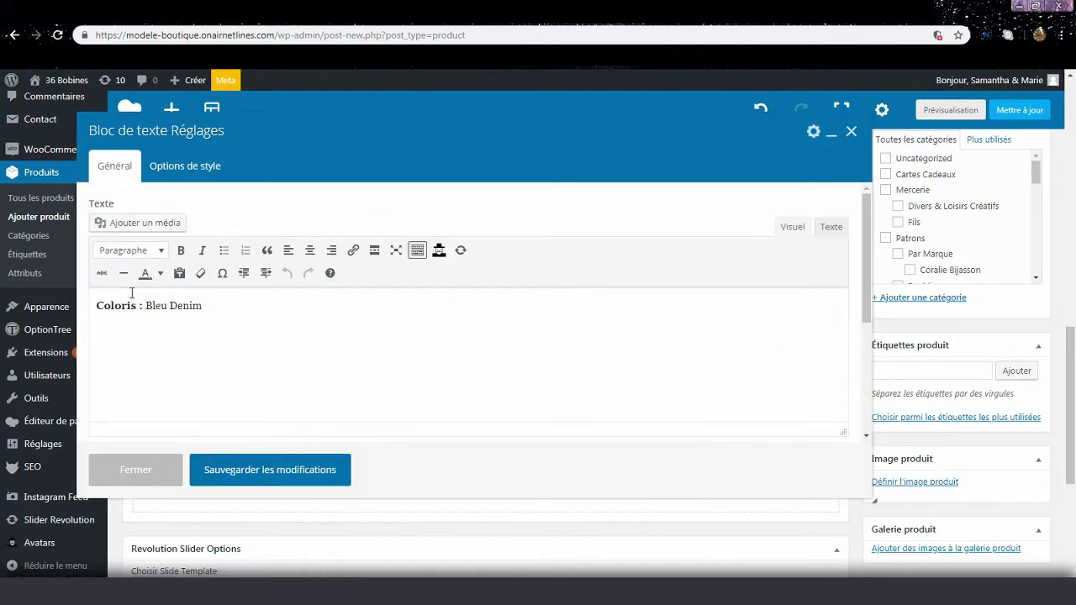
left_click(147, 306)
left_click_drag(146, 306, 212, 313)
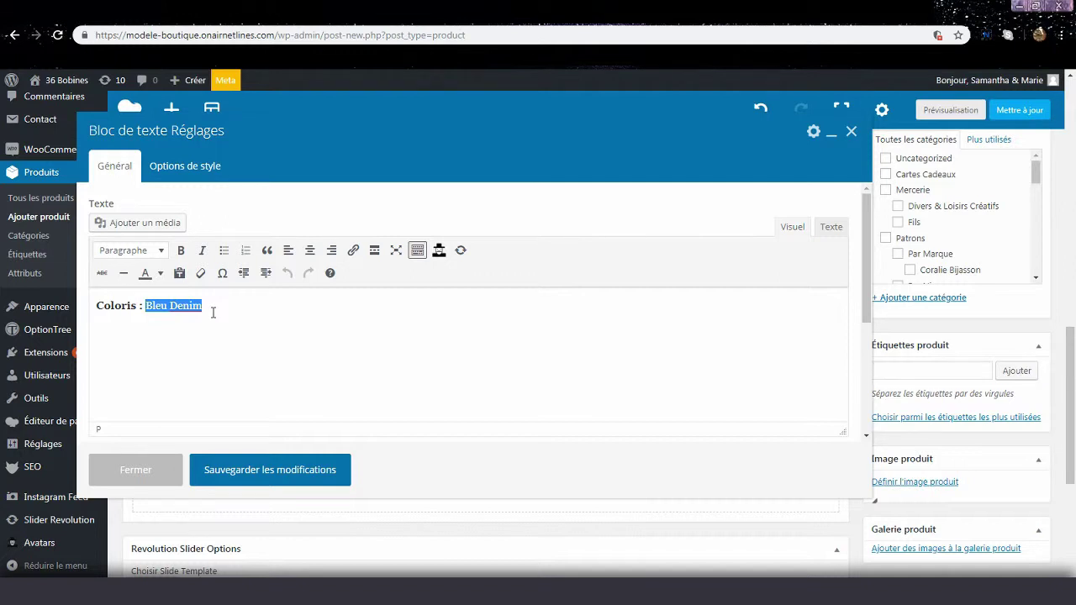
type("Bleu t")
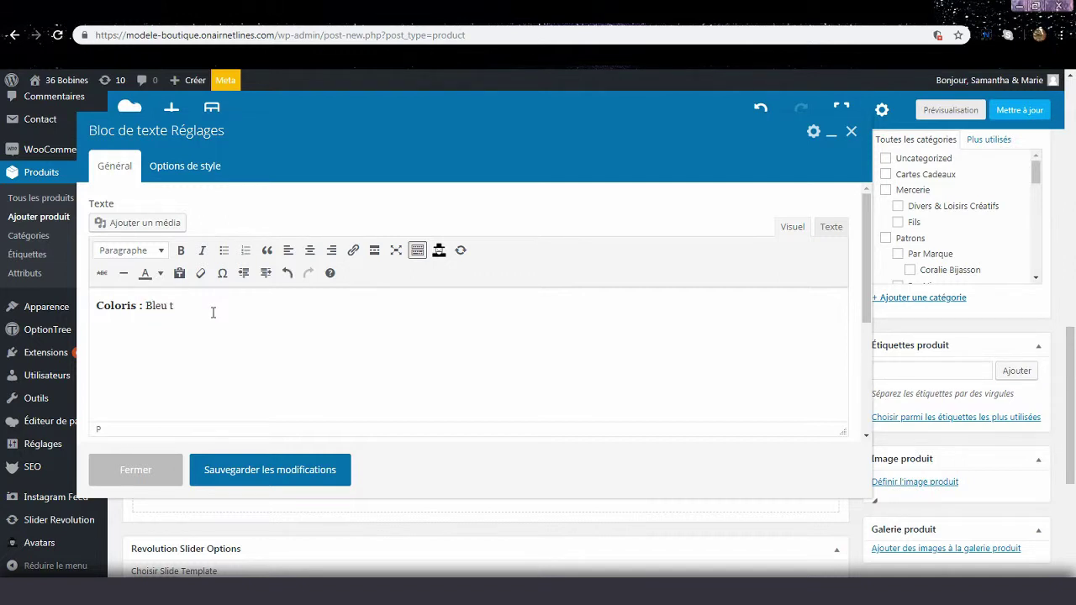
type("rès foncé")
left_click(315, 469)
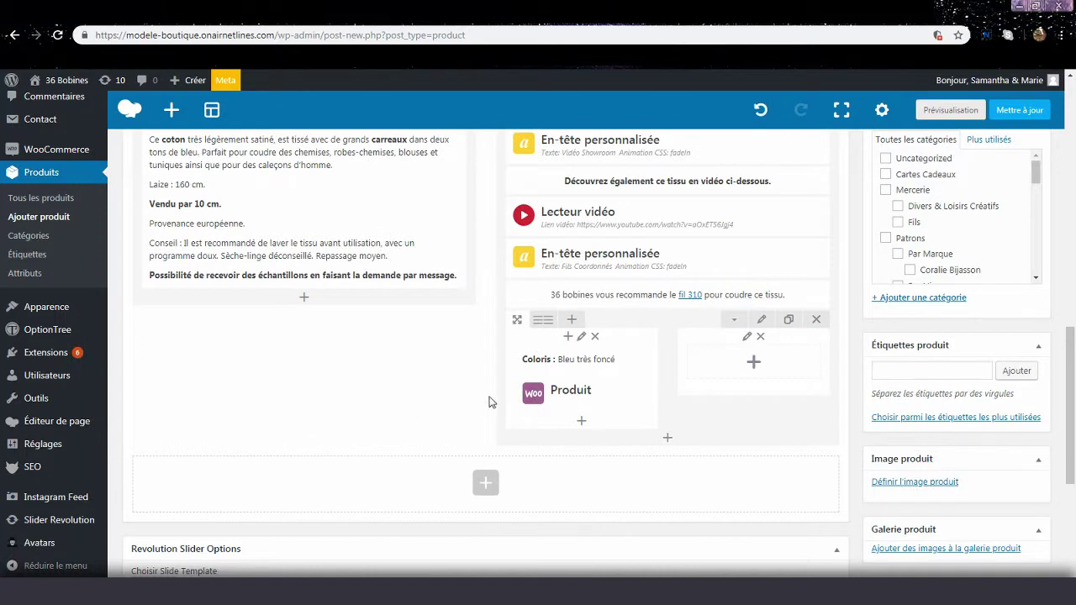
- Replace the product under the "Bleu très foncé" text with "Fil polyester 310 Gütermann", SKU FILGUTBLEU310, and save the product element
left_click(596, 396)
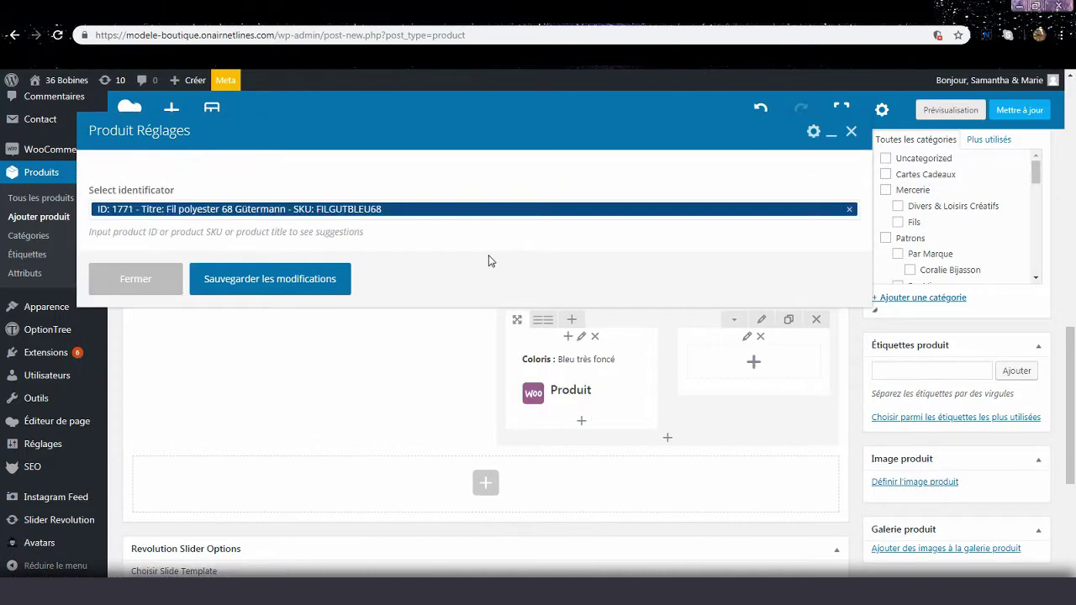
left_click(851, 209)
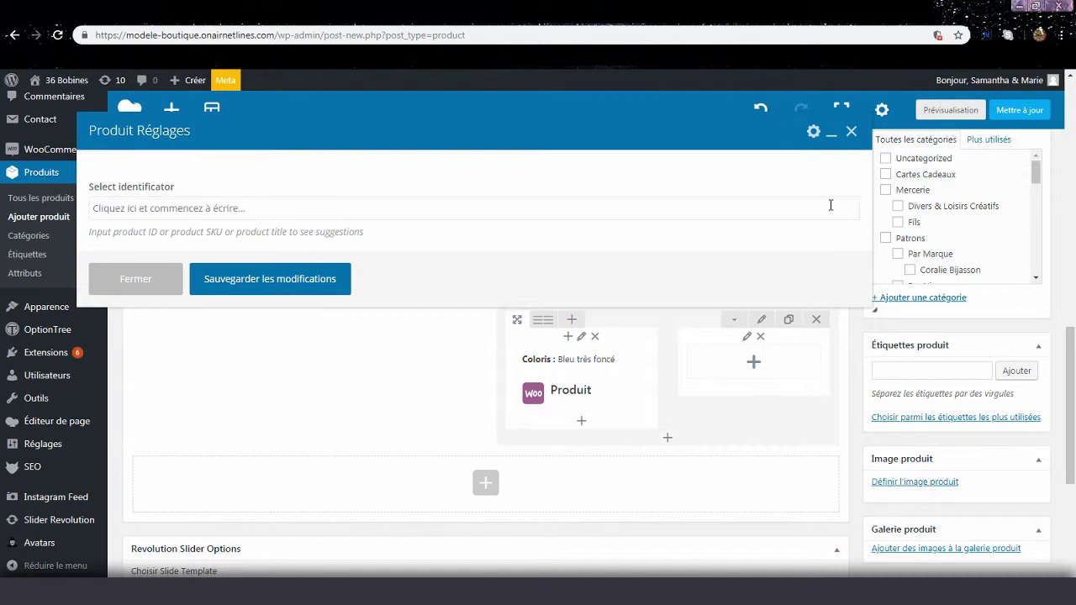
type("310")
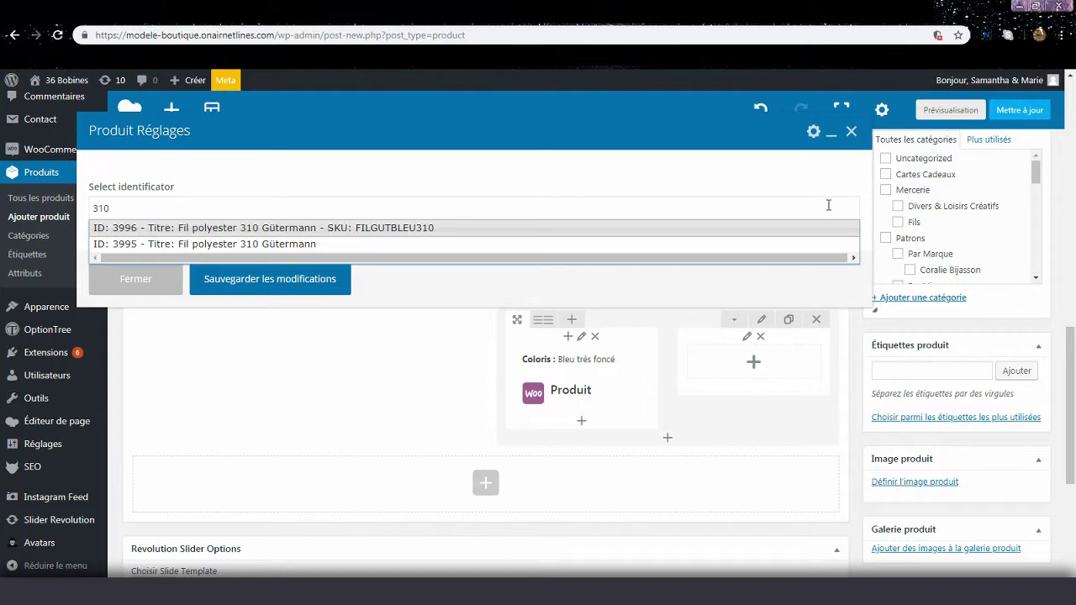
left_click(335, 233)
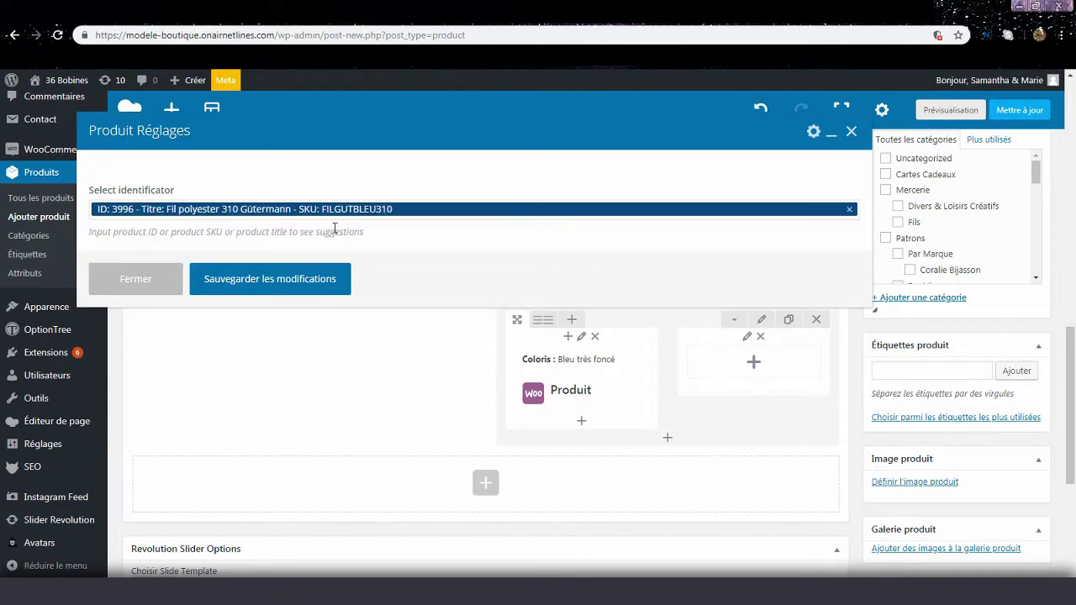
left_click(329, 280)
- Set the product's regular price to 0,80 € in the product data
scroll(325, 398, "up", 3)
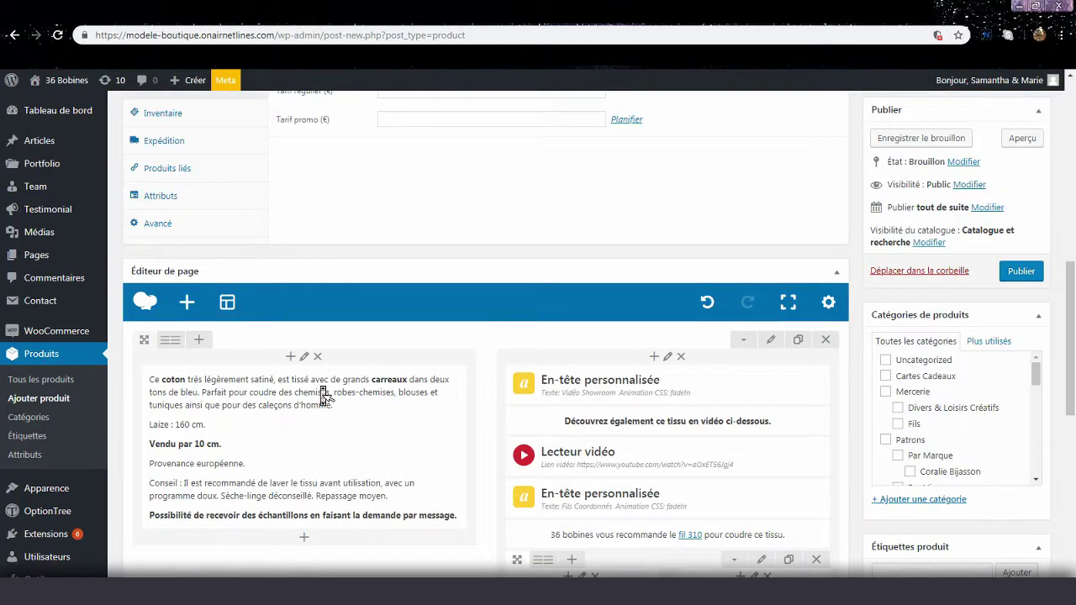
scroll(326, 398, "up", 2)
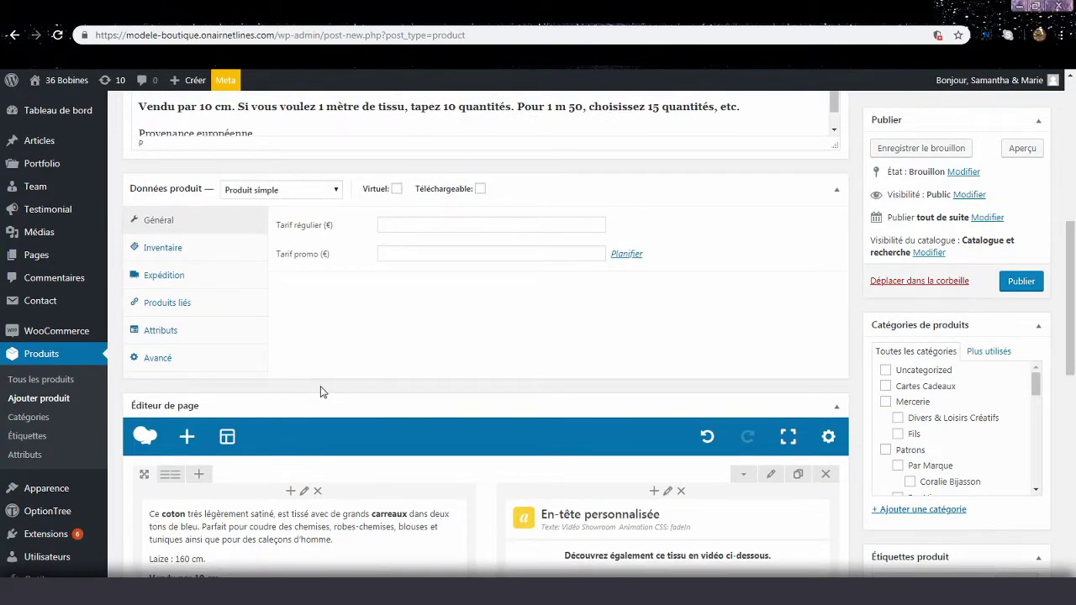
left_click(406, 225)
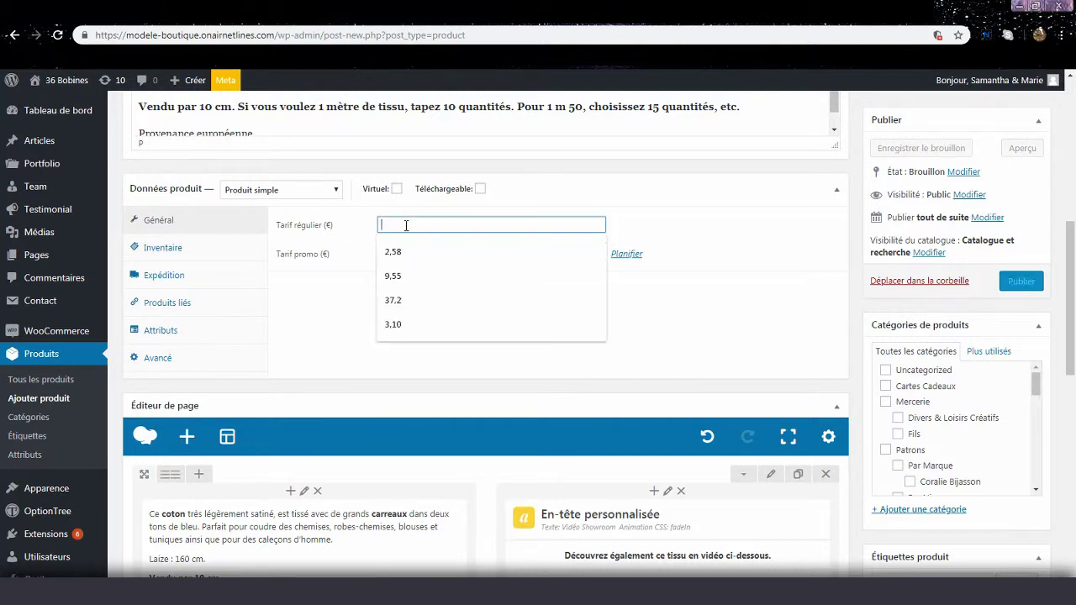
type("0")
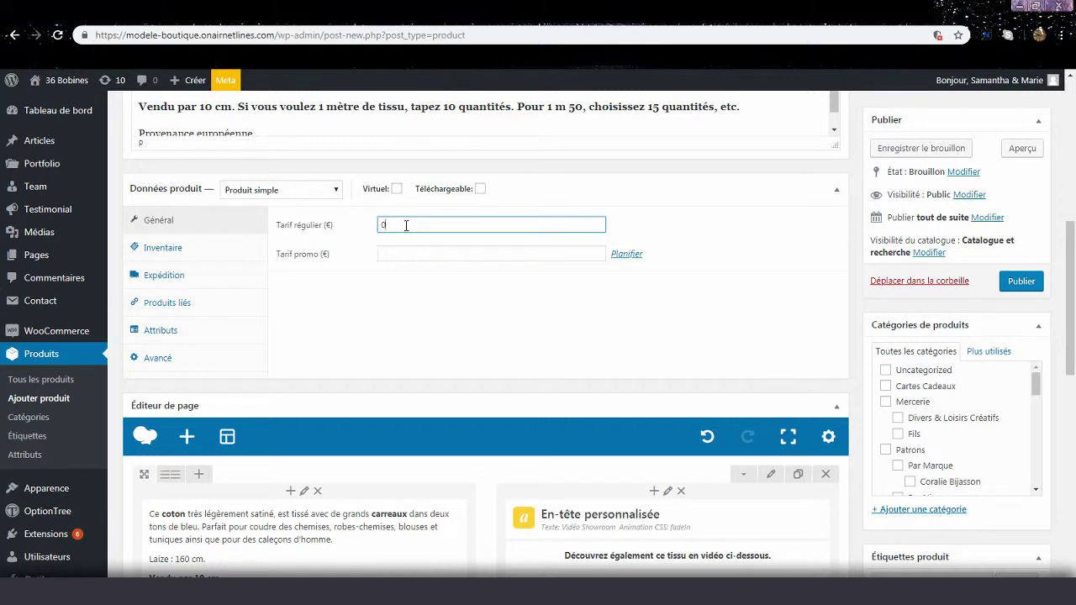
type(",80")
left_click(349, 316)
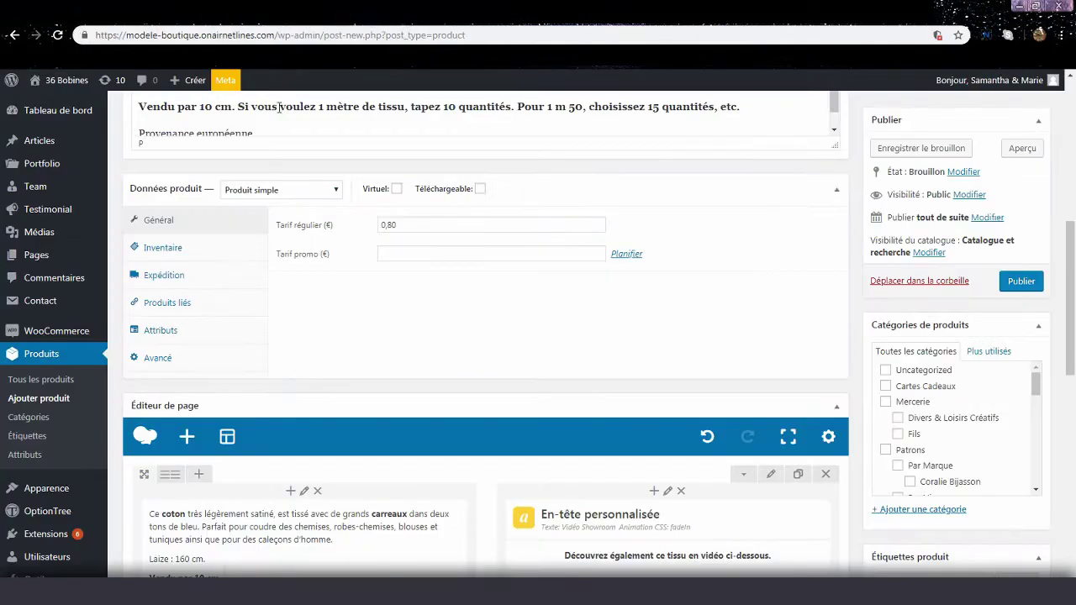
left_click(394, 253)
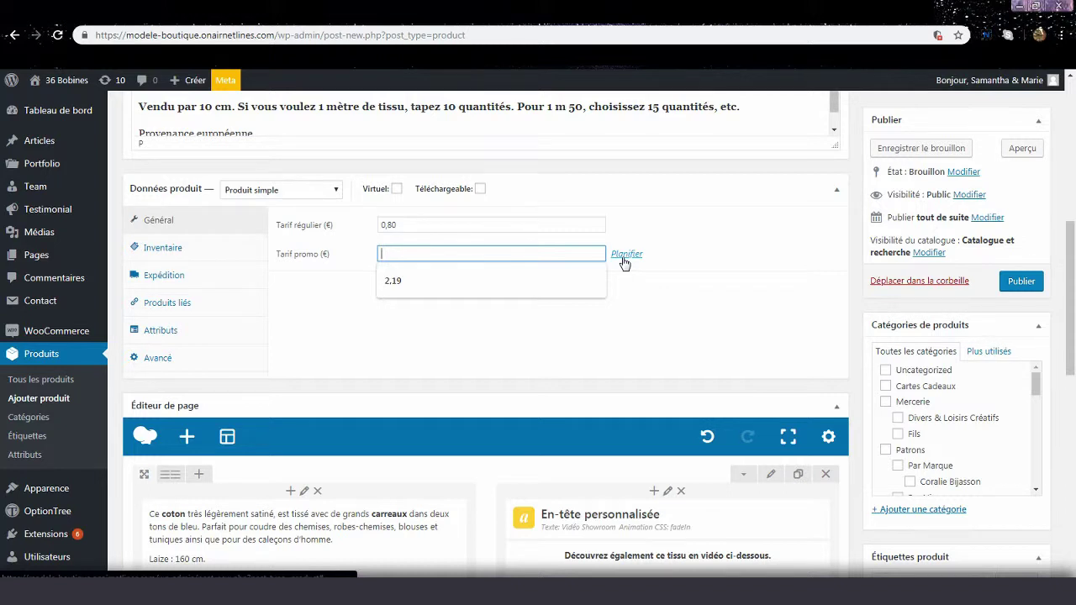
left_click(627, 255)
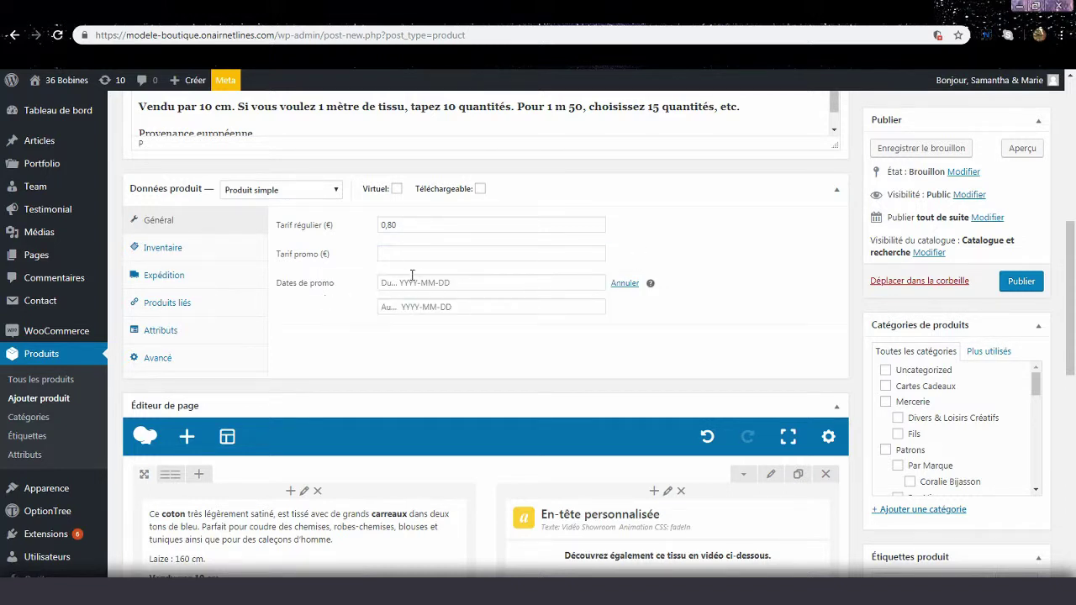
left_click(623, 286)
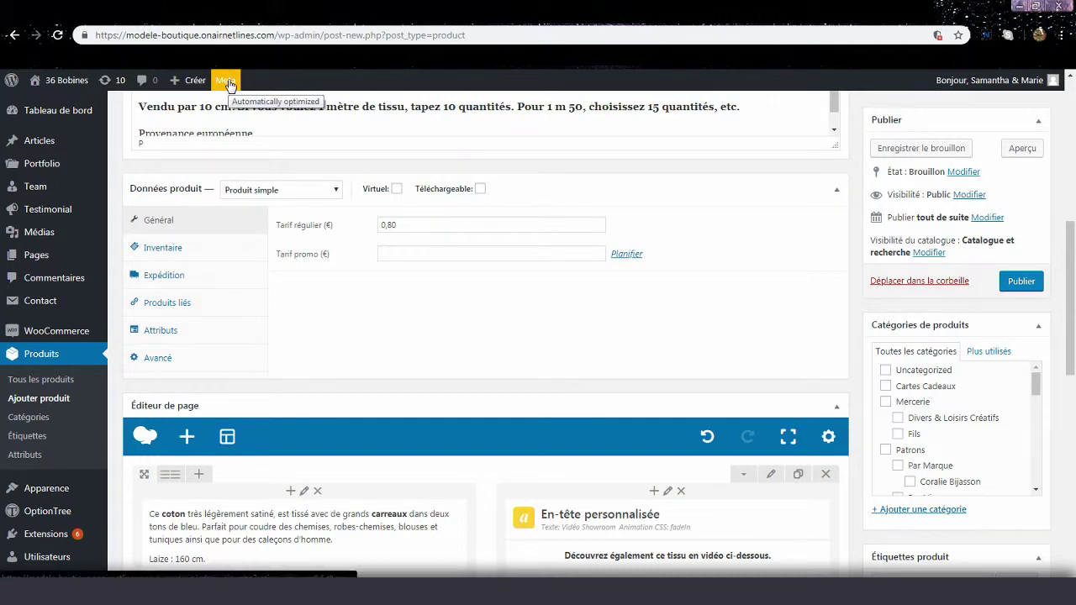
- Replace the meta description with the PrestaShop text starting "Ce tissu est en coton tissé de grands carreaux bleus", save it, and close the metadata editor
scroll(278, 176, "up", 5)
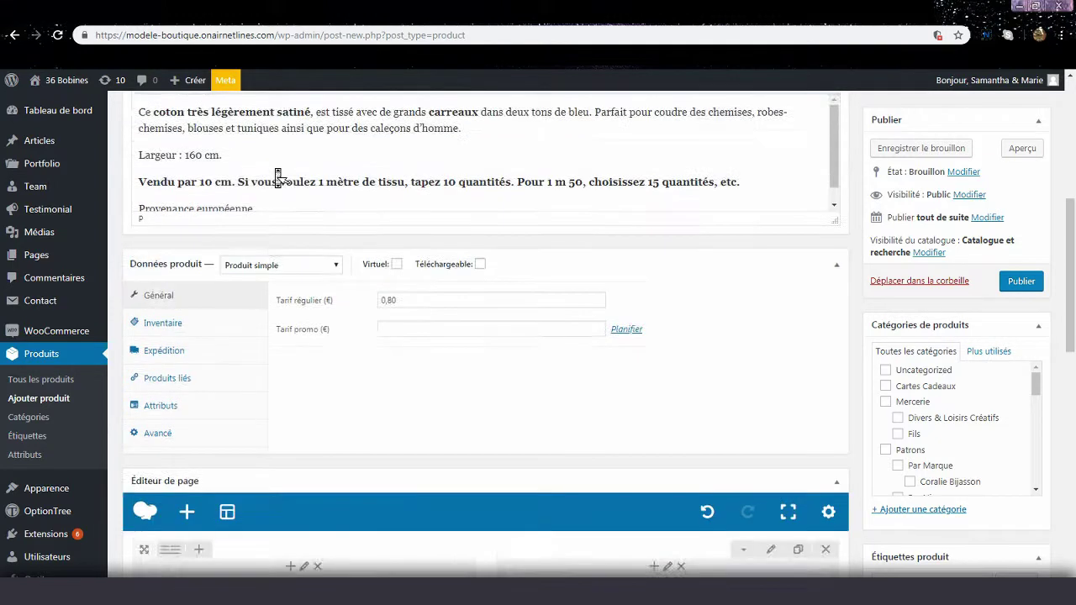
left_click(225, 84)
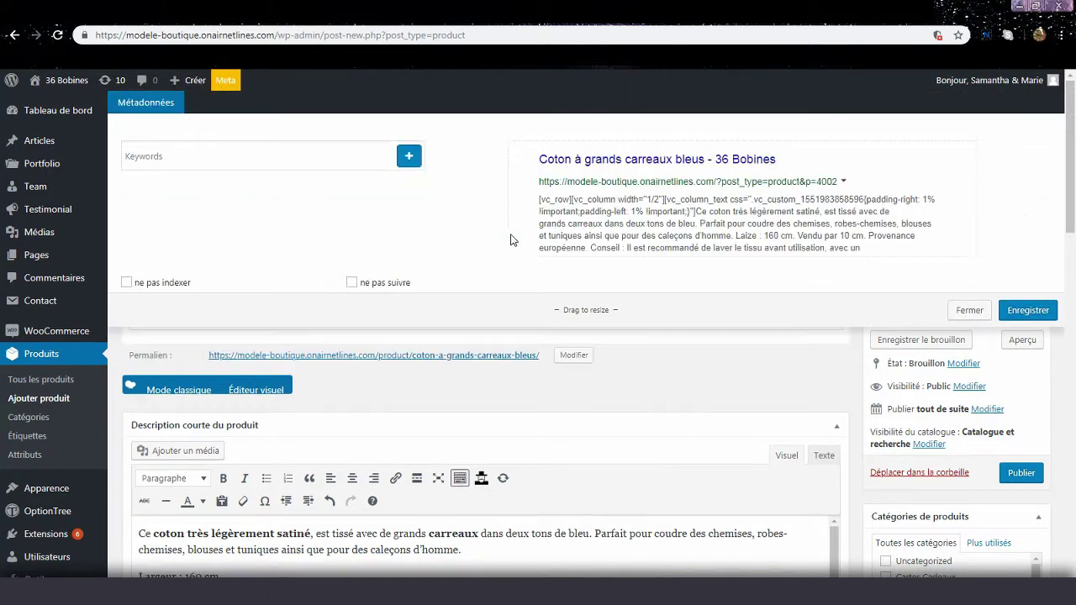
left_click(623, 216)
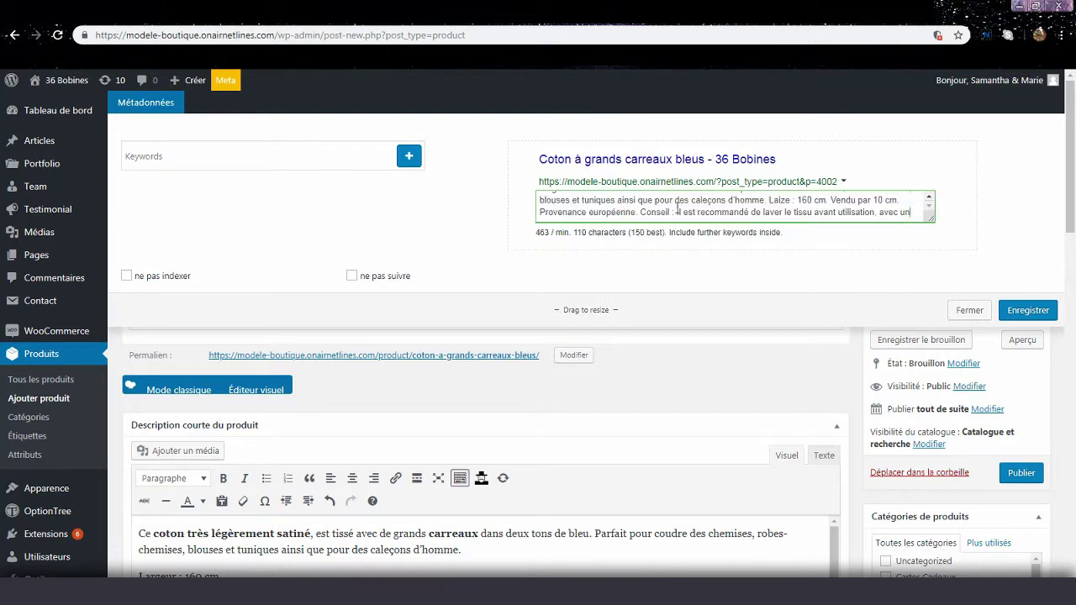
key("ctrl+a")
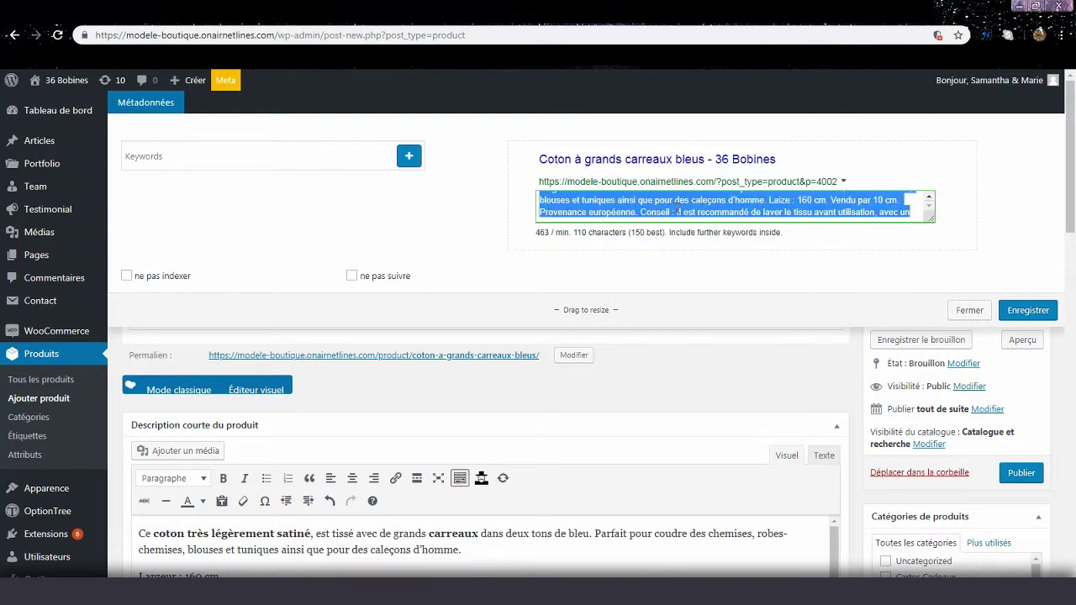
key("BackSpace")
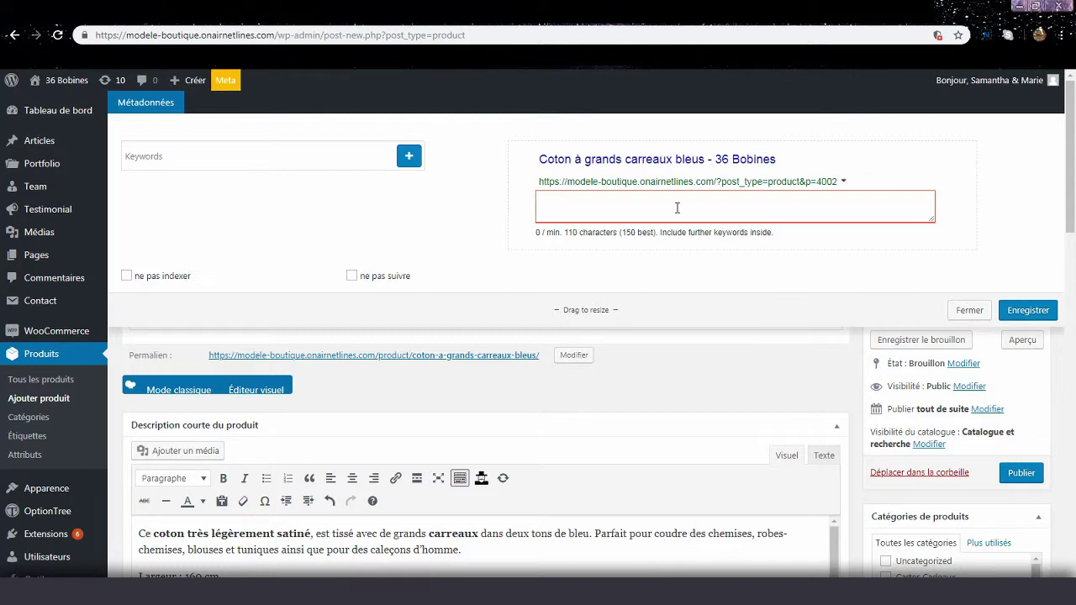
type("Ce tissu est en coton tissé de grands carreaux bleus. Parfait pour coudre des chemises. En vente au mètre ou 25 cm sur 36 bobines. Tissu de qualité, pas cher.")
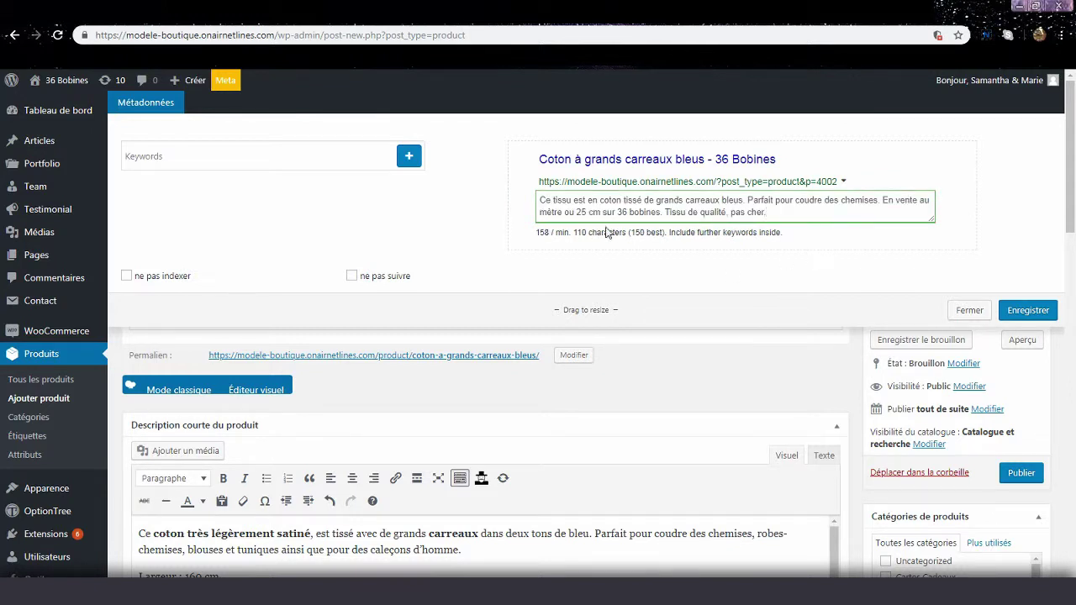
left_click(663, 264)
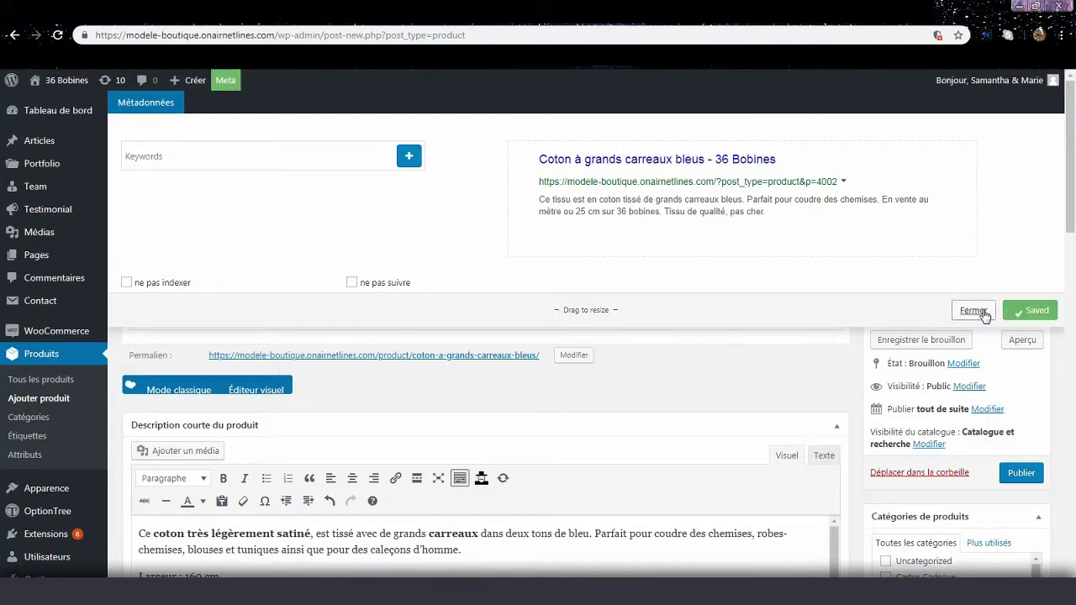
left_click(983, 312)
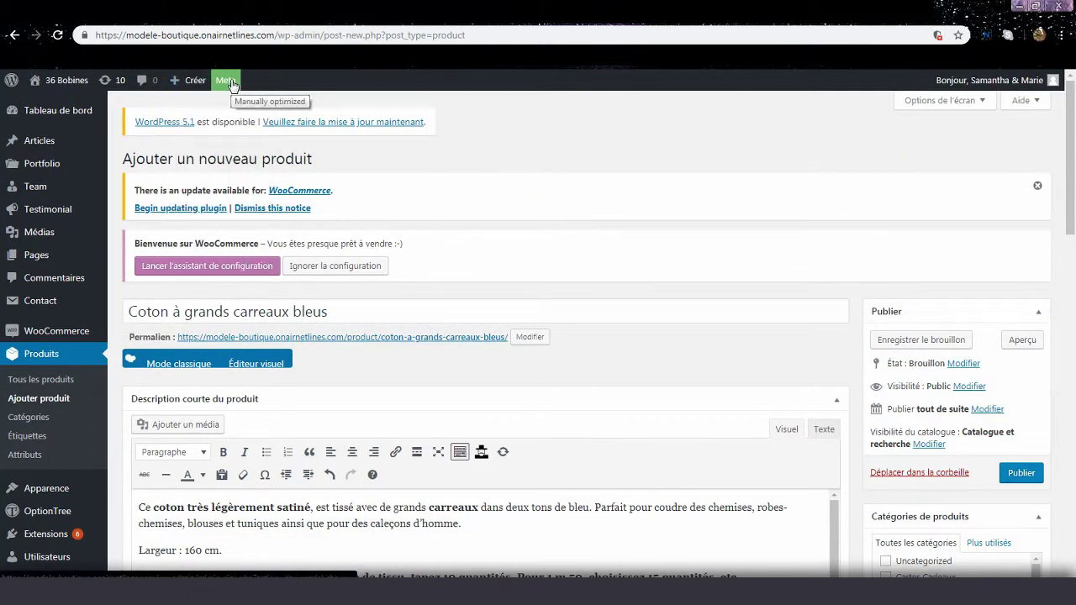
- Switch to the PrestaShop product and examine its associated categories in the category tree
scroll(568, 235, "down", 1)
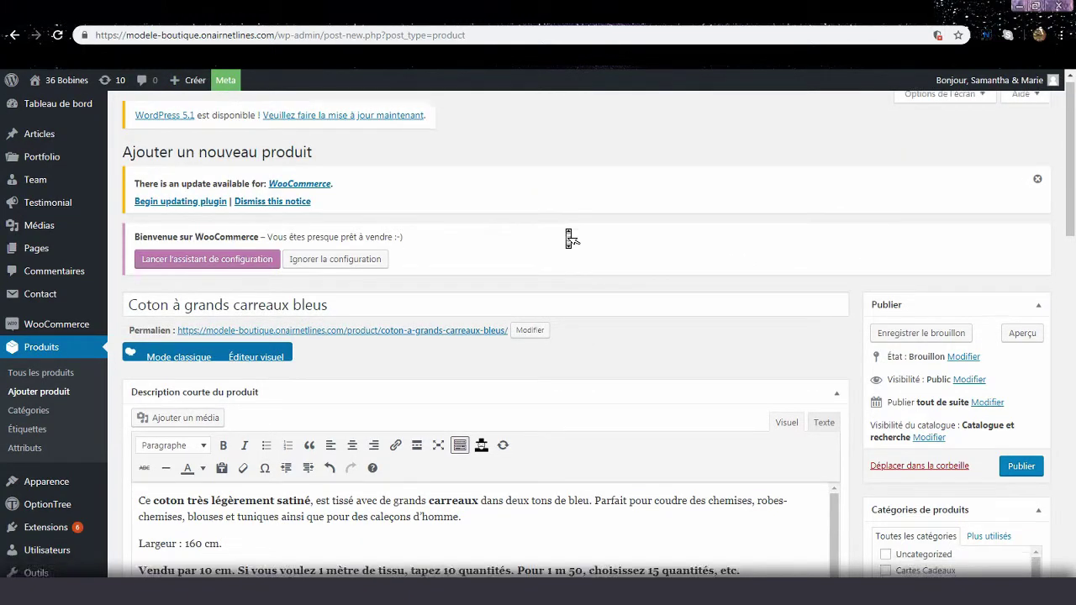
scroll(569, 237, "down", 3)
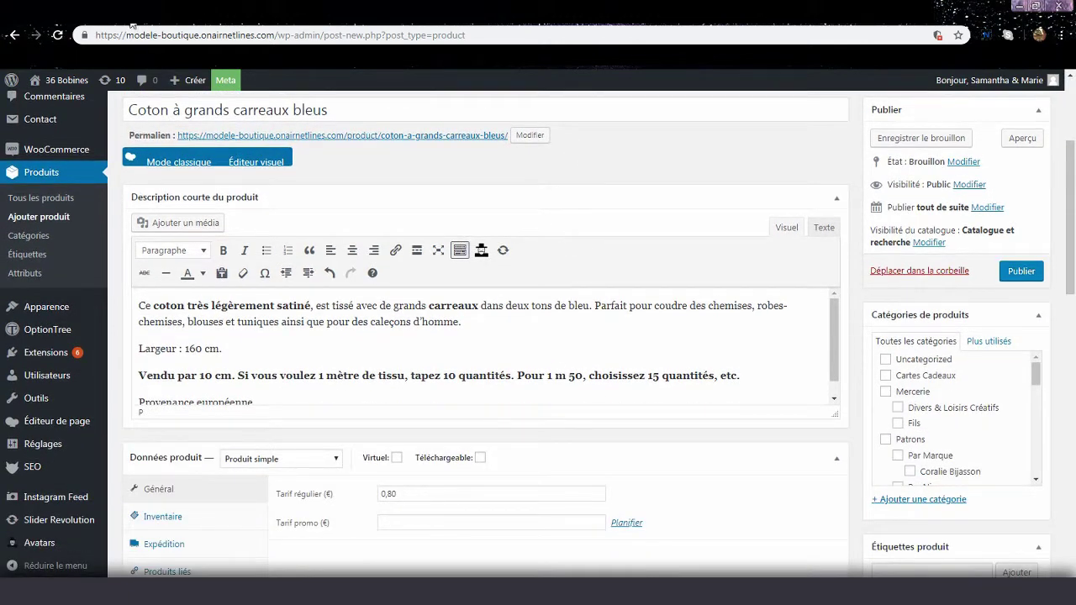
left_click(132, 25)
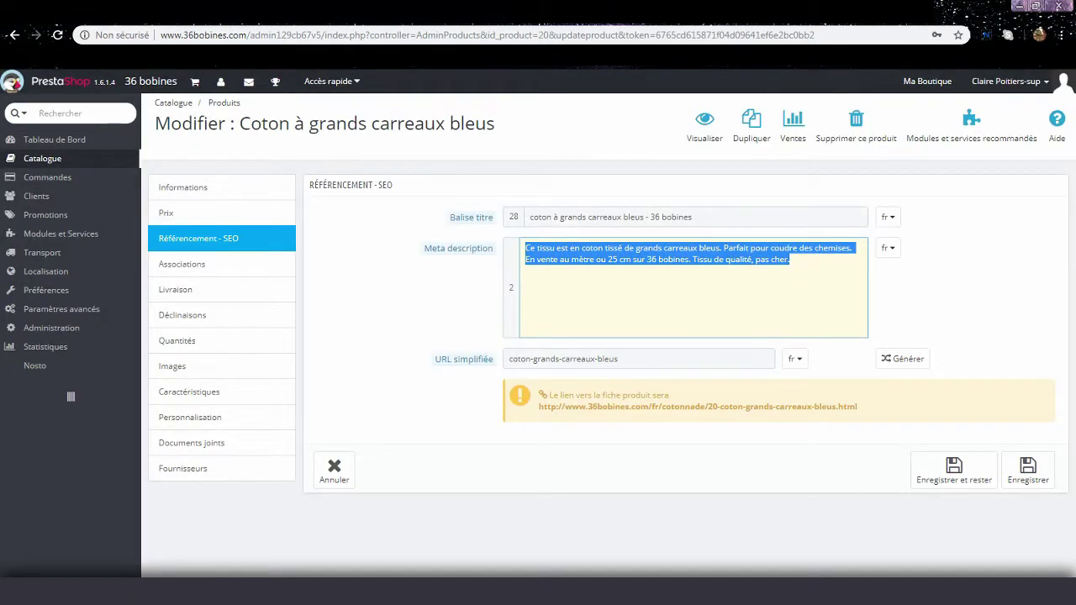
left_click(263, 264)
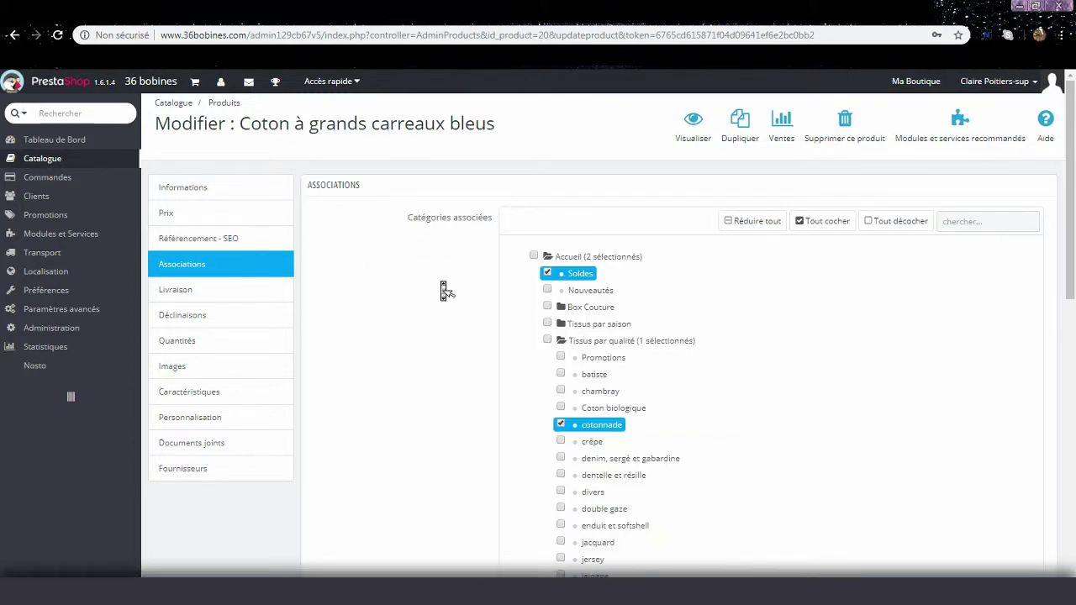
scroll(446, 291, "down", 1)
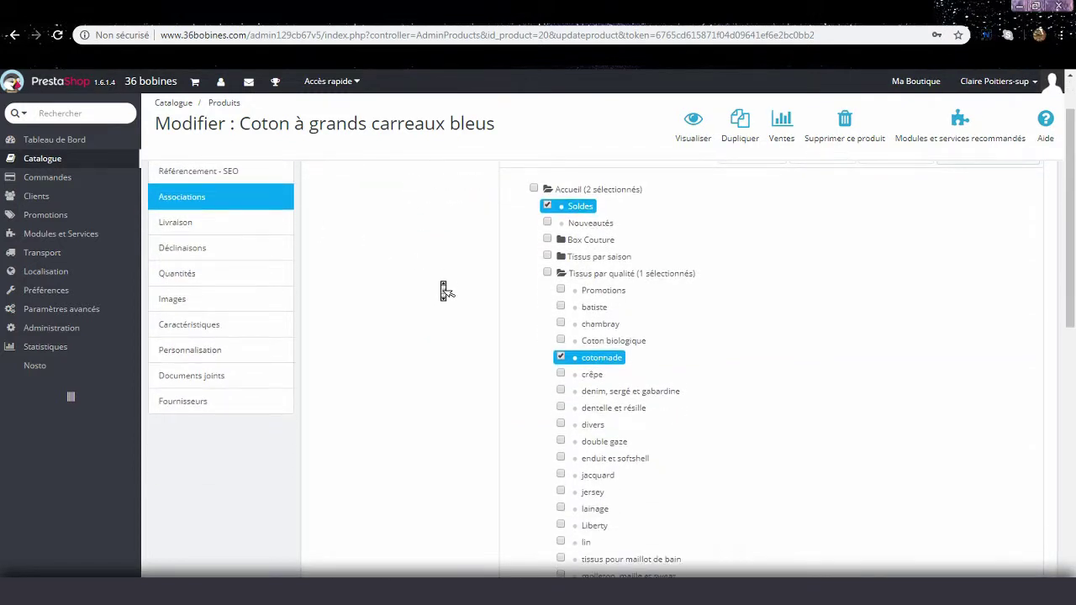
scroll(445, 291, "up", 1)
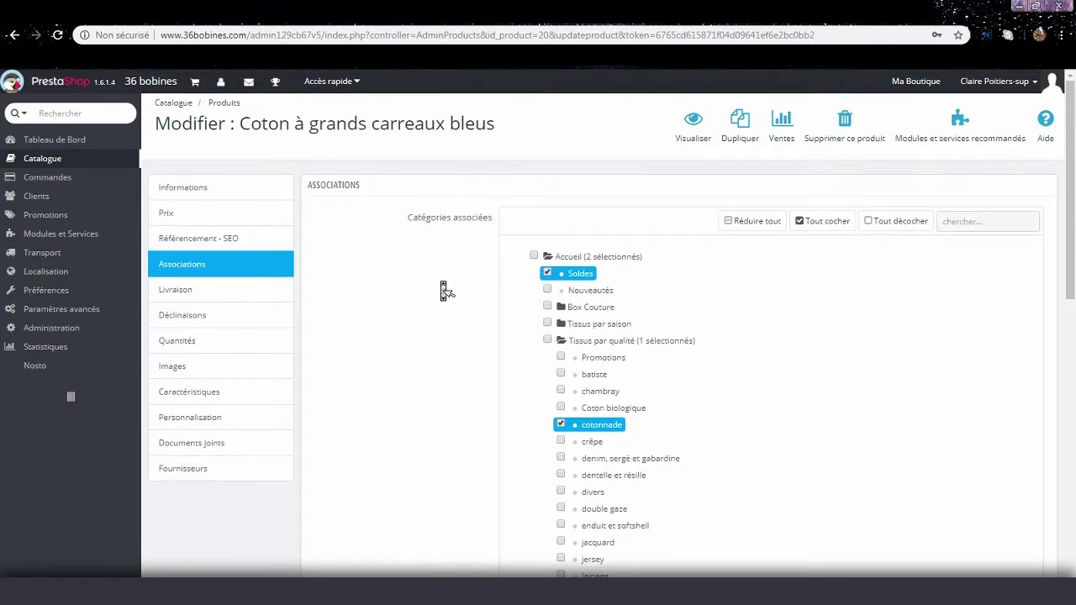
scroll(445, 291, "down", 1)
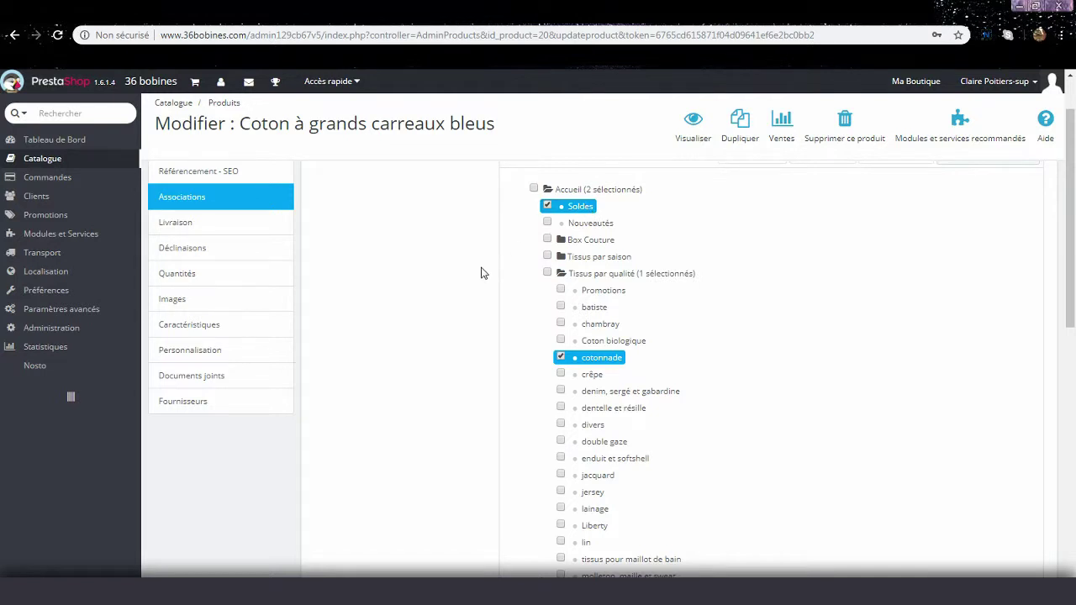
scroll(481, 273, "down", 5)
scroll(484, 277, "down", 3)
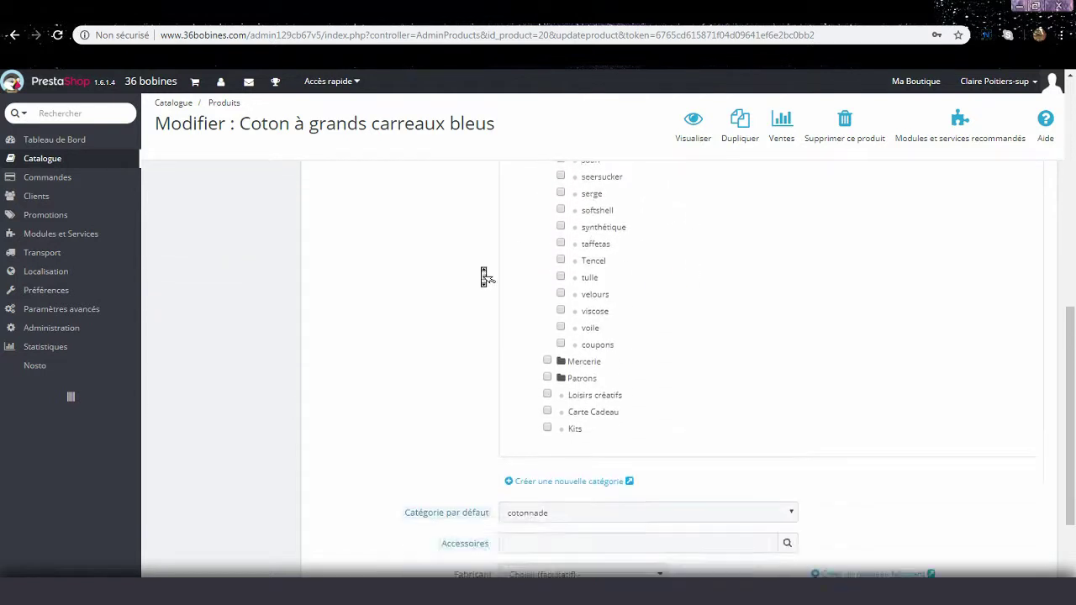
scroll(484, 278, "up", 8)
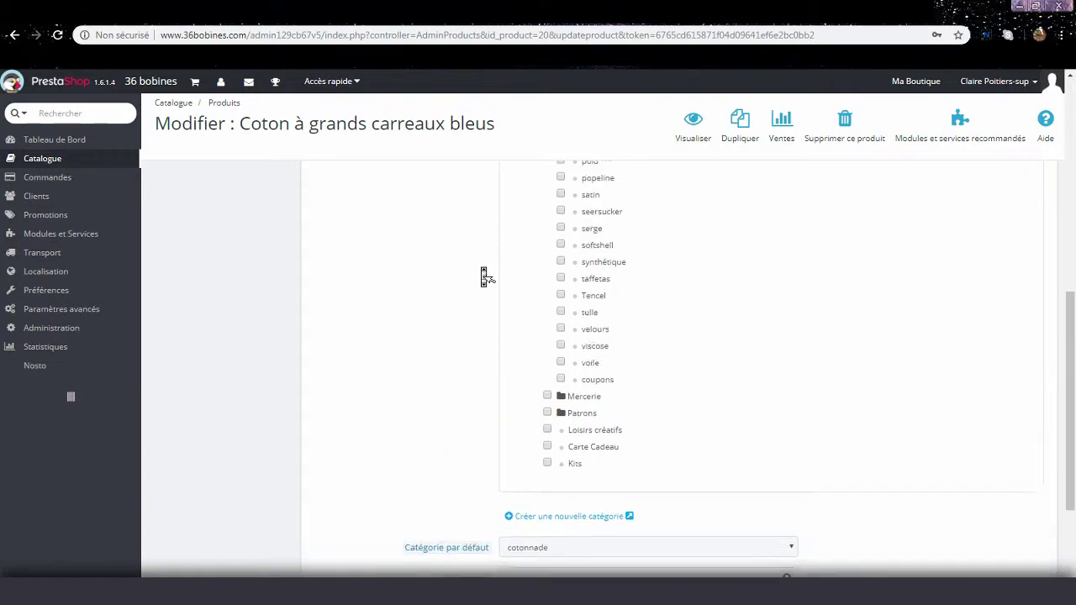
scroll(484, 277, "up", 1)
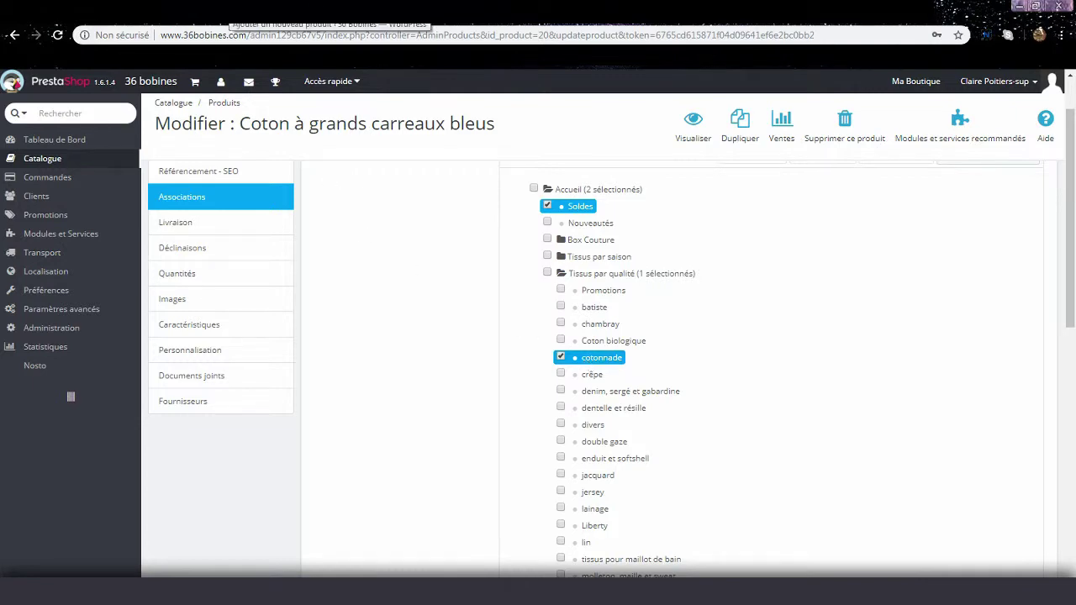
- Switch to the WooCommerce product and assign it the Cotonnade category under Matières
left_click(253, 8)
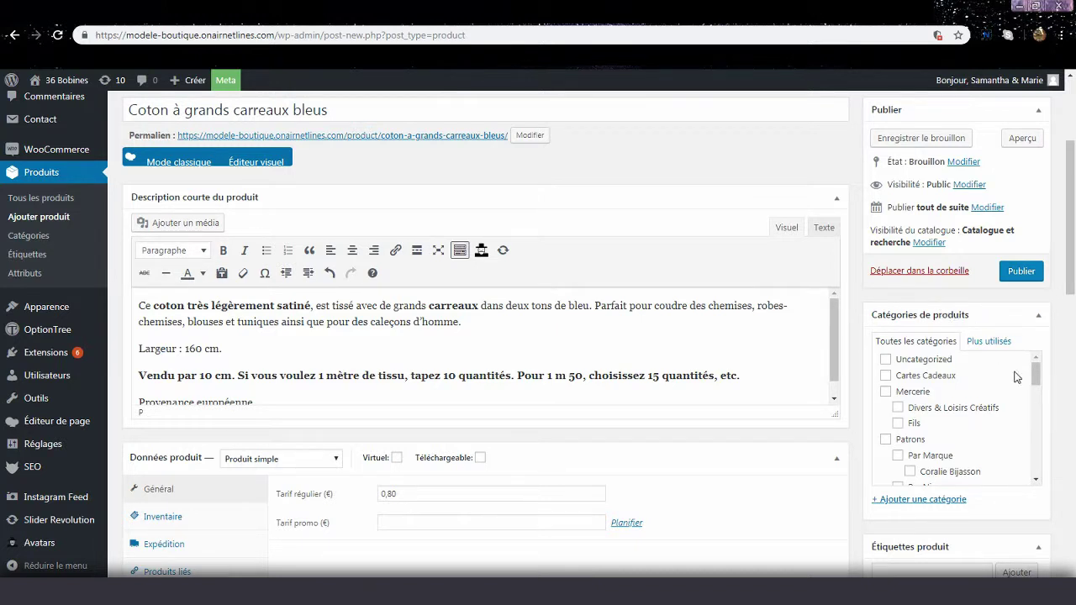
left_click_drag(1038, 384, 1046, 413)
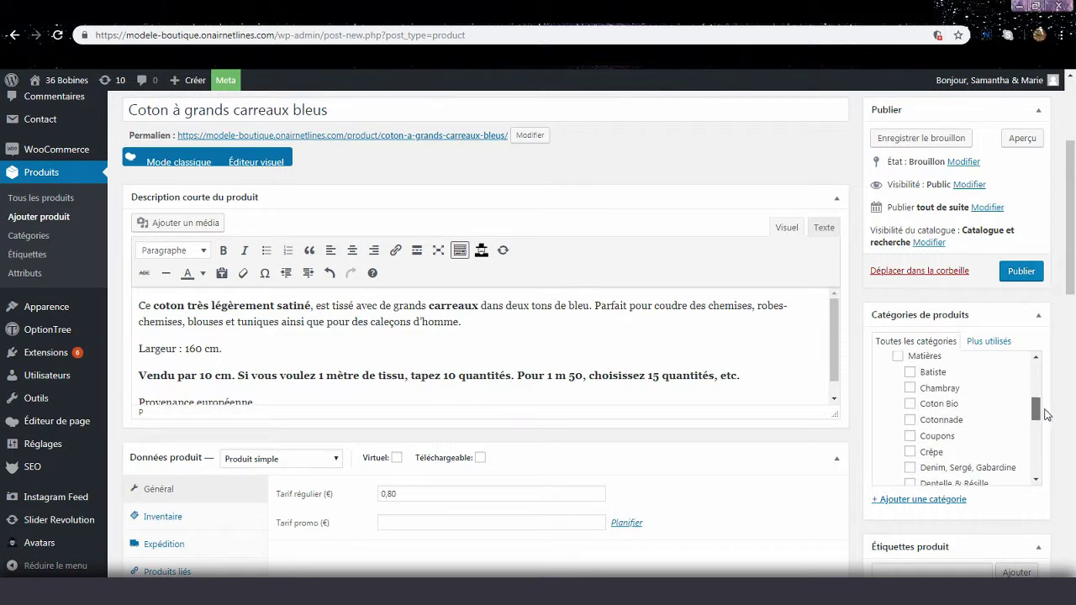
left_click(912, 421)
left_click_drag(1037, 408, 1042, 418)
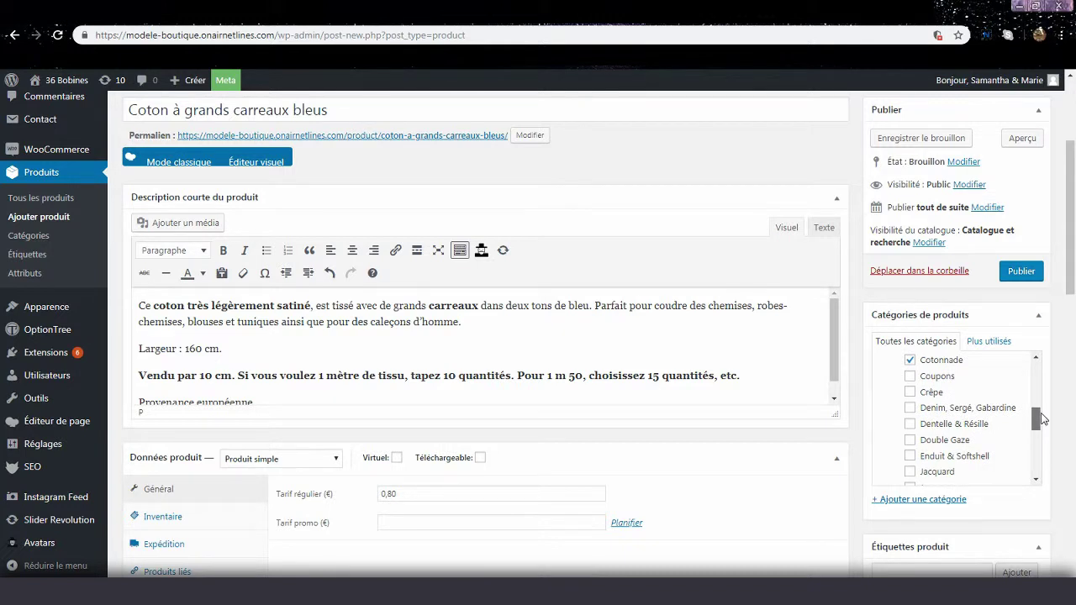
- Create a new product category named "Carreaux" with Motifs as its parent category
left_click_drag(1042, 418, 1055, 470)
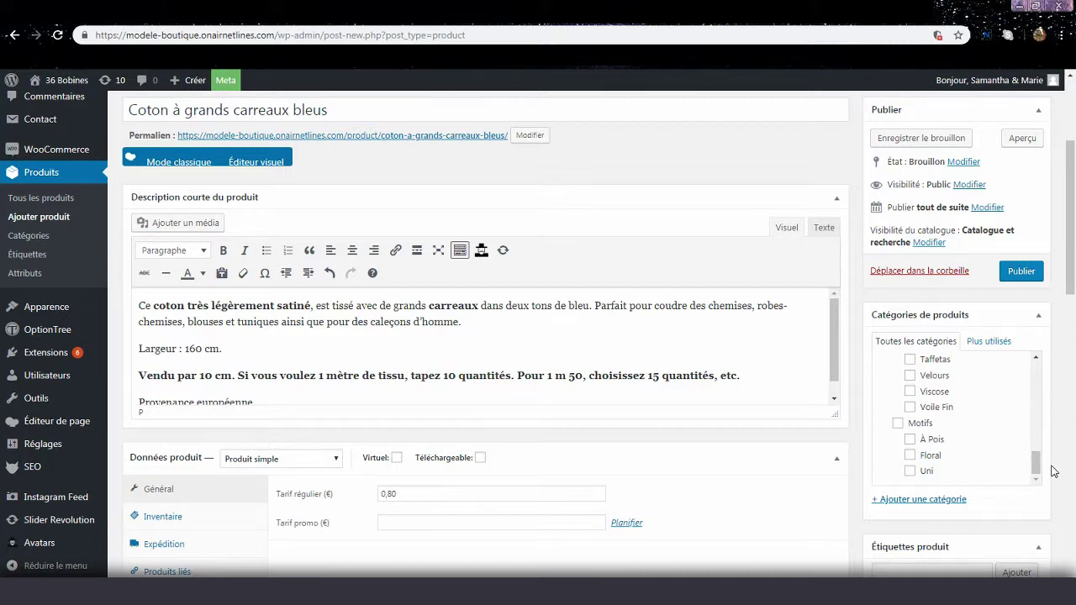
left_click(932, 501)
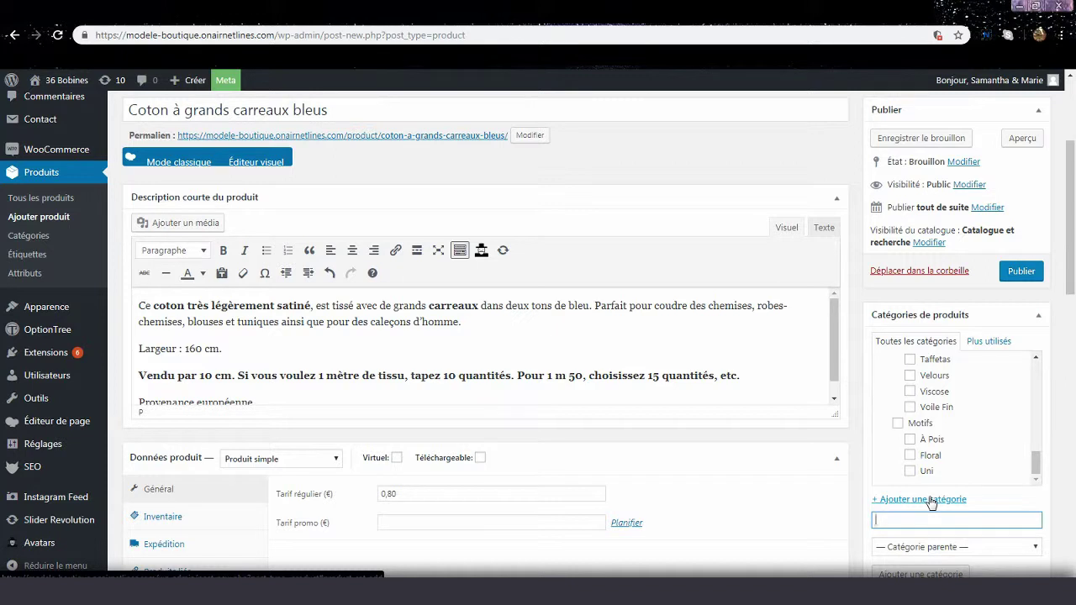
scroll(931, 503, "down", 1)
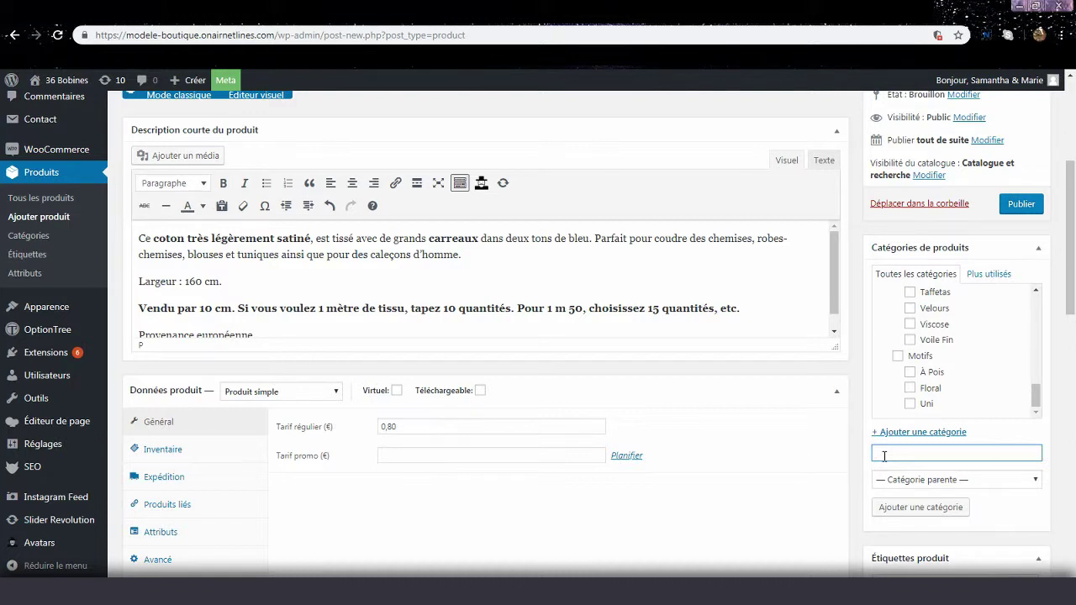
type("Carreaux")
left_click(899, 482)
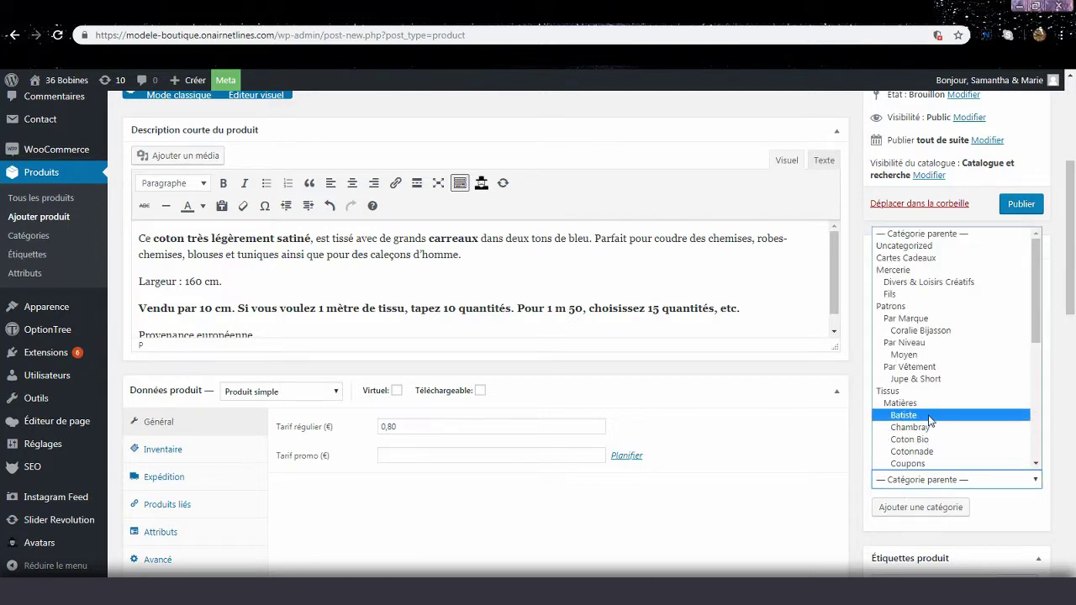
scroll(930, 420, "down", 5)
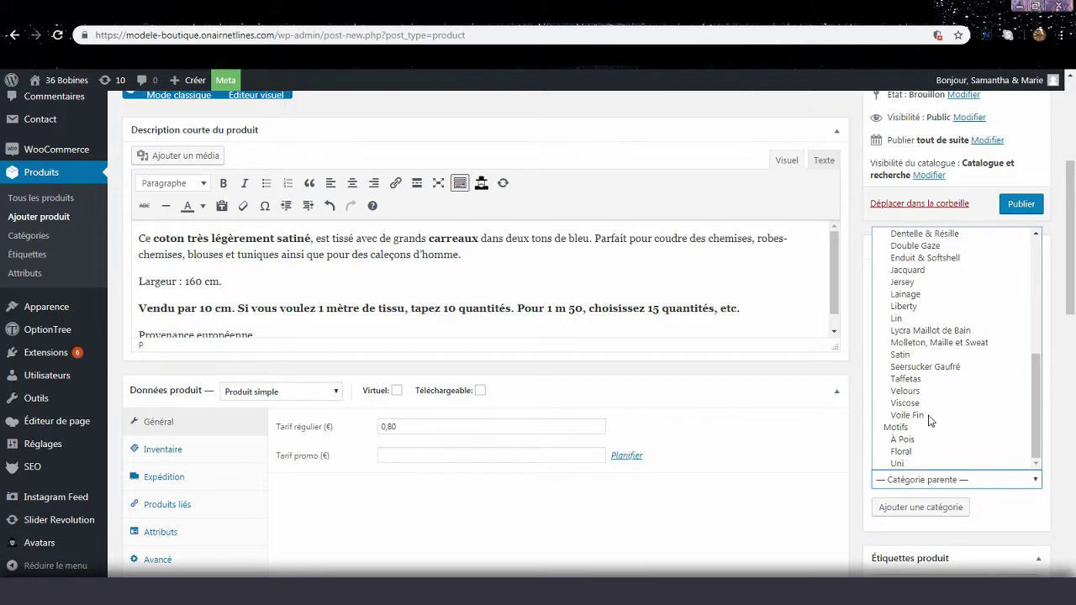
left_click(902, 430)
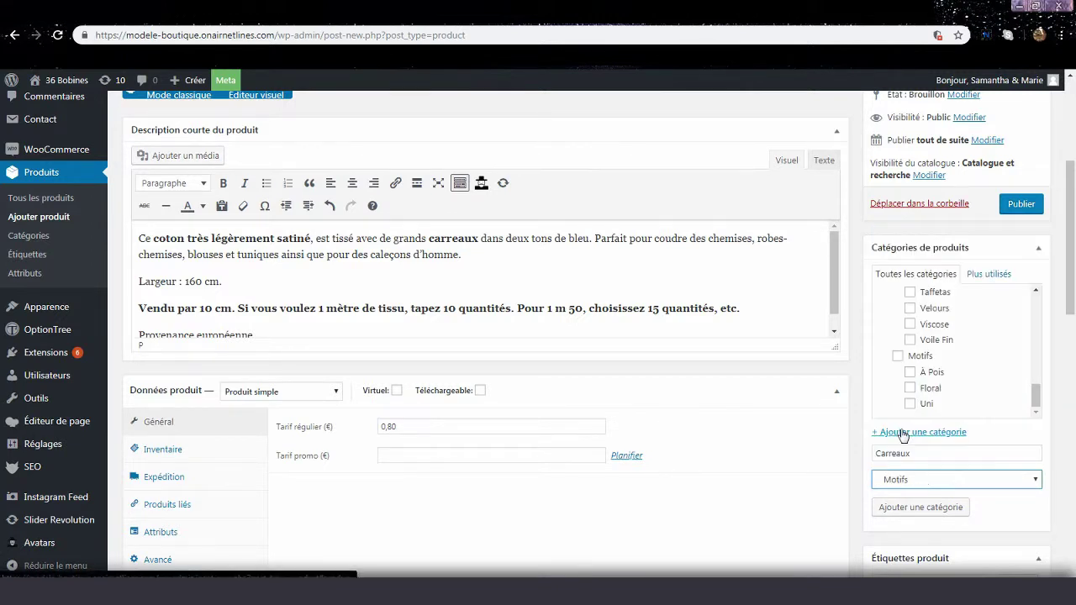
left_click(913, 454)
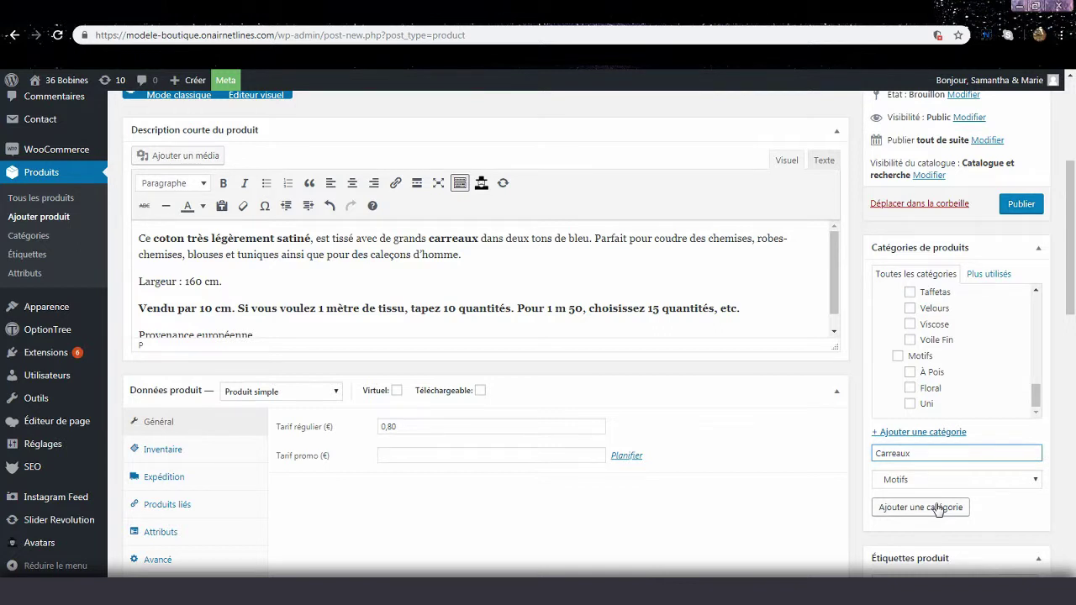
left_click(939, 509)
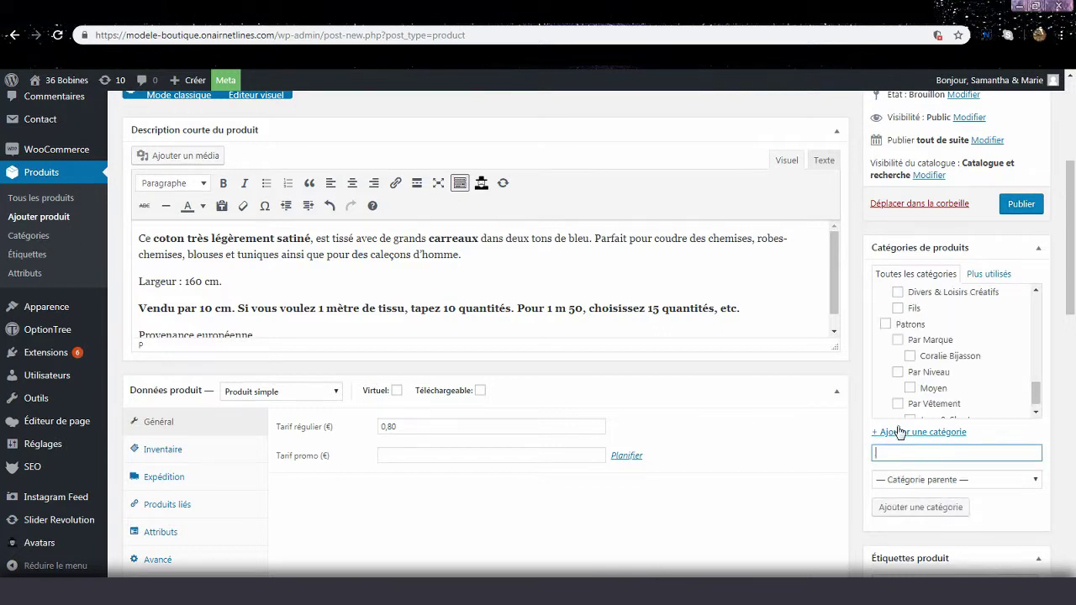
left_click_drag(1039, 397, 1039, 372)
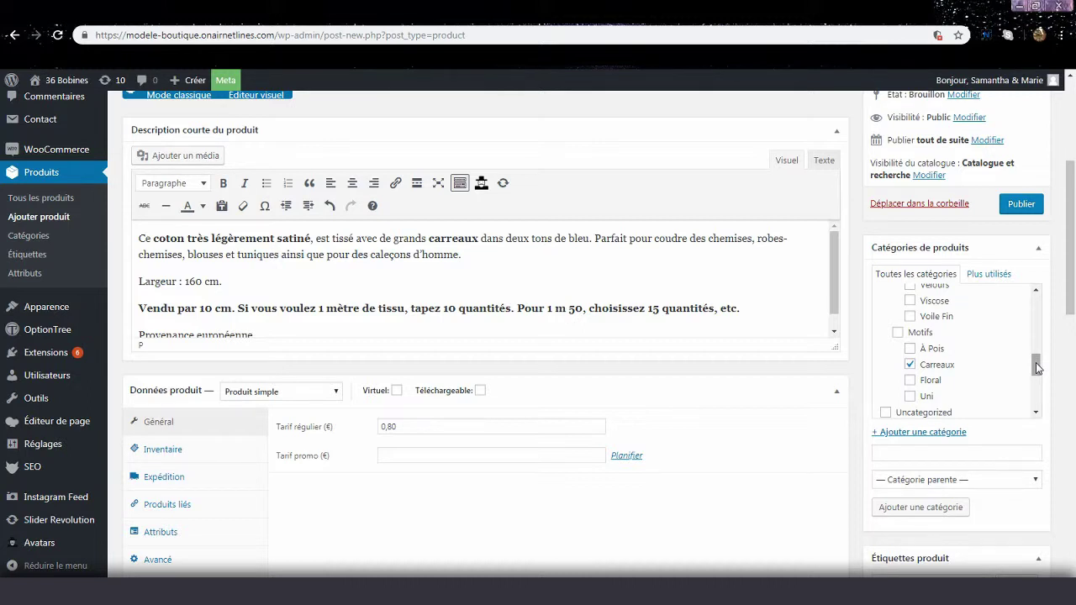
- Switch to the PrestaShop product and examine its package dimensions and weight in the delivery settings
left_click_drag(1038, 368, 550, 276)
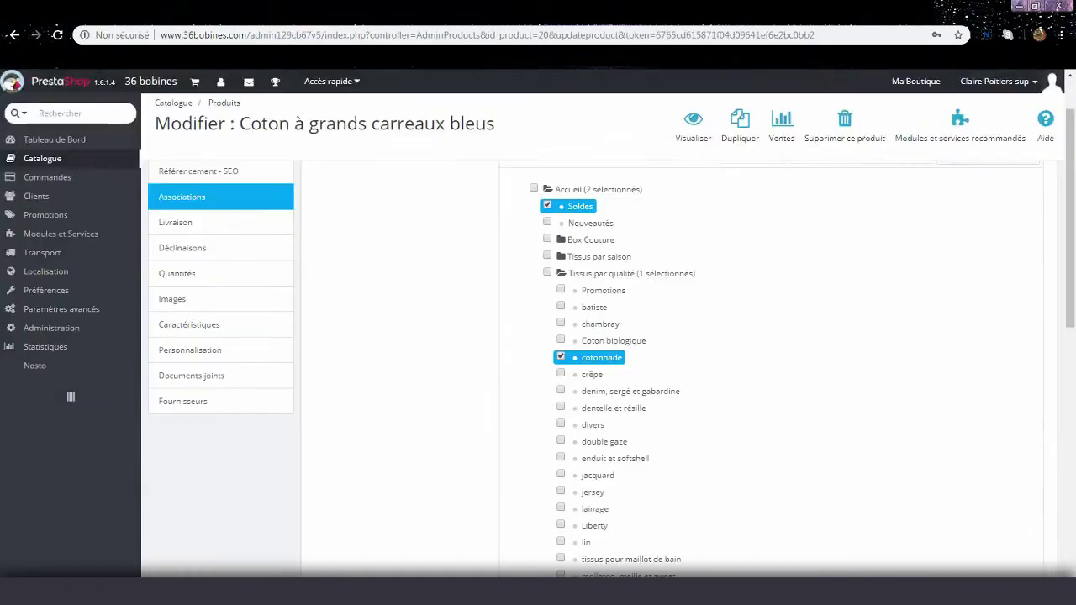
left_click(260, 228)
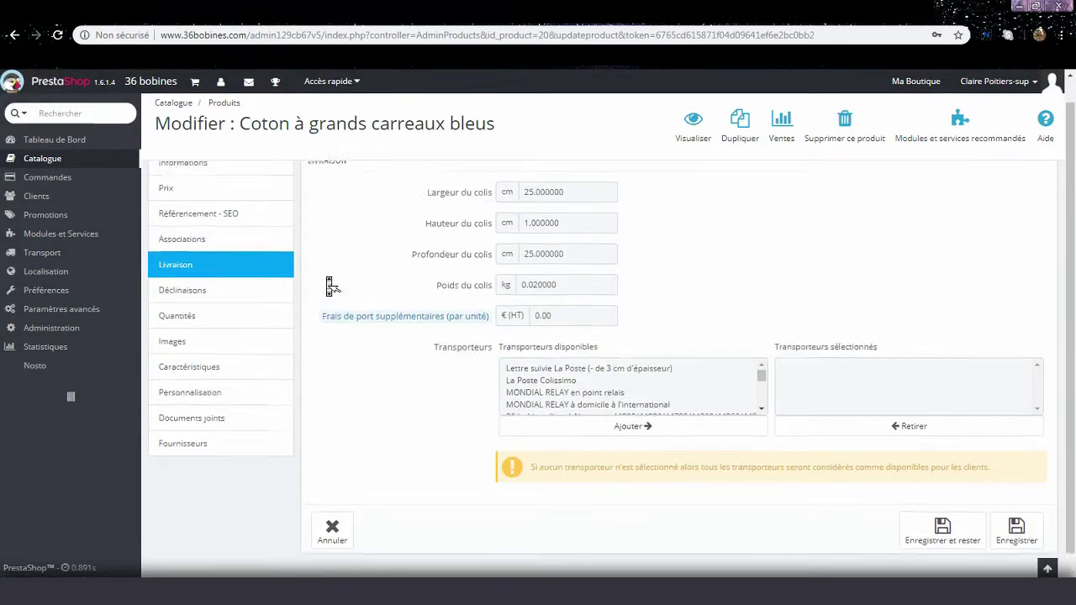
scroll(331, 286, "up", 1)
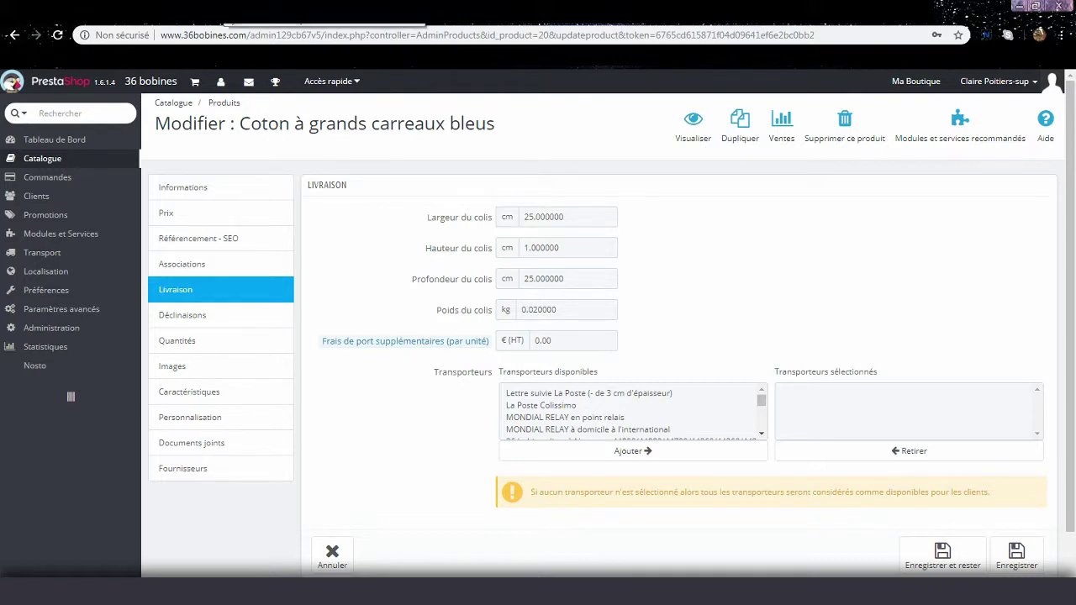
- Return to the WooCommerce product and set its shipping weight to 0.02 kg
key("ctrl+Tab")
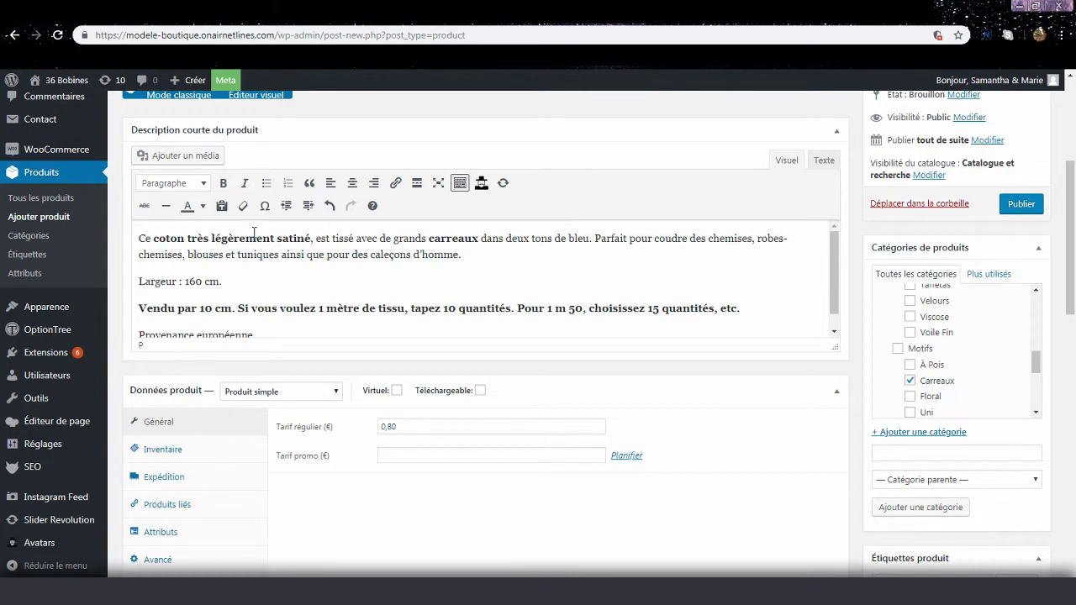
scroll(259, 244, "down", 1)
scroll(259, 400, "down", 1)
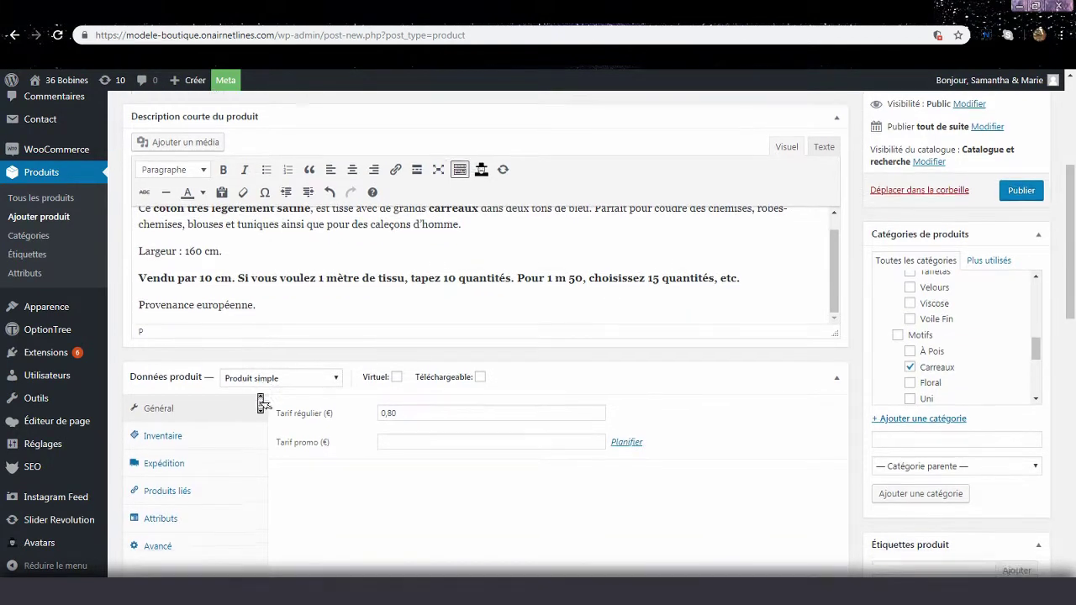
scroll(257, 399, "down", 1)
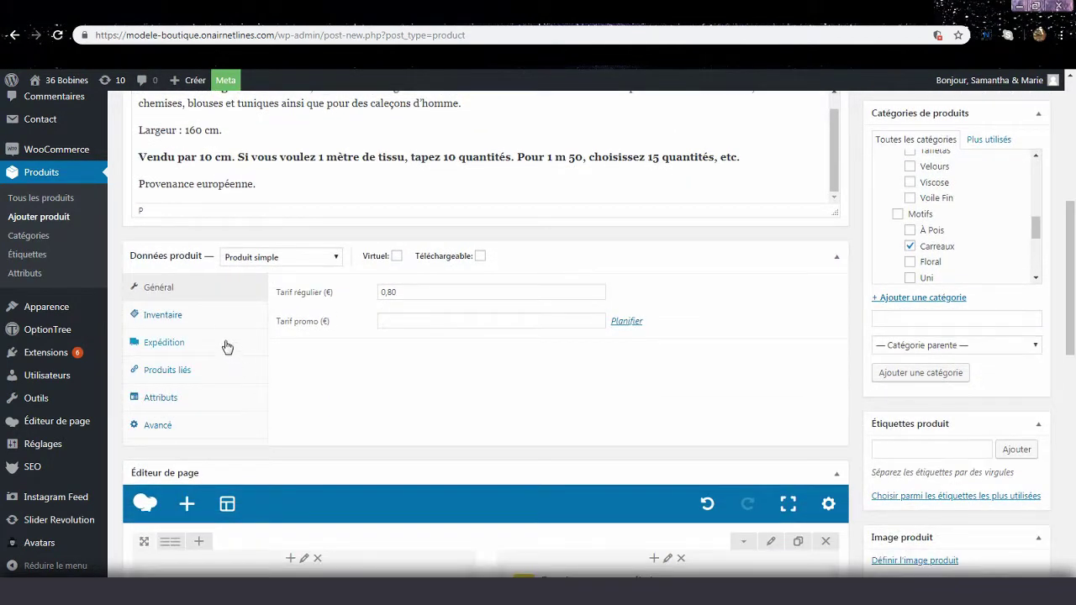
left_click(225, 345)
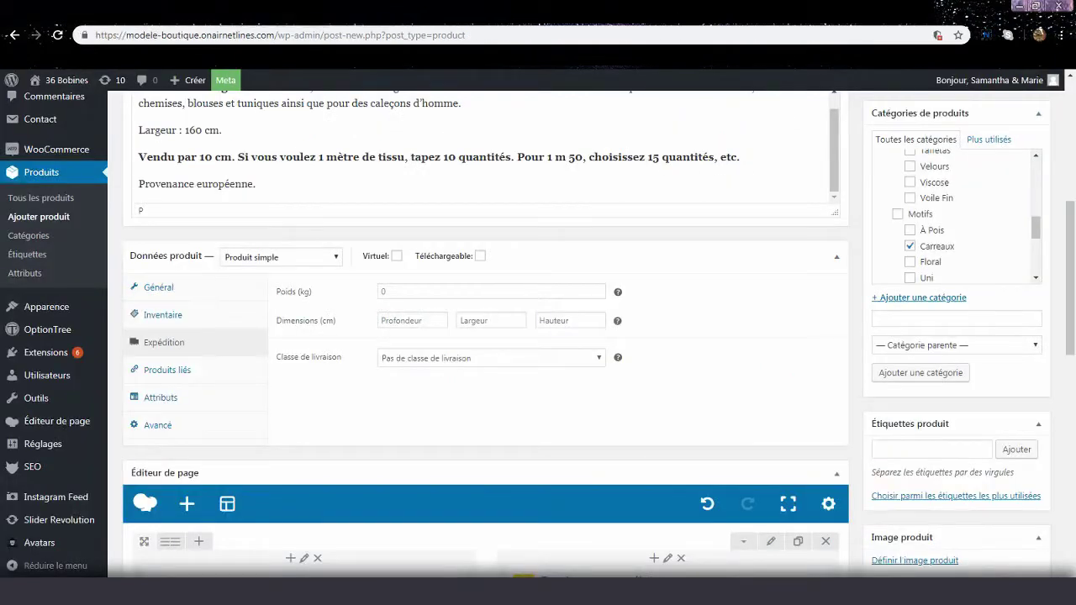
left_click(408, 295)
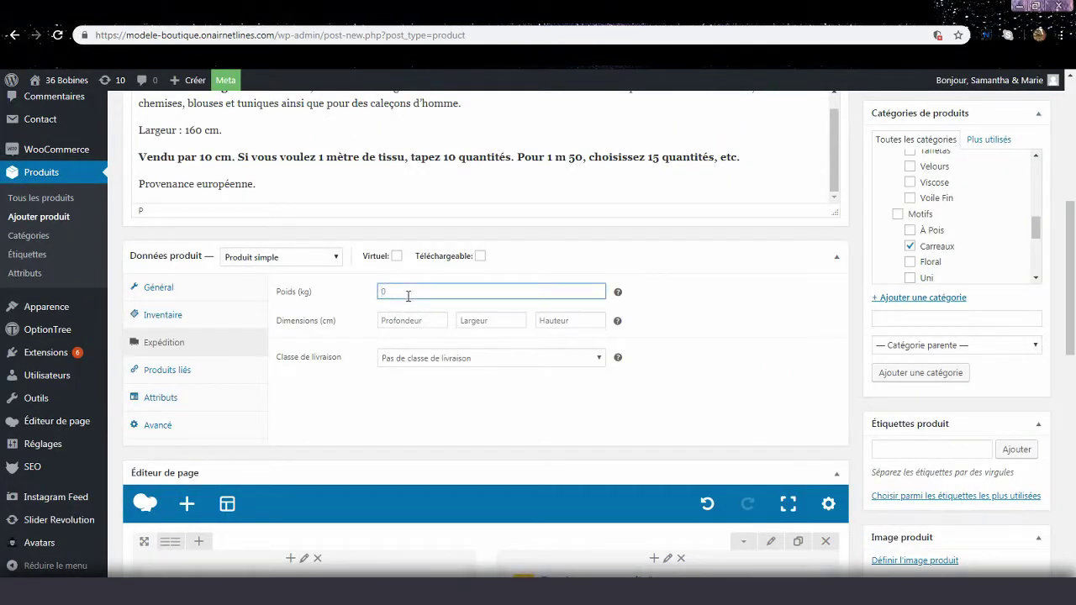
type("0.02")
- Set the shipping dimensions to a depth of 25 cm, a width of 25 cm and a height of 1 cm
left_click(411, 319)
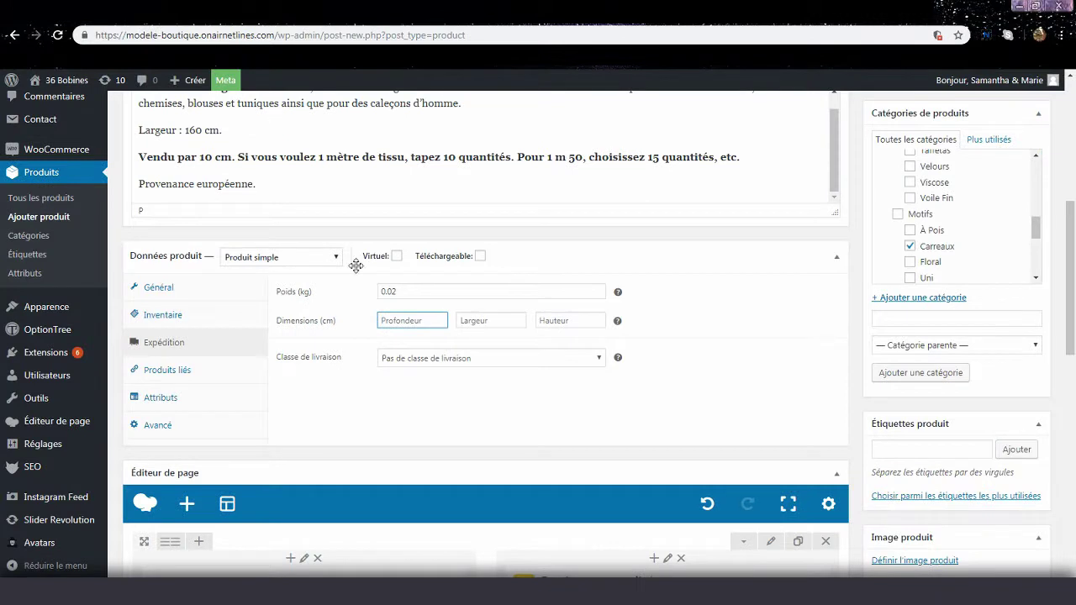
type("25")
left_click(476, 321)
type("25")
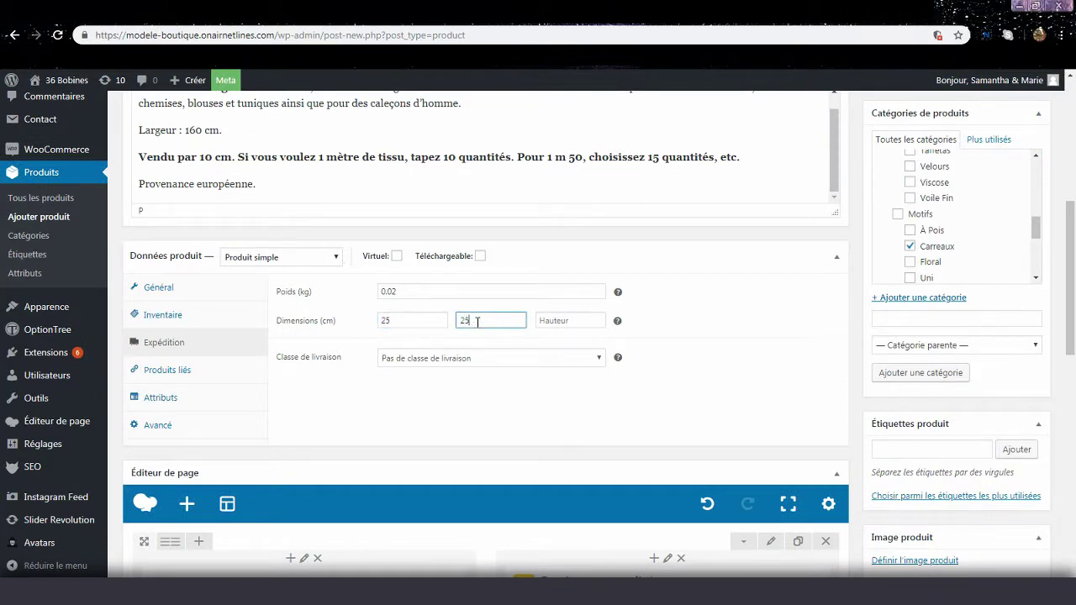
left_click(548, 320)
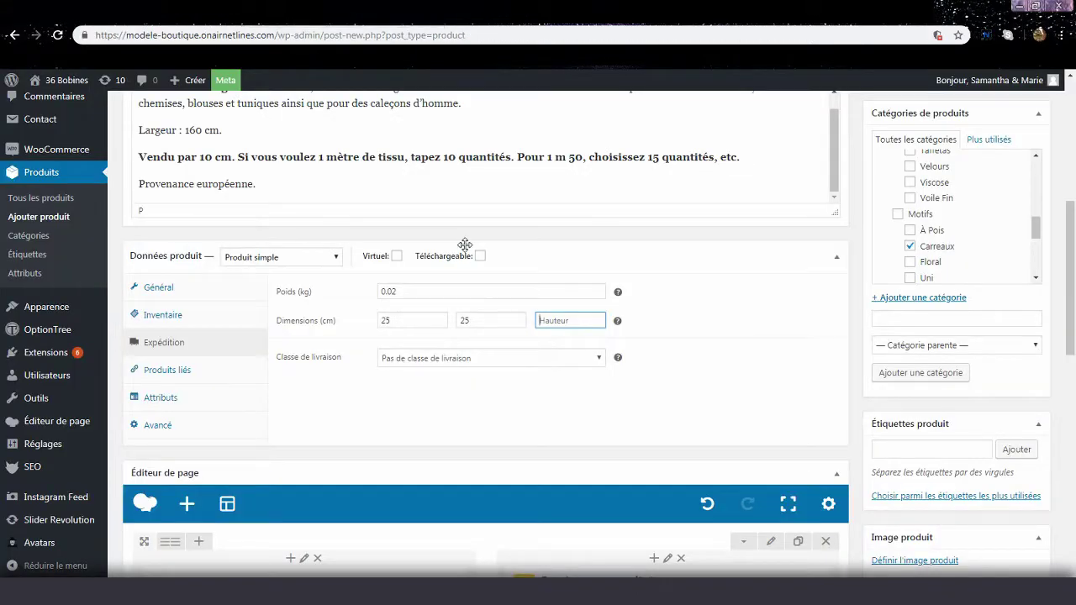
type("1")
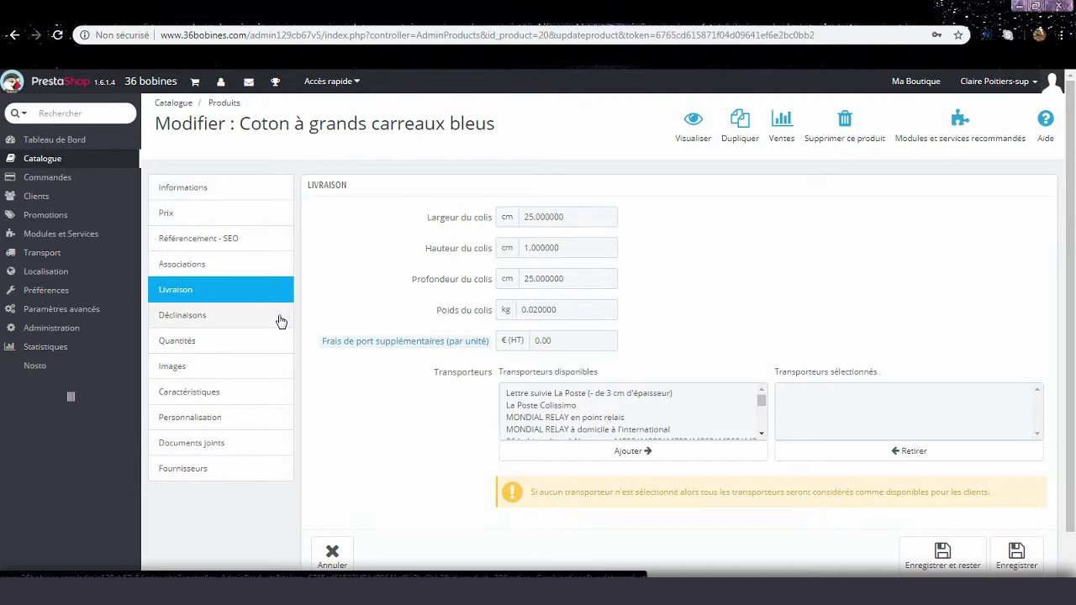
- Switch to the PrestaShop product and examine its variations and available quantities
left_click(281, 320)
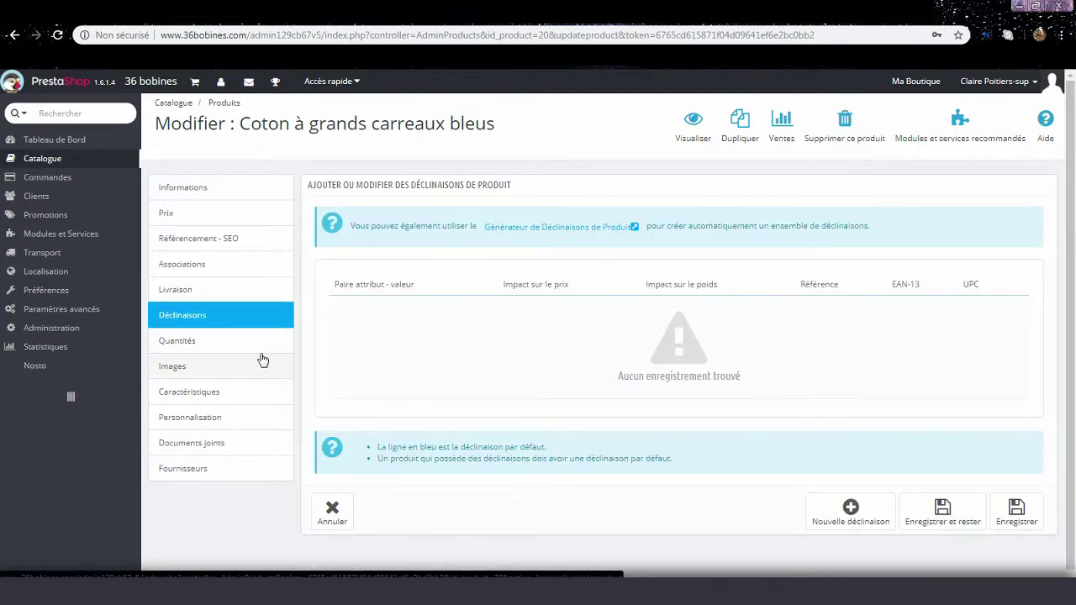
left_click(259, 359)
left_click(256, 348)
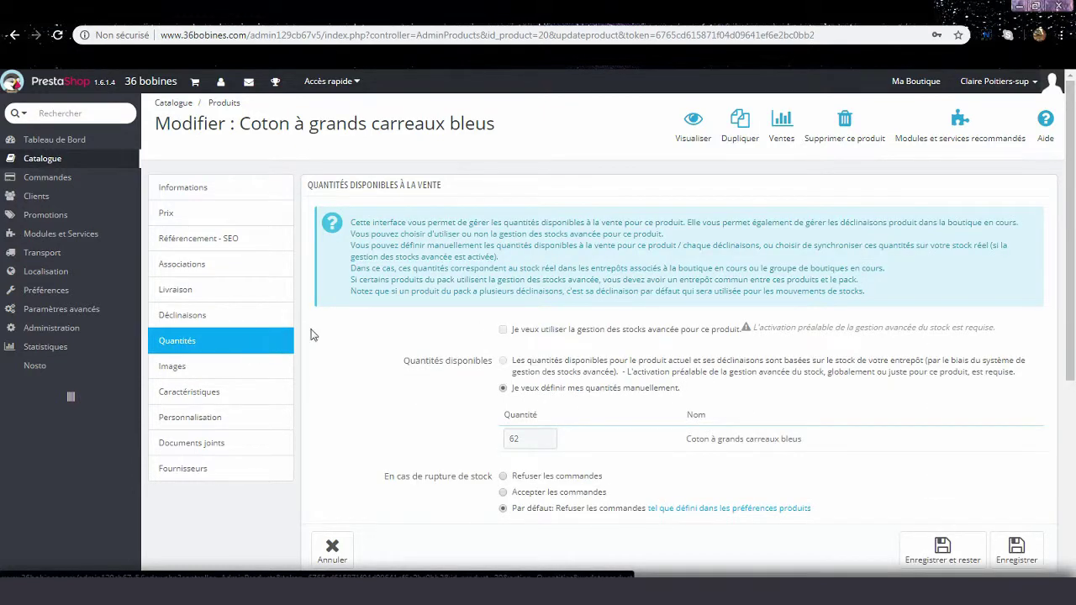
scroll(341, 336, "down", 1)
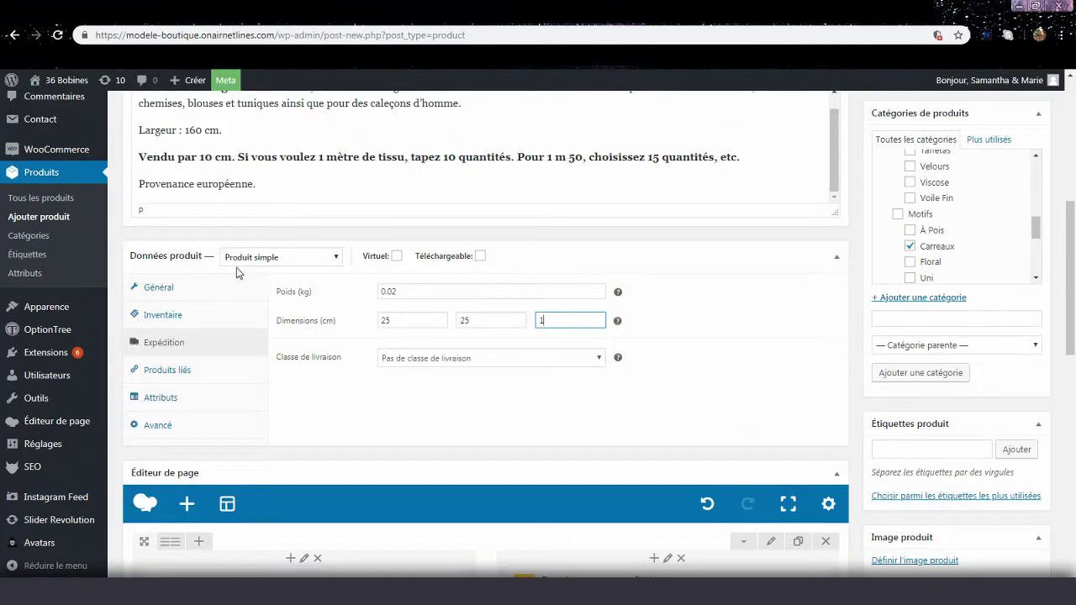
- Switch to the WooCommerce product and set its SKU to COTCARBLEU in the inventory data
left_click(217, 321)
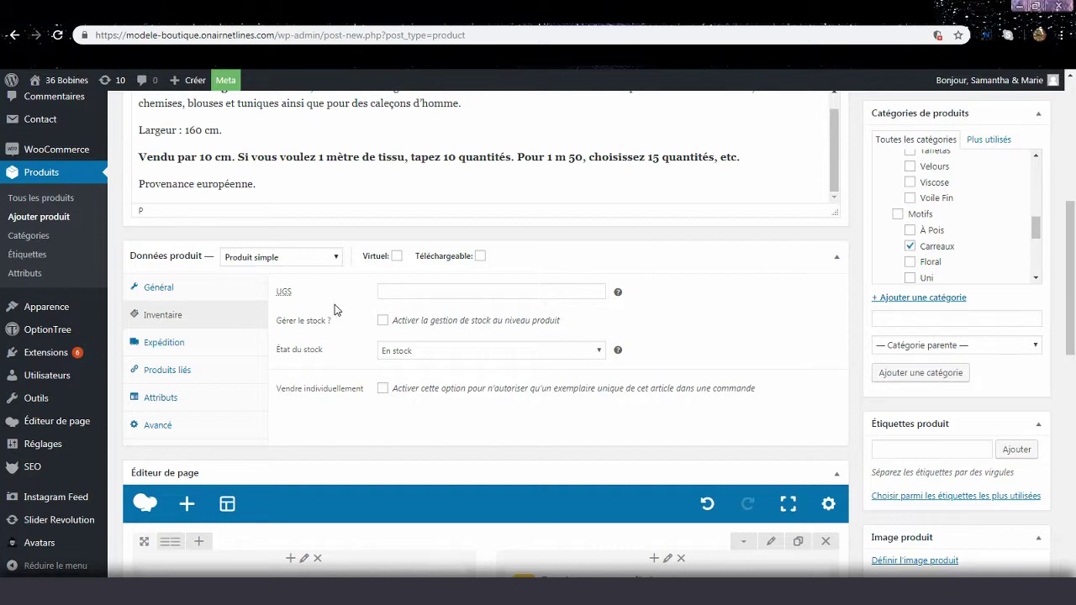
scroll(334, 311, "up", 5)
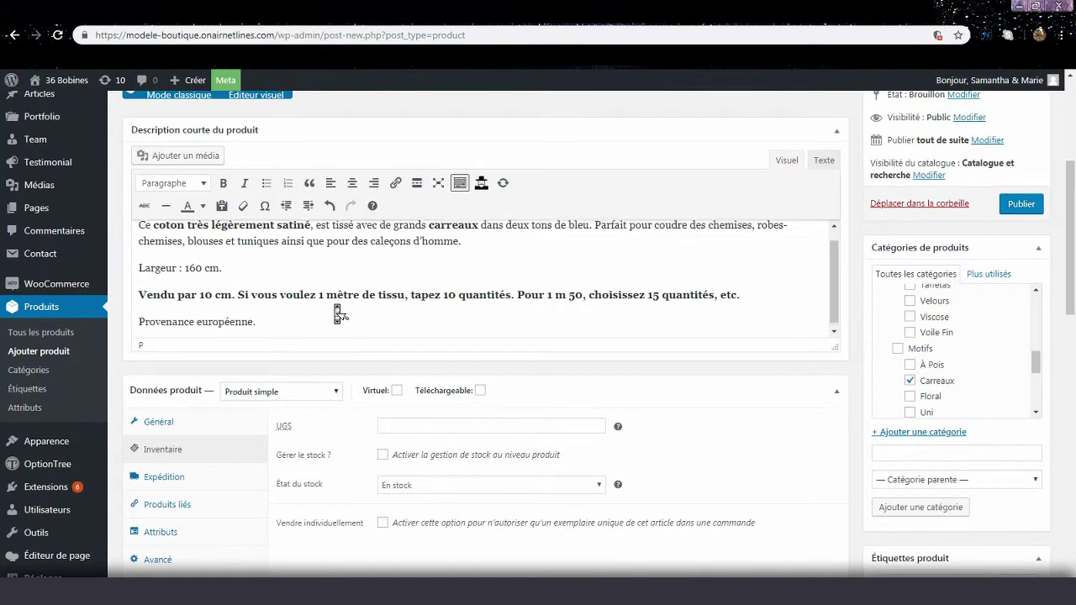
scroll(340, 314, "up", 3)
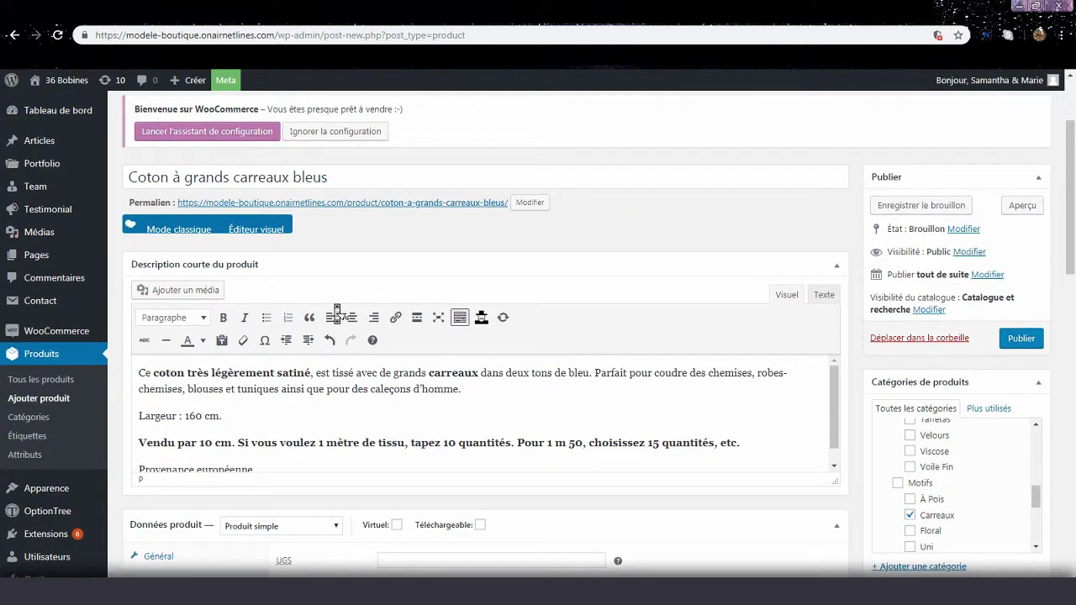
scroll(336, 313, "down", 6)
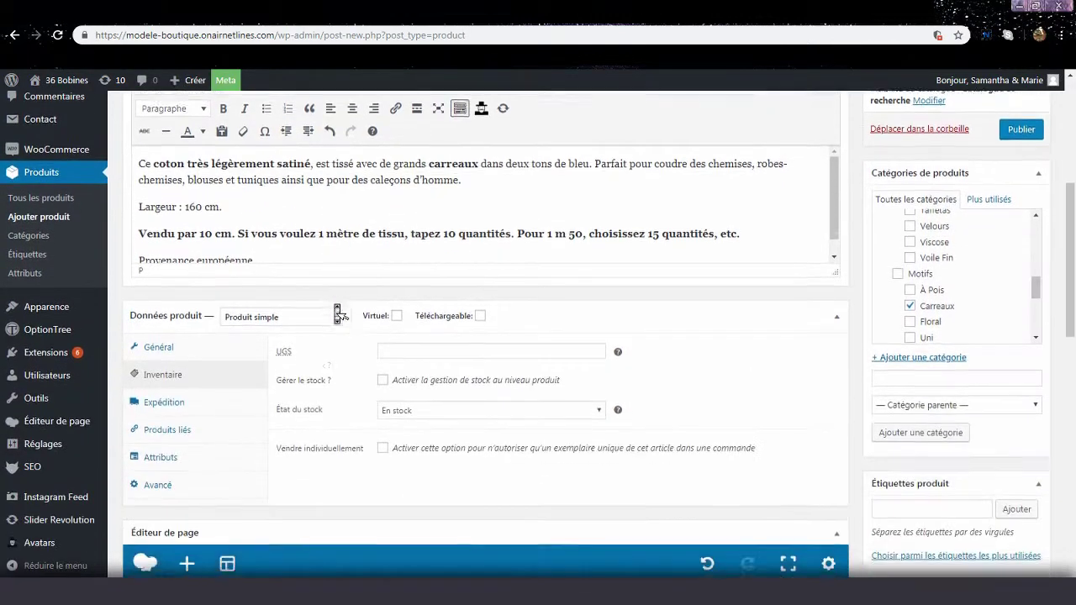
left_click(388, 293)
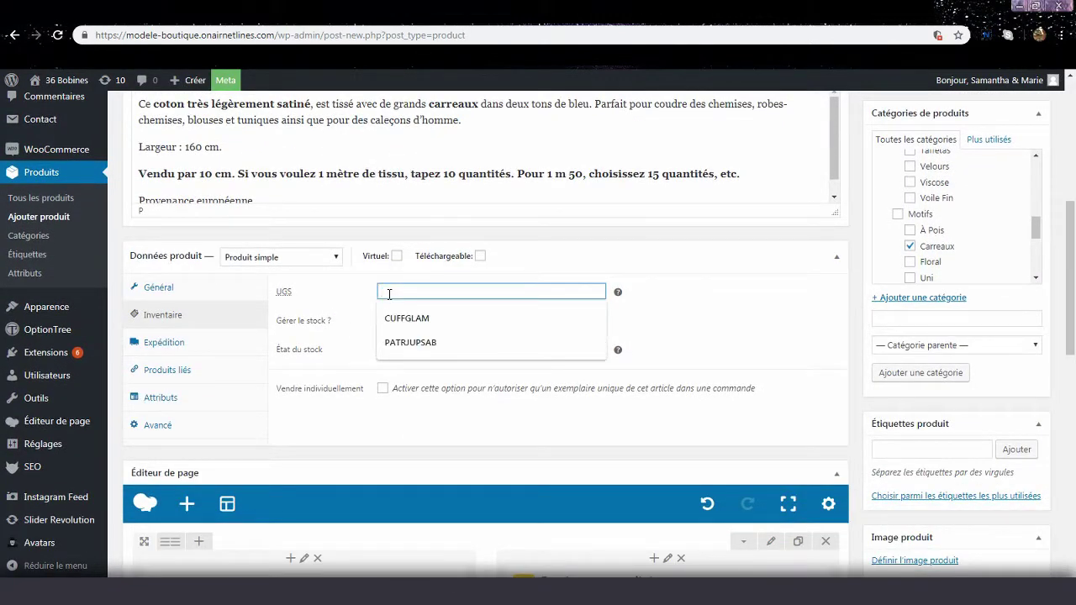
type("C")
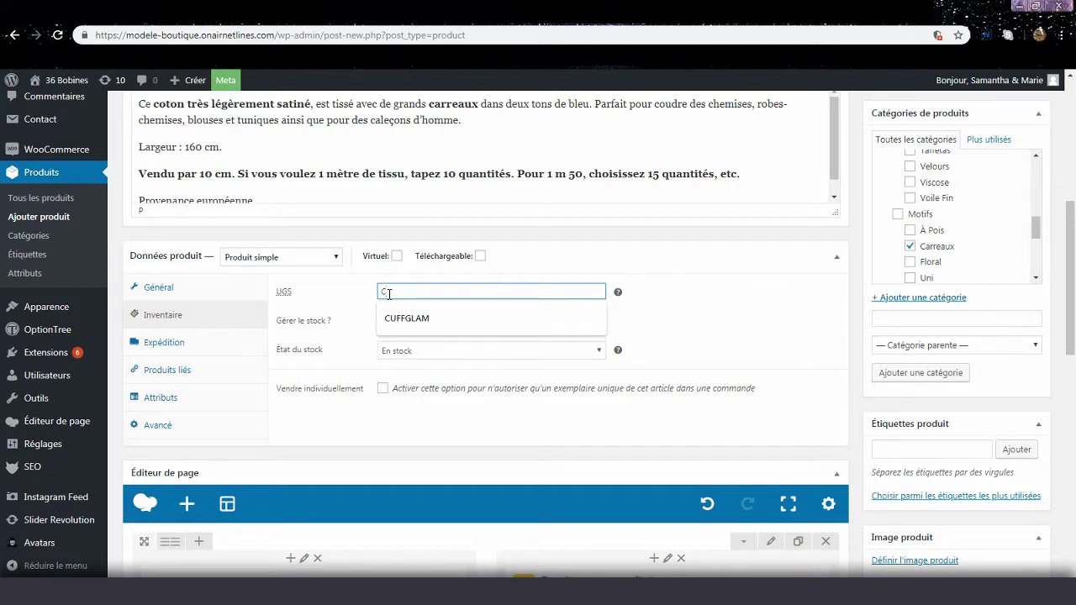
type("OT")
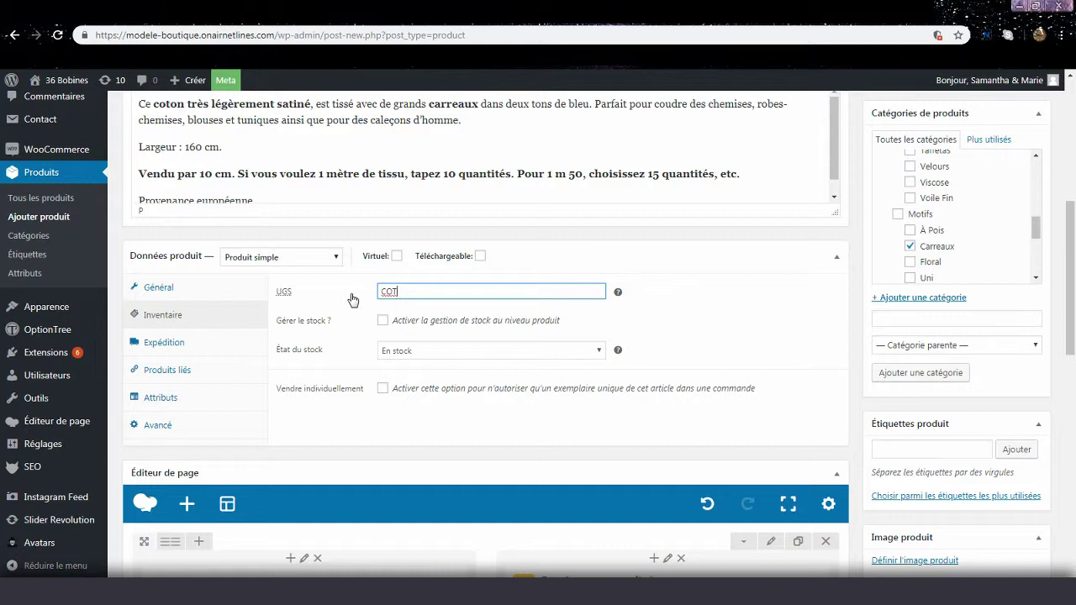
type("CARBLEU")
scroll(353, 301, "up", 4)
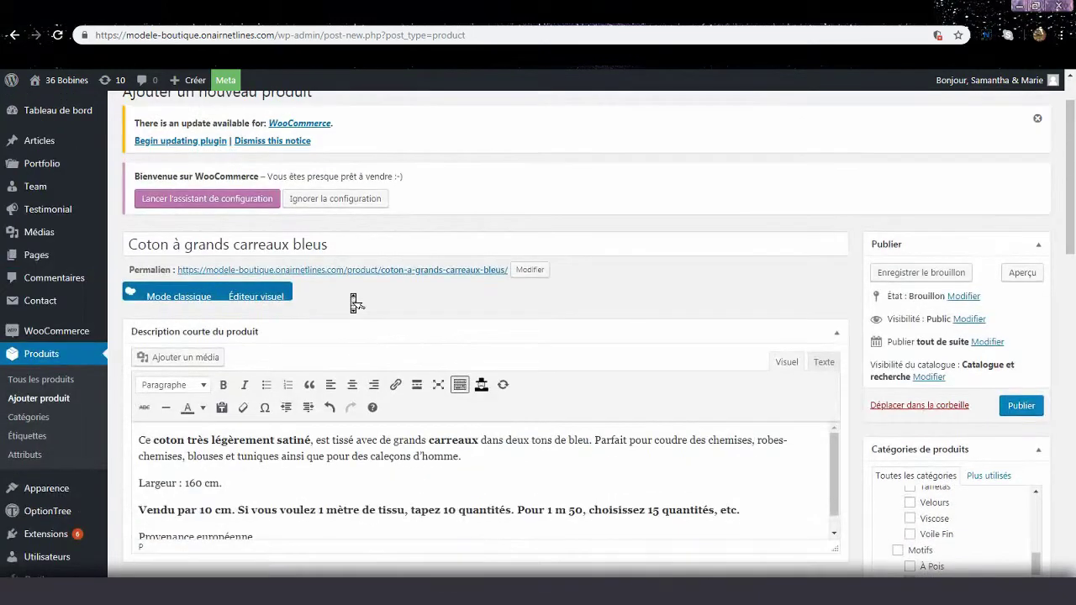
- Enable stock management at product level, set the stock quantity to 62 and check it against the PrestaShop quantity
scroll(356, 303, "up", 1)
scroll(354, 302, "down", 5)
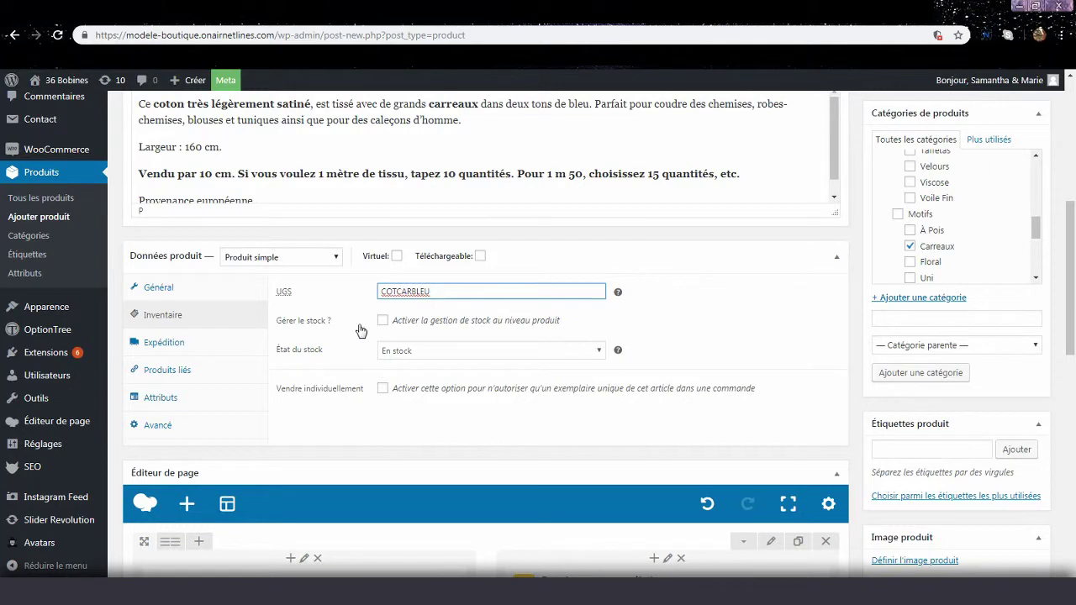
left_click(383, 322)
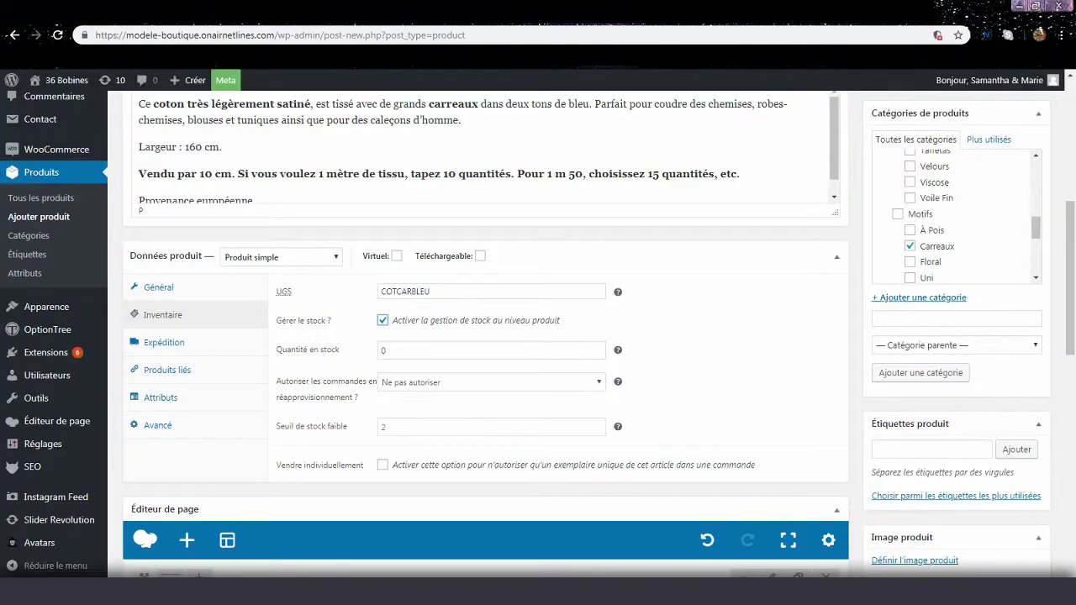
double_click(414, 349)
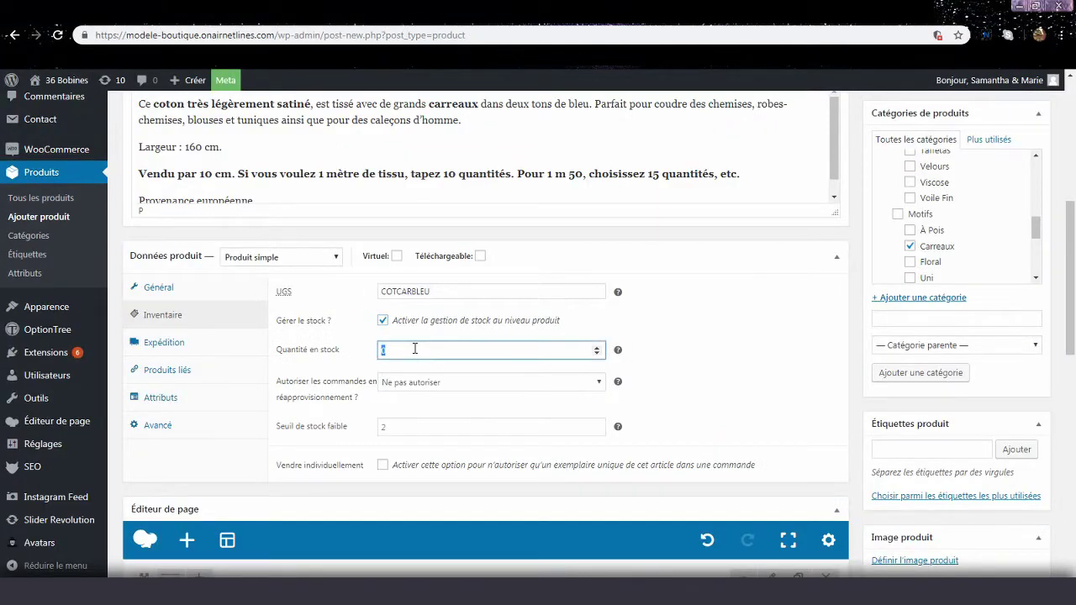
type("62")
key("ctrl+Tab")
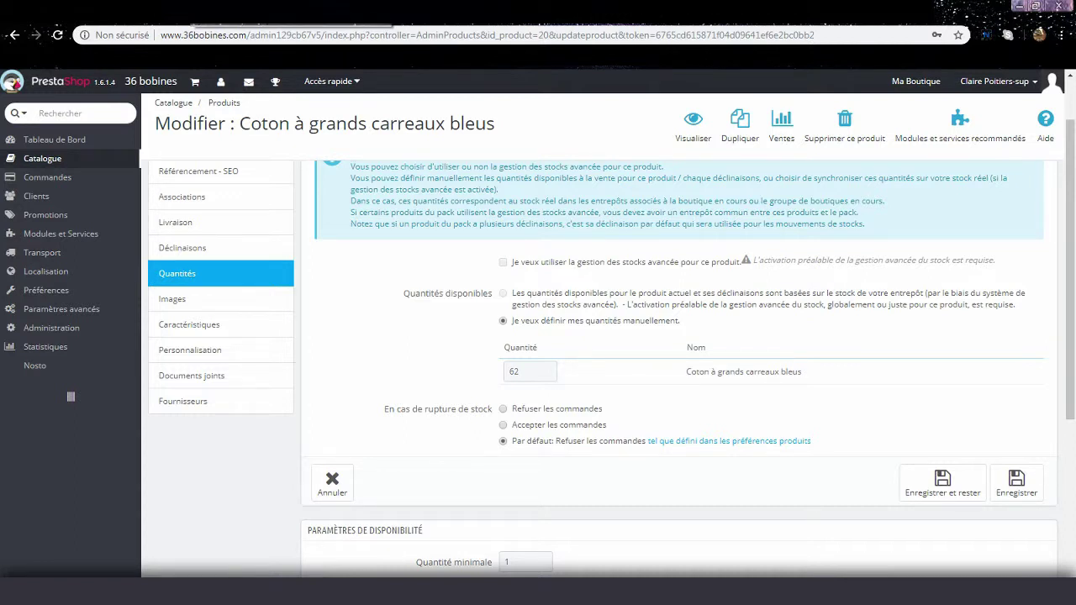
key("ctrl+Tab")
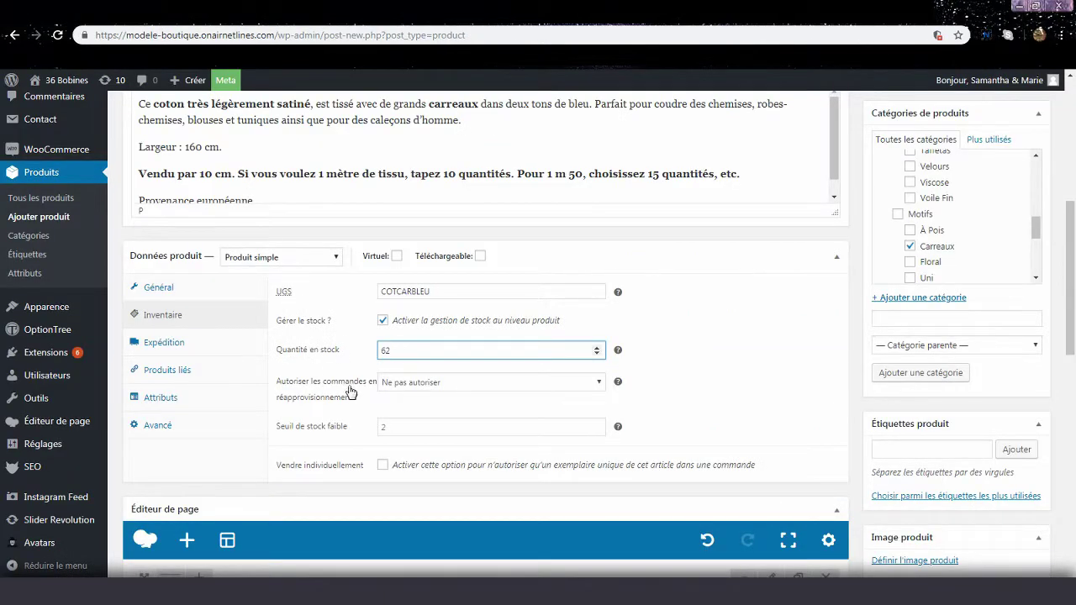
scroll(360, 360, "down", 1)
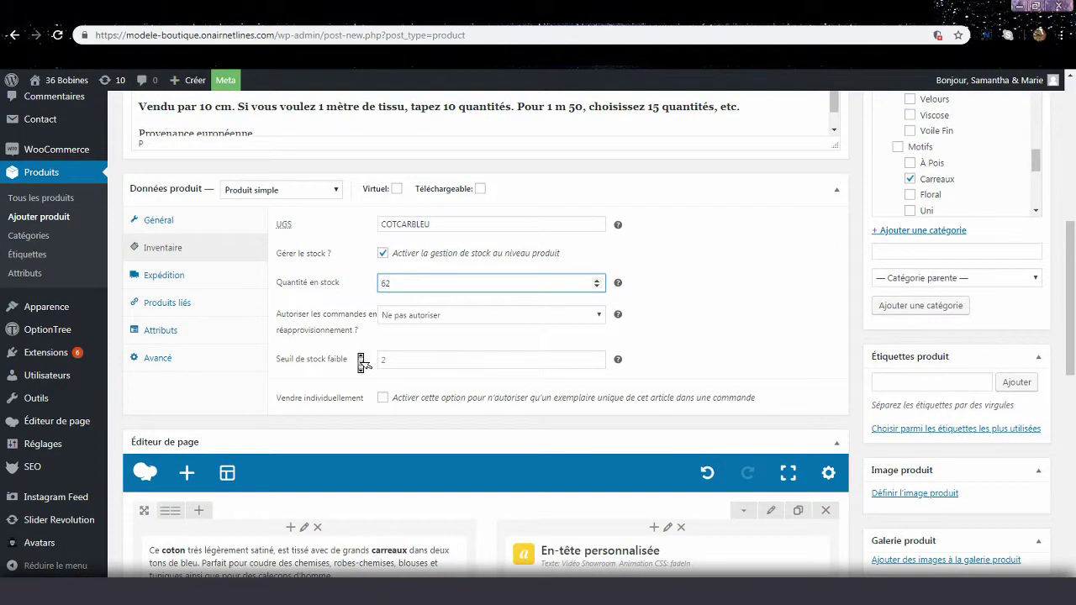
- Switch to the PrestaShop product's images, open the cover image in a separate tab and return to the image list
left_click(352, 299)
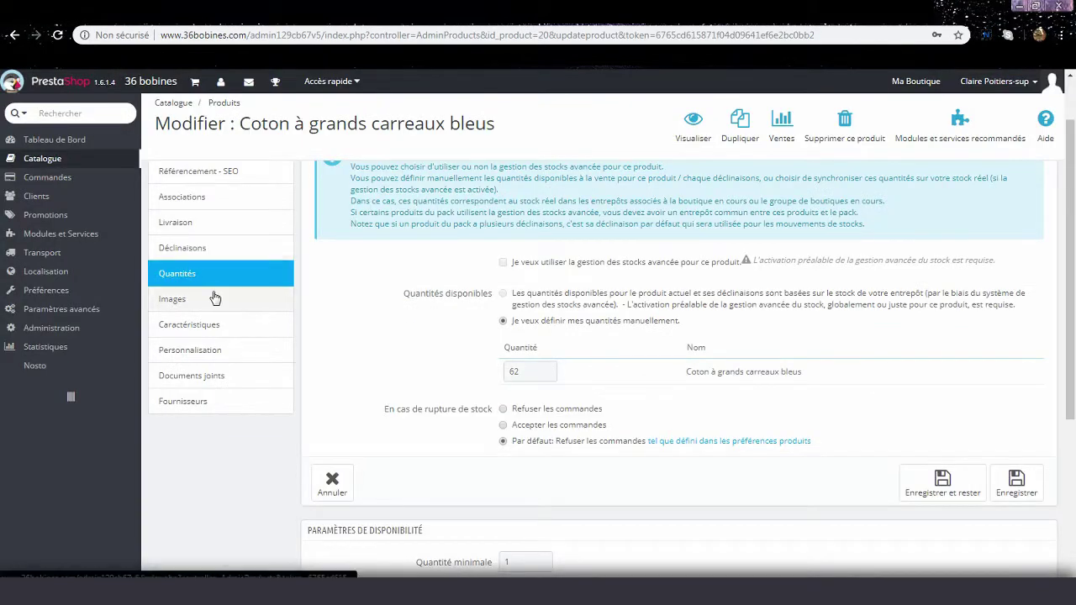
left_click(215, 298)
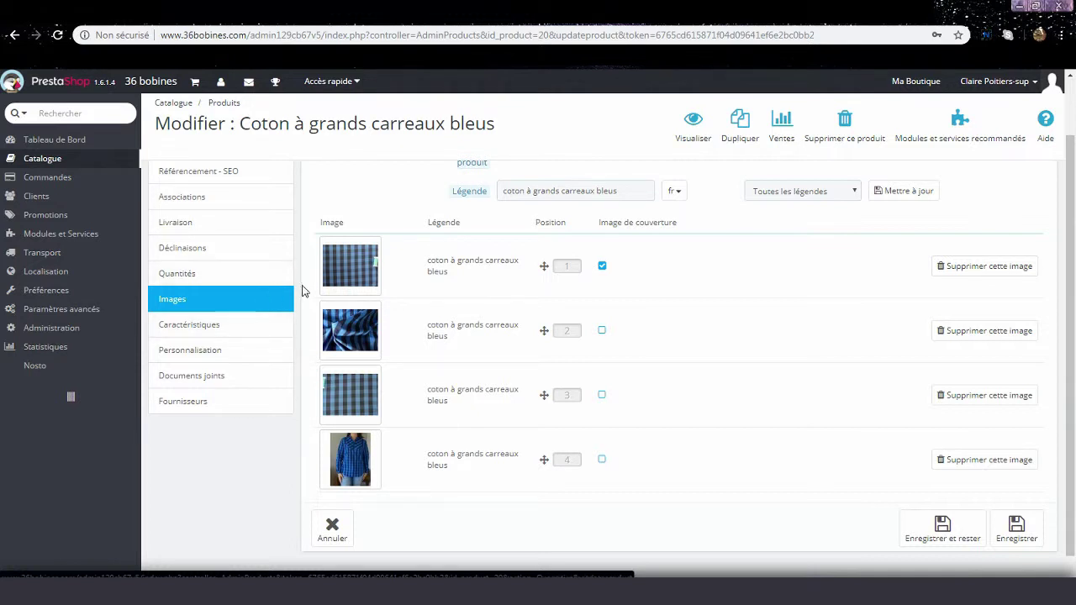
left_click(354, 266)
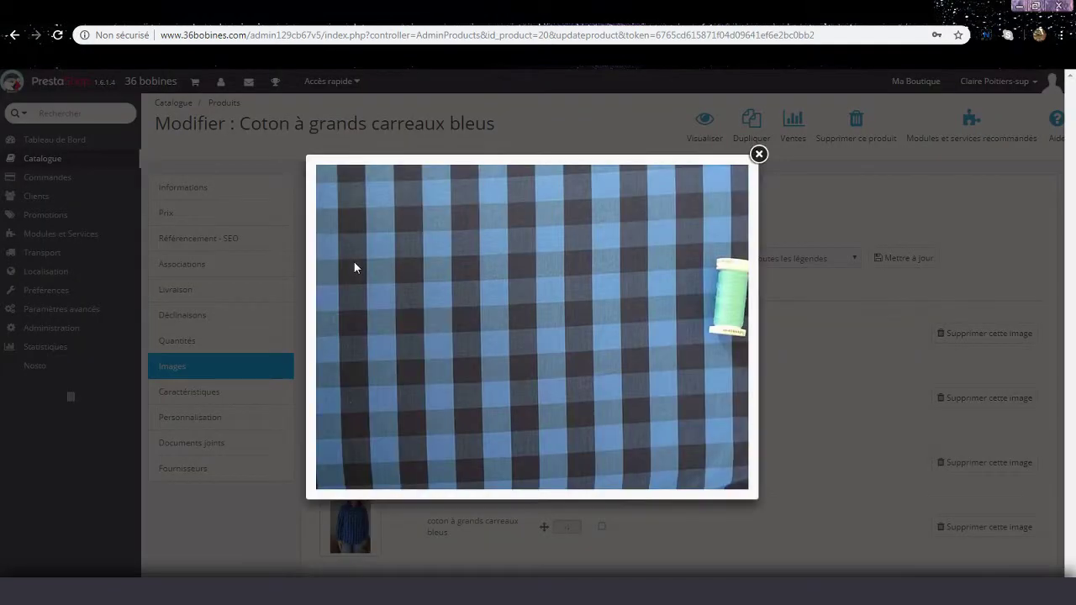
right_click(483, 300)
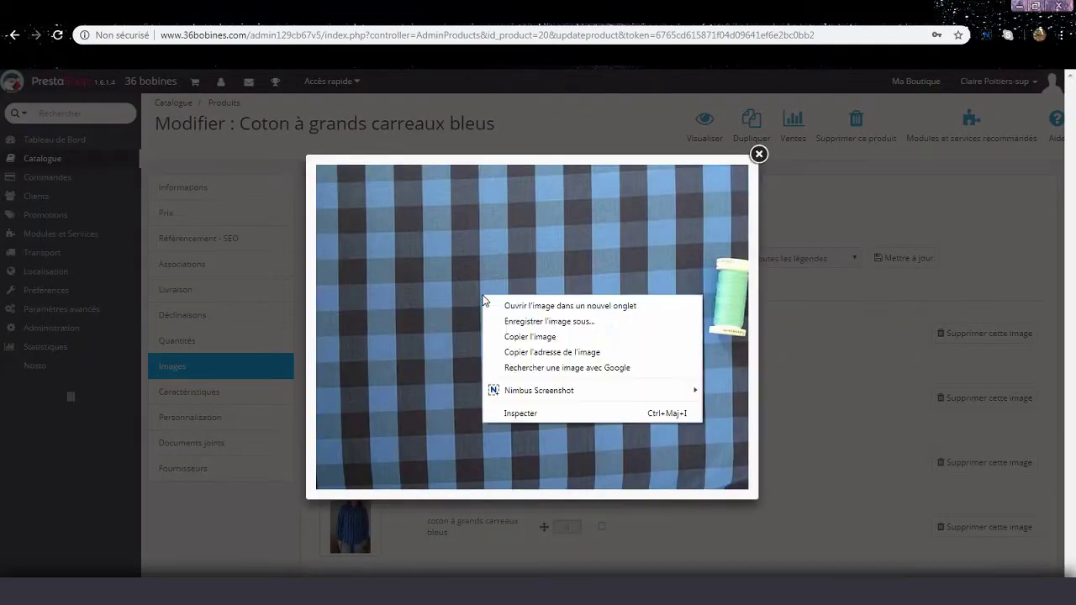
left_click(493, 306)
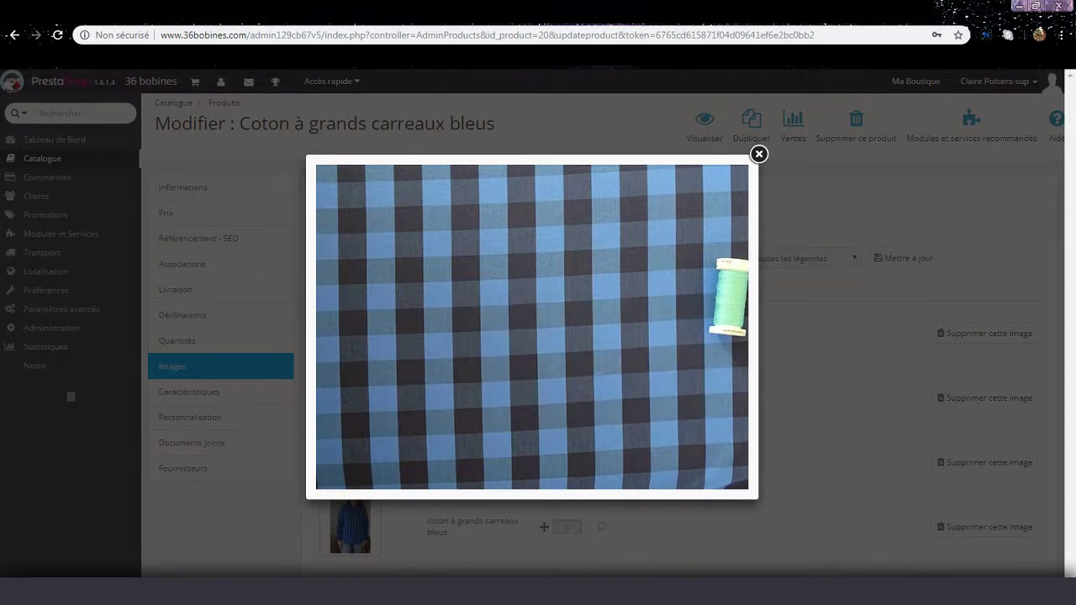
key("ctrl+Tab")
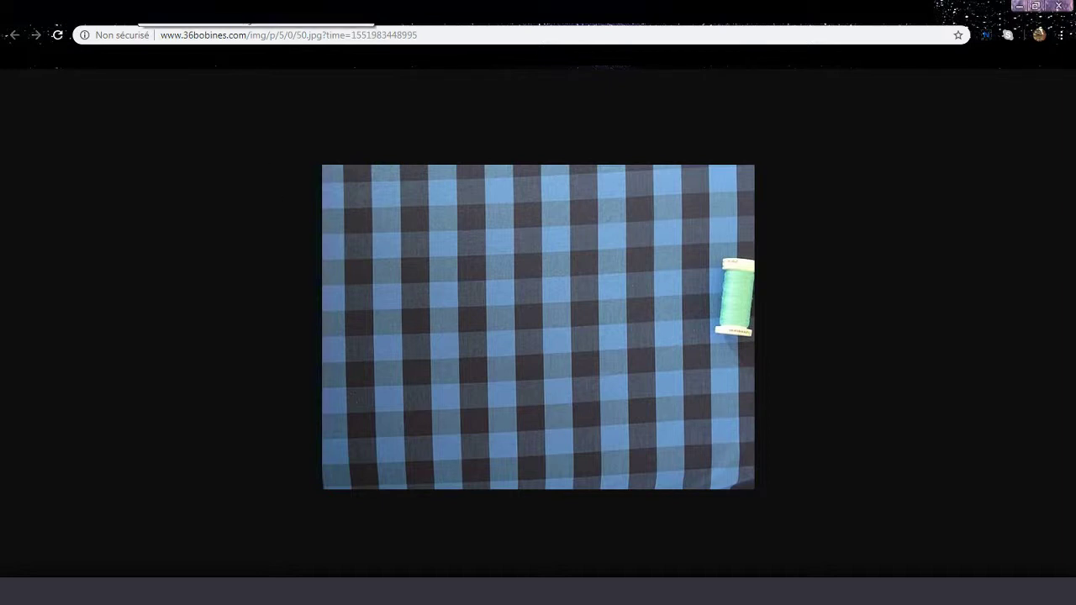
key("ctrl+w")
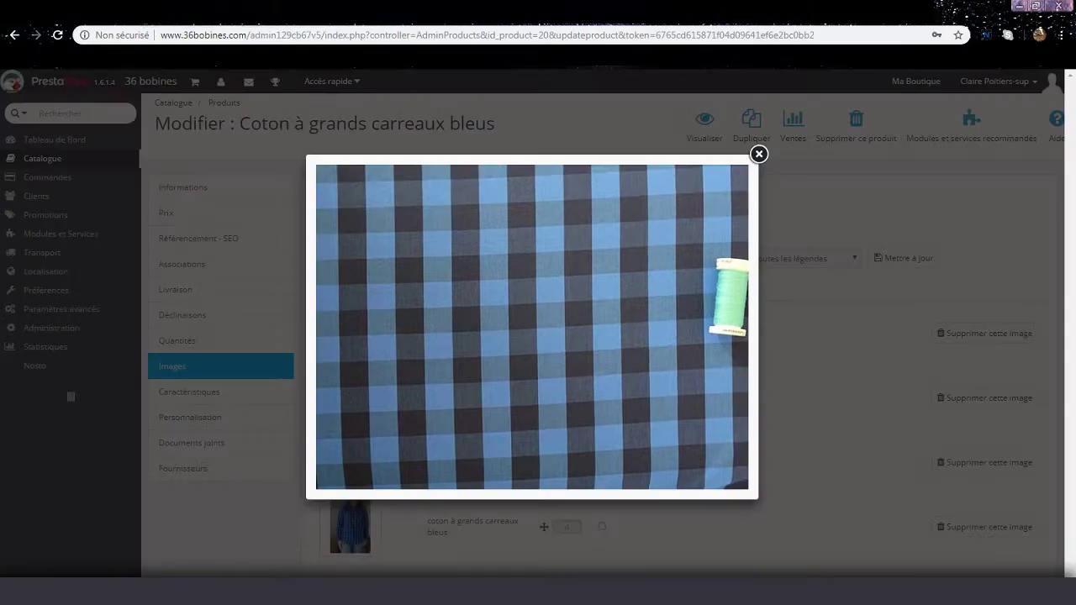
left_click(759, 155)
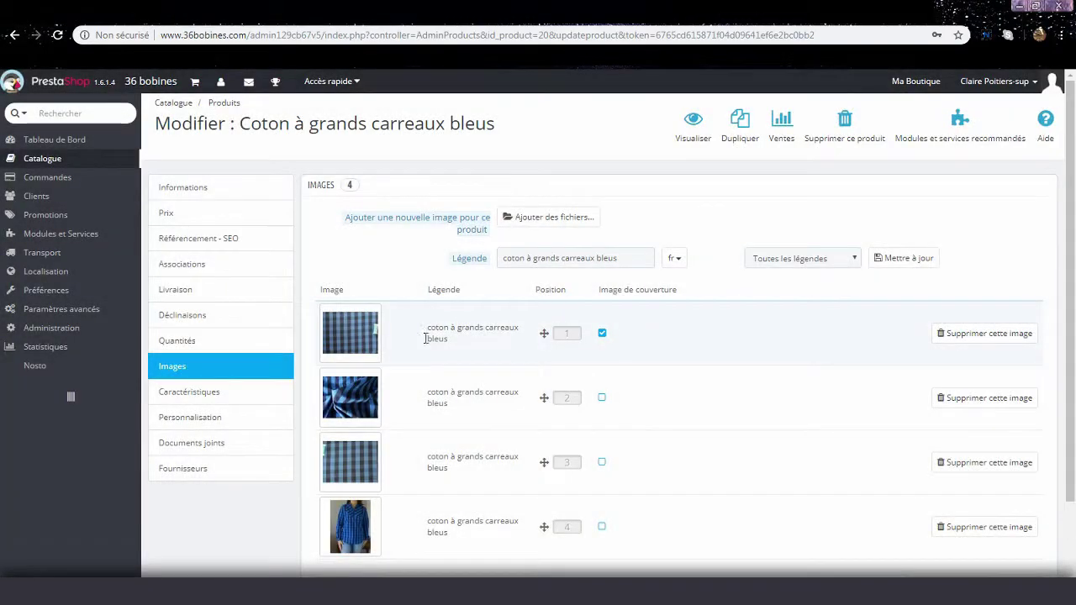
- Enlarge the second product image, showing the folded fabric, and close its preview
left_click(354, 394)
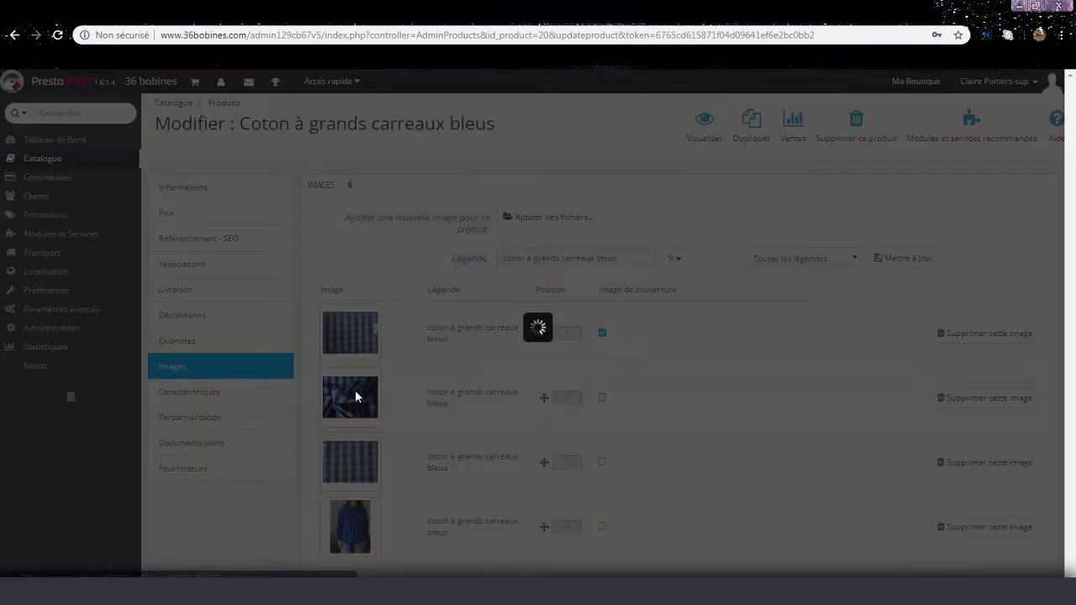
right_click(486, 316)
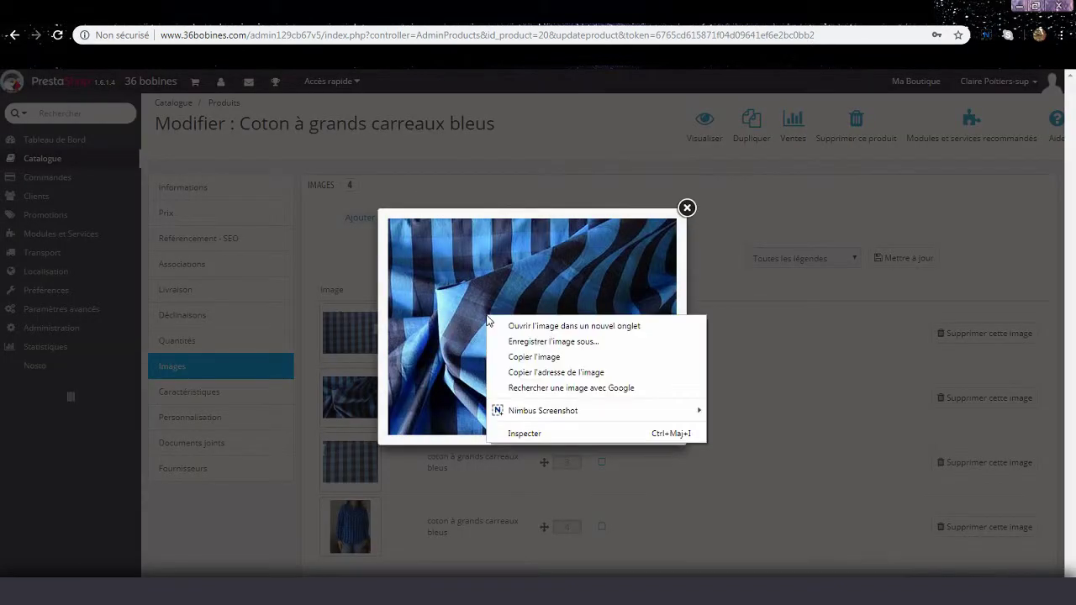
key("Escape")
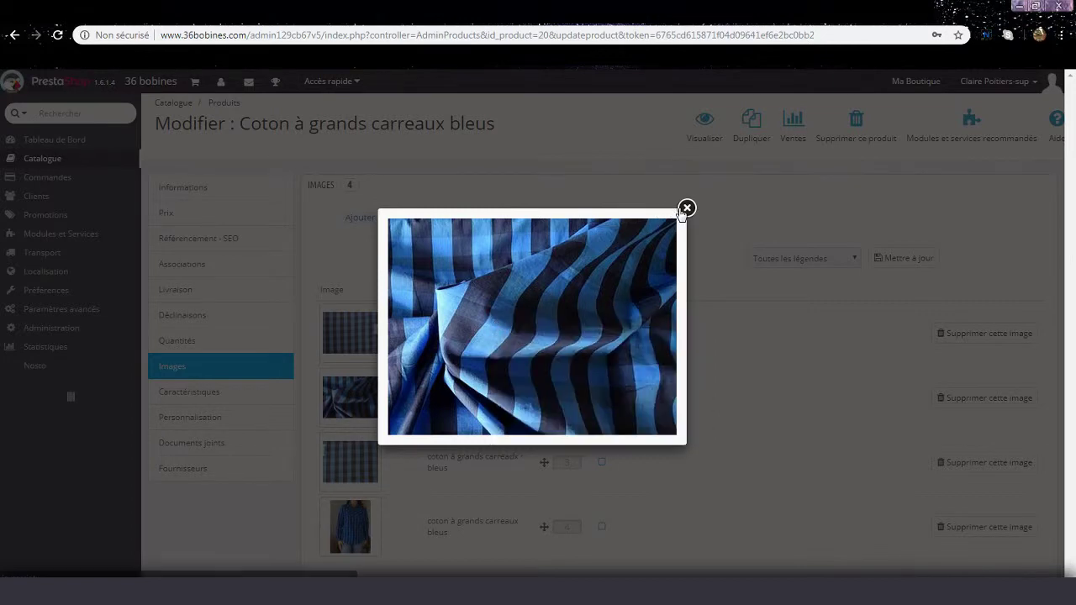
left_click(683, 209)
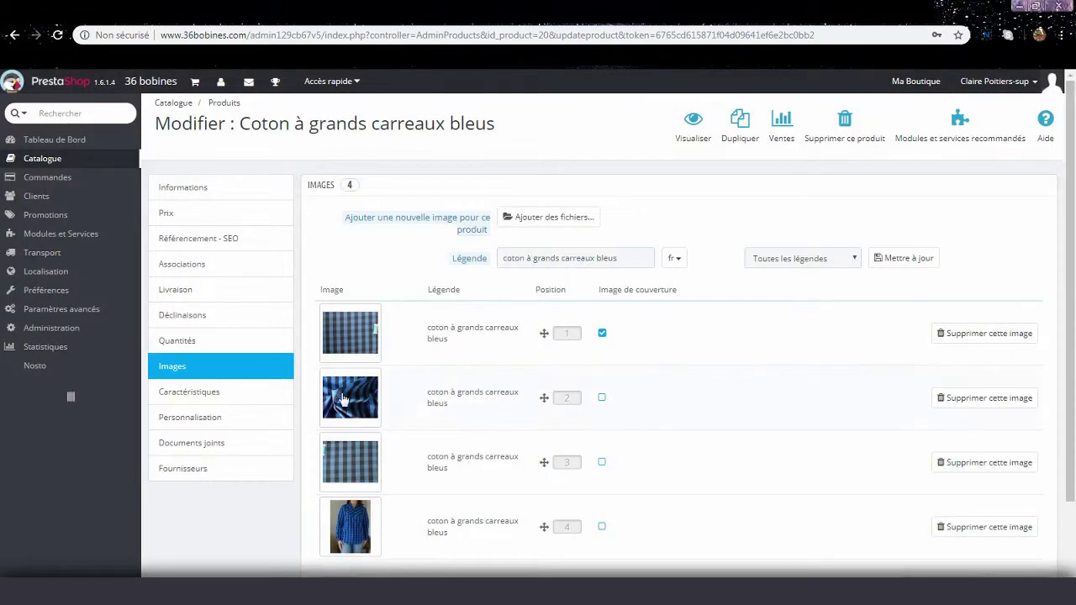
- Open the third and fourth product images in separate browser tabs and close their previews
left_click(349, 486)
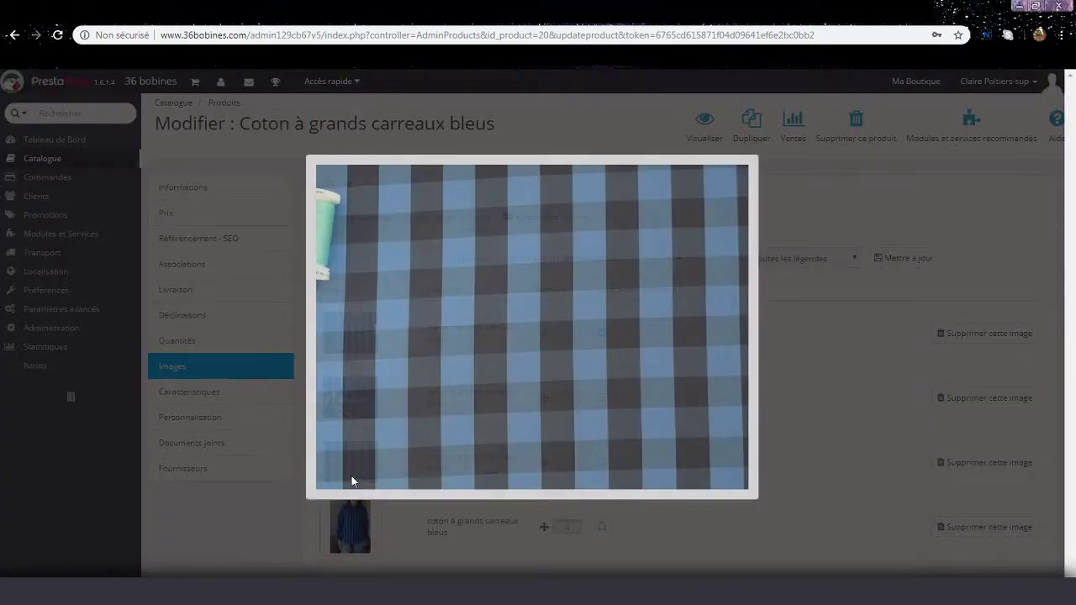
right_click(483, 353)
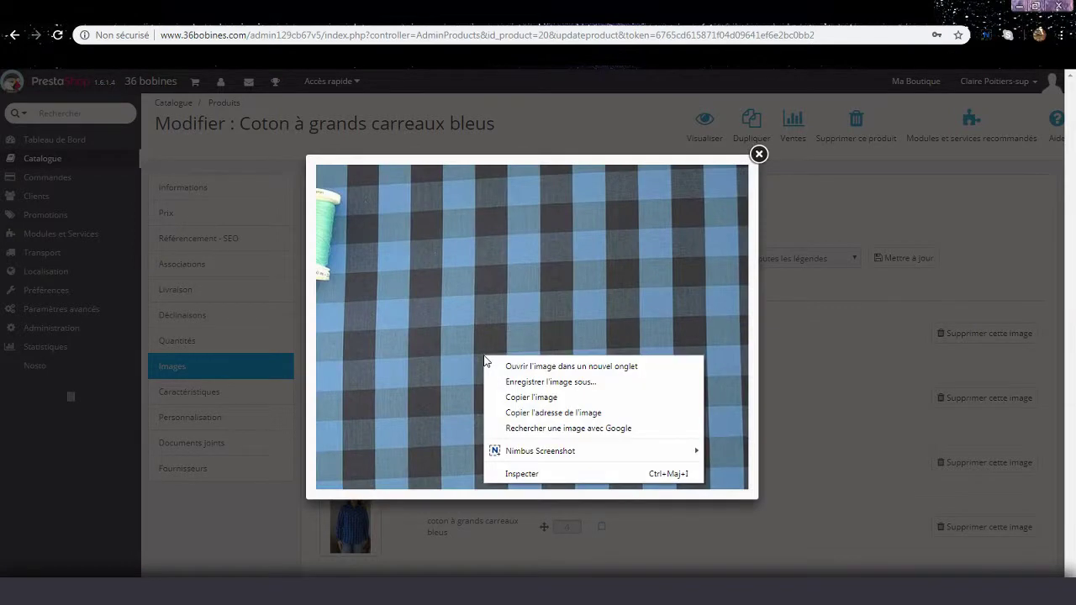
left_click(499, 365)
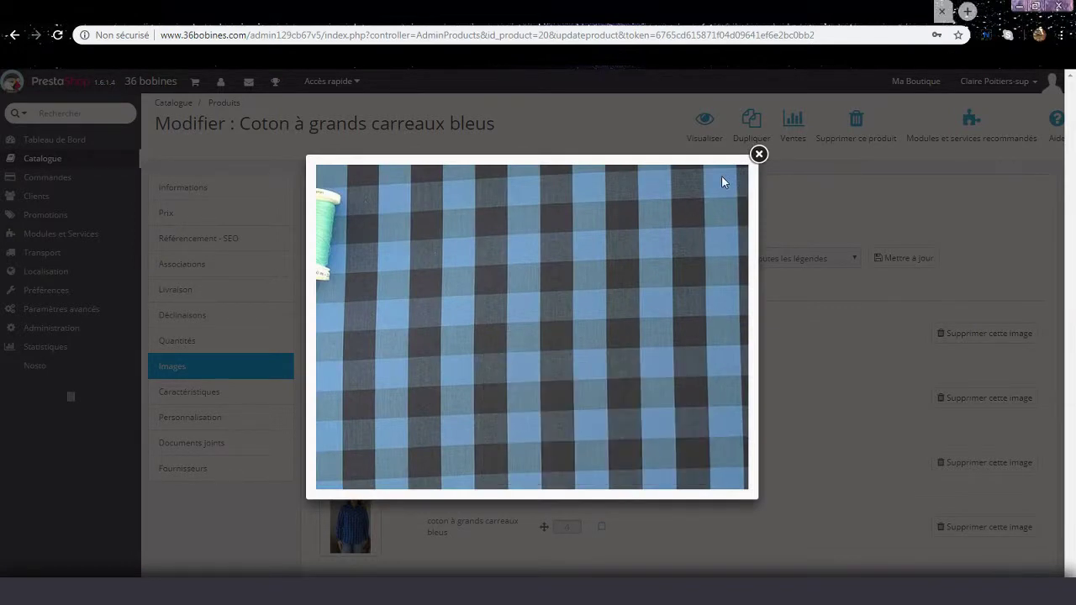
left_click(759, 155)
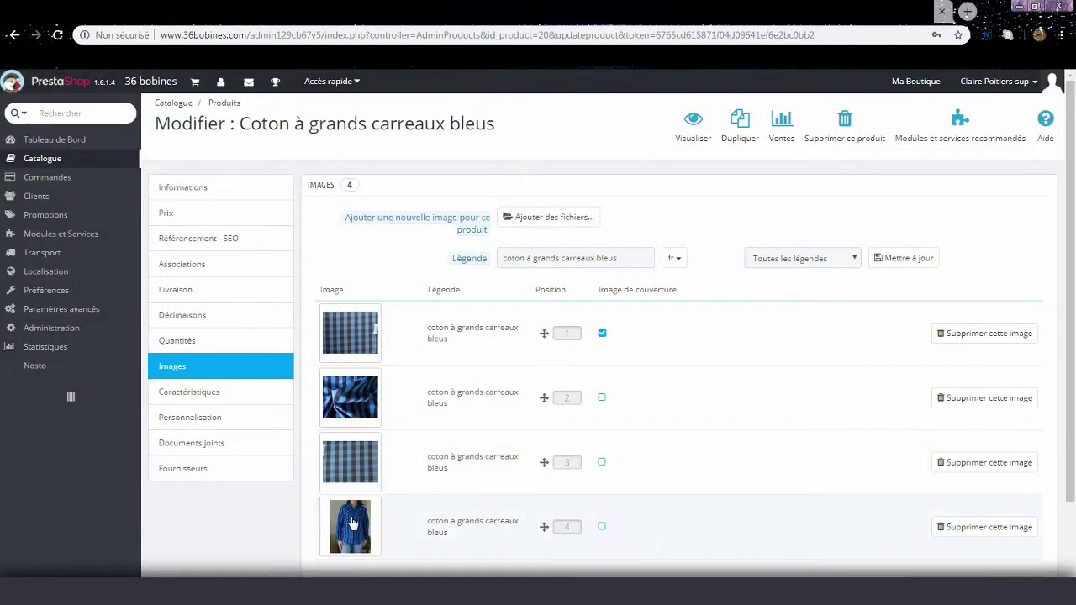
left_click(353, 524)
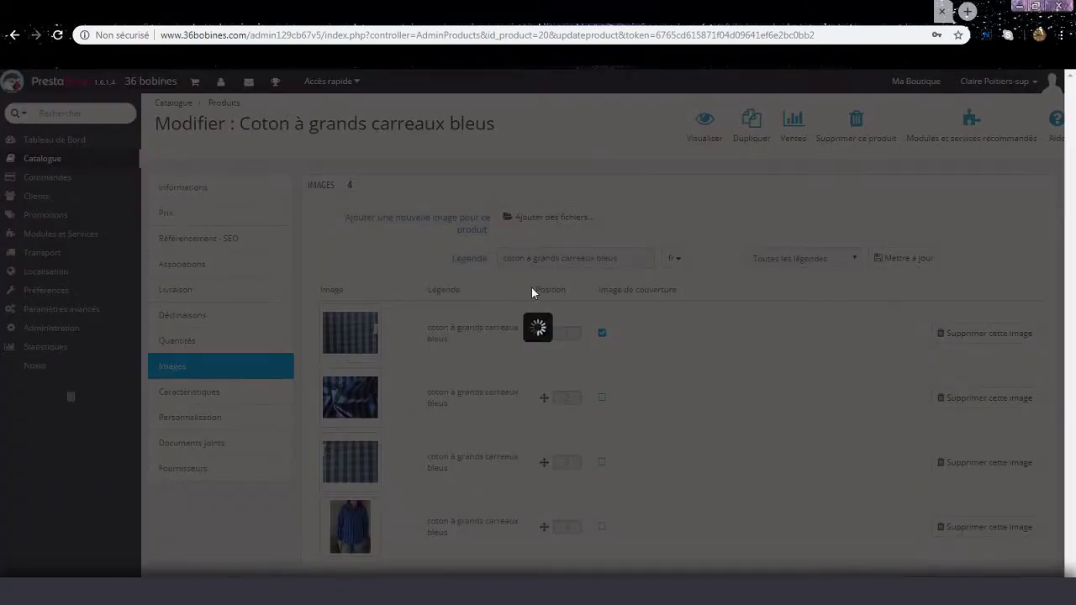
right_click(505, 290)
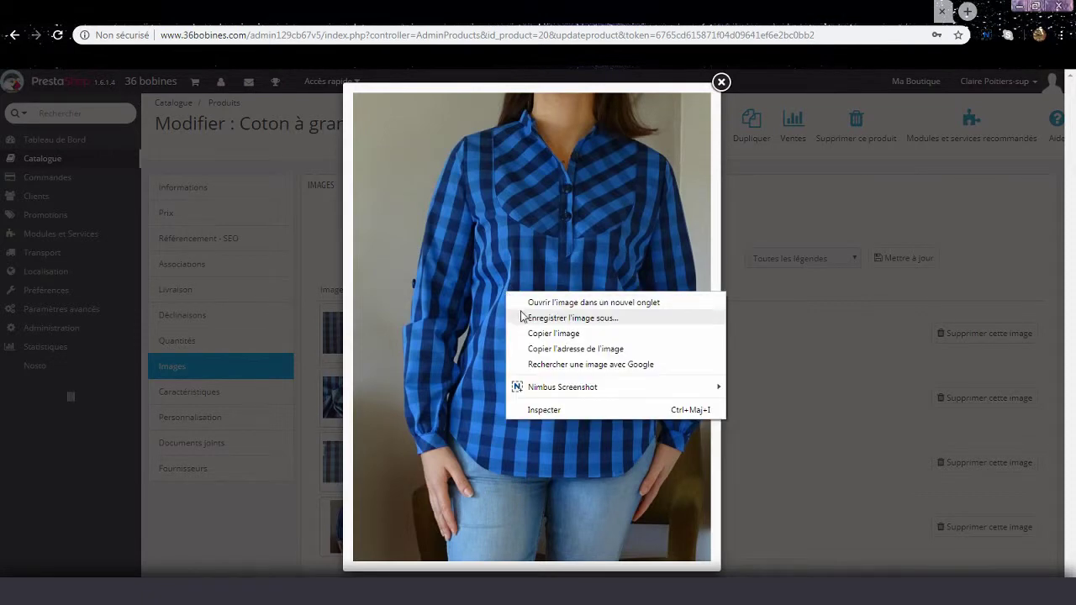
left_click(554, 303)
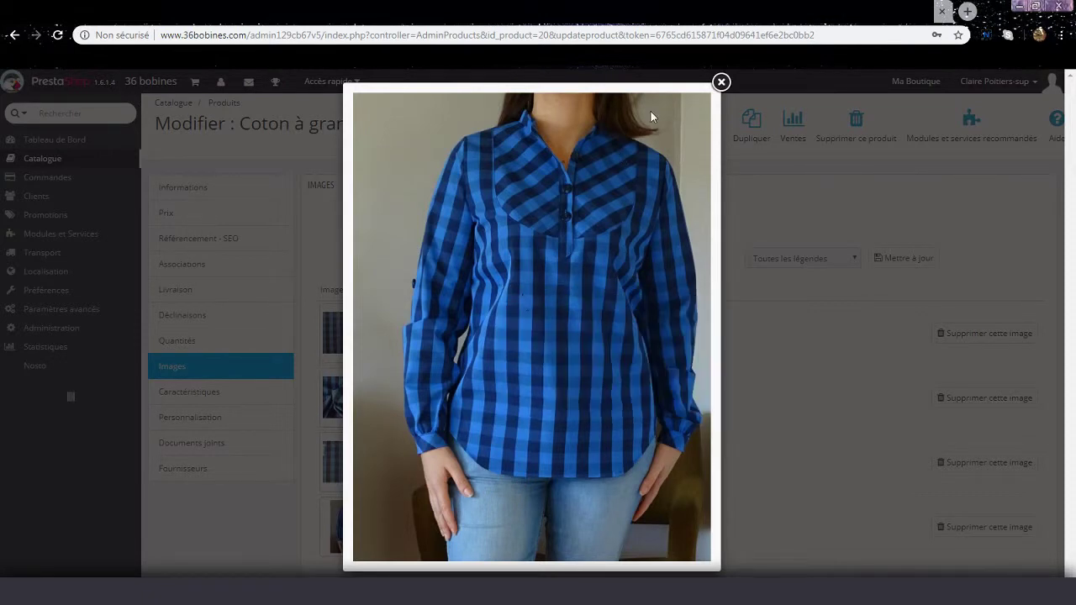
left_click(722, 82)
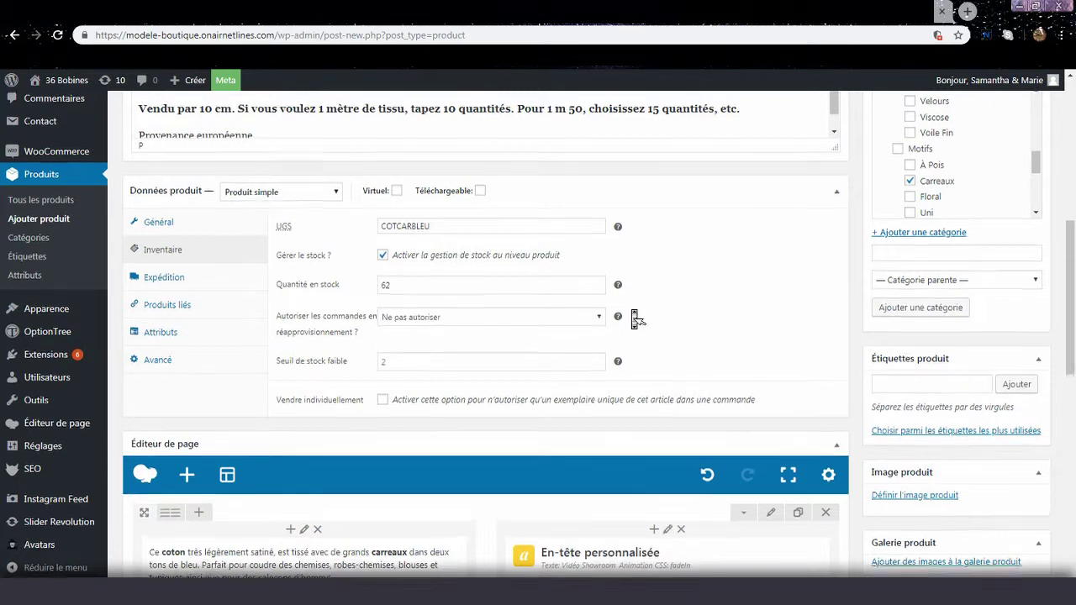
- Return to the WooCommerce product and add the product tag "Coton Satiné"
scroll(633, 314, "up", 3)
scroll(634, 318, "up", 1)
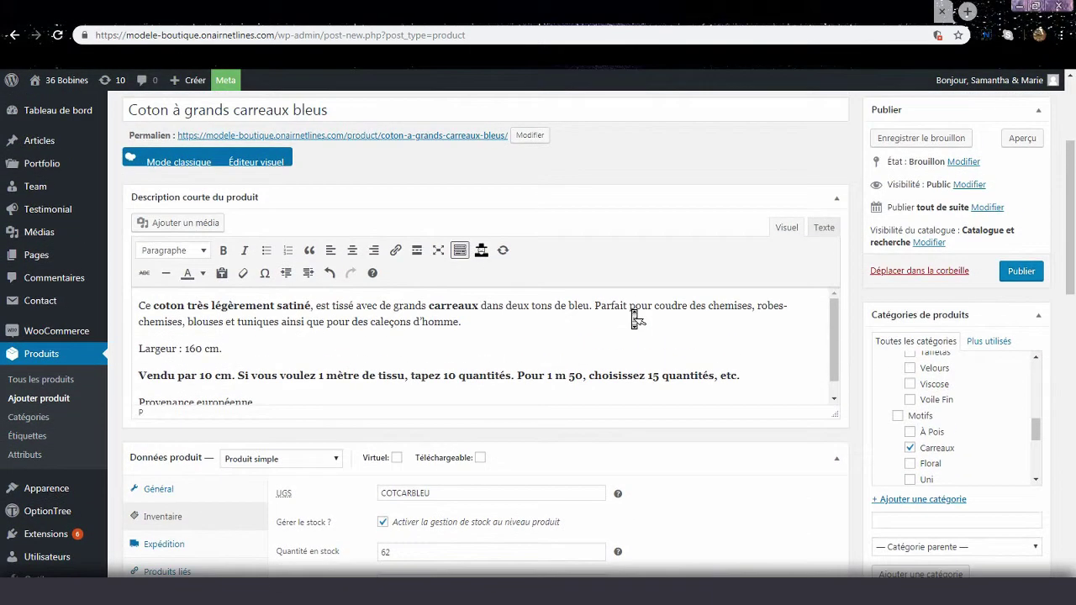
scroll(635, 318, "up", 1)
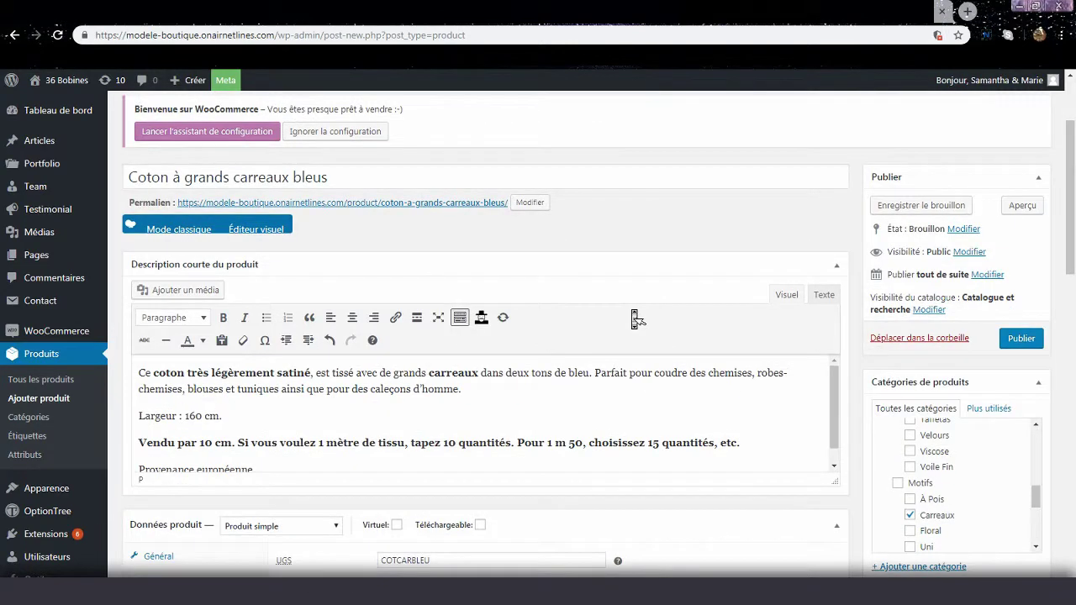
scroll(635, 318, "down", 4)
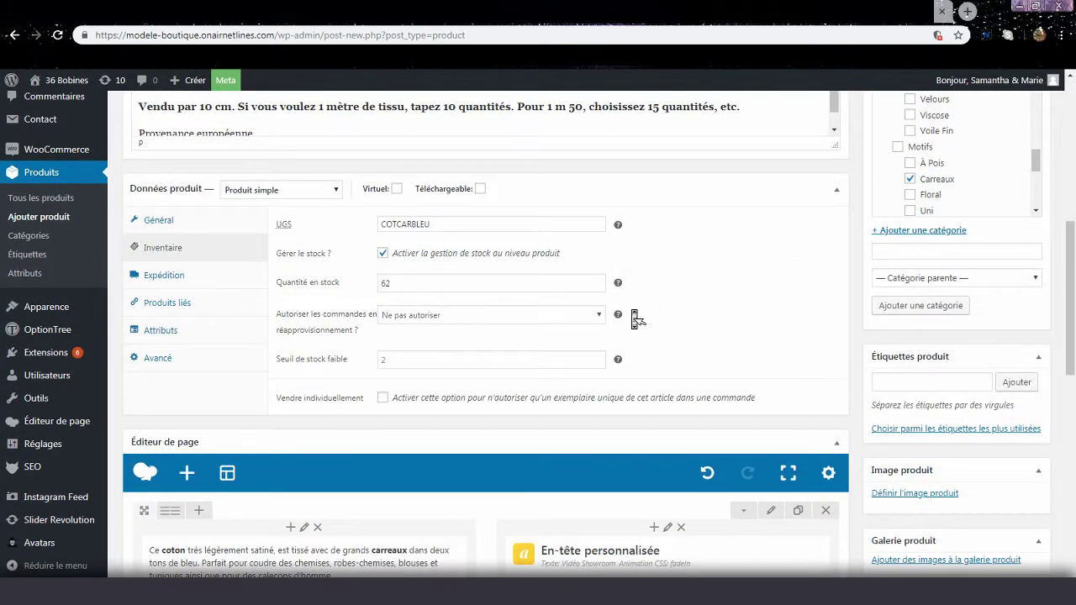
scroll(635, 318, "up", 3)
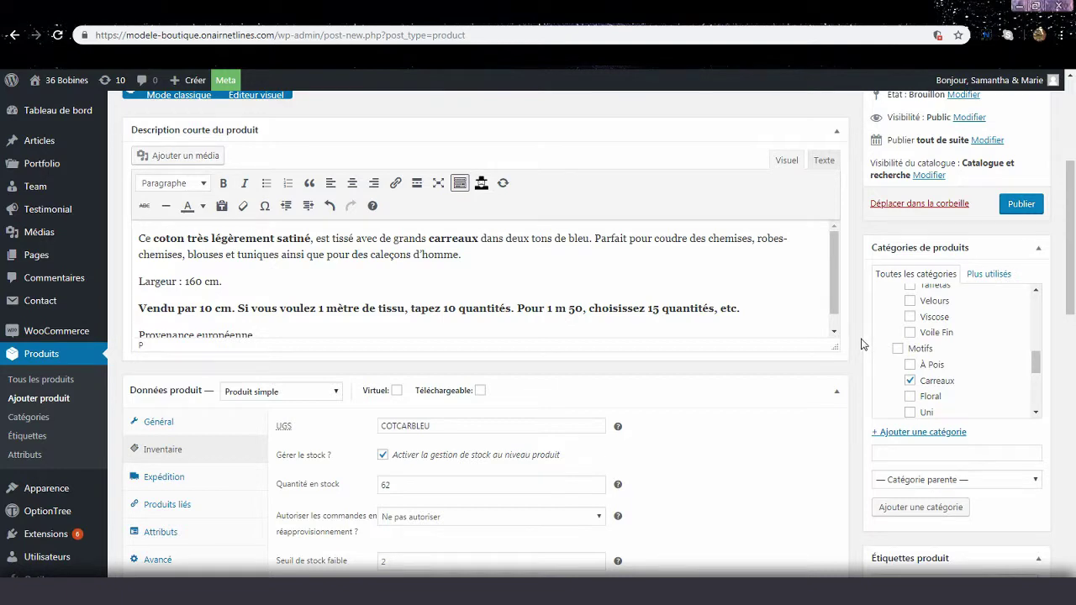
scroll(863, 345, "down", 3)
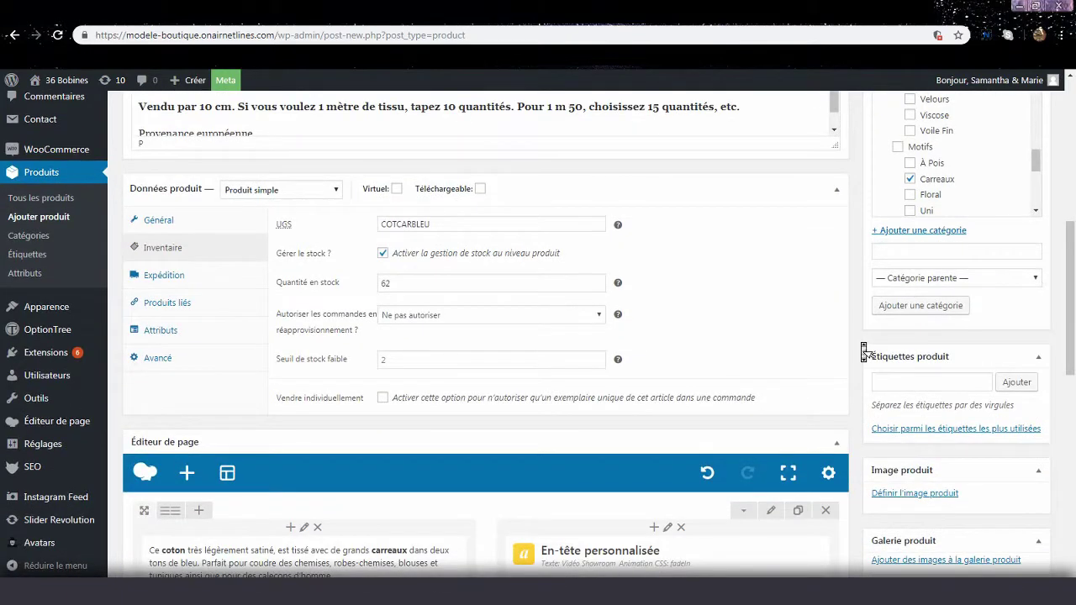
scroll(863, 353, "down", 2)
left_click(891, 367)
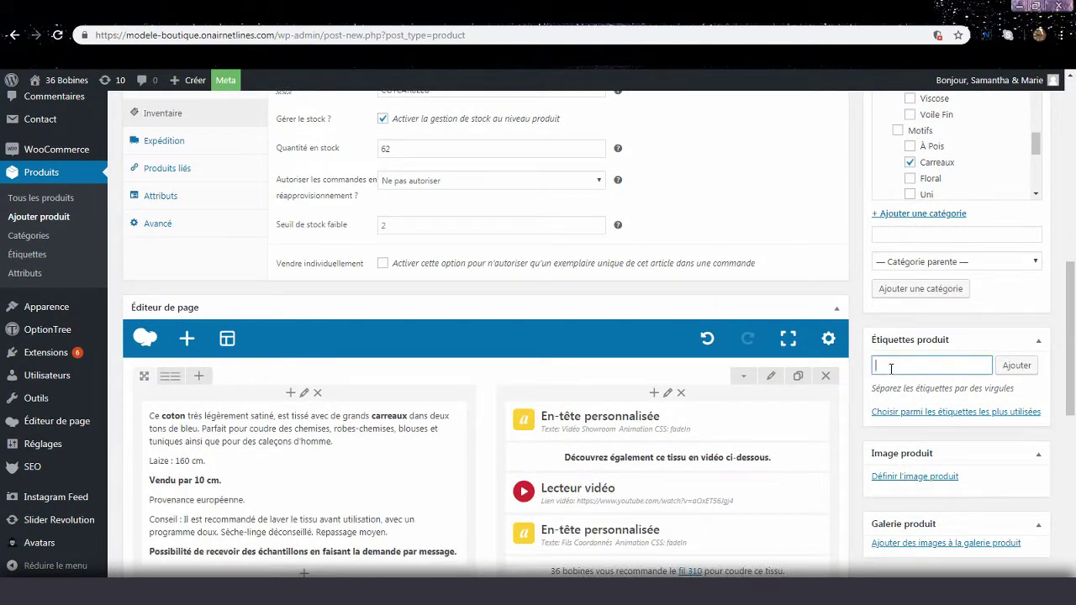
type("coton Satiné")
left_click(1023, 370)
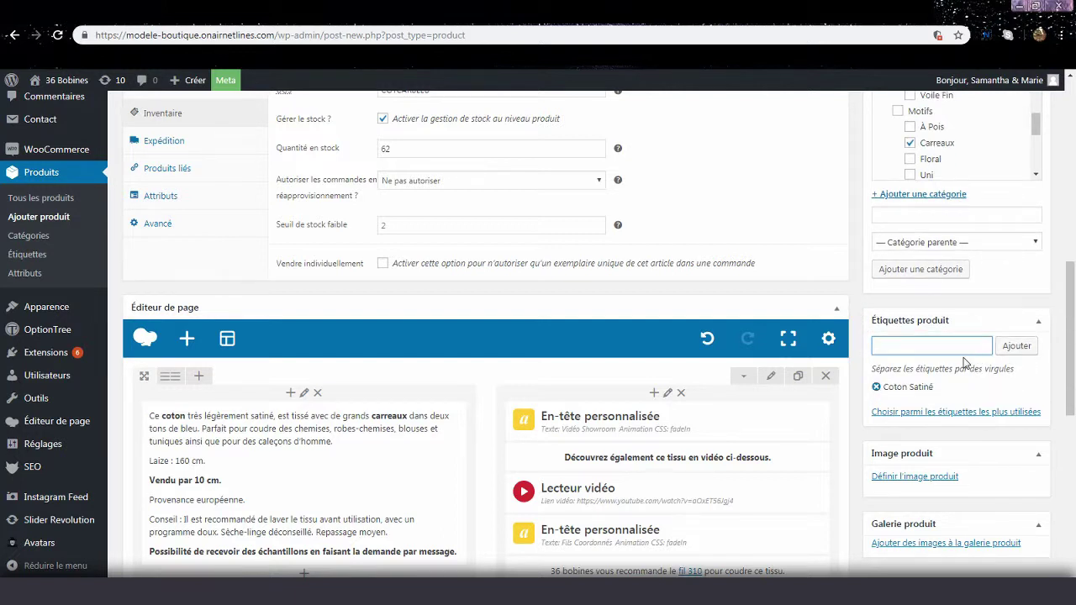
- Add the product tag "Fabriqué en Europe"
scroll(874, 326, "down", 4)
type("Fa")
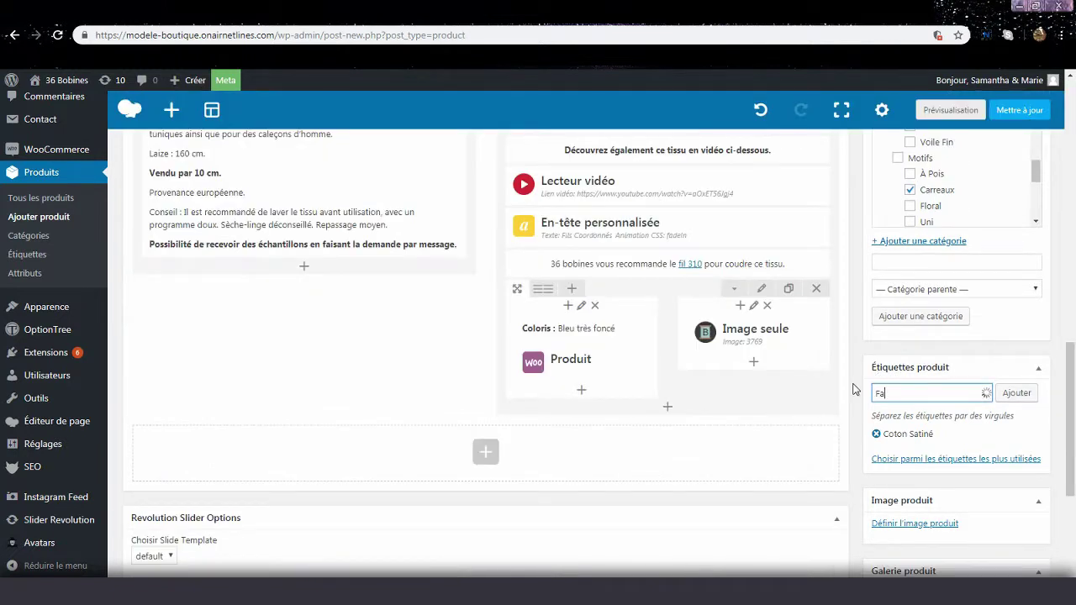
type("briqué en Europe")
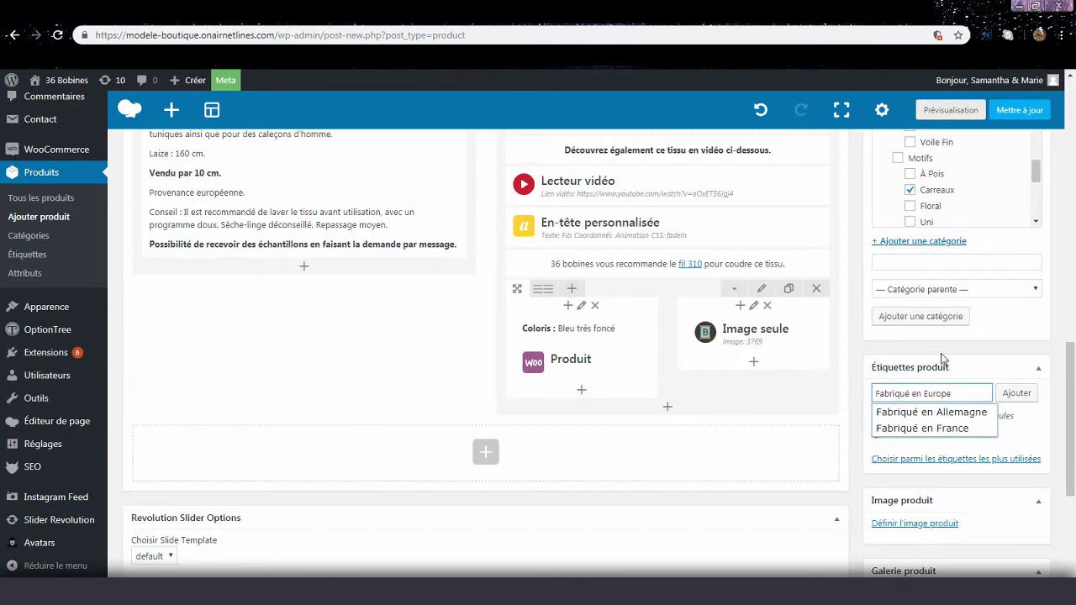
left_click(1012, 392)
- Upload the three blue-check JPG images from the Tiny folder to the media library while choosing the product image
scroll(897, 467, "up", 1)
scroll(898, 466, "down", 2)
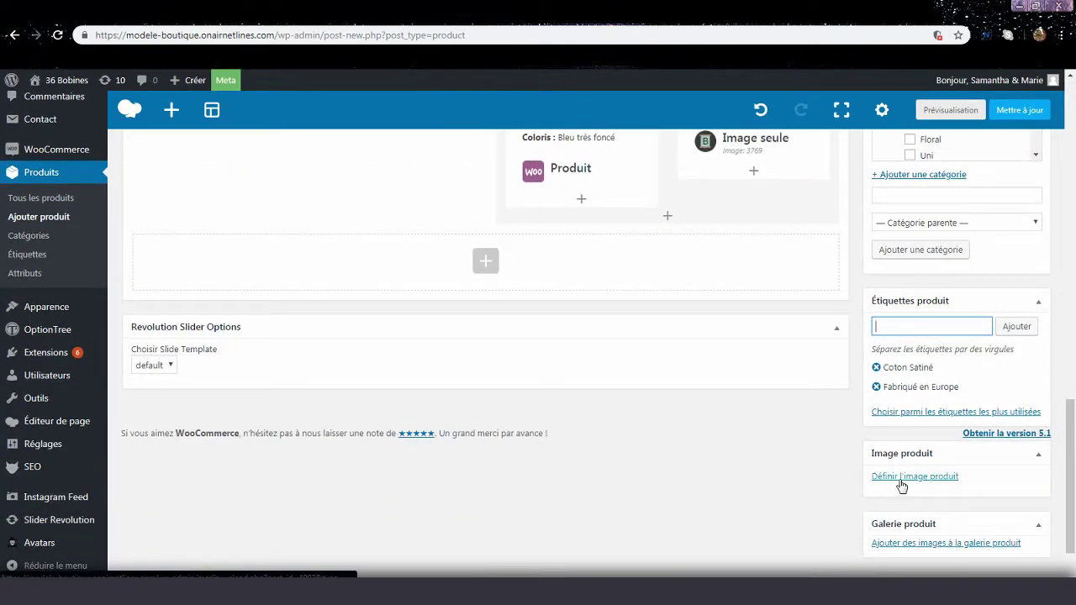
left_click(902, 482)
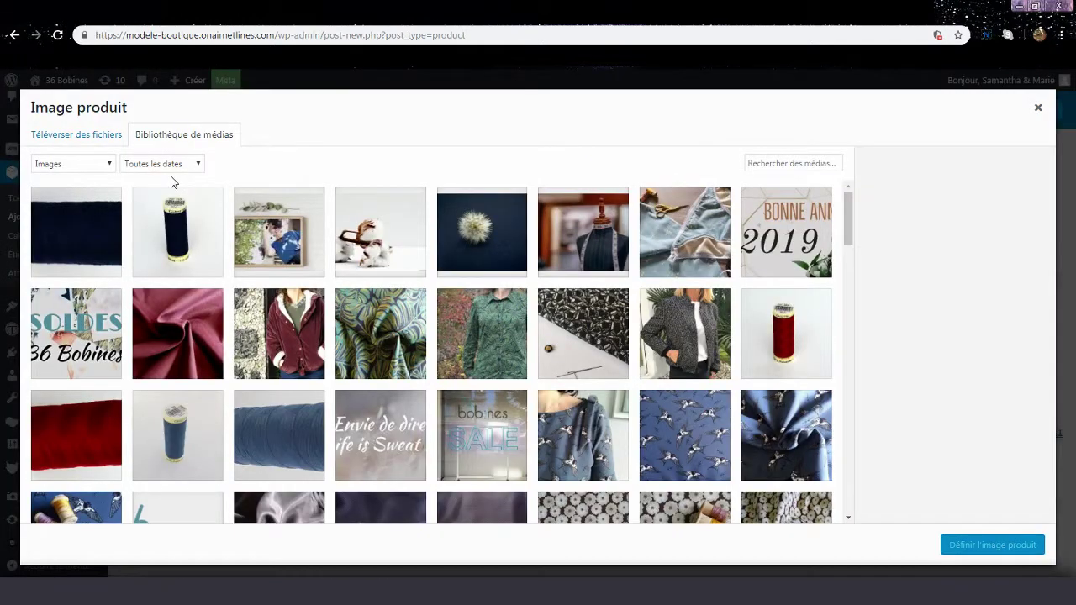
left_click(97, 138)
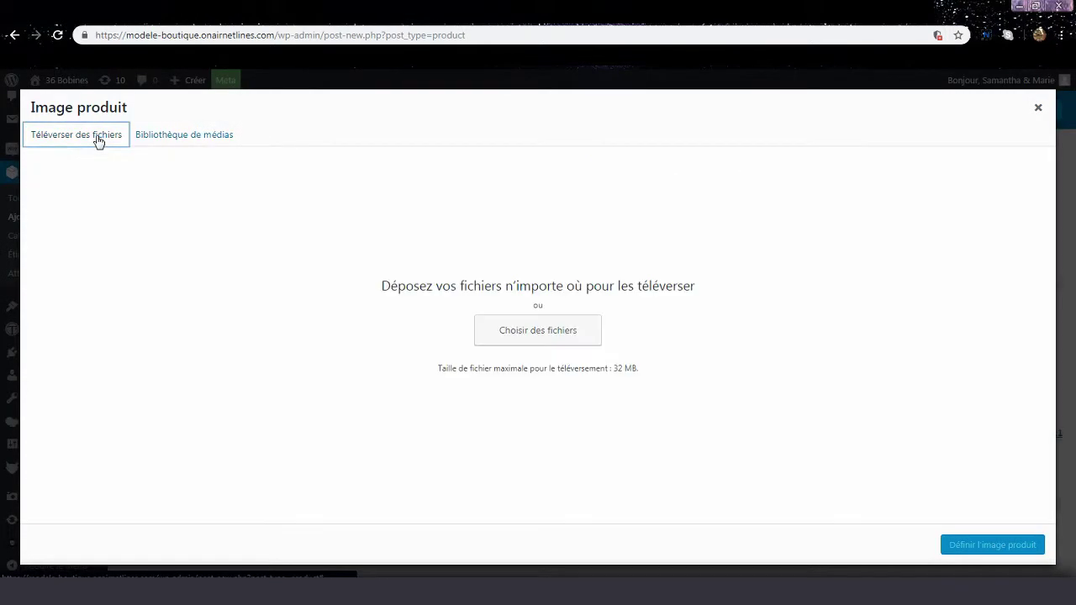
left_click(490, 330)
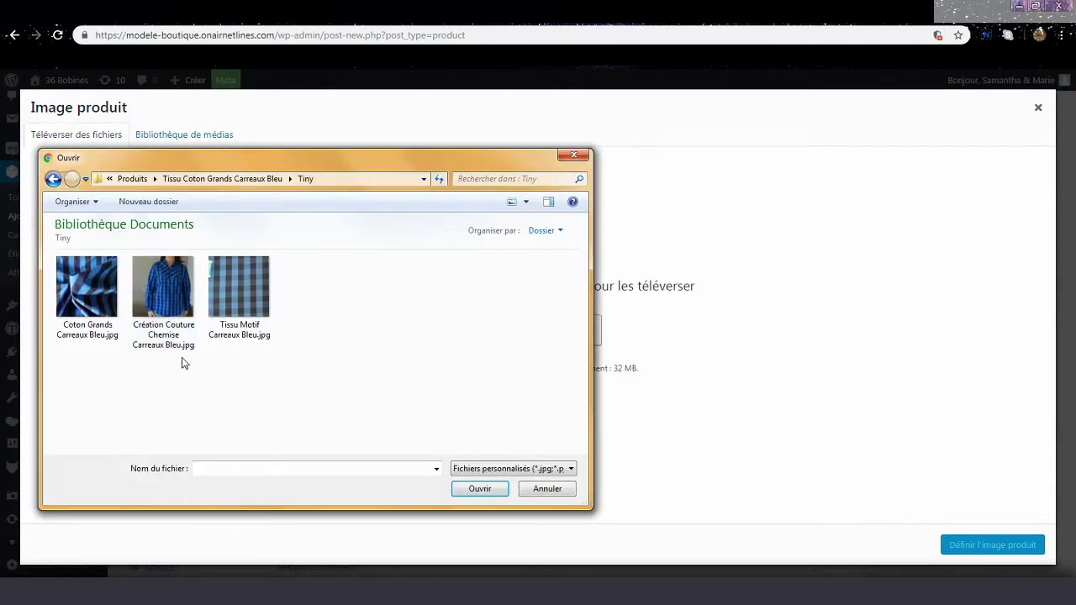
left_click_drag(104, 354, 216, 291)
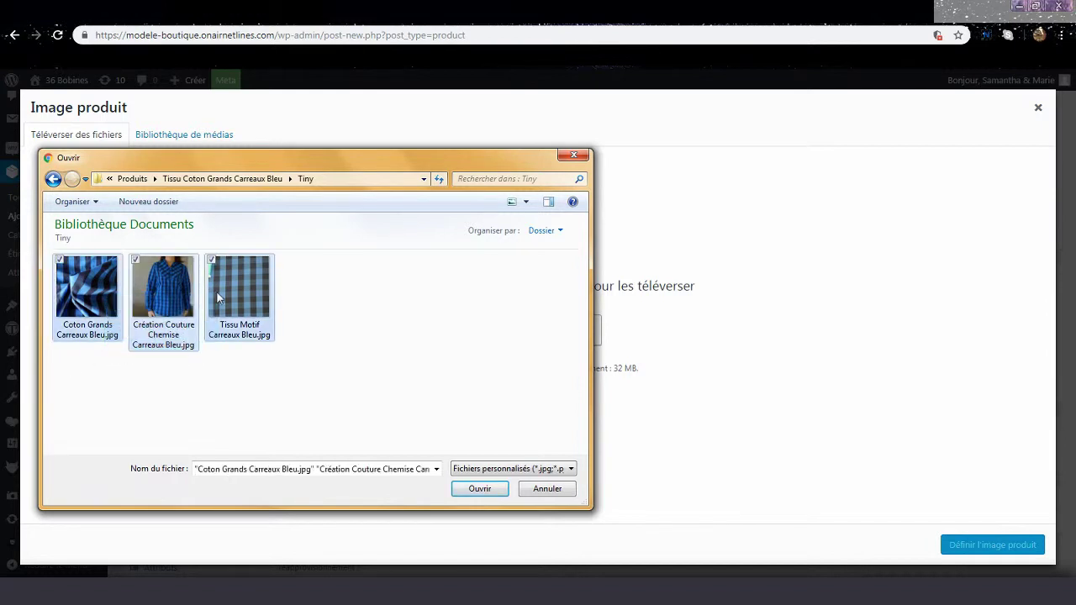
left_click(480, 488)
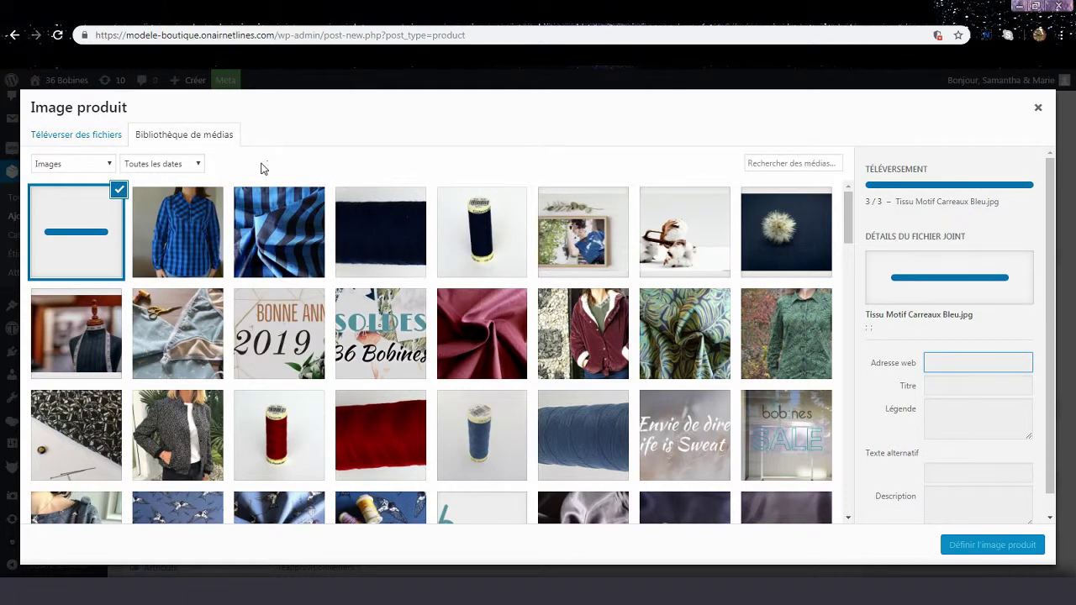
- Copy the folded-fabric image's title "Coton Grands Carreaux Bleu" into its caption, alternative text and description, and set it as the product image
left_click(280, 217)
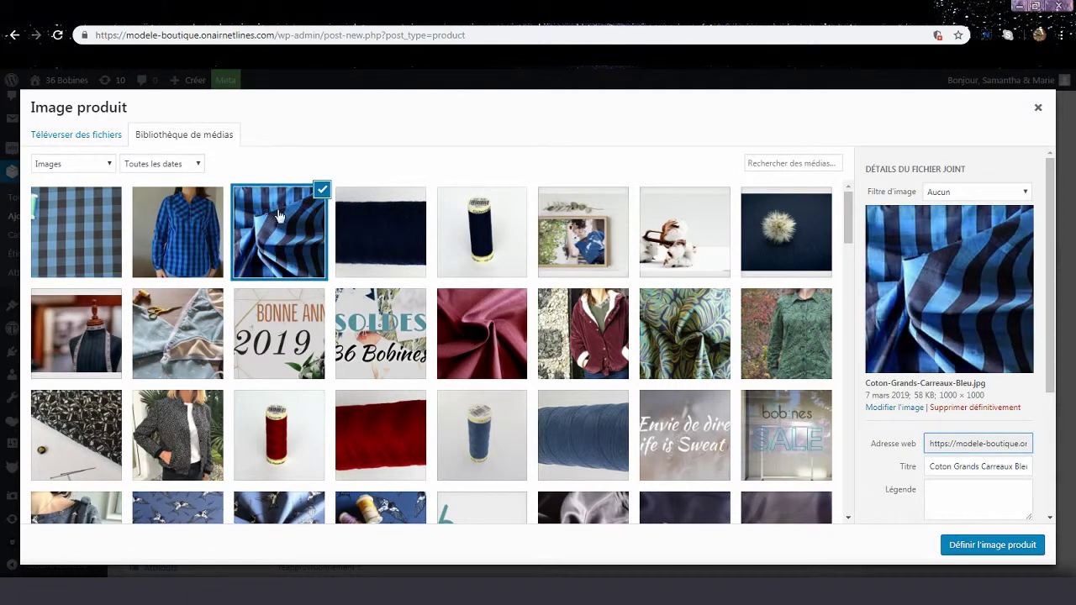
triple_click(964, 466)
key("ctrl+c")
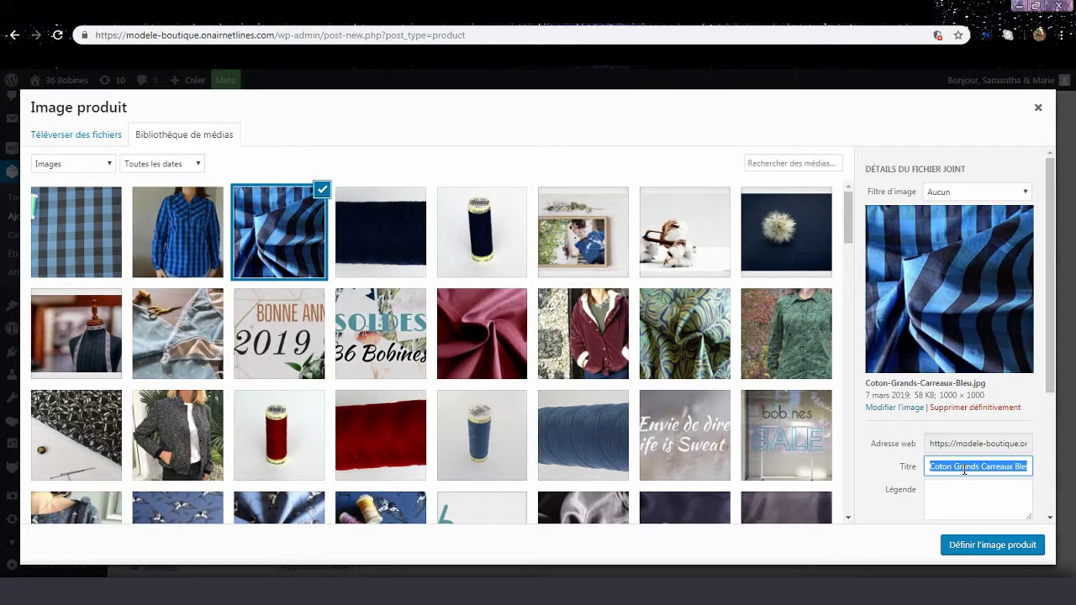
key("Tab")
key("ctrl+v")
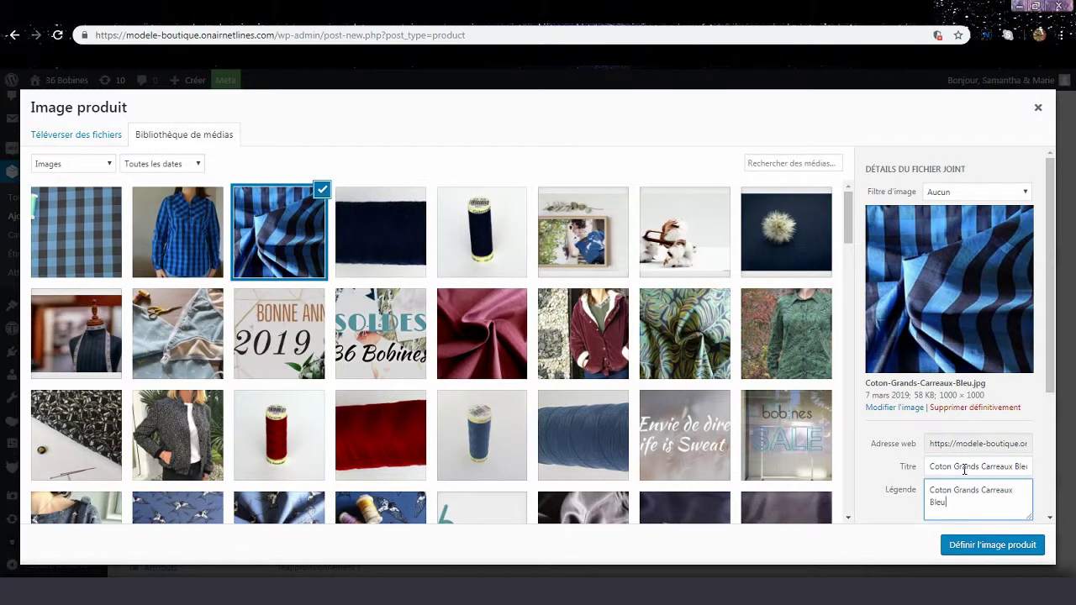
key("Tab")
key("ctrl+v")
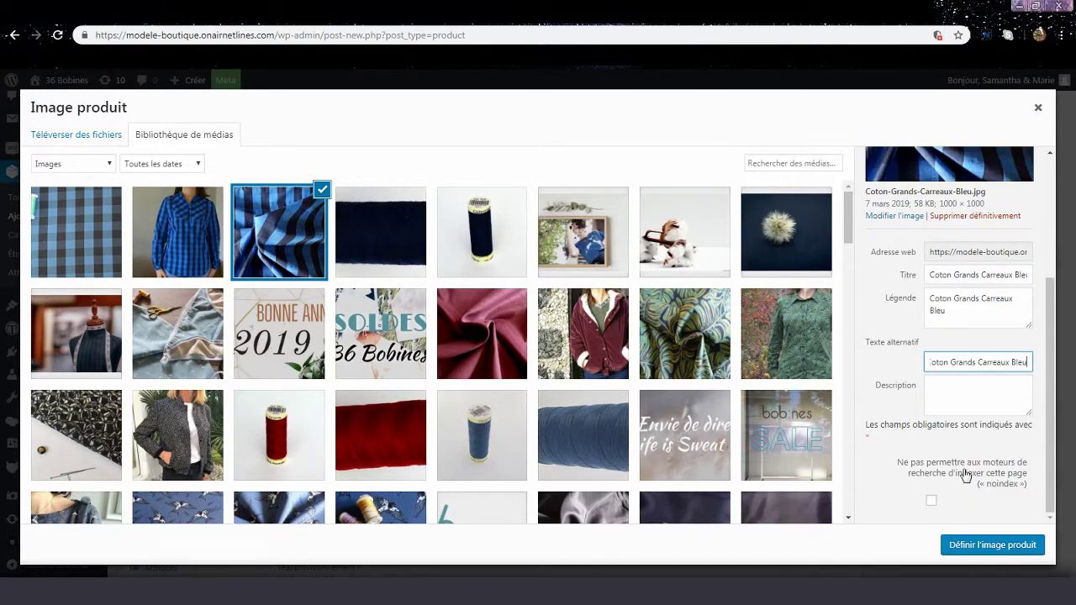
key("Tab")
key("ctrl+v")
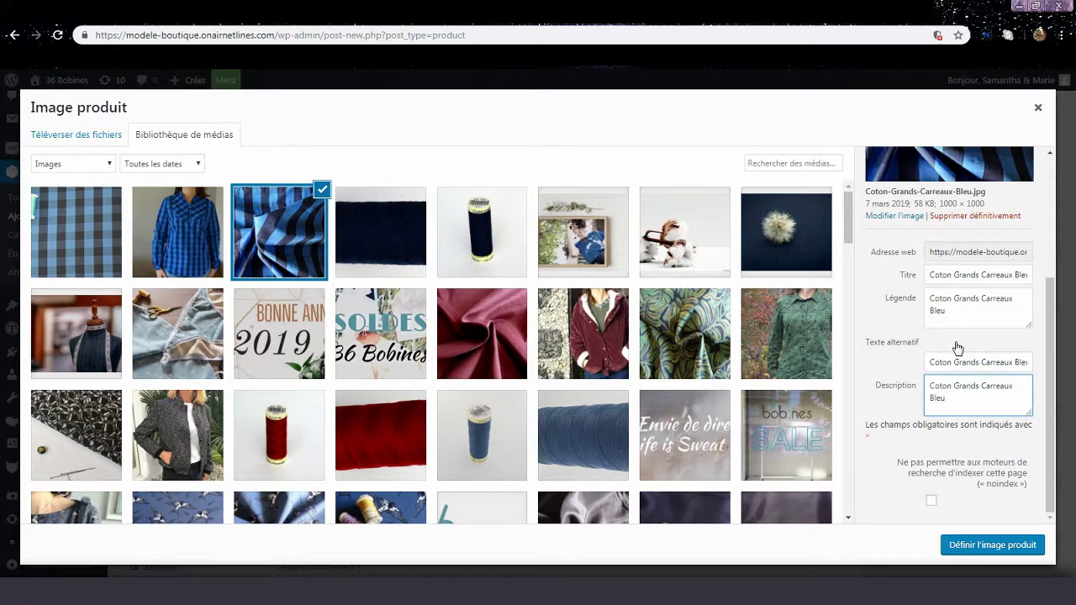
left_click(940, 299)
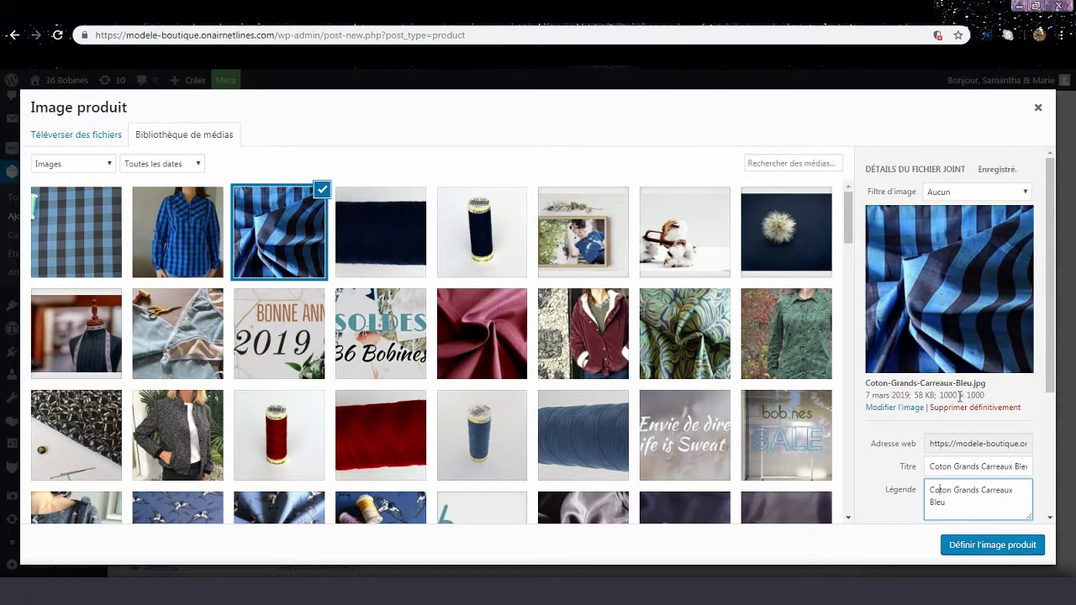
left_click(989, 548)
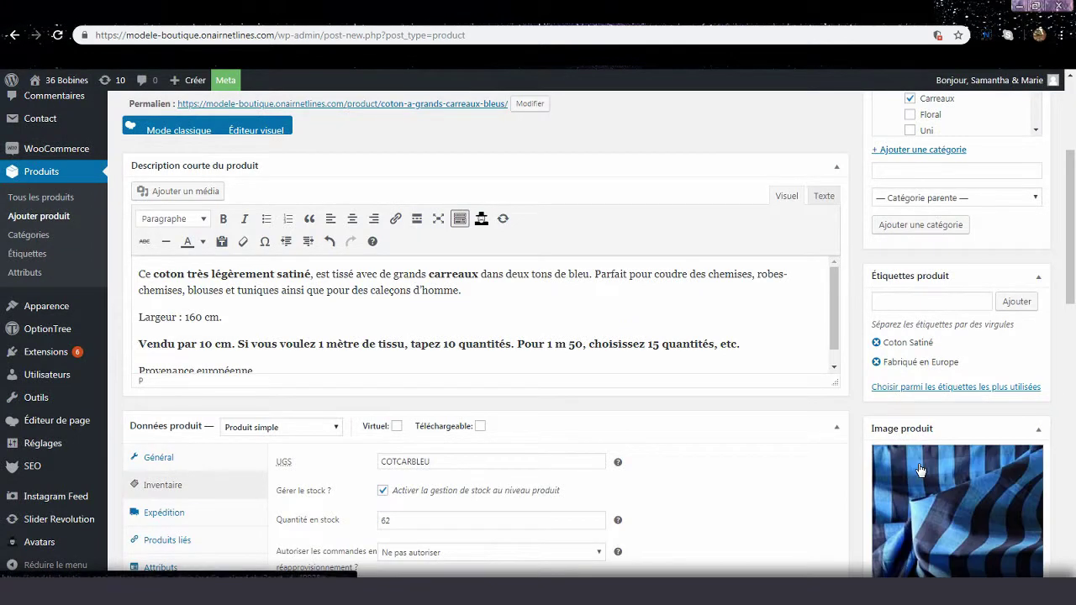
- Start adding product gallery images and select both the flat checked fabric photo and the blue checked shirt photo
scroll(920, 476, "down", 3)
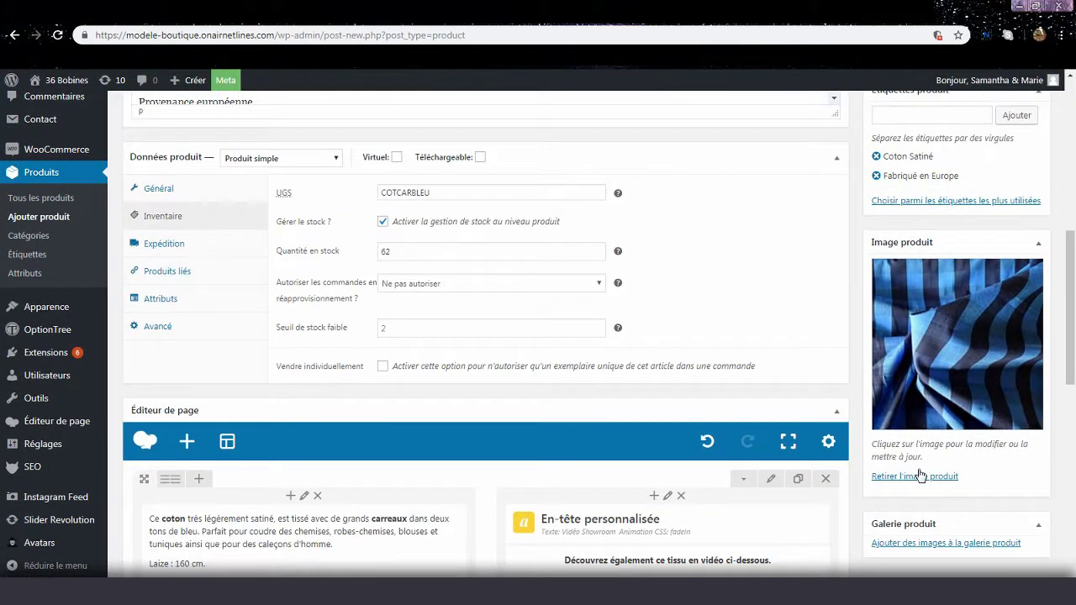
left_click(934, 548)
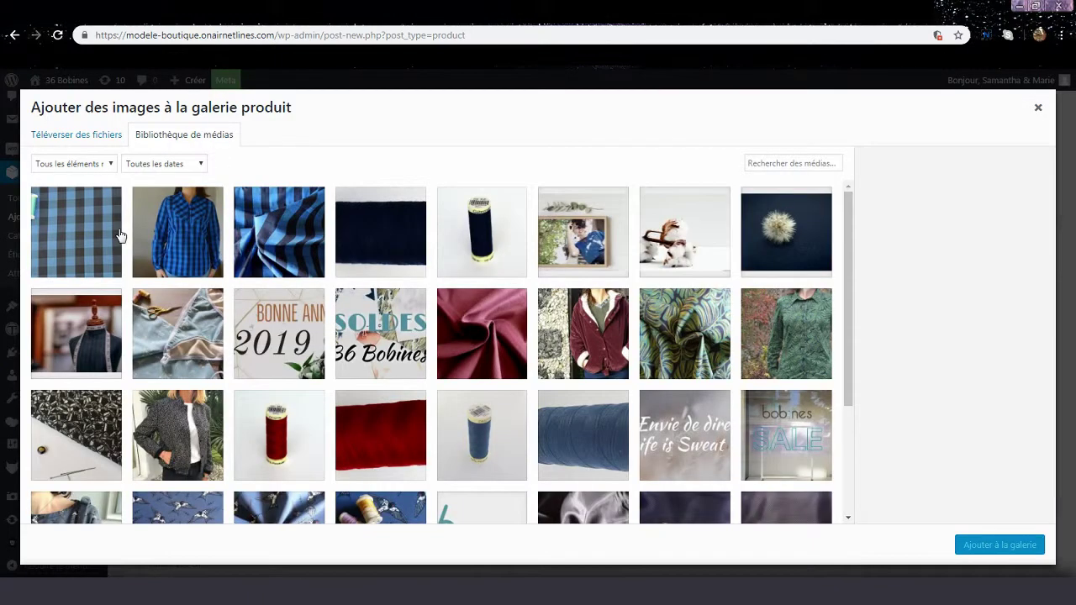
left_click(92, 223)
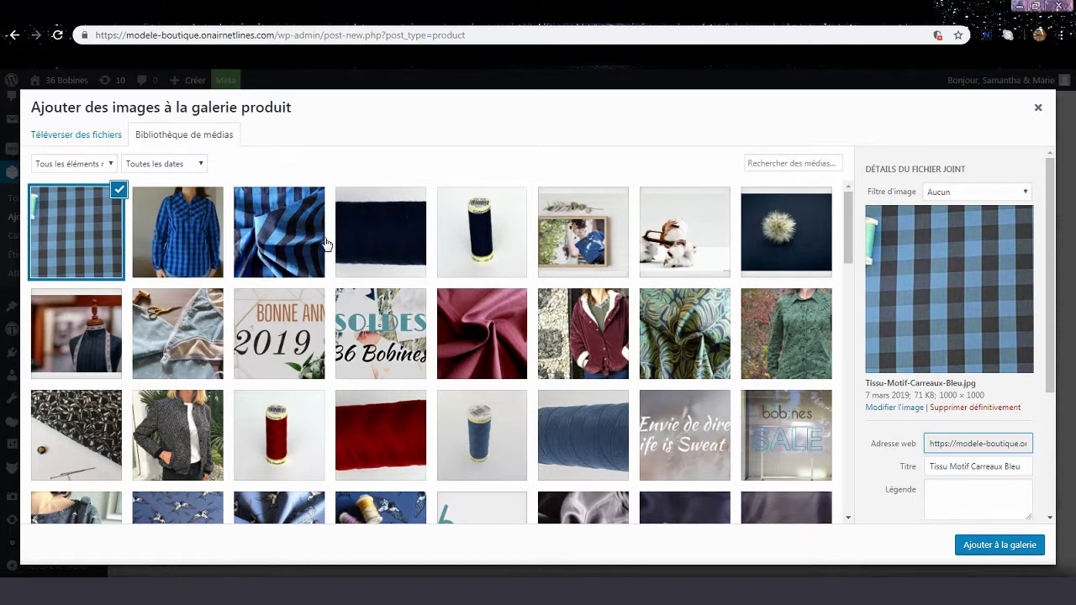
left_click(155, 200)
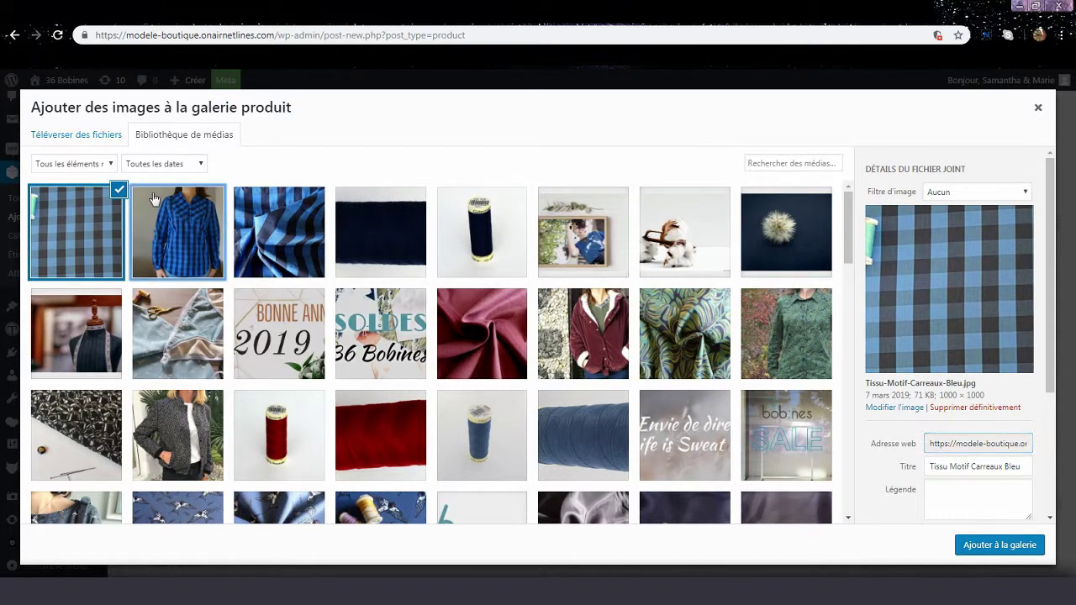
left_click(88, 226)
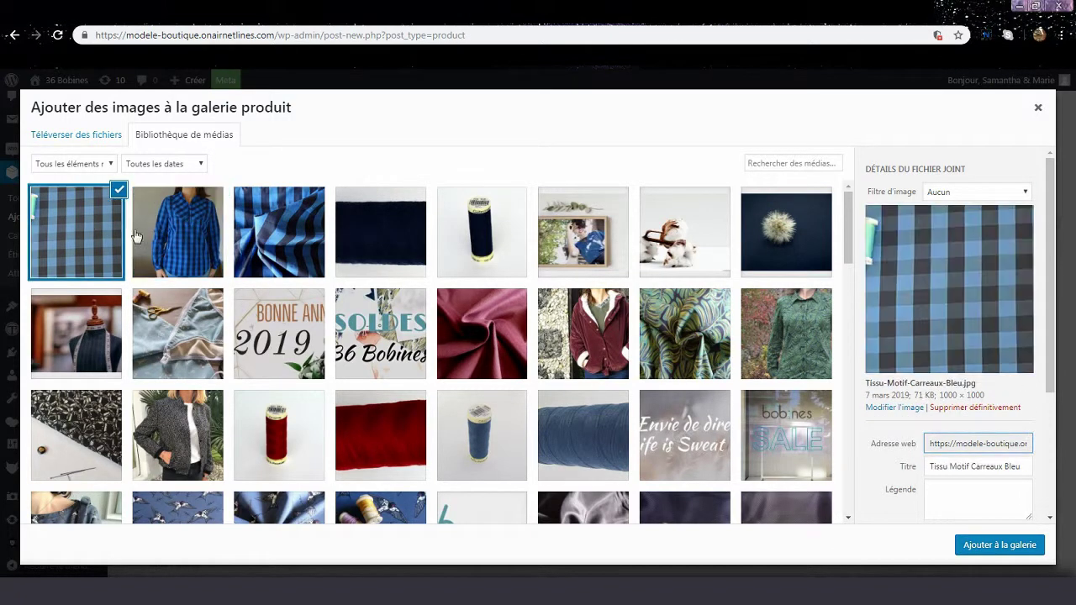
left_click(210, 239)
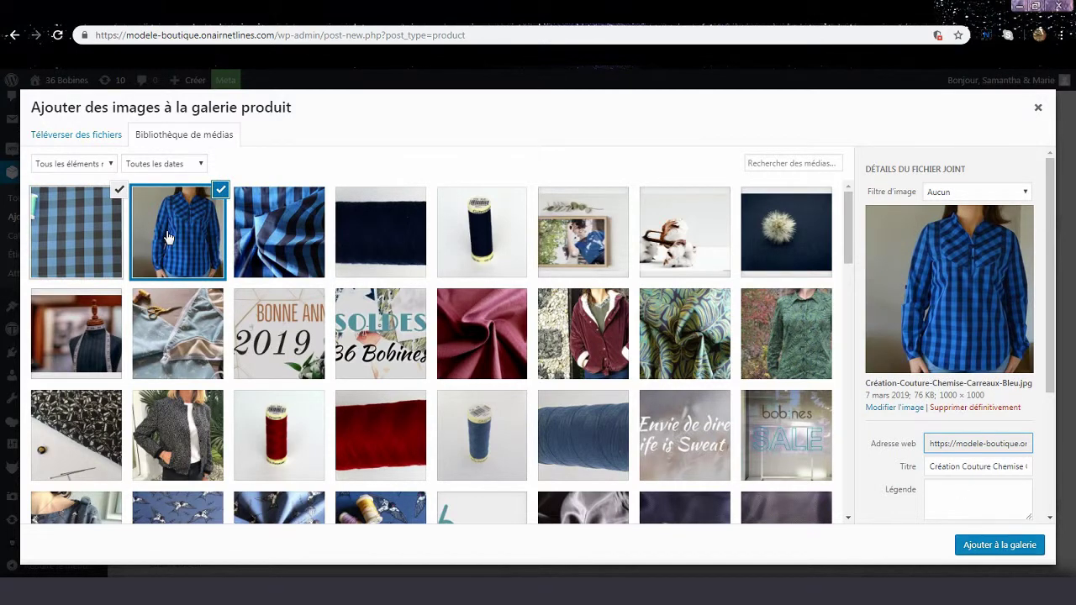
- Copy the flat fabric image's title "Tissu Motif Carreaux Bleu" into its caption, alternative text and description
left_click(101, 235)
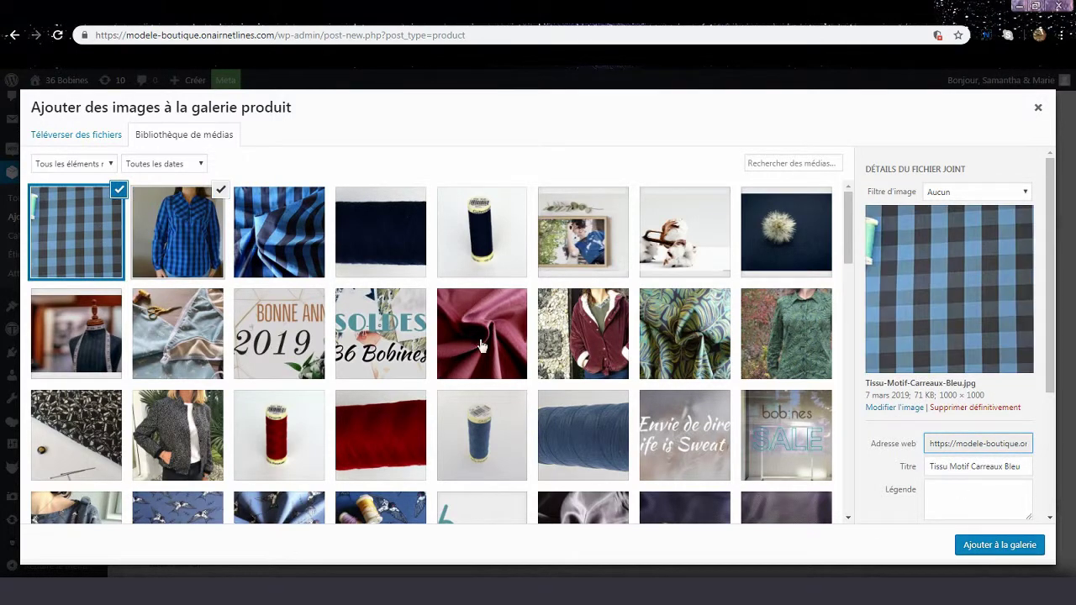
left_click(943, 469)
triple_click(942, 469)
key("ctrl+c")
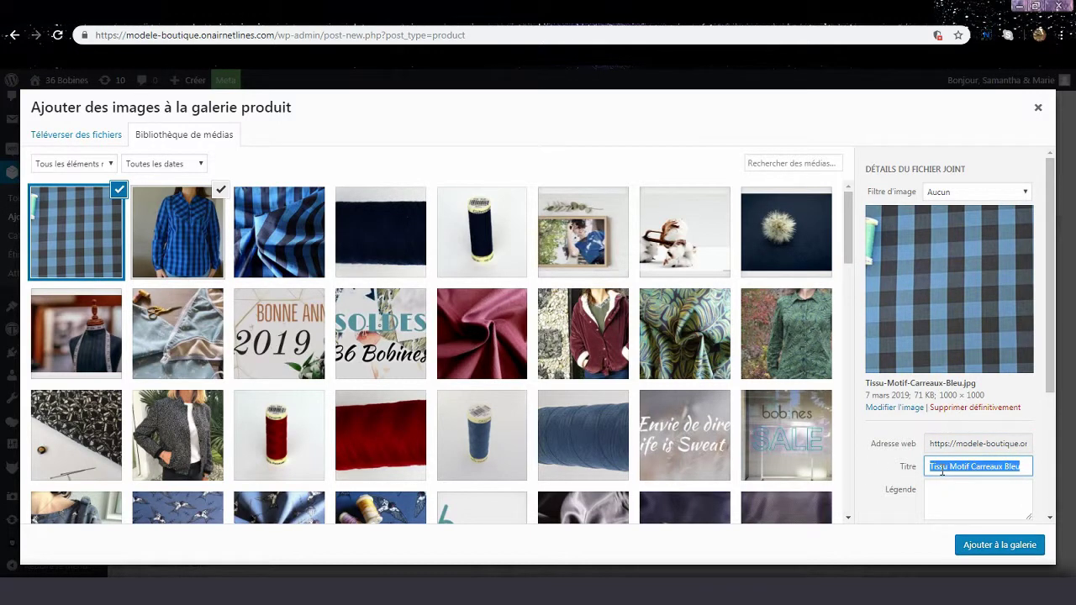
key("Tab")
key("ctrl+v")
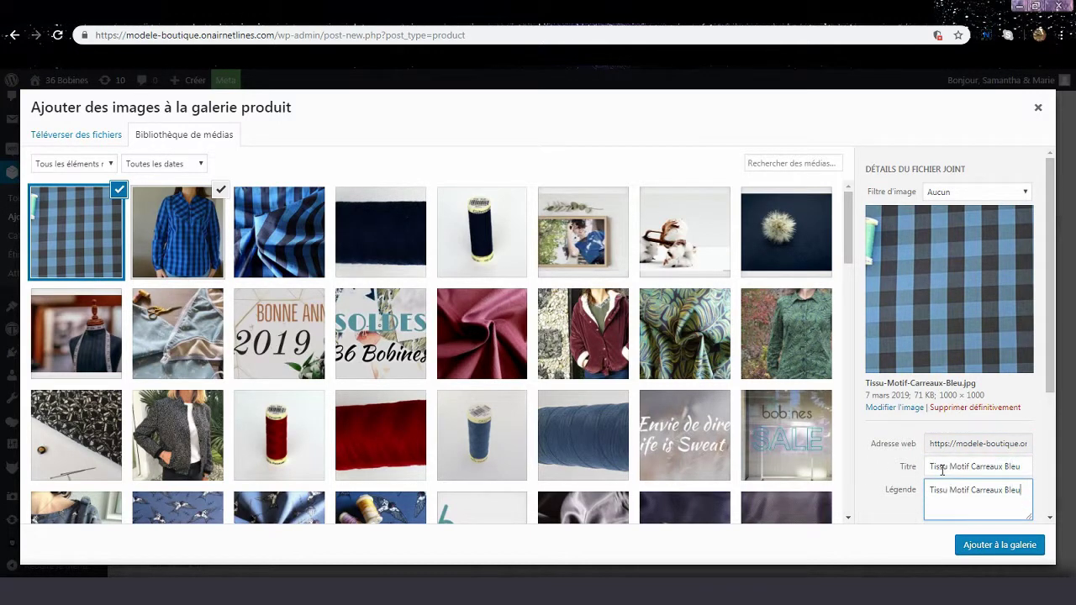
key("Tab")
key("ctrl+v")
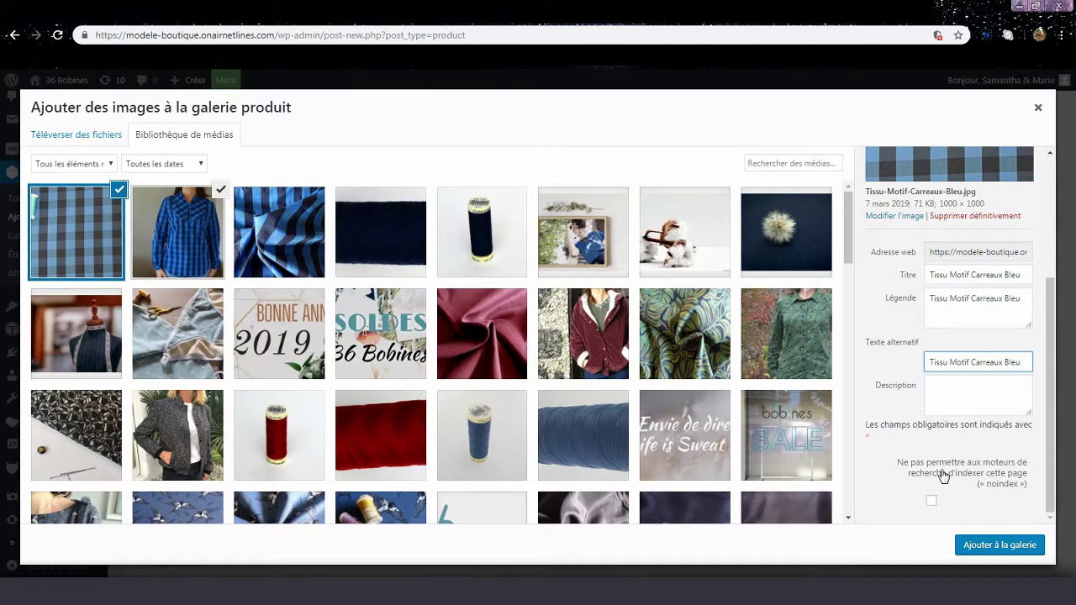
key("Tab")
key("ctrl+v")
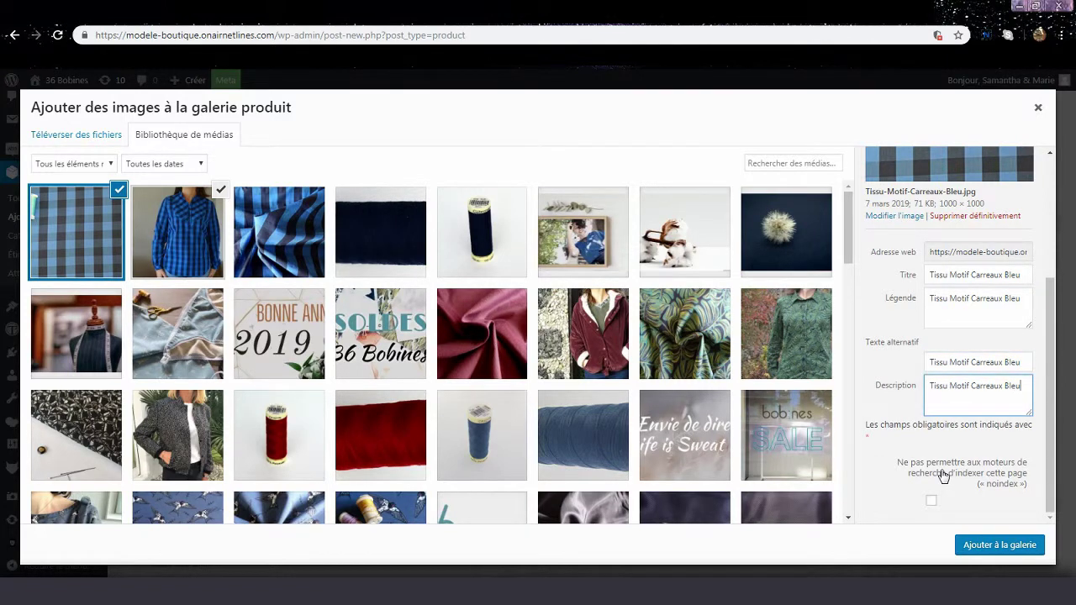
left_click(928, 315)
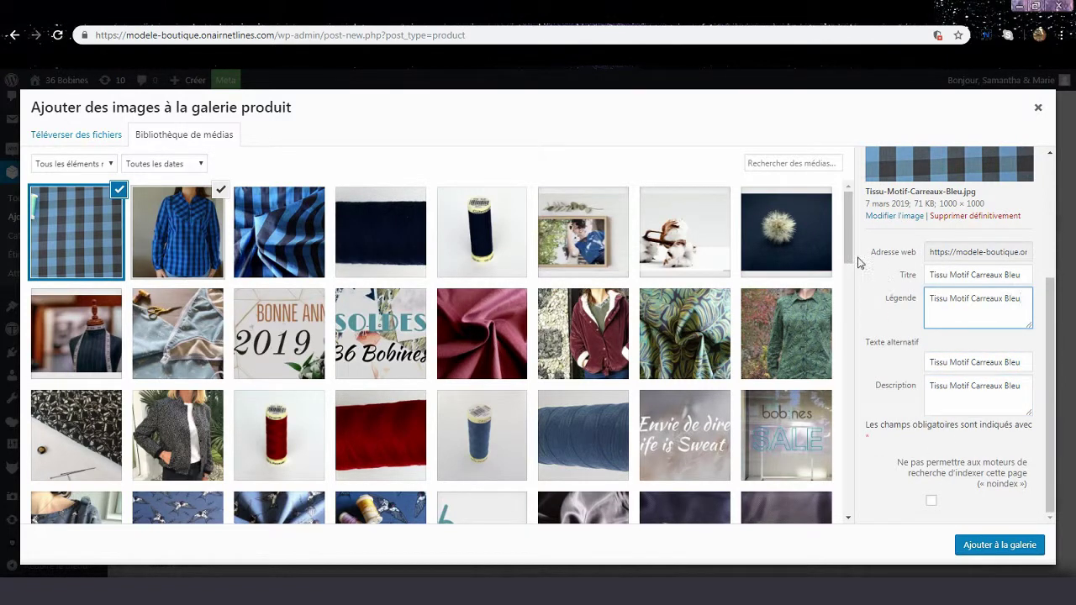
- Copy the shirt image's title "Création Couture Chemise Carreaux Bleu" into its caption, alternative text and description, and add both selected images to the product gallery
left_click(200, 242)
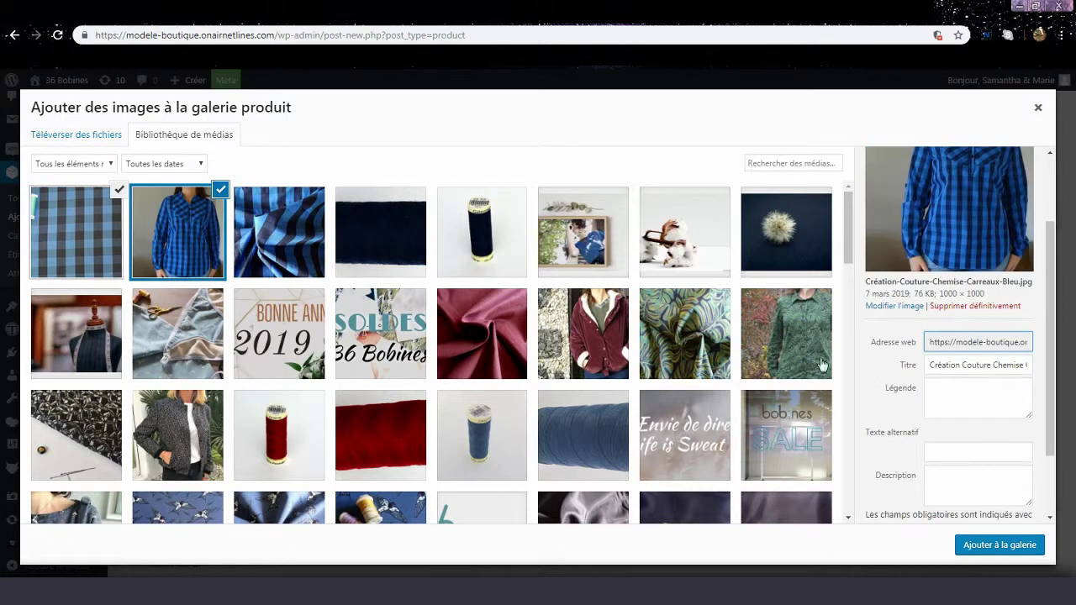
left_click(945, 365)
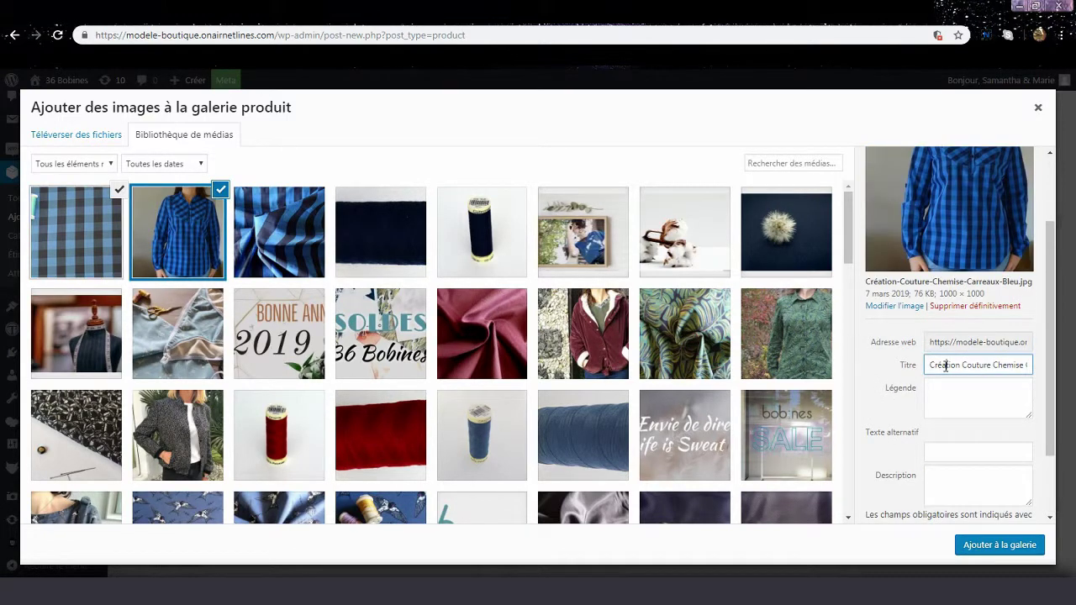
key("ctrl+a")
key("ctrl+c")
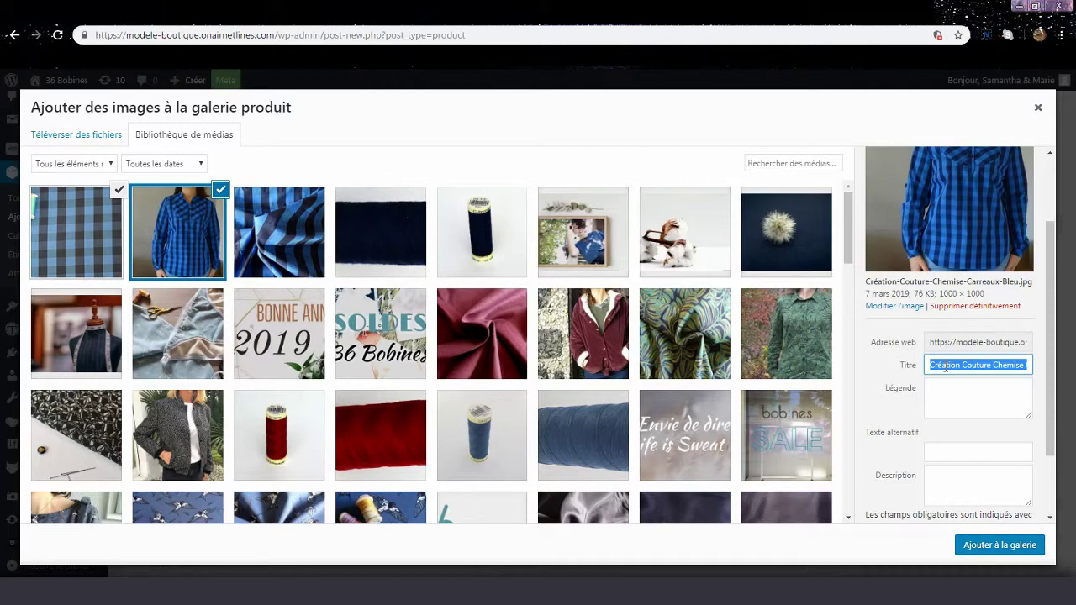
key("Tab")
key("ctrl+v")
key("Tab")
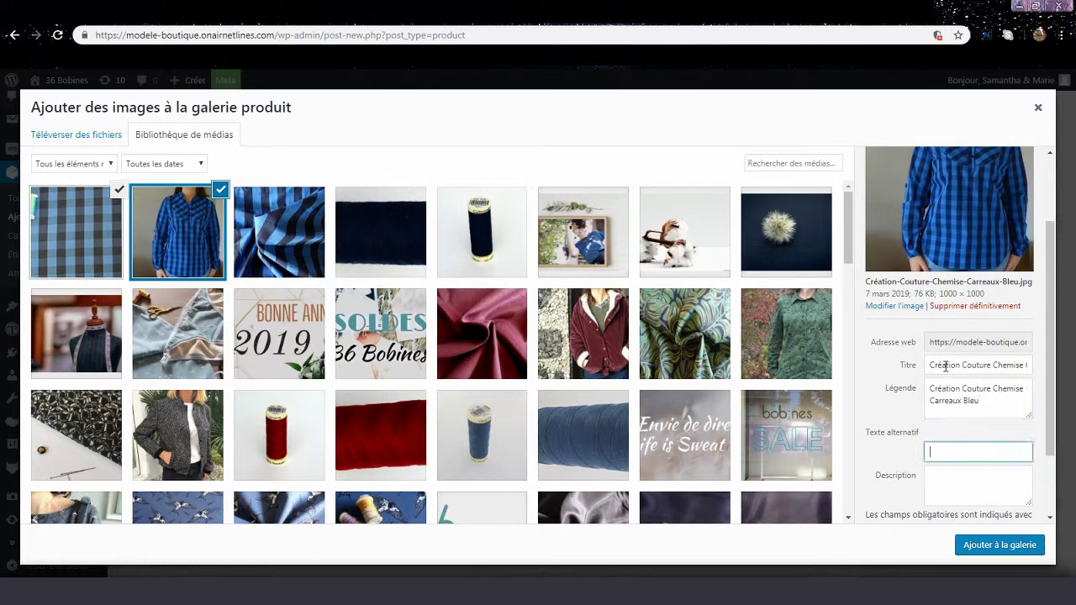
key("ctrl+v")
key("Tab")
key("ctrl+v")
left_click(946, 366)
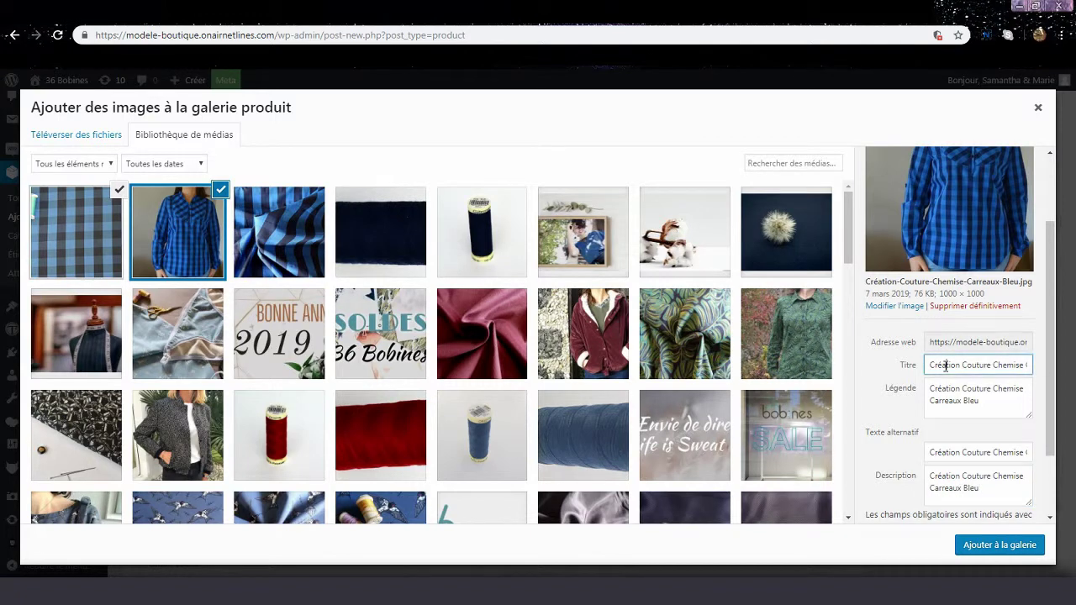
scroll(955, 404, "up", 2)
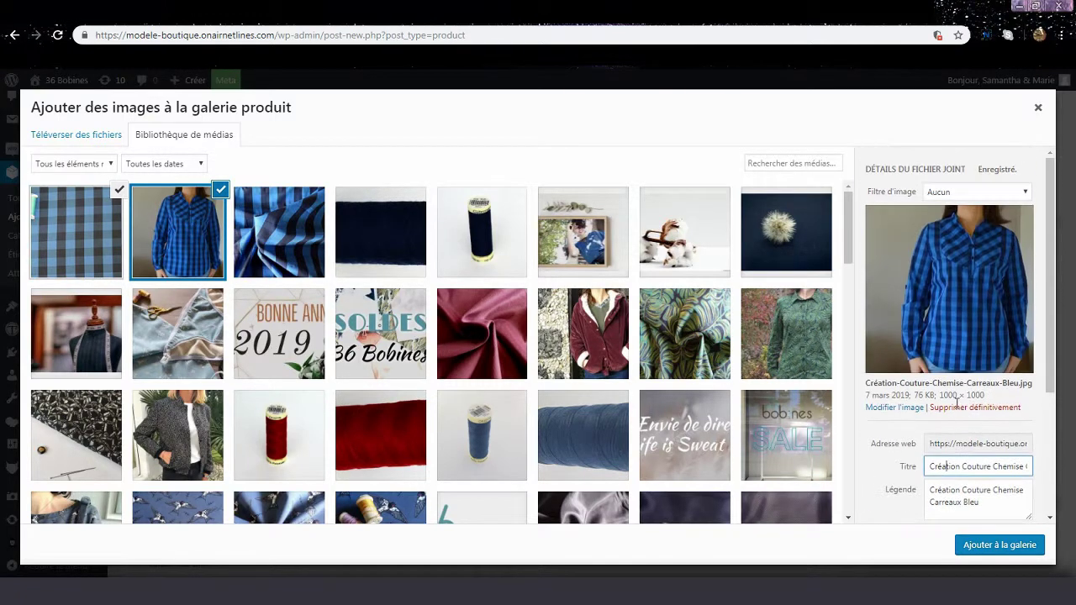
left_click(994, 546)
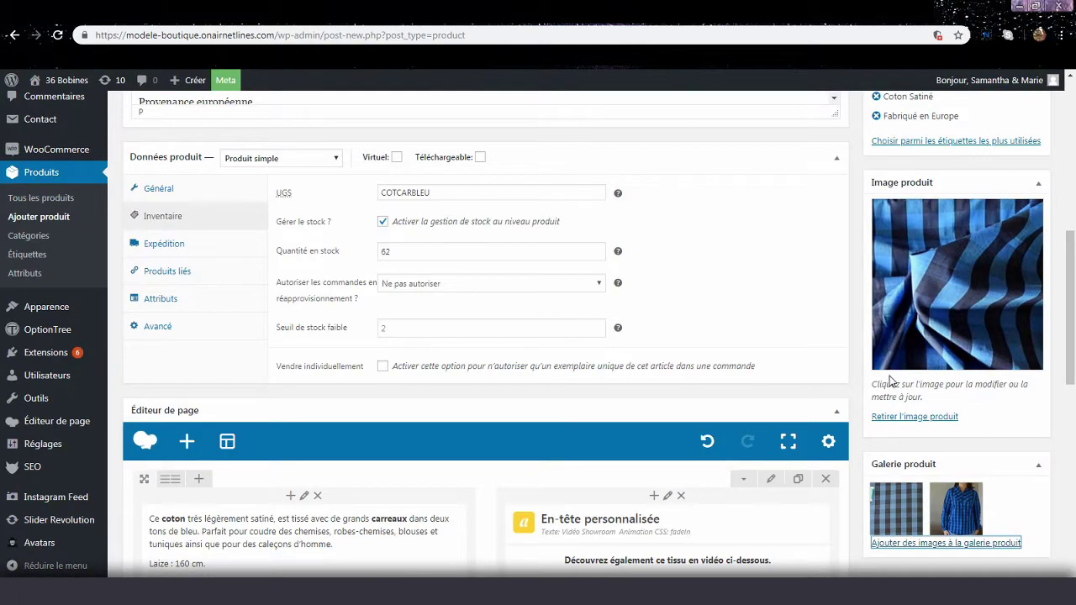
scroll(891, 376, "up", 4)
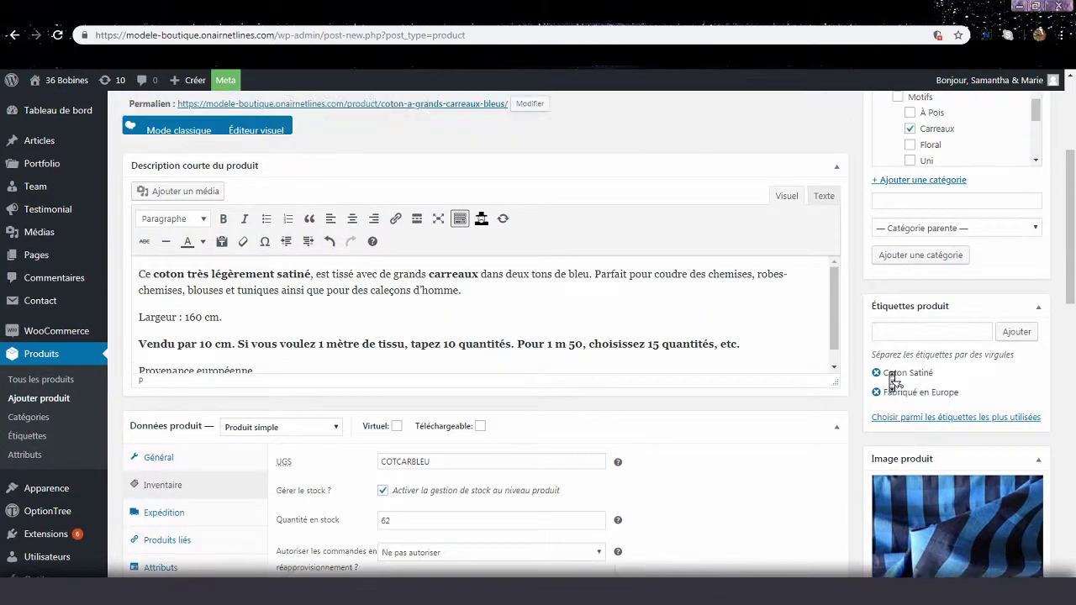
- Publish the product "Coton à grands carreaux bleus"
scroll(894, 381, "up", 2)
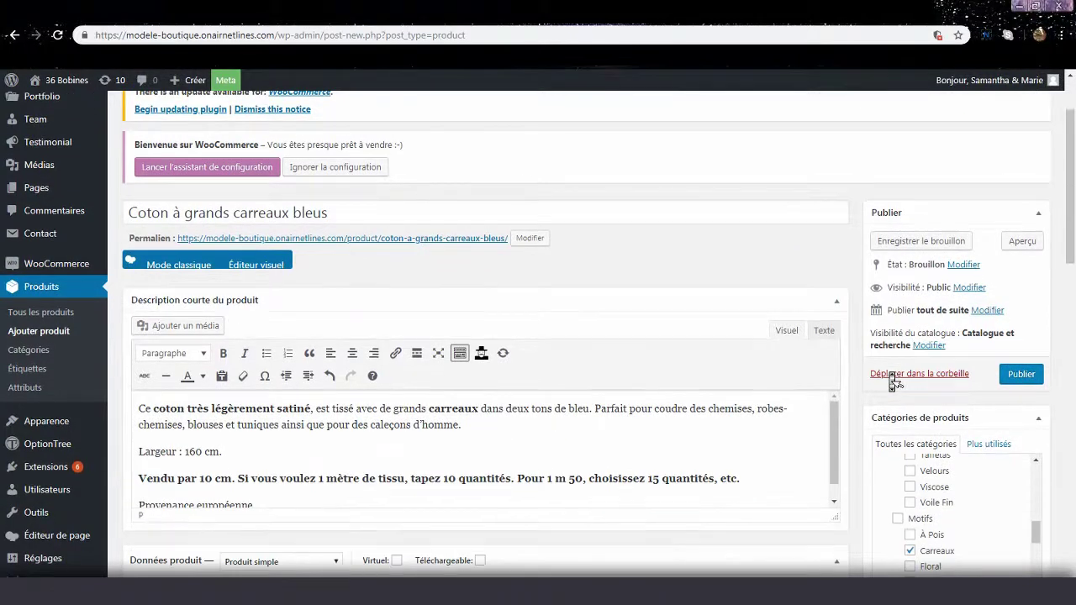
scroll(893, 381, "down", 1)
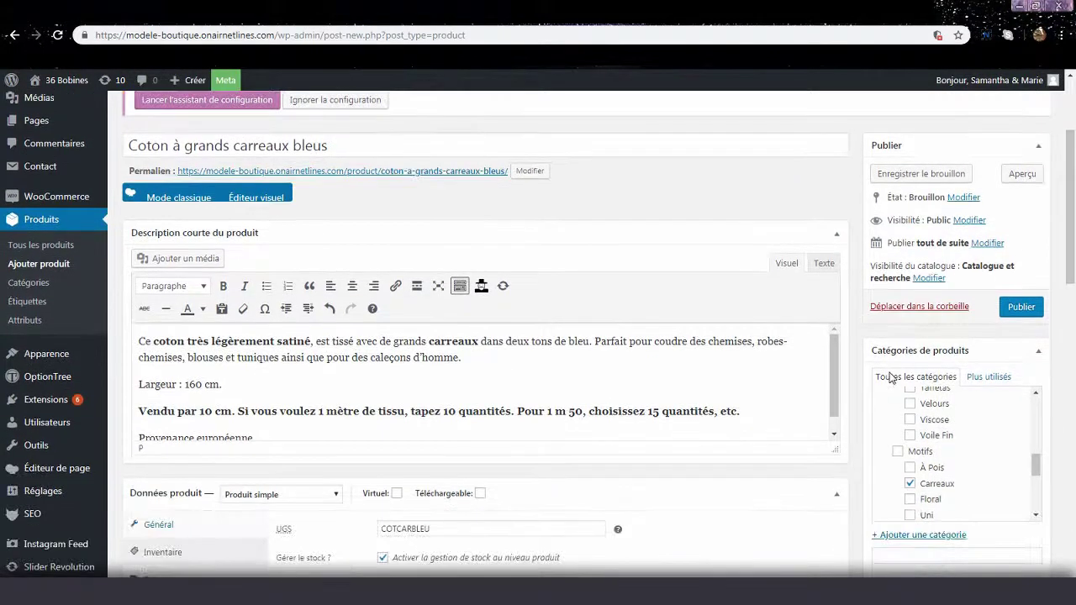
left_click(1019, 308)
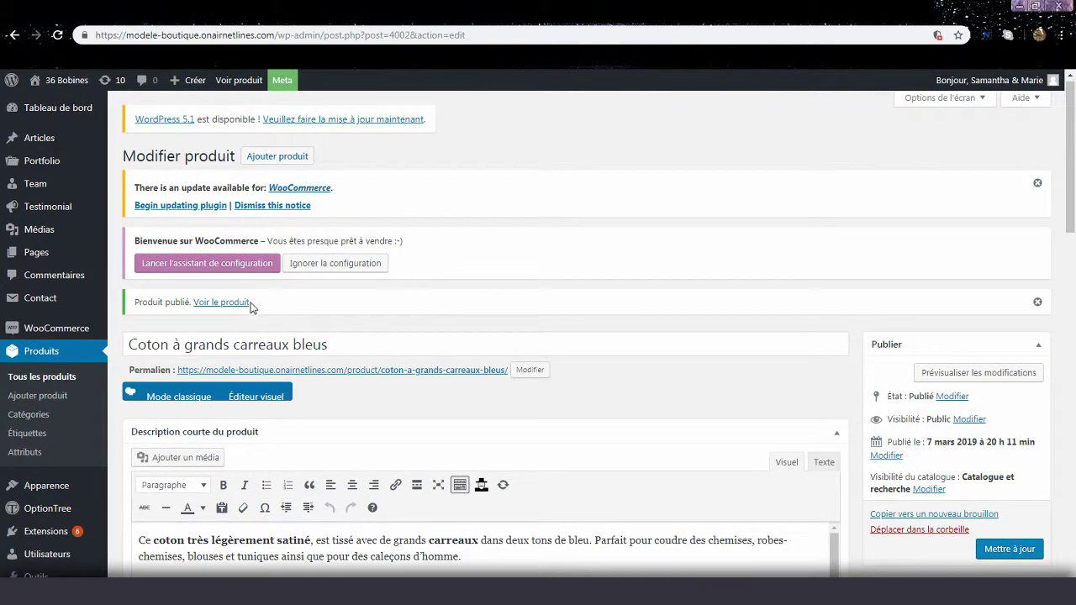
- View the published product's shop page, checking its main details and the enlarged flat fabric and shirt gallery photos
left_click(244, 305)
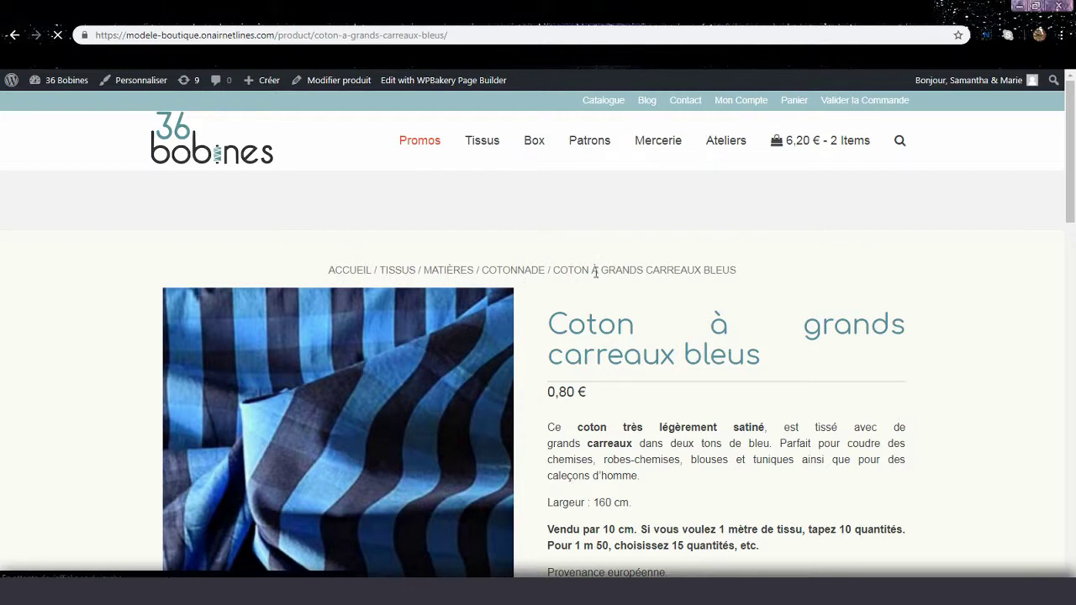
scroll(612, 284, "down", 3)
scroll(612, 286, "up", 2)
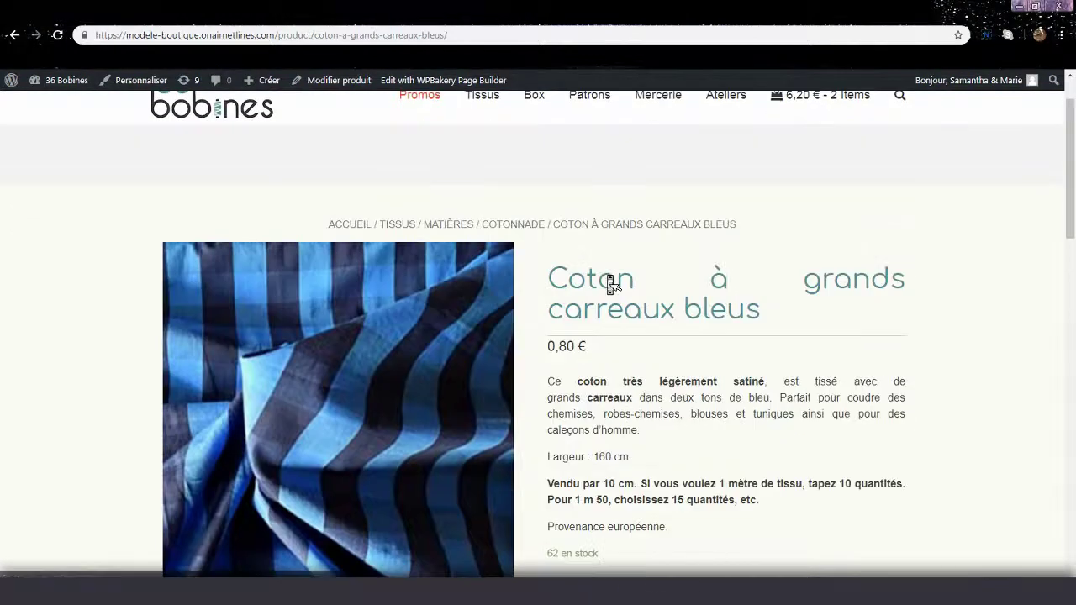
scroll(610, 282, "down", 2)
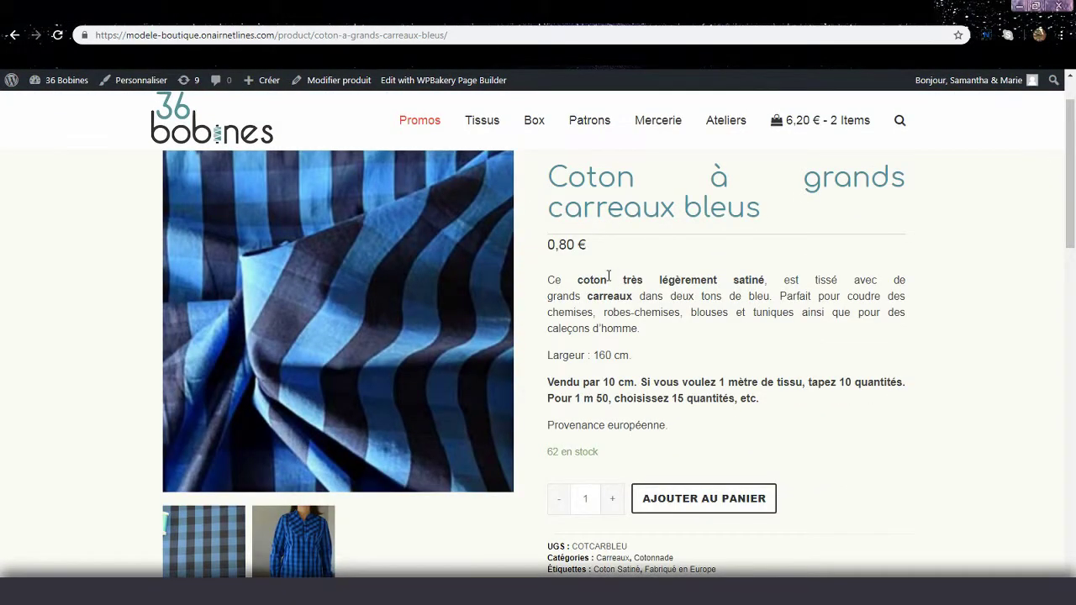
left_click(223, 528)
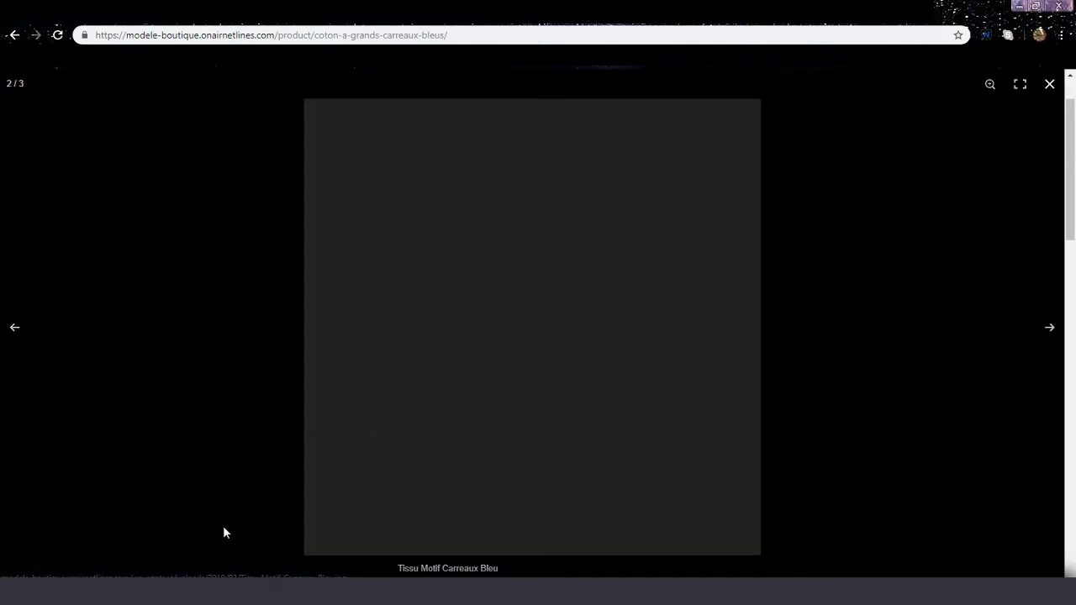
left_click(1047, 341)
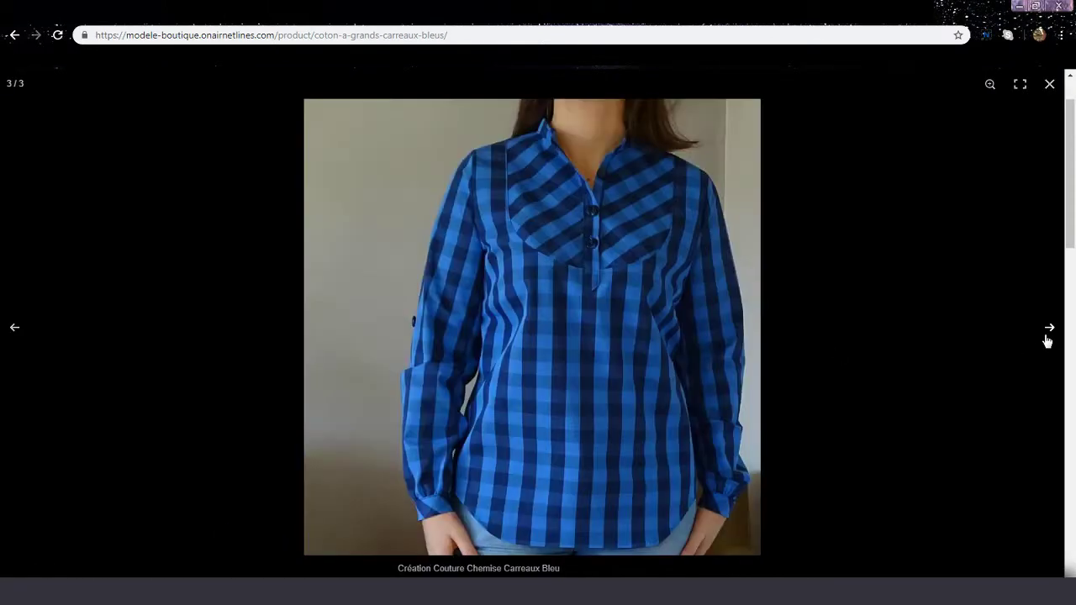
left_click(1049, 85)
- Review the shop page's long description, showroom video and coordinated thread, as well as the product's additional information
left_click_drag(1072, 168, 1075, 400)
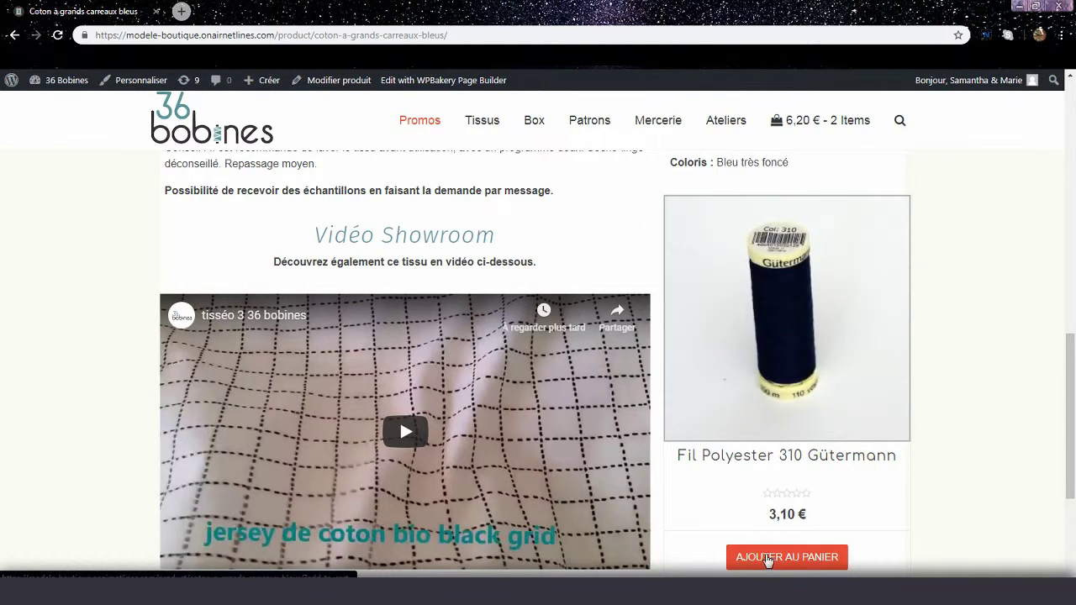
left_click_drag(1073, 414, 1072, 349)
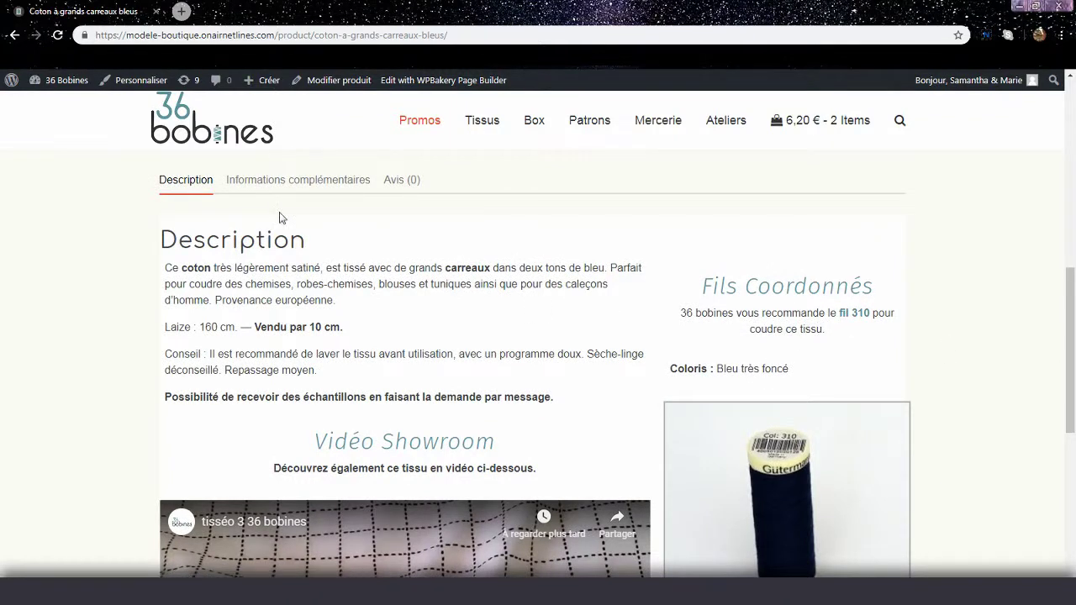
left_click(271, 192)
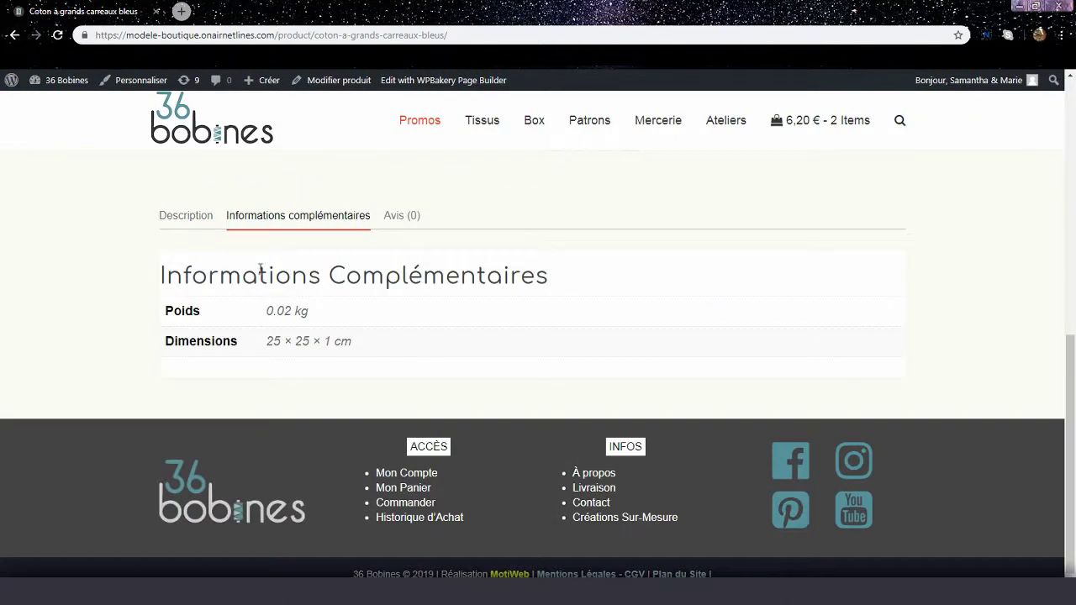